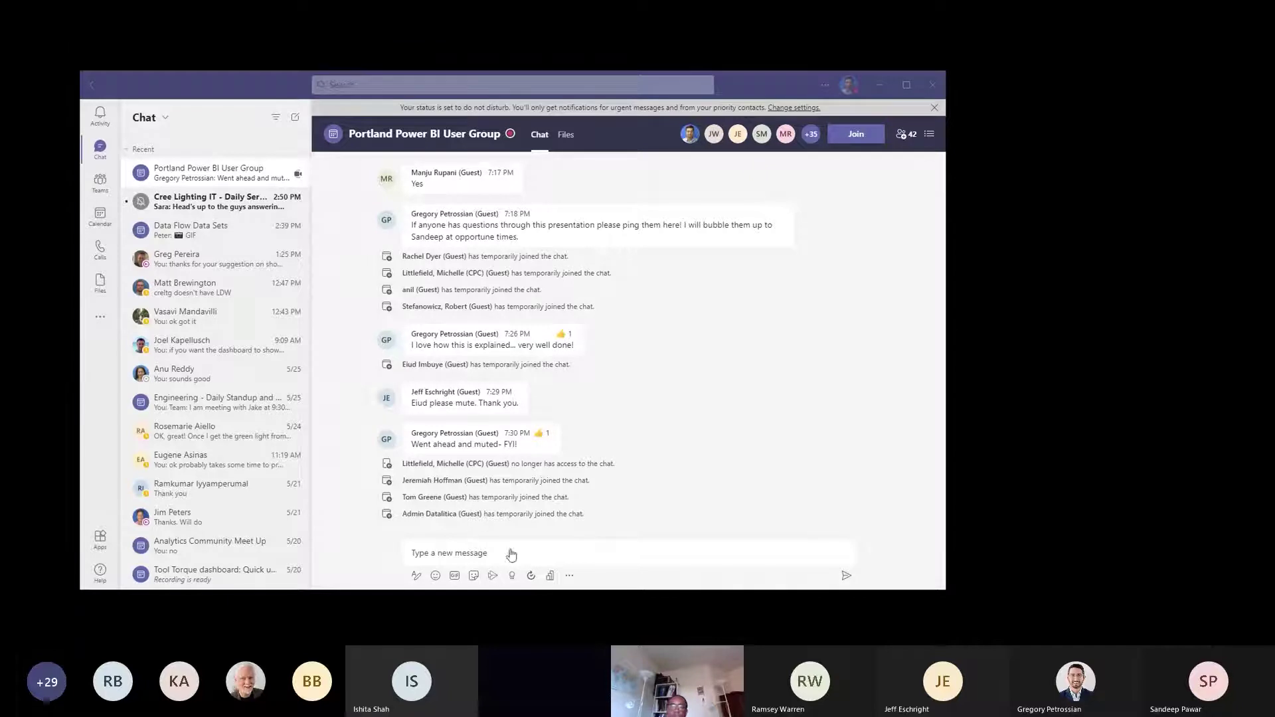
left_click(457, 548)
type("https://automlsamplenotebookdata.blob.core.windows.net/automl-sample-notebook-data/bankmarketing_train.csv")
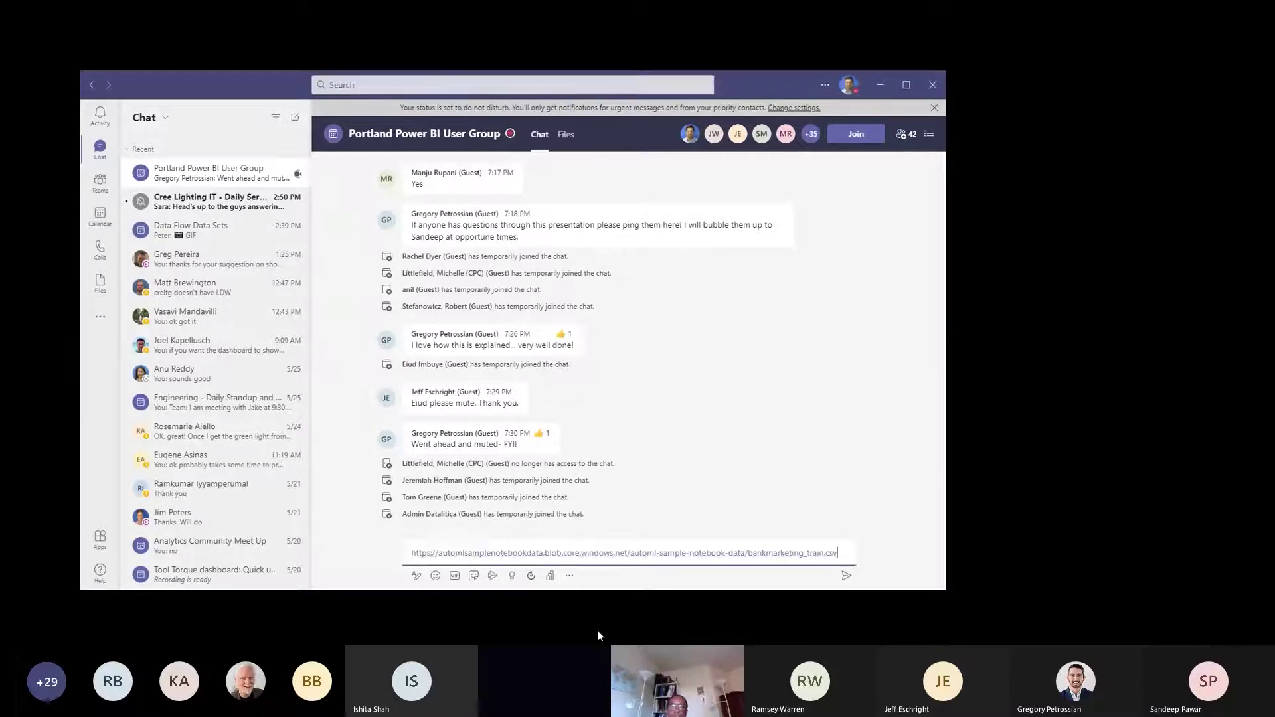
key("Return")
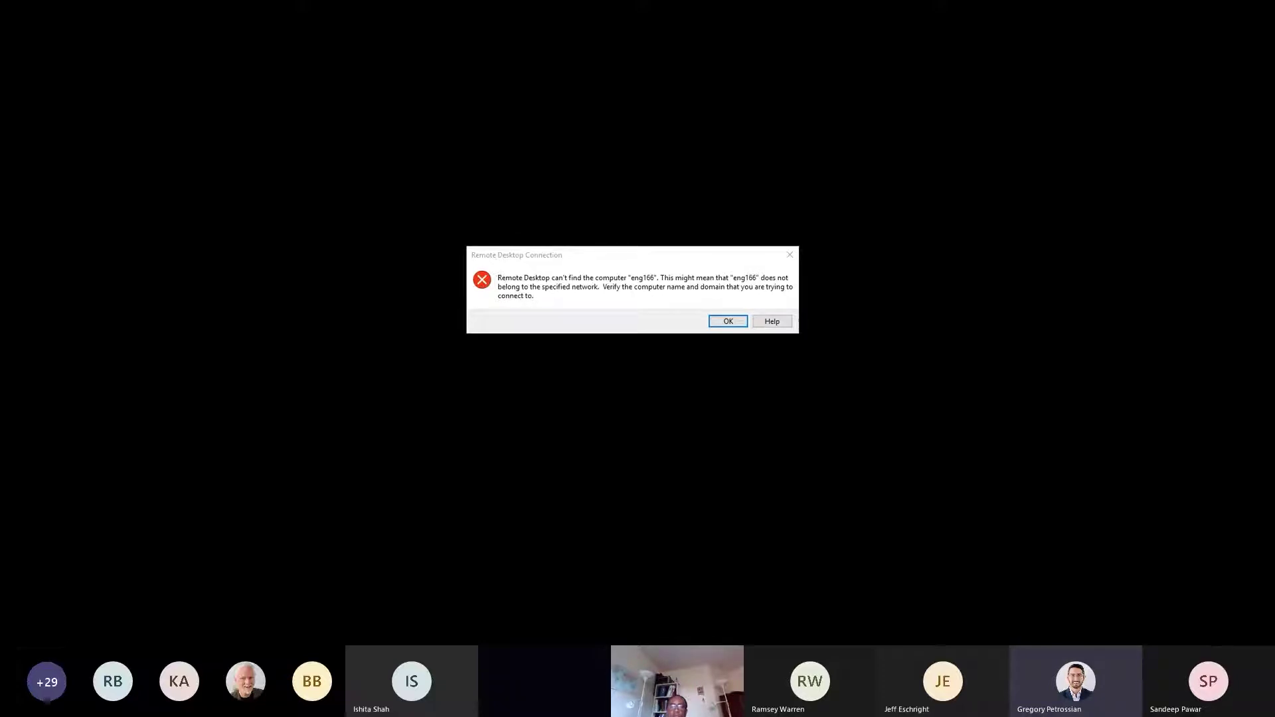
Dismiss the Remote Desktop error, minimize the browser and bring up the Power BI AutoML presentation in a maximized window
left_click(727, 321)
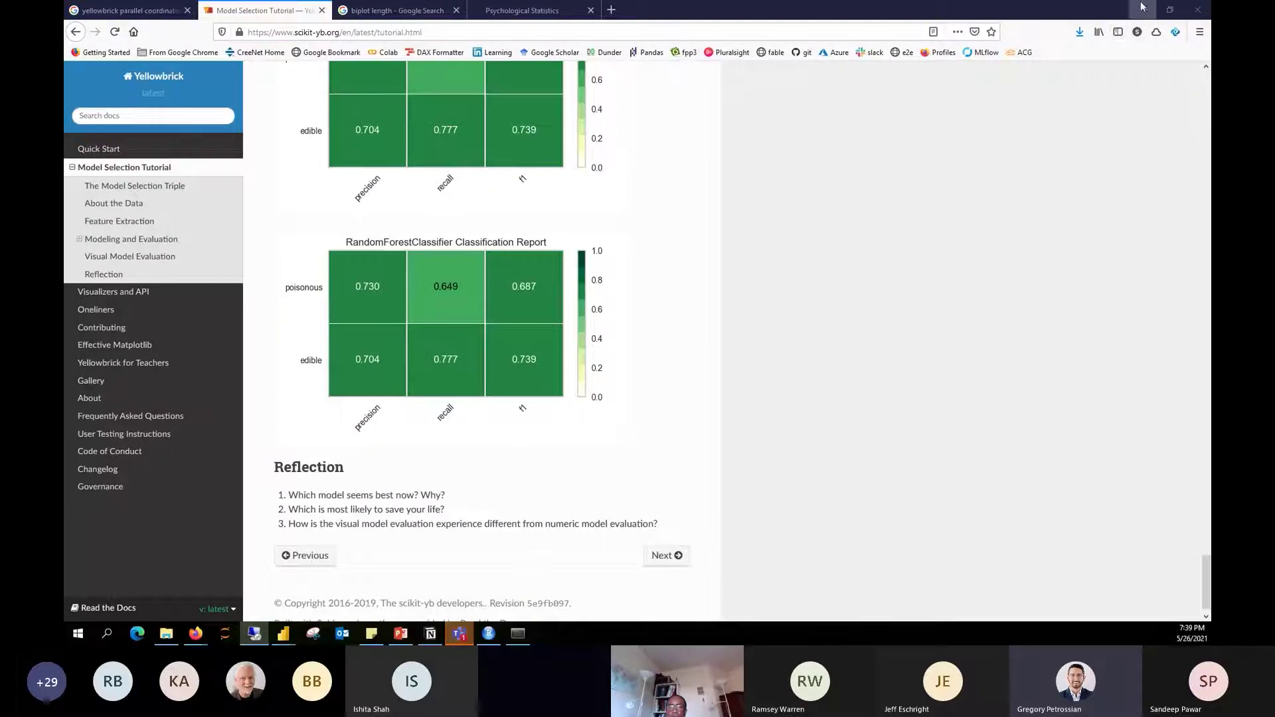
left_click(1141, 9)
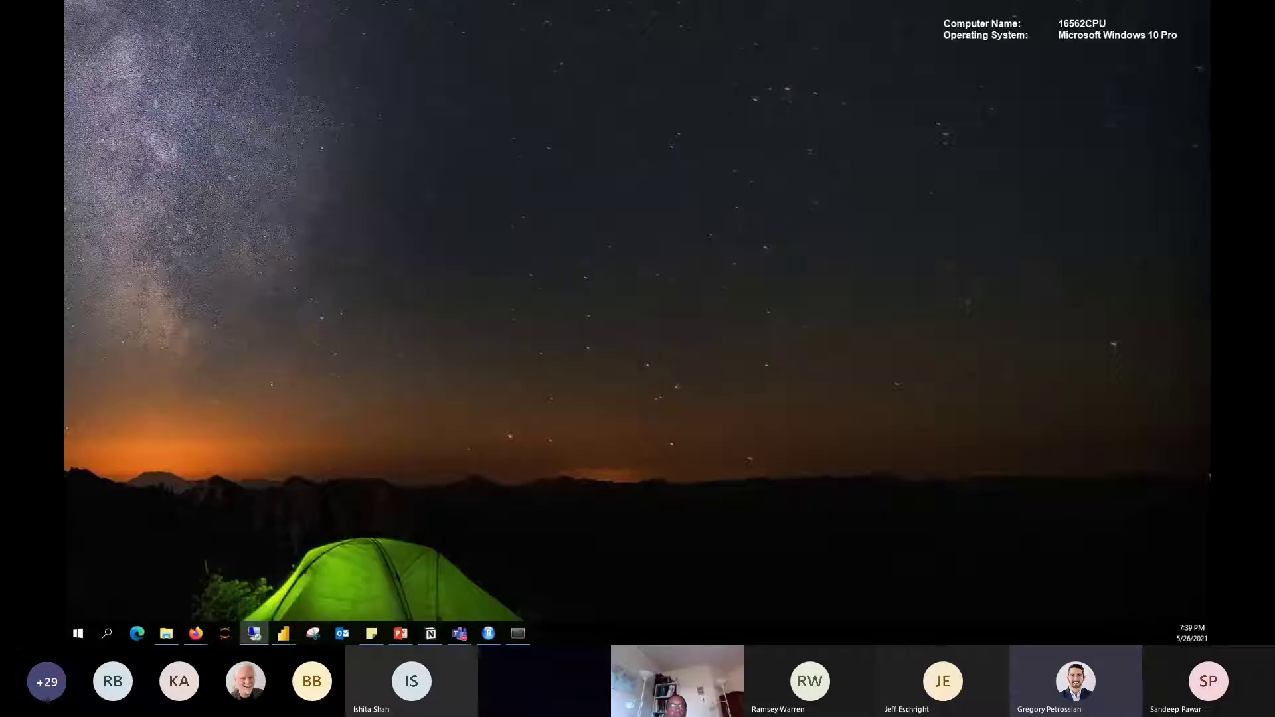
left_click(400, 633)
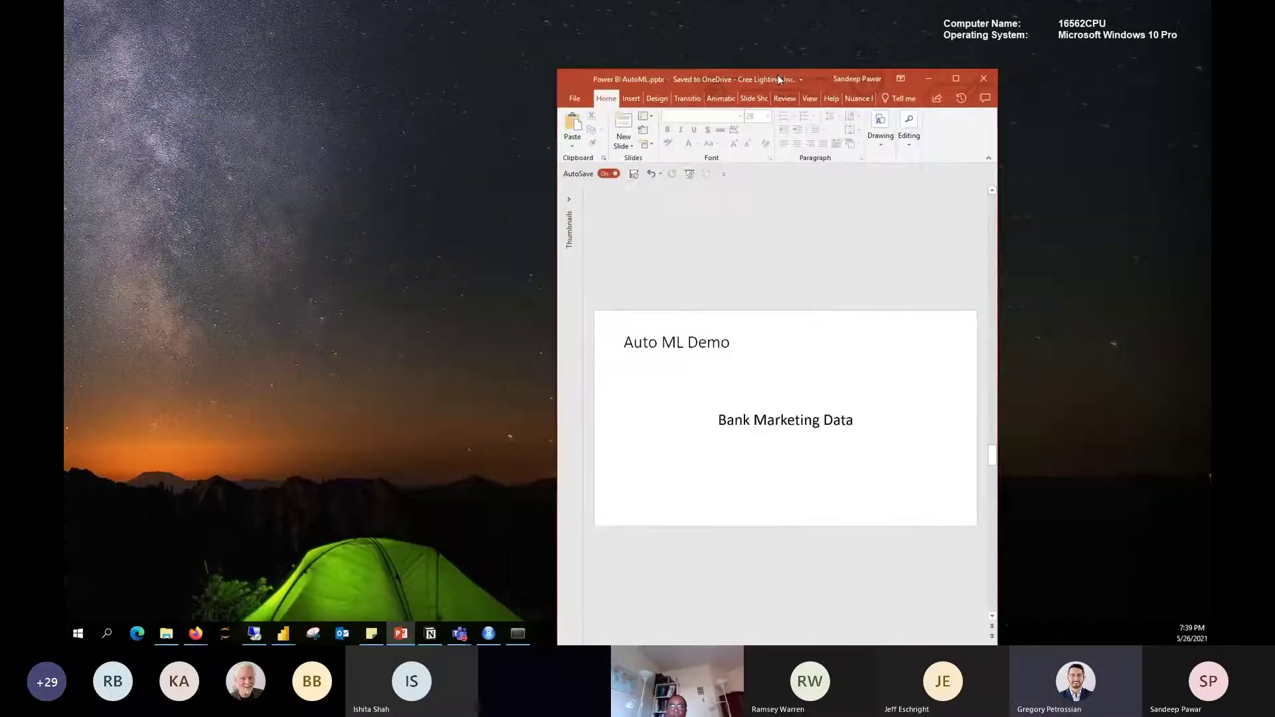
left_click_drag(779, 80, 697, 83)
left_click(728, 78)
left_click(736, 74)
double_click(740, 75)
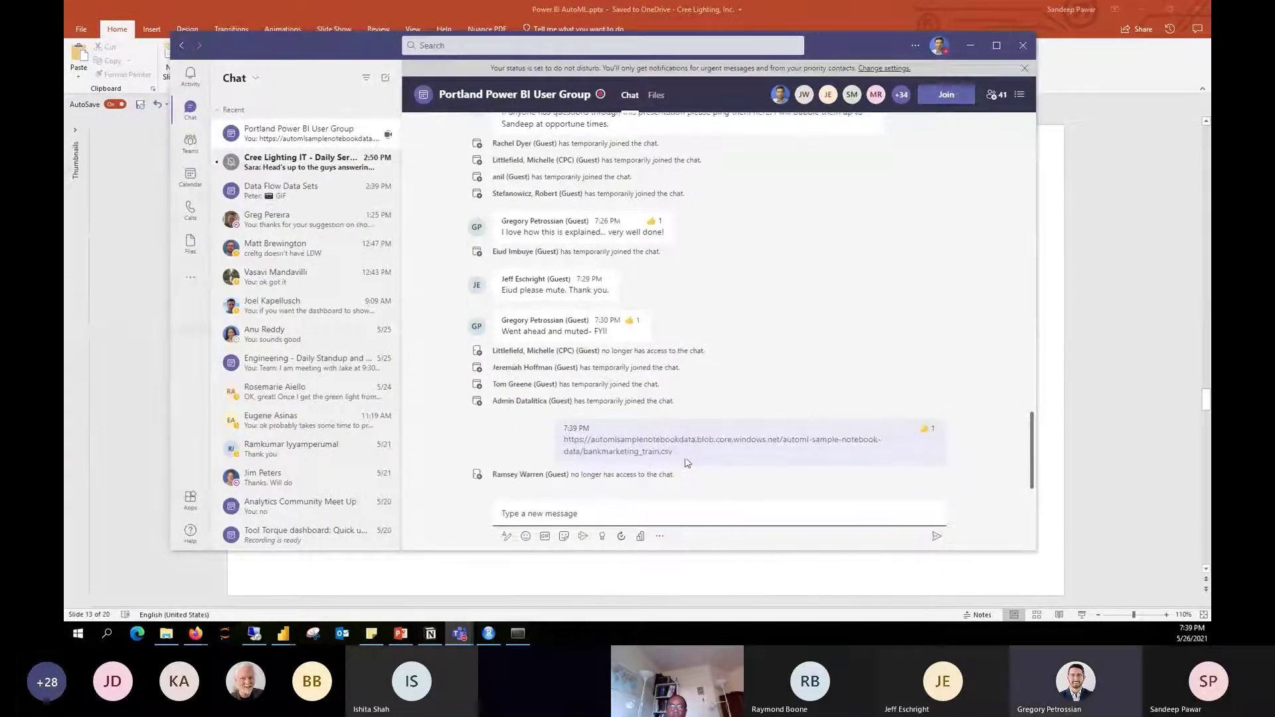
Copy the bankmarketing_train.csv link from the sent chat message and move the Teams window off the presentation
left_click_drag(689, 456, 555, 443)
left_click_drag(881, 45, 64, 153)
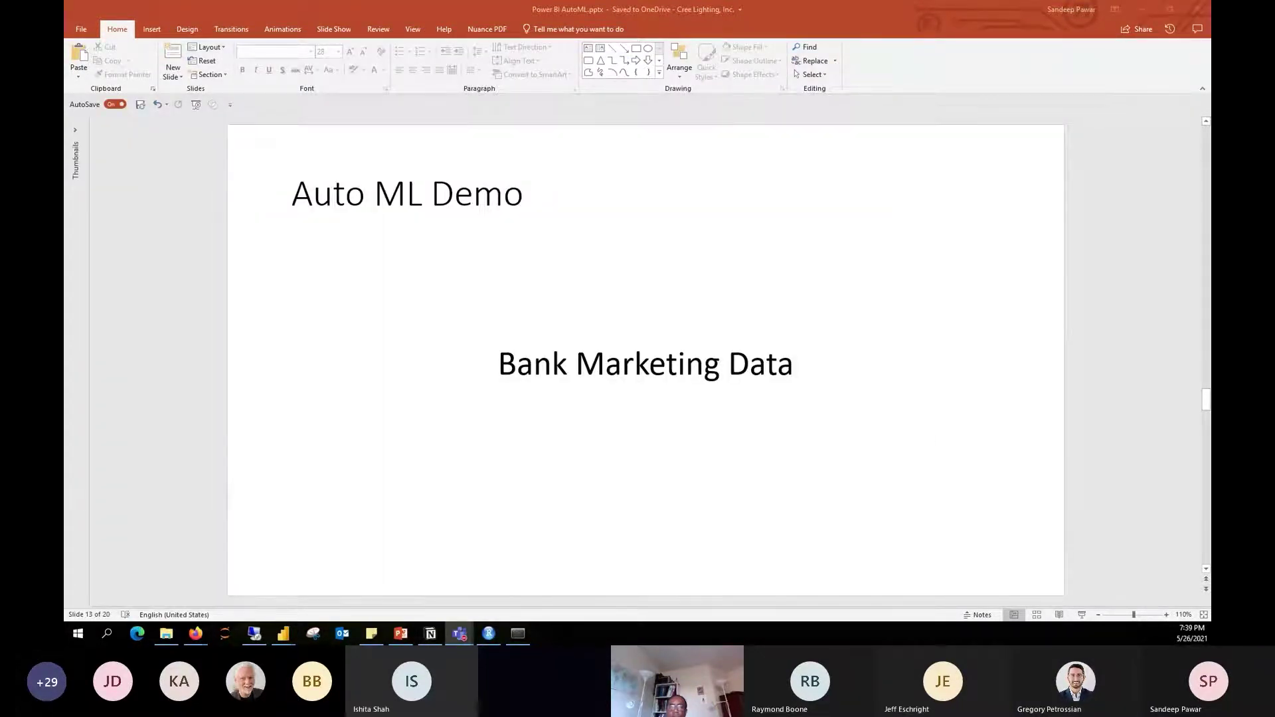
key("alt+Tab")
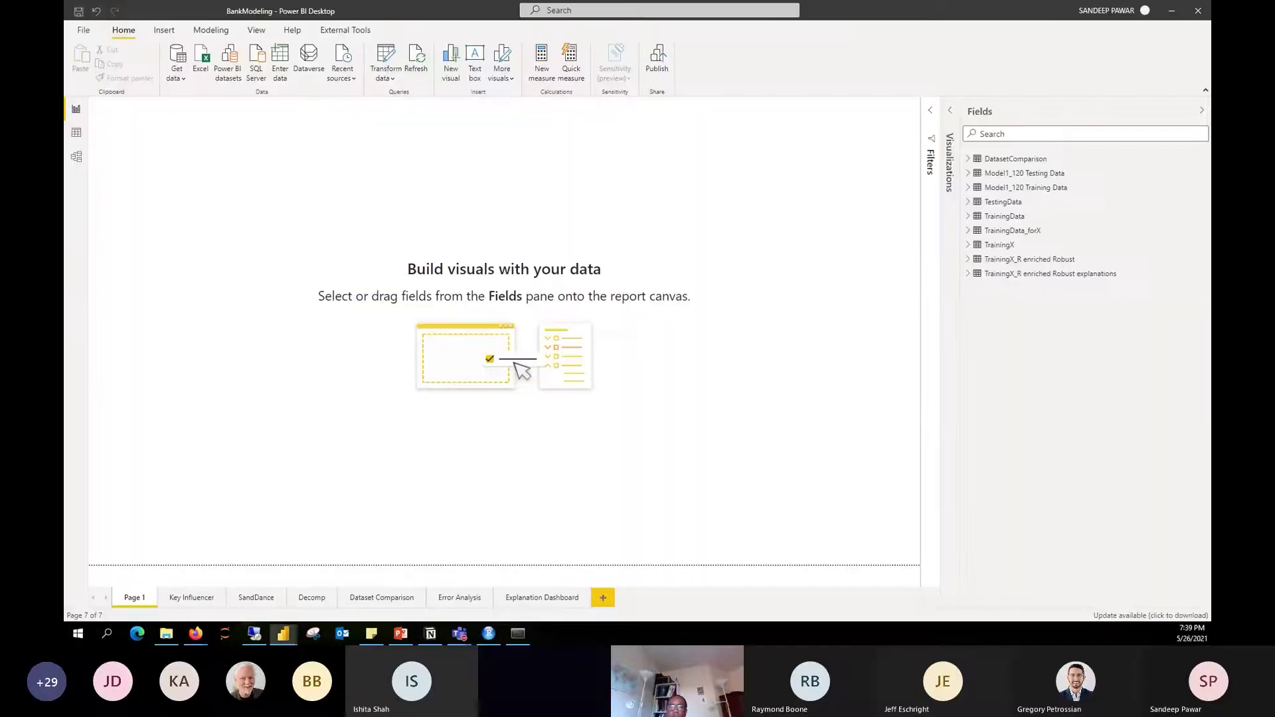
key("alt+Tab")
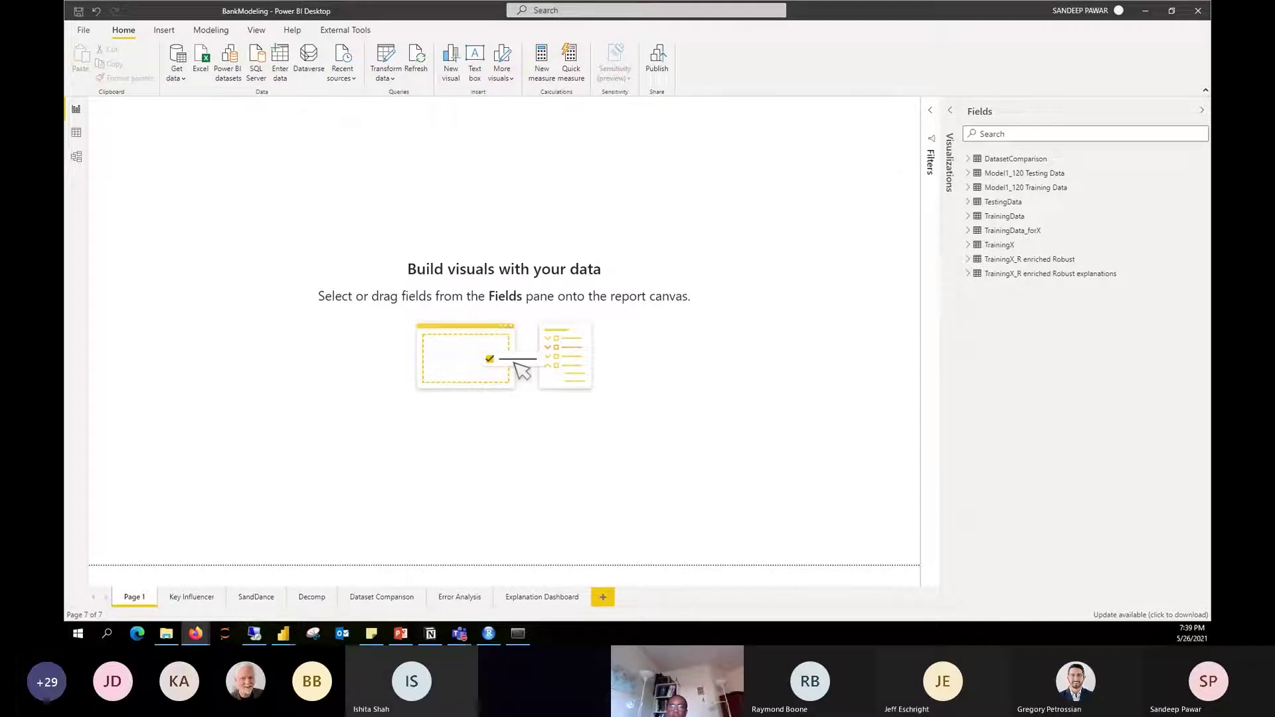
key("alt+Tab")
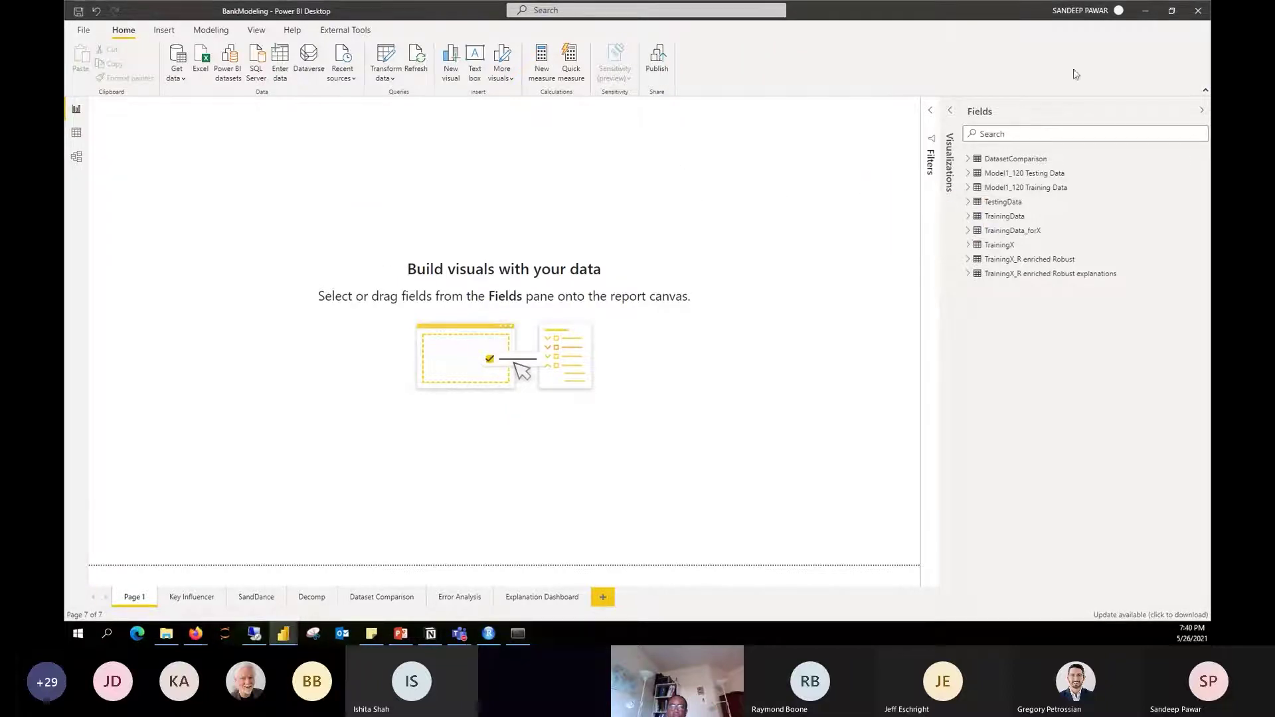
left_click(1145, 11)
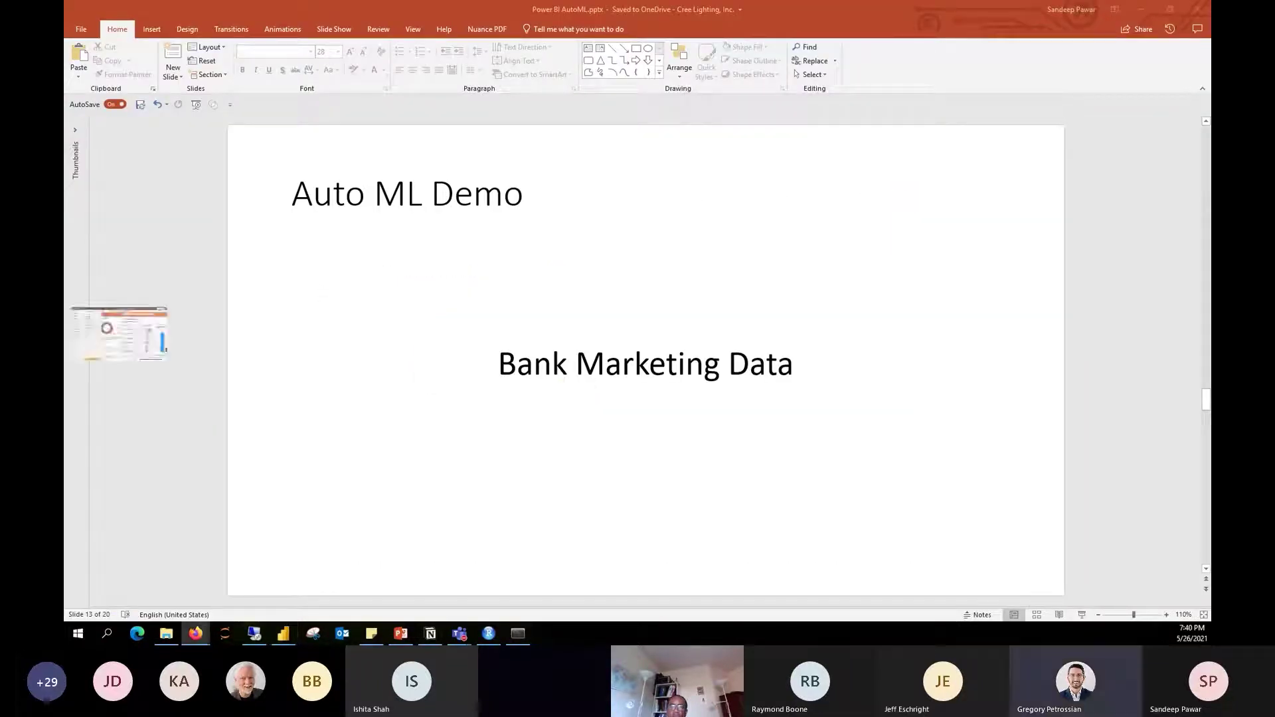
Switch to Firefox, open powerbi.com in a new tab of a restored window and close the BankModeling tab
left_click(1183, 7)
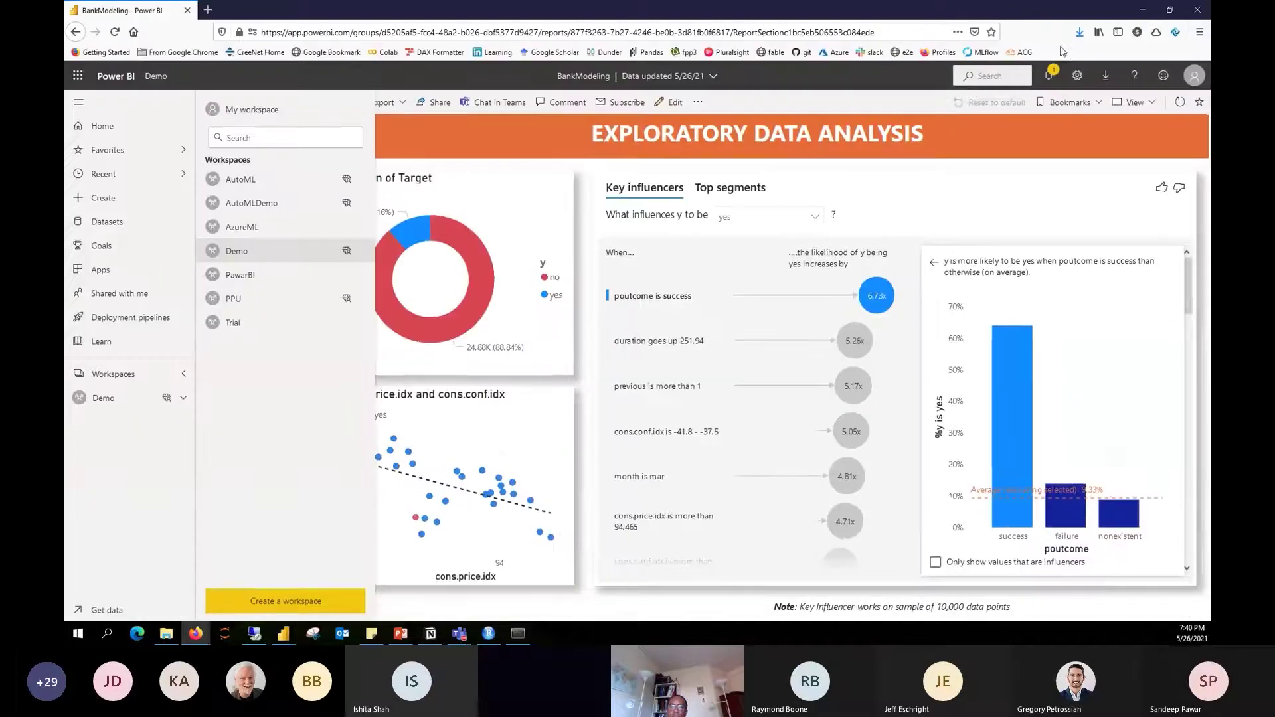
left_click(1182, 7)
left_click(236, 25)
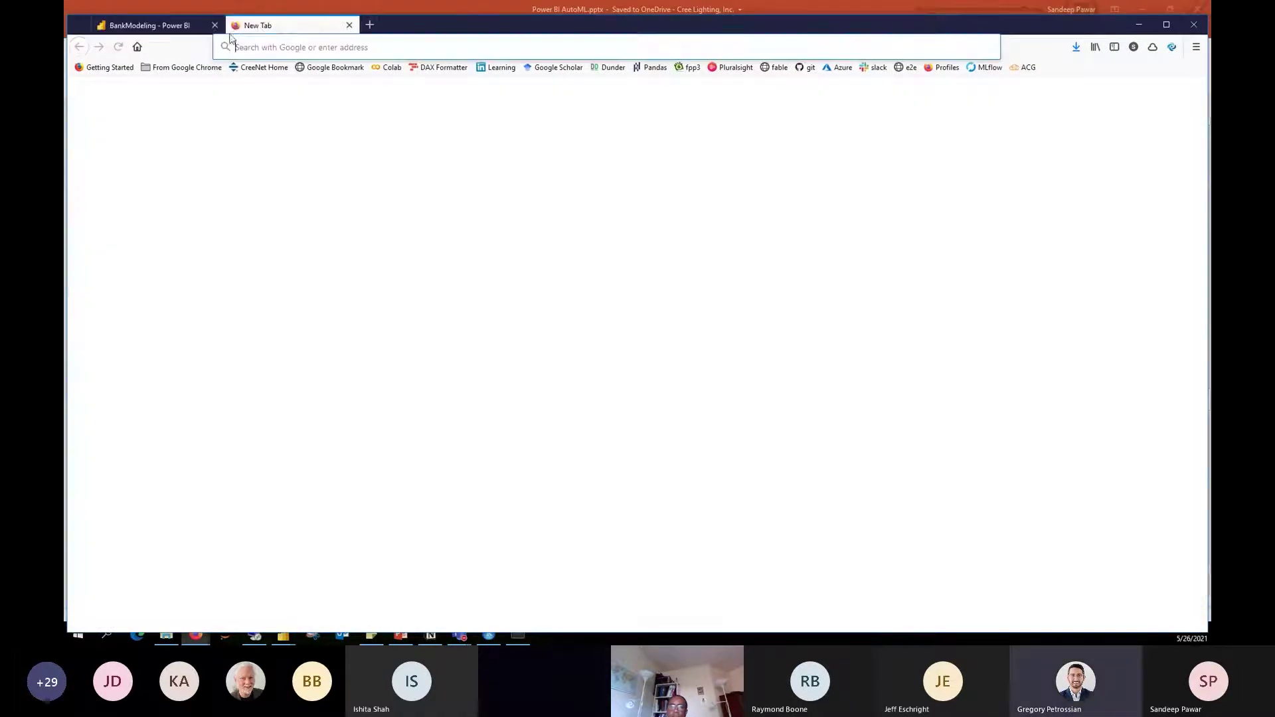
left_click(246, 47)
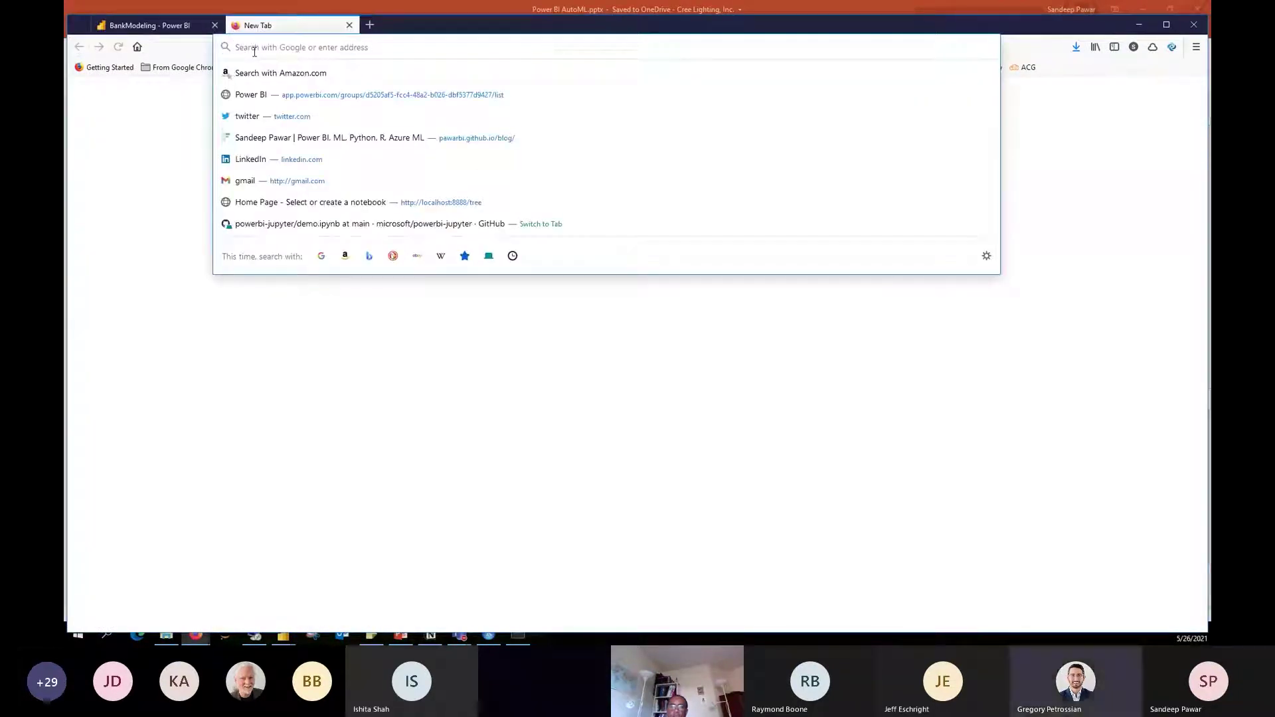
left_click(215, 25)
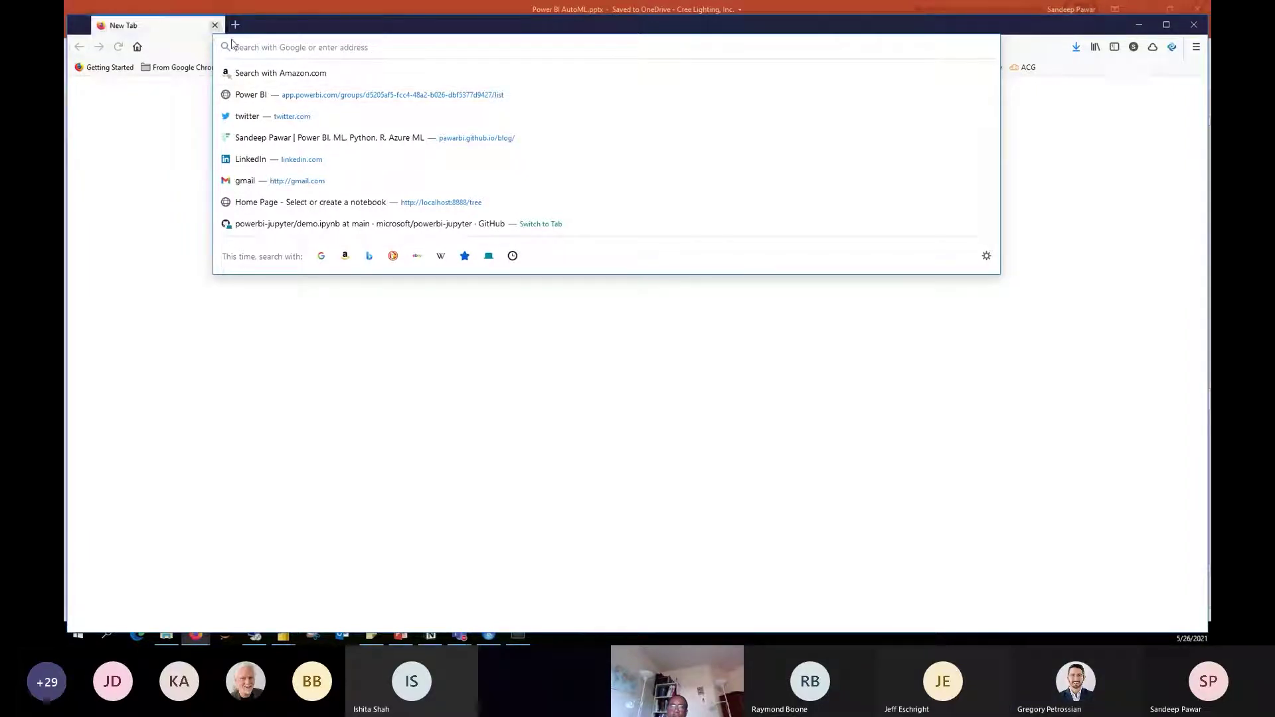
type("powerbi.com")
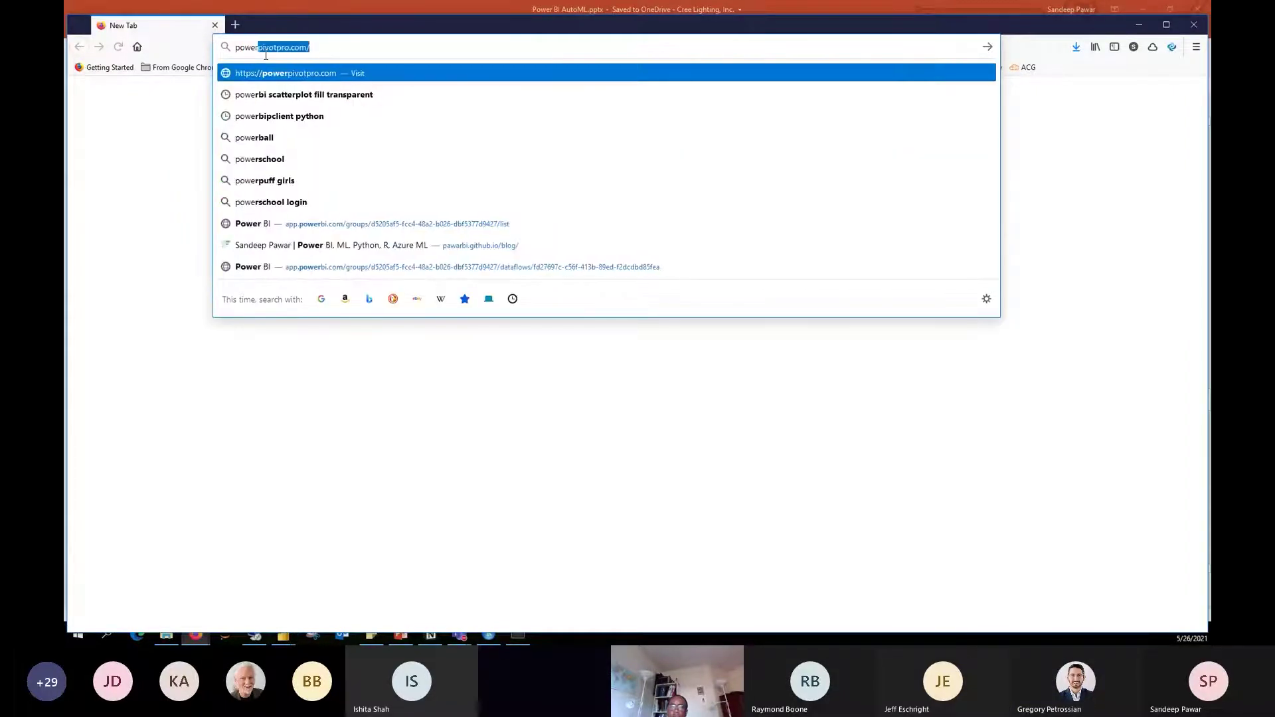
key("Return")
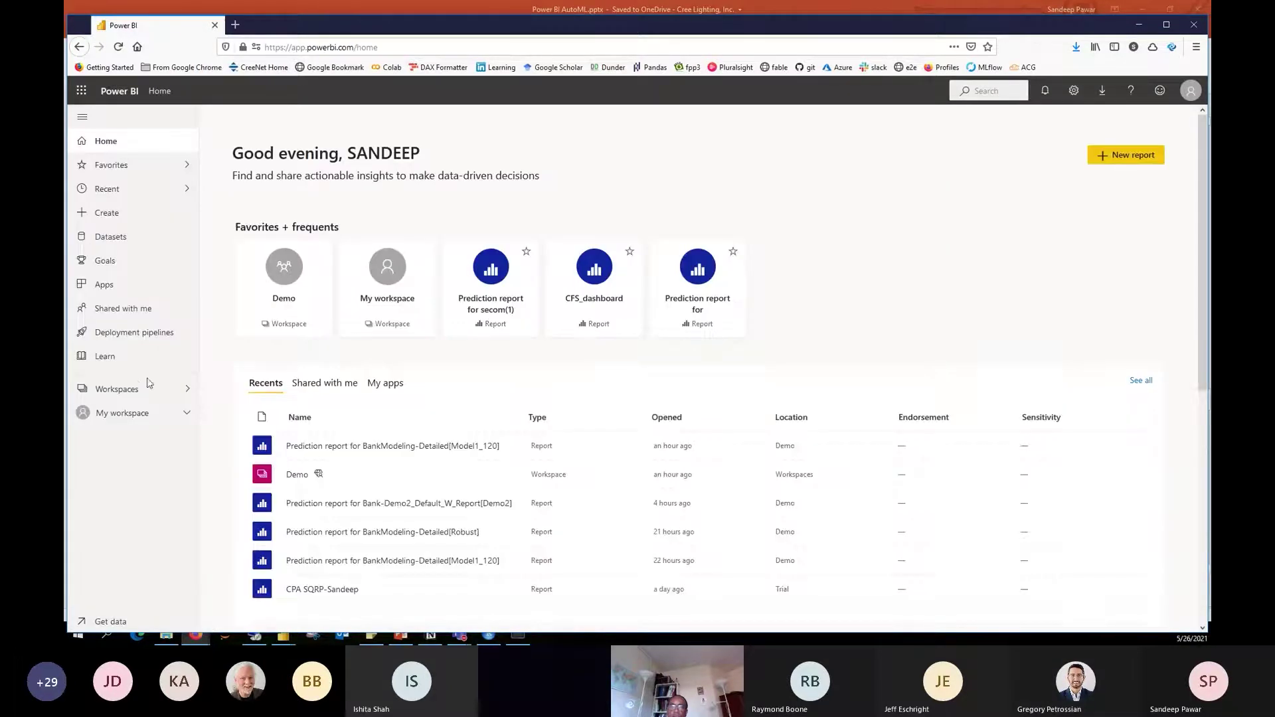
Open the AutoMLDemo workspace from the list of workspaces
left_click(152, 401)
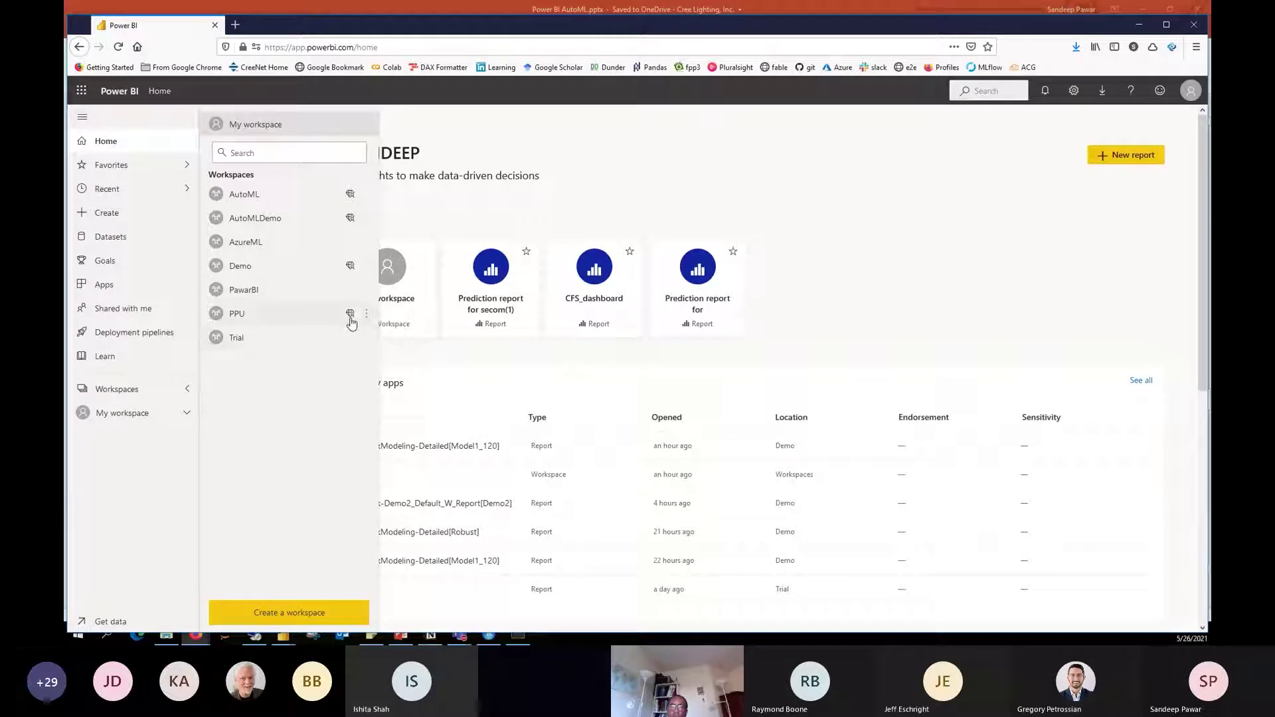
mouse_move(352, 322)
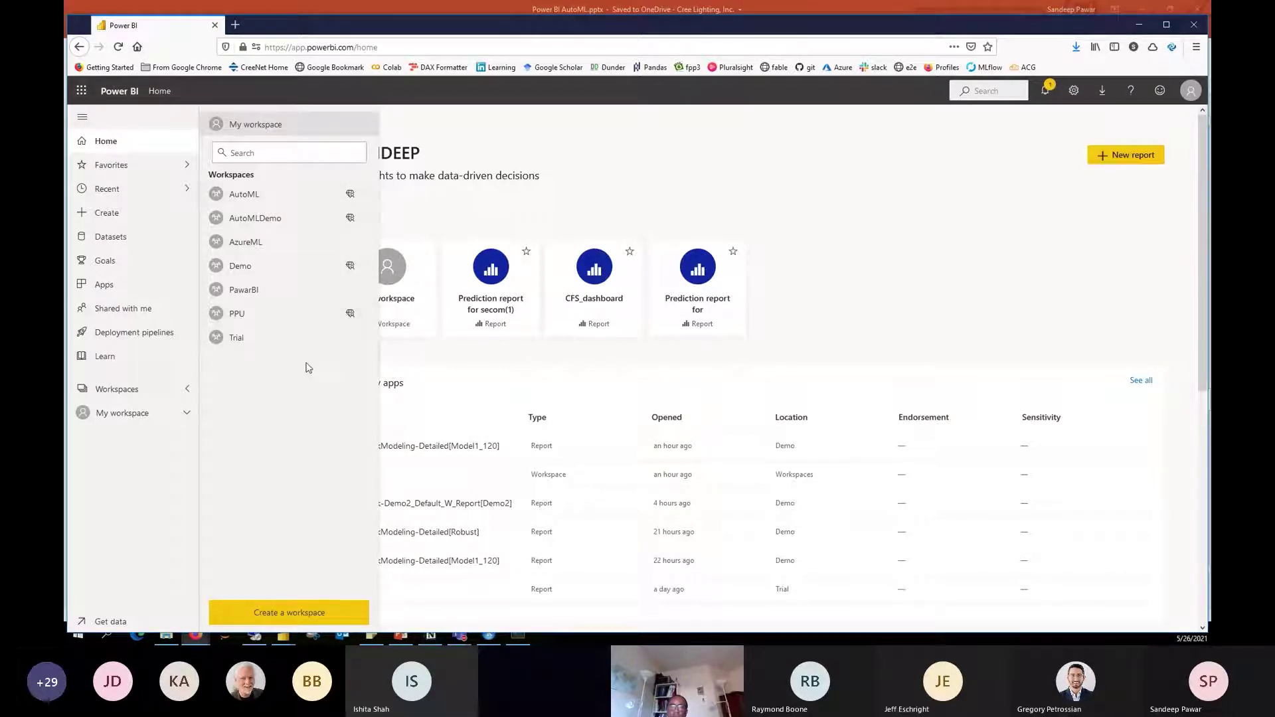
left_click(272, 222)
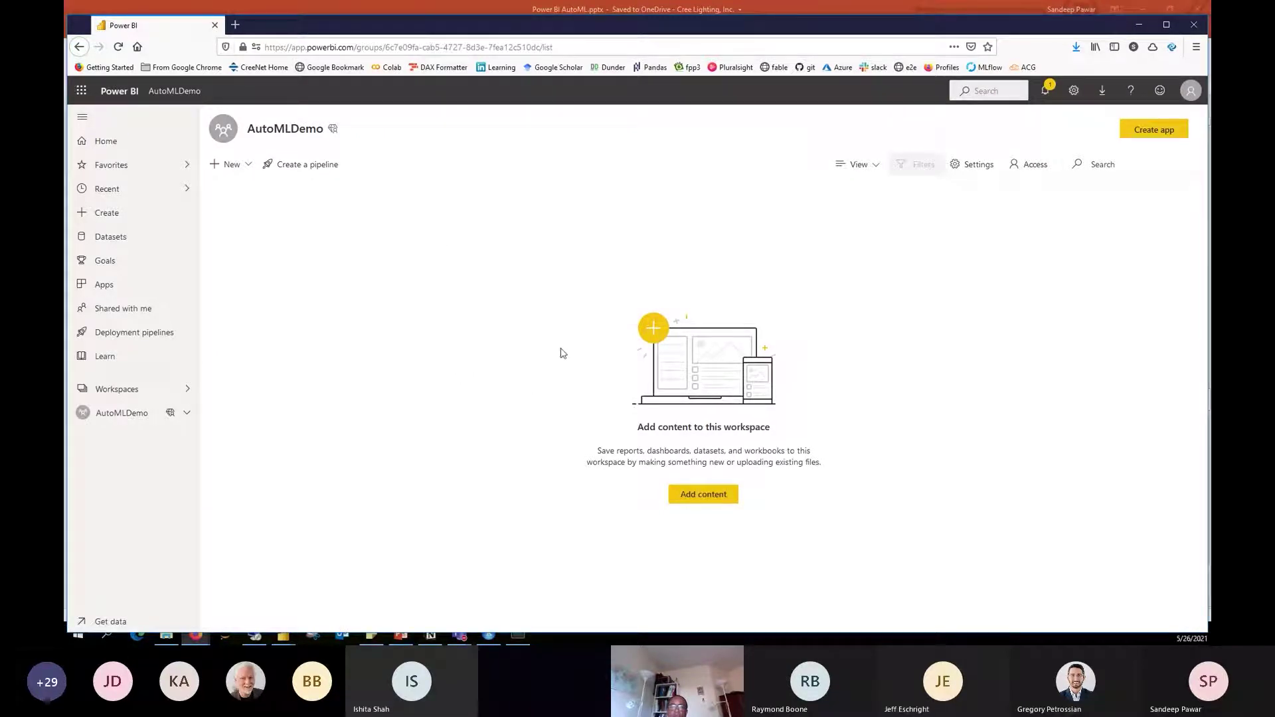
Start a new dataflow in the workspace, declining recovery from cache, and choose to define new tables
left_click(234, 164)
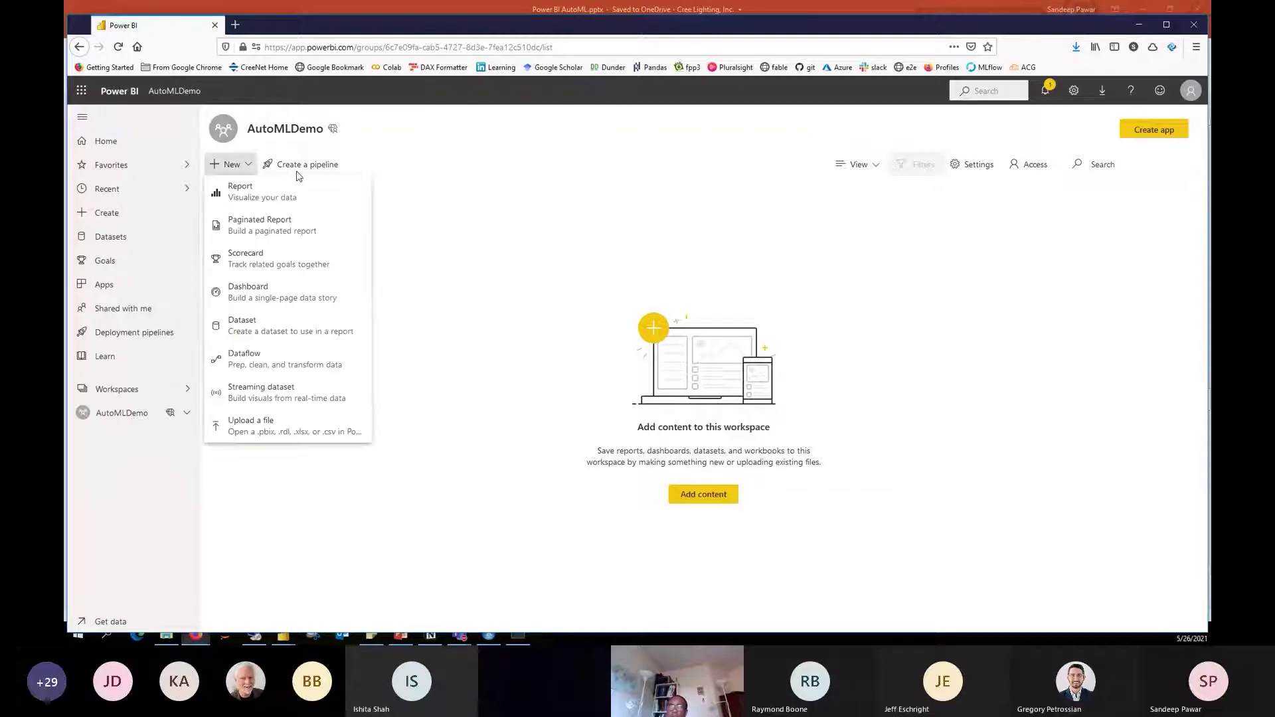
left_click(284, 360)
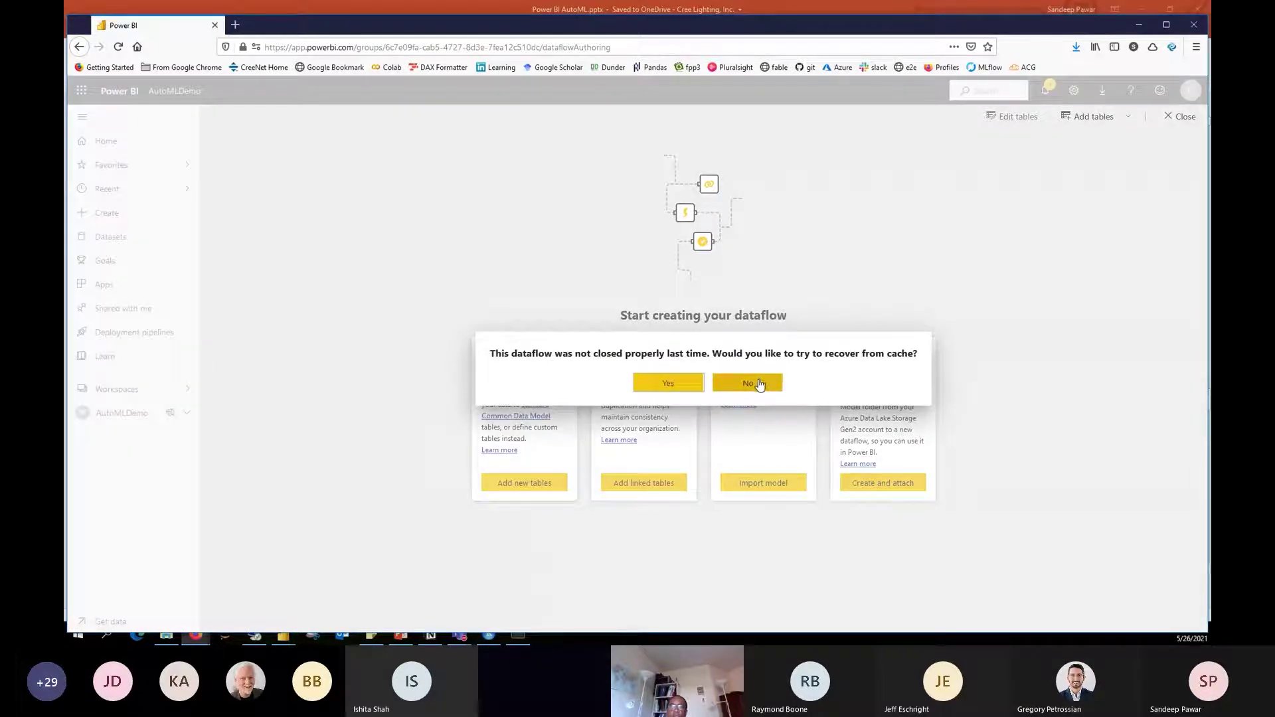
left_click(748, 383)
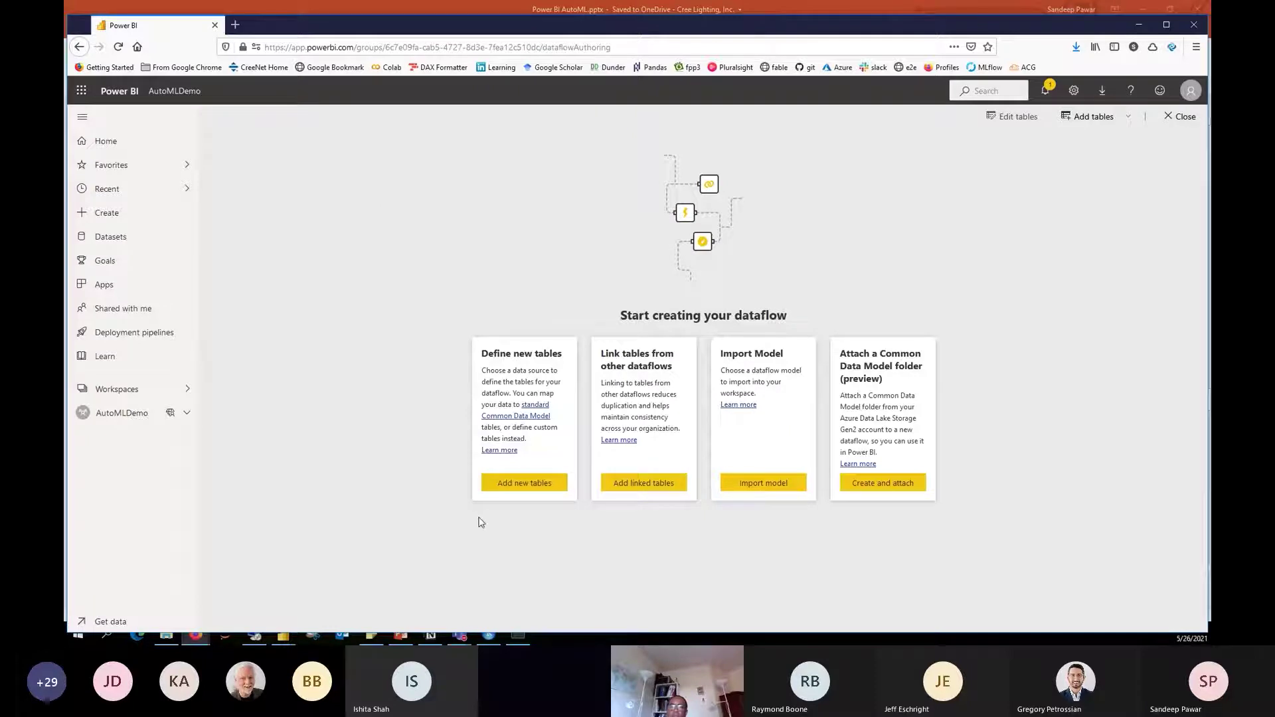
left_click(526, 484)
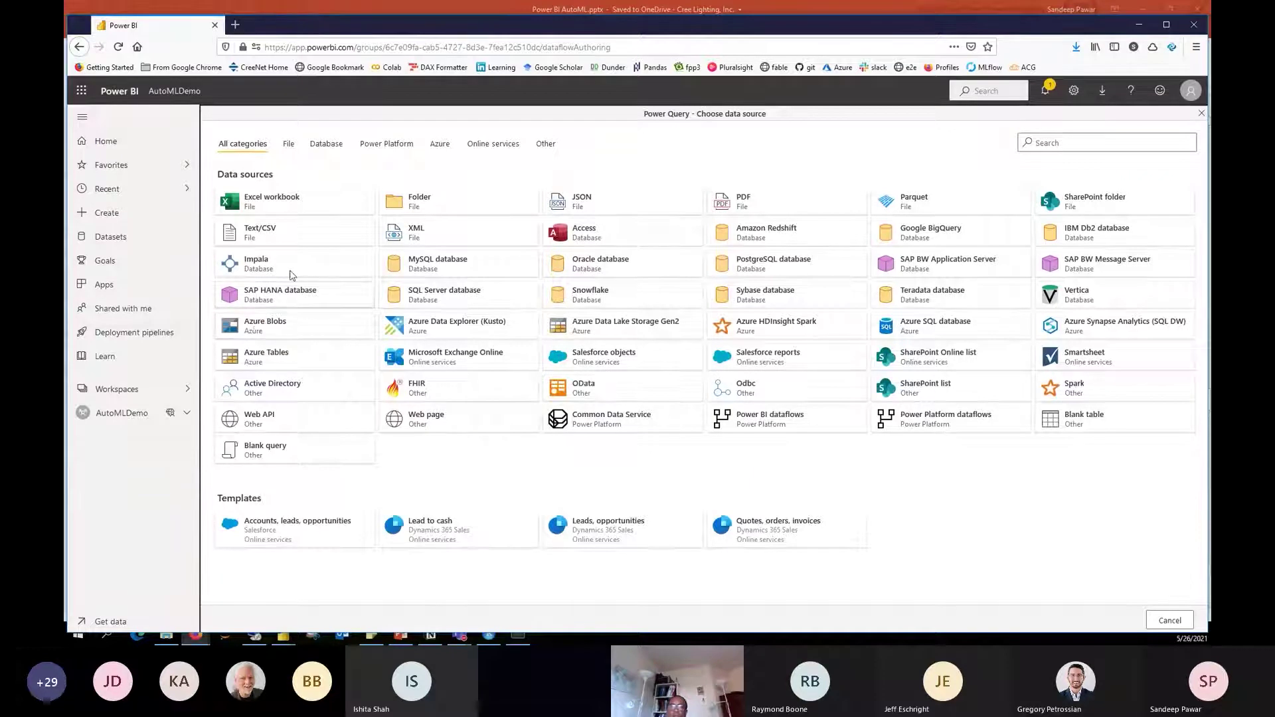
Connect to a Text/CSV source using the copied bankmarketing_train.csv URL and load the previewed data into the query editor for transformation
left_click(304, 233)
left_click(455, 169)
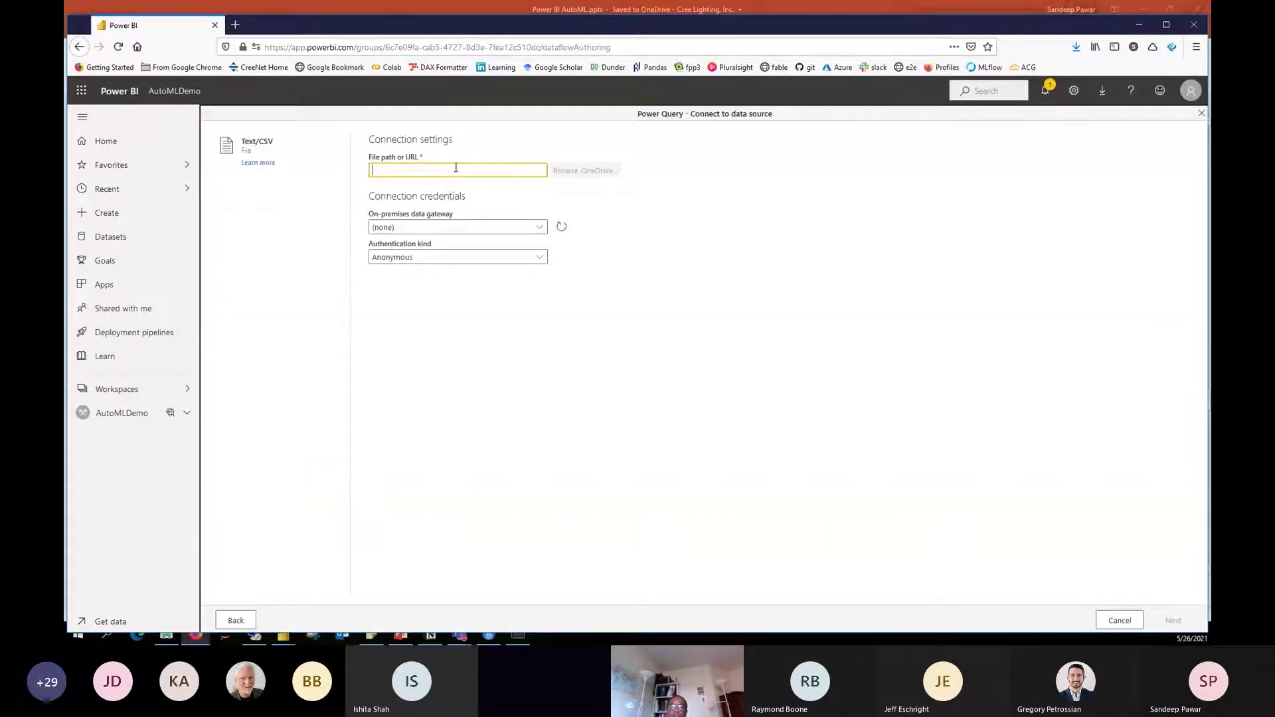
key("ctrl+v")
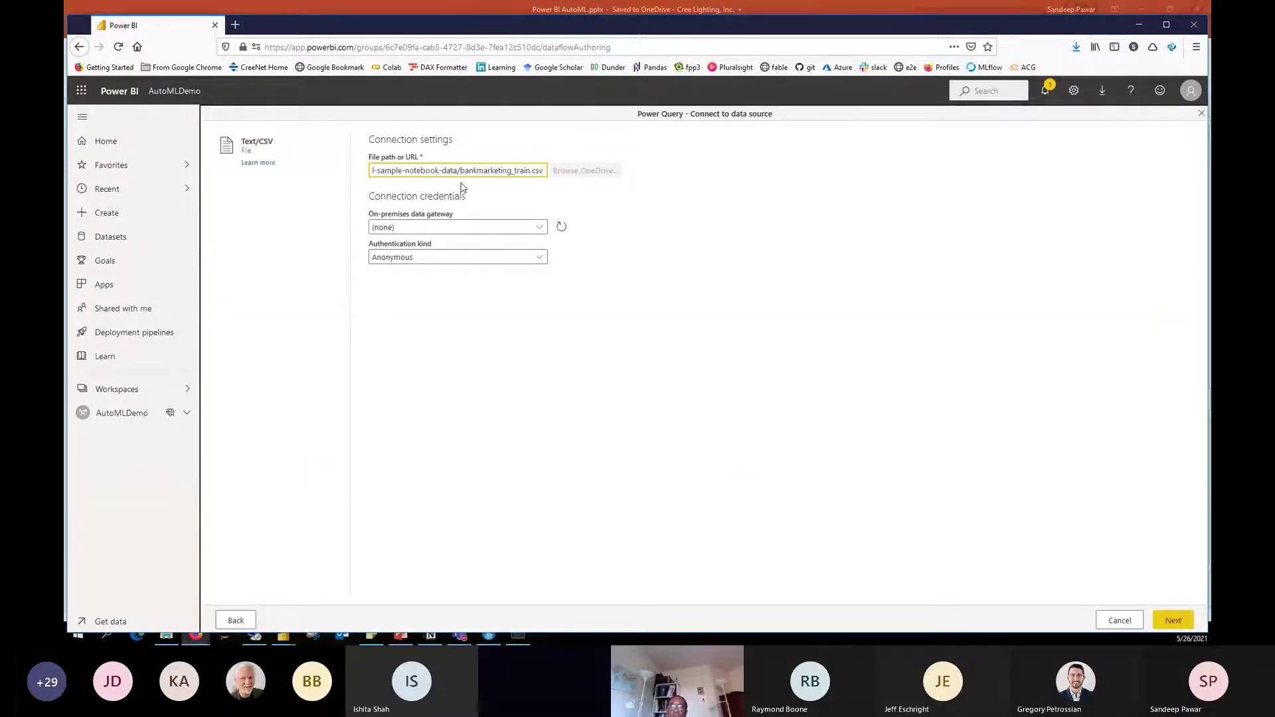
left_click_drag(425, 171, 649, 175)
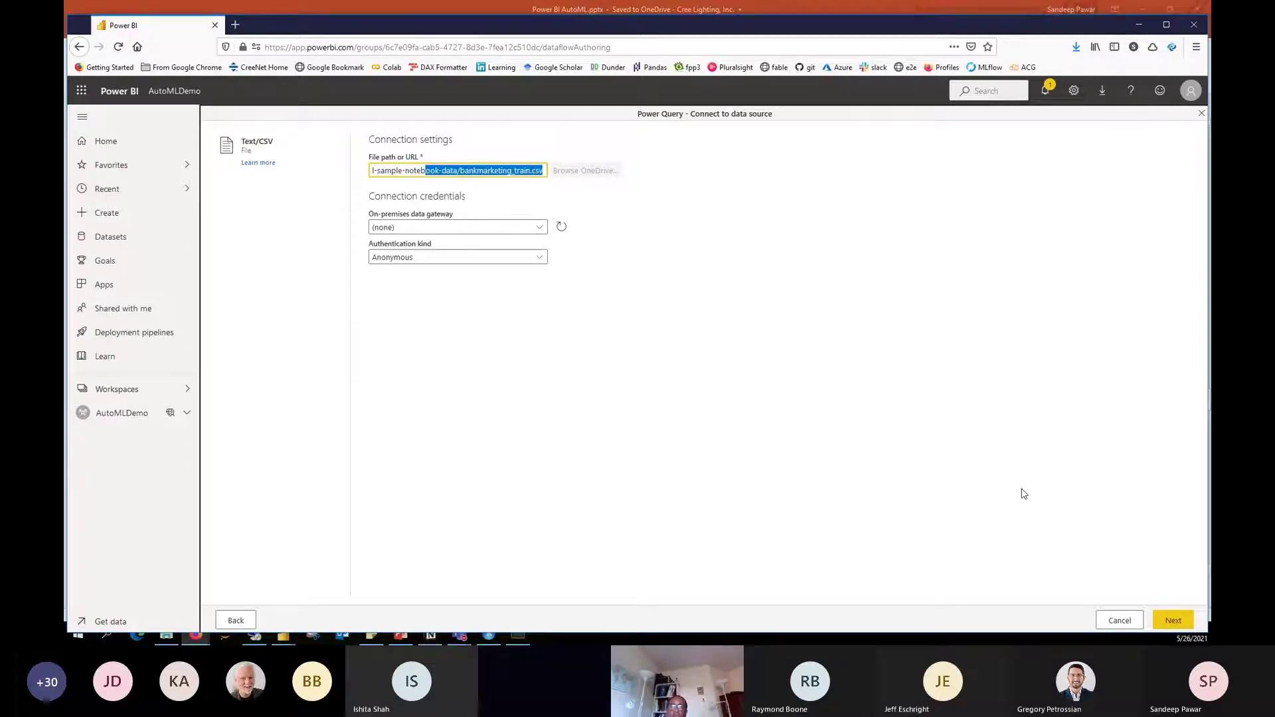
left_click(1173, 621)
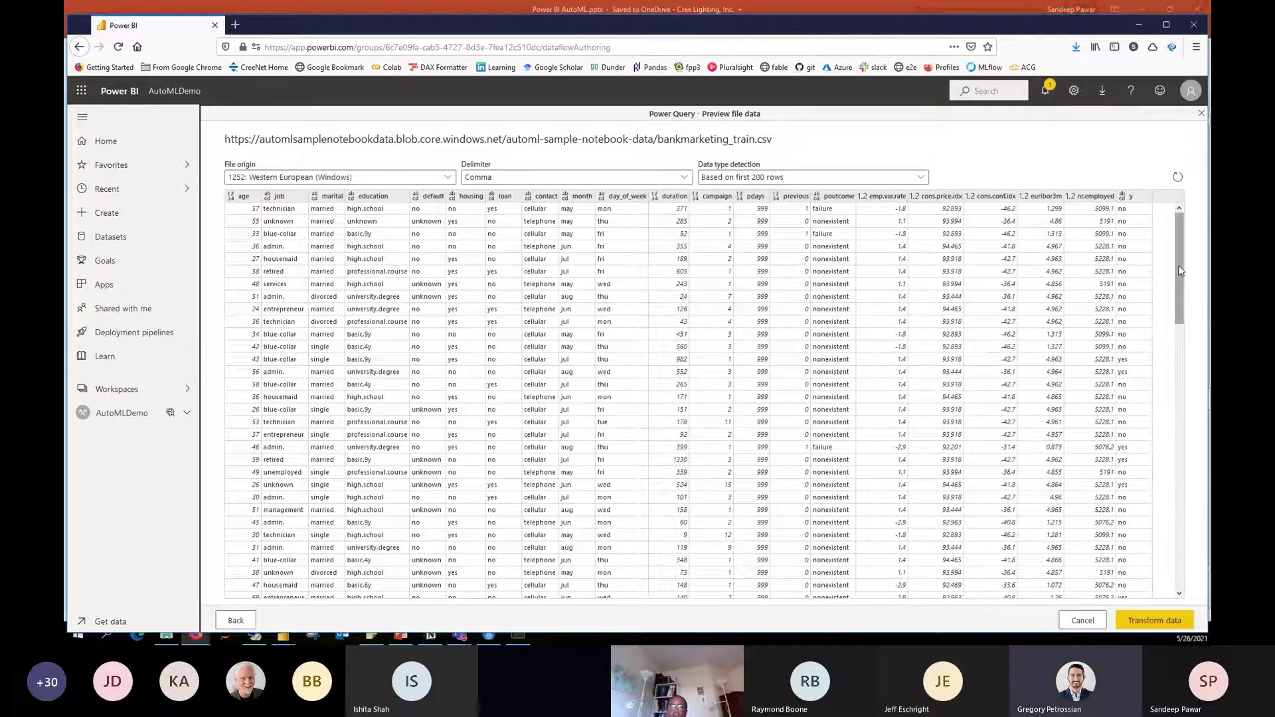
left_click(1153, 621)
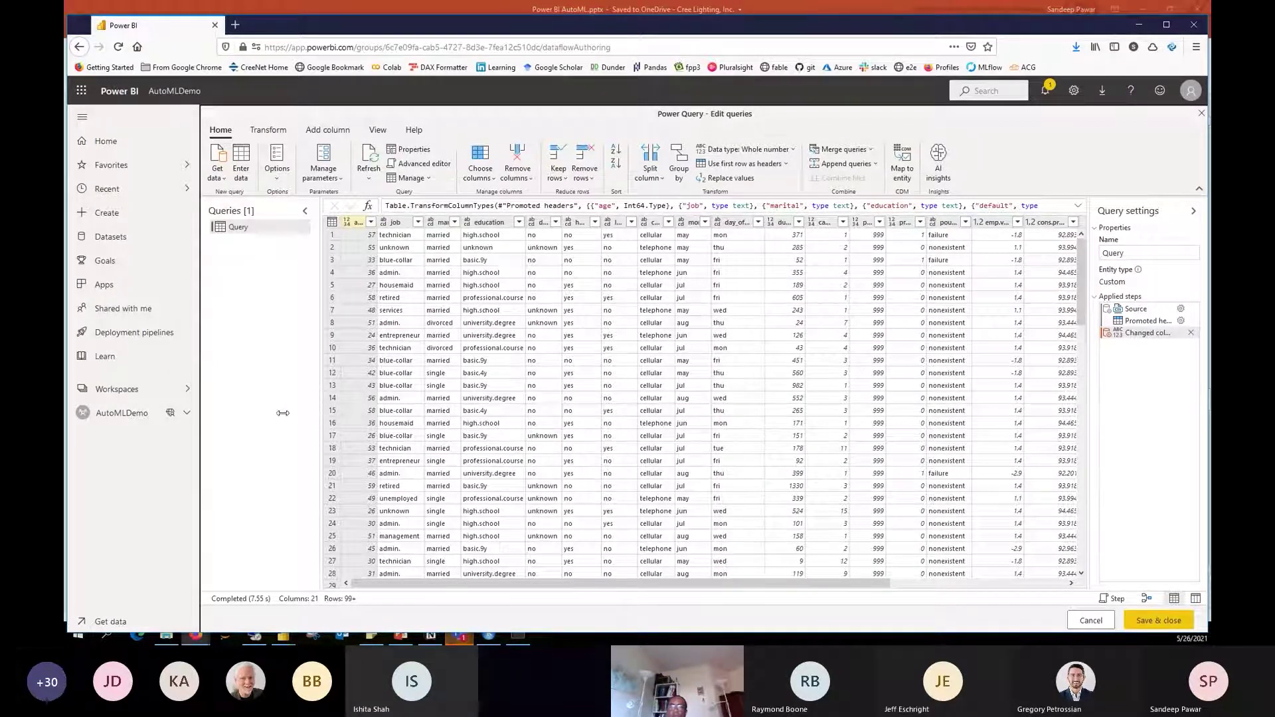
Narrow the Queries and Query settings panes to give the data grid more width
left_click_drag(283, 412, 276, 413)
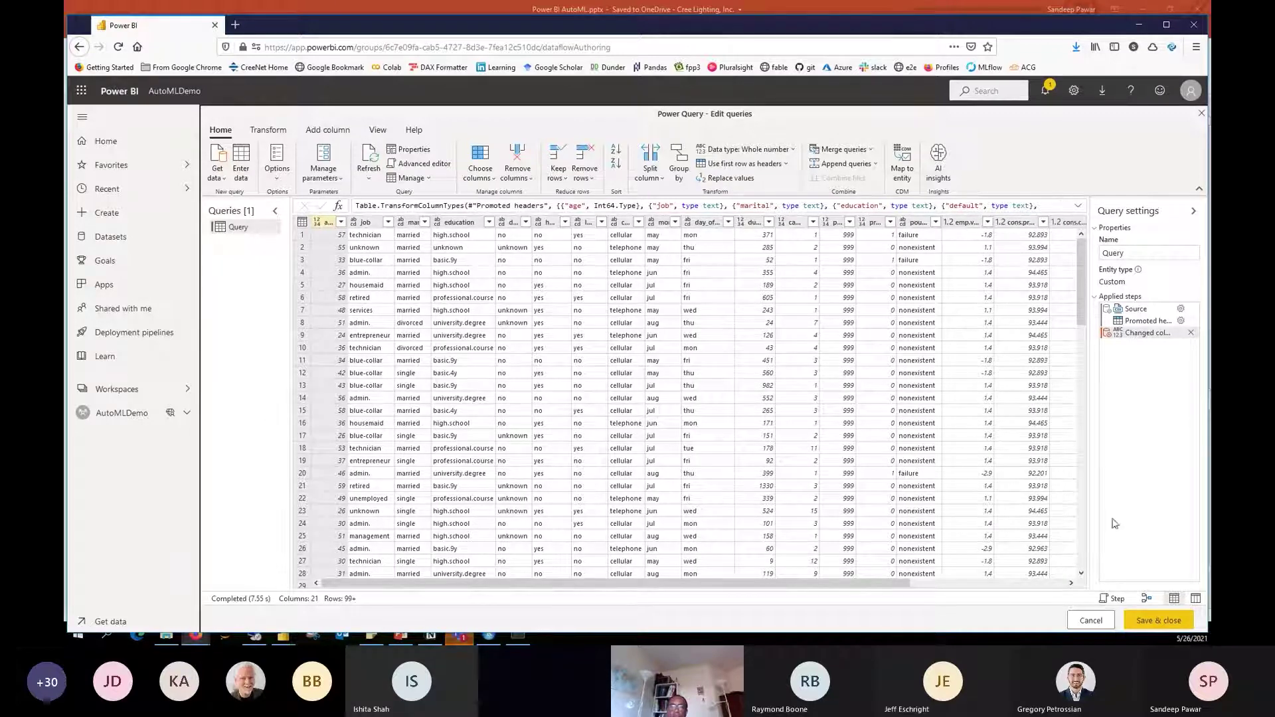
left_click_drag(1141, 475, 1140, 475)
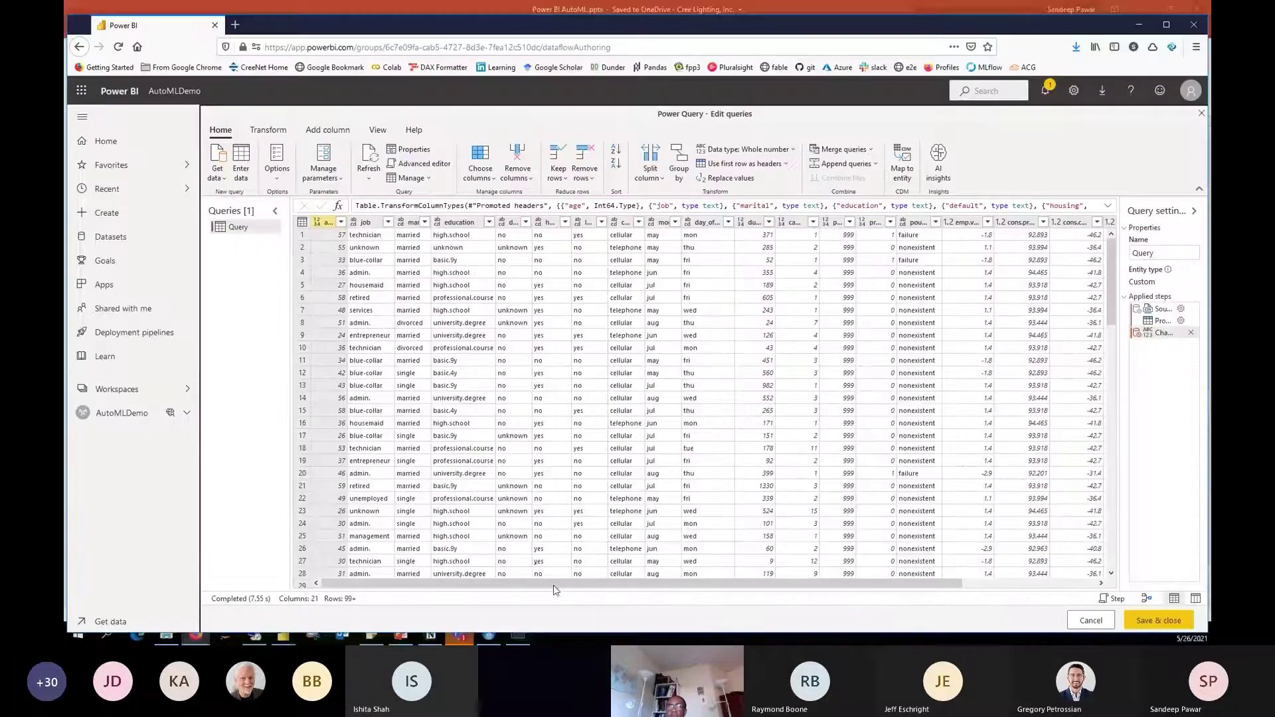
Review the dataset's columns from age across to the target column y, and select column y
left_click_drag(560, 592, 800, 606)
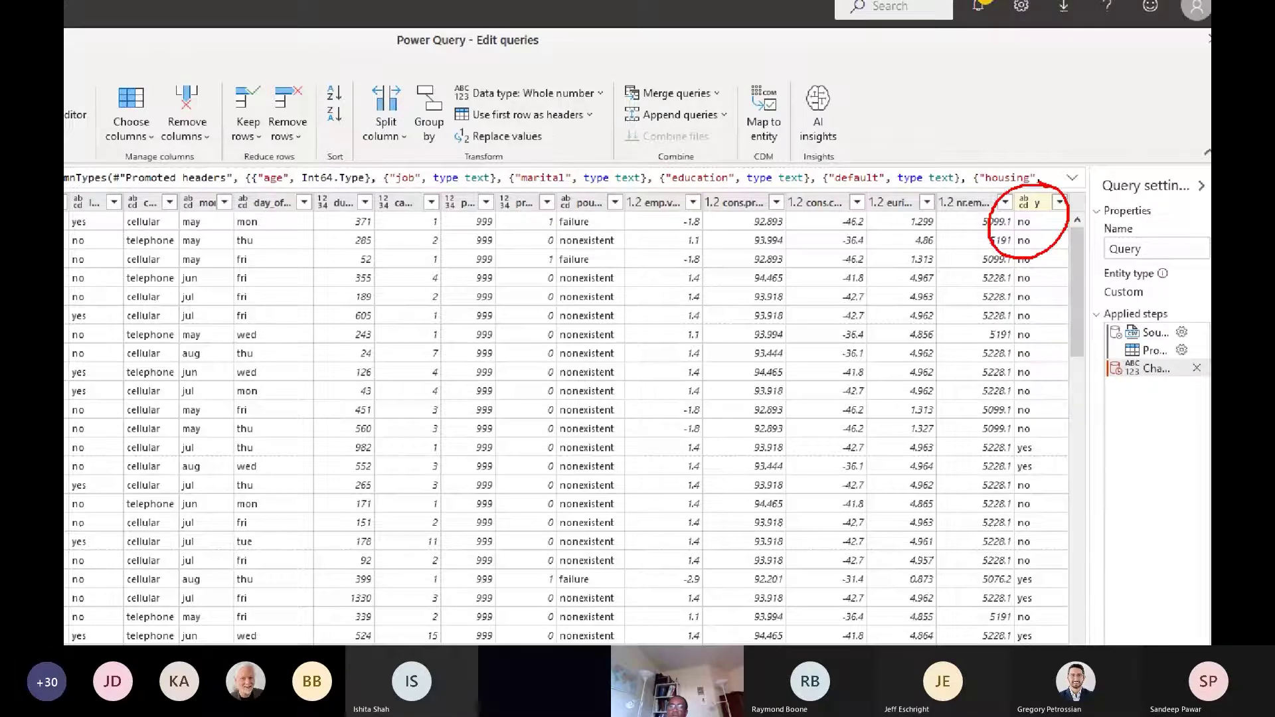
key("Escape")
left_click_drag(704, 584, 506, 591)
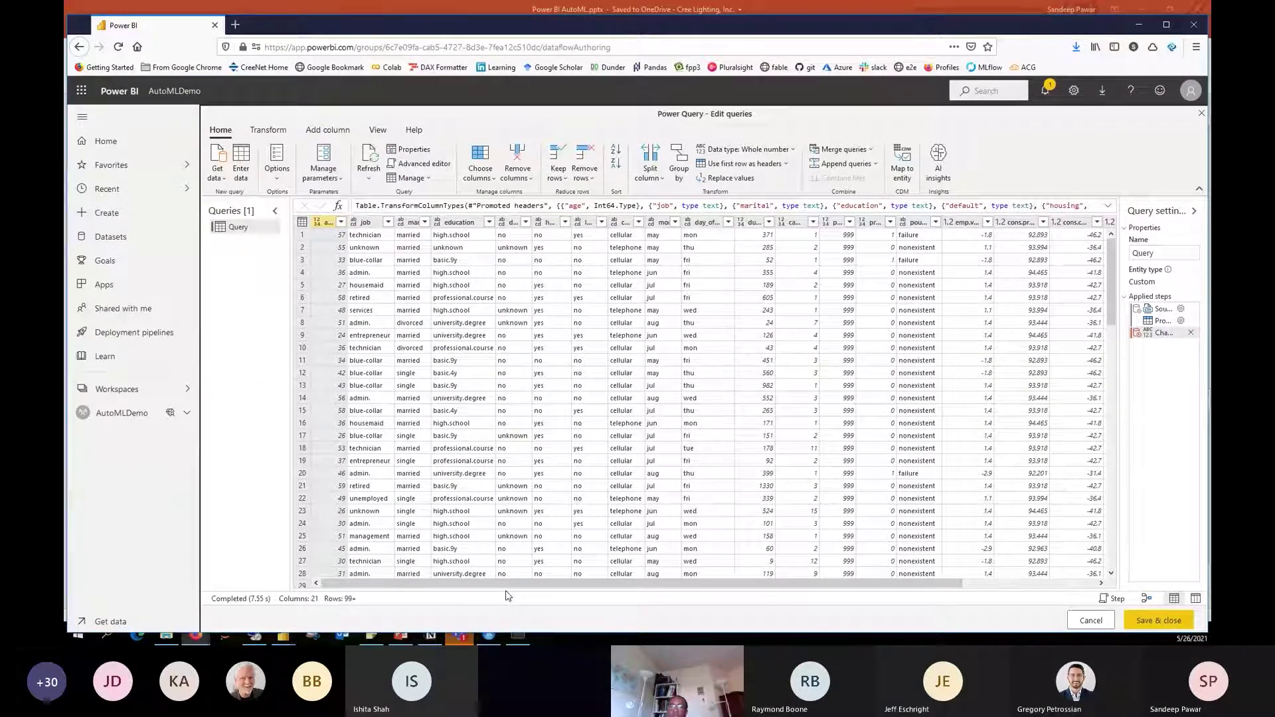
left_click_drag(890, 585, 1026, 584)
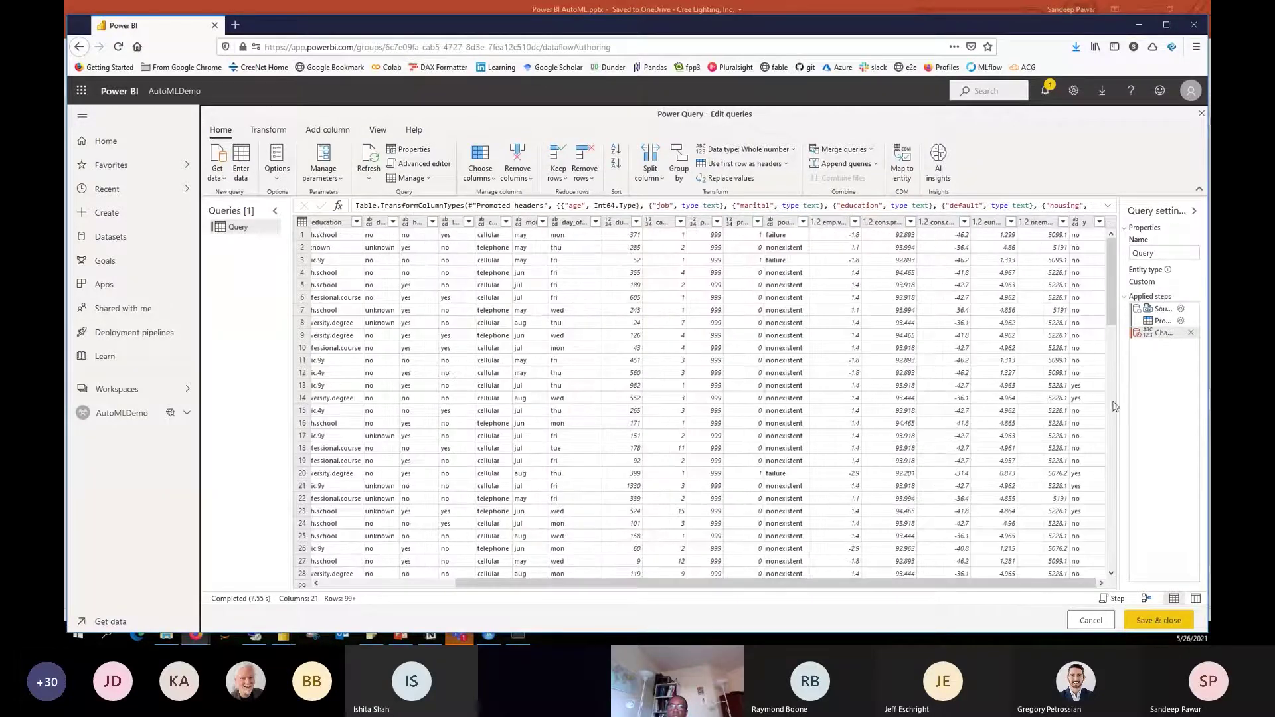
left_click(1087, 225)
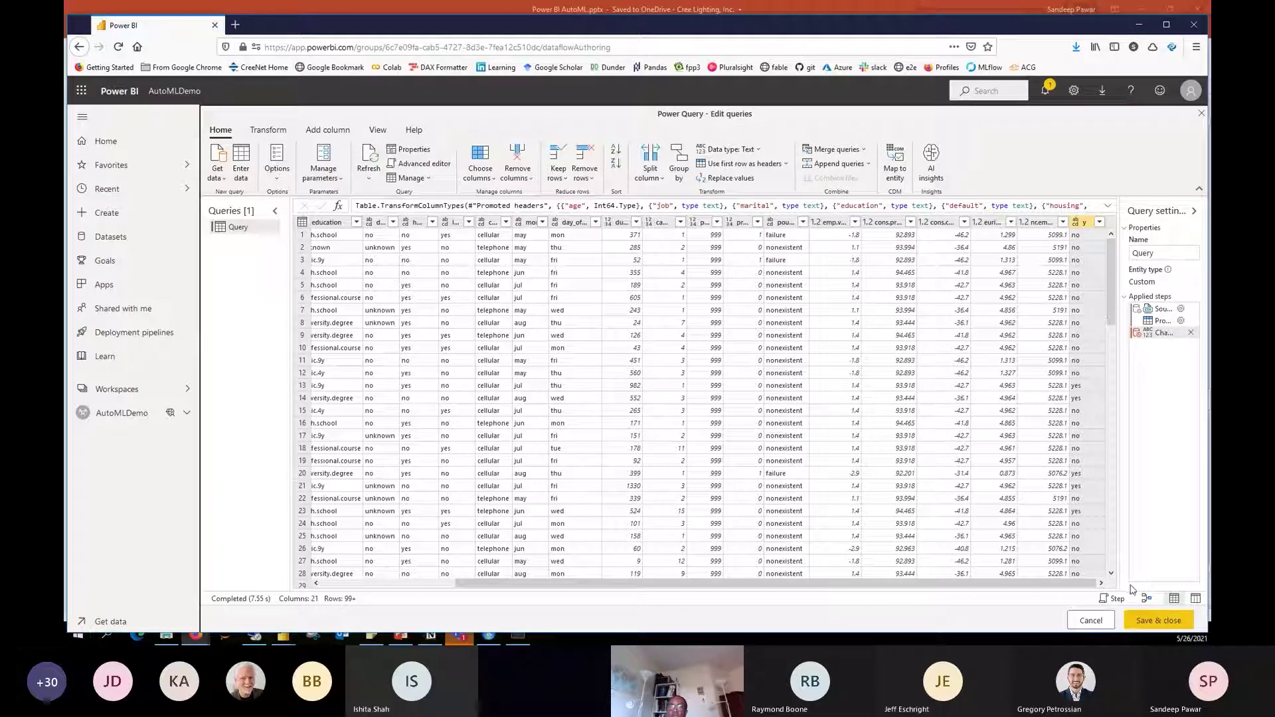
Save and close the query, save the dataflow as Dataflow1, and refresh its data immediately
left_click(1159, 620)
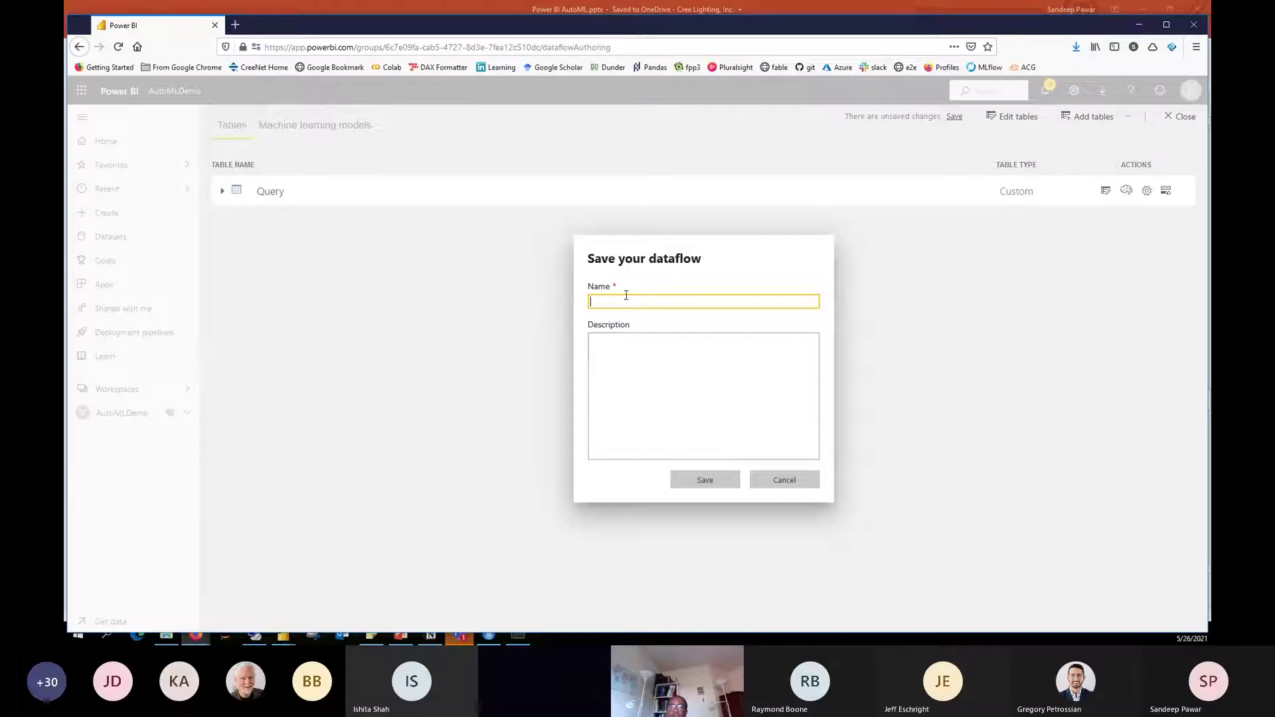
type("Dataflow1")
left_click(699, 485)
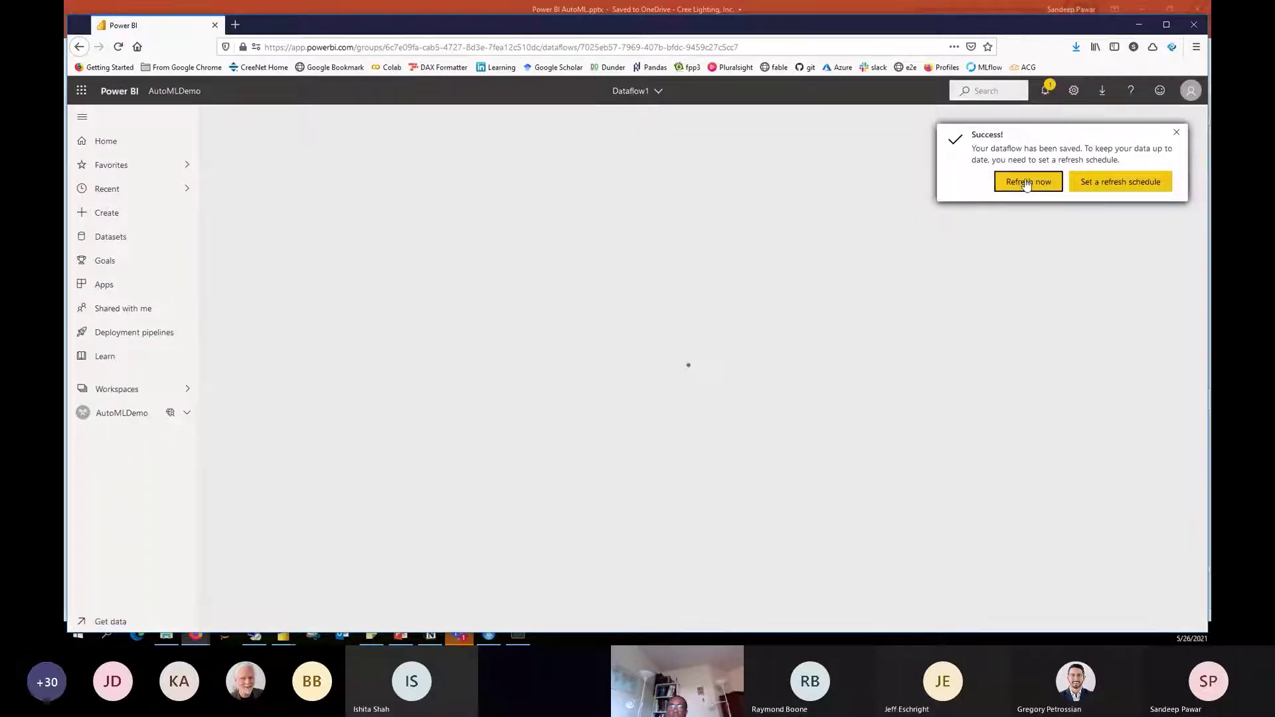
left_click(1026, 181)
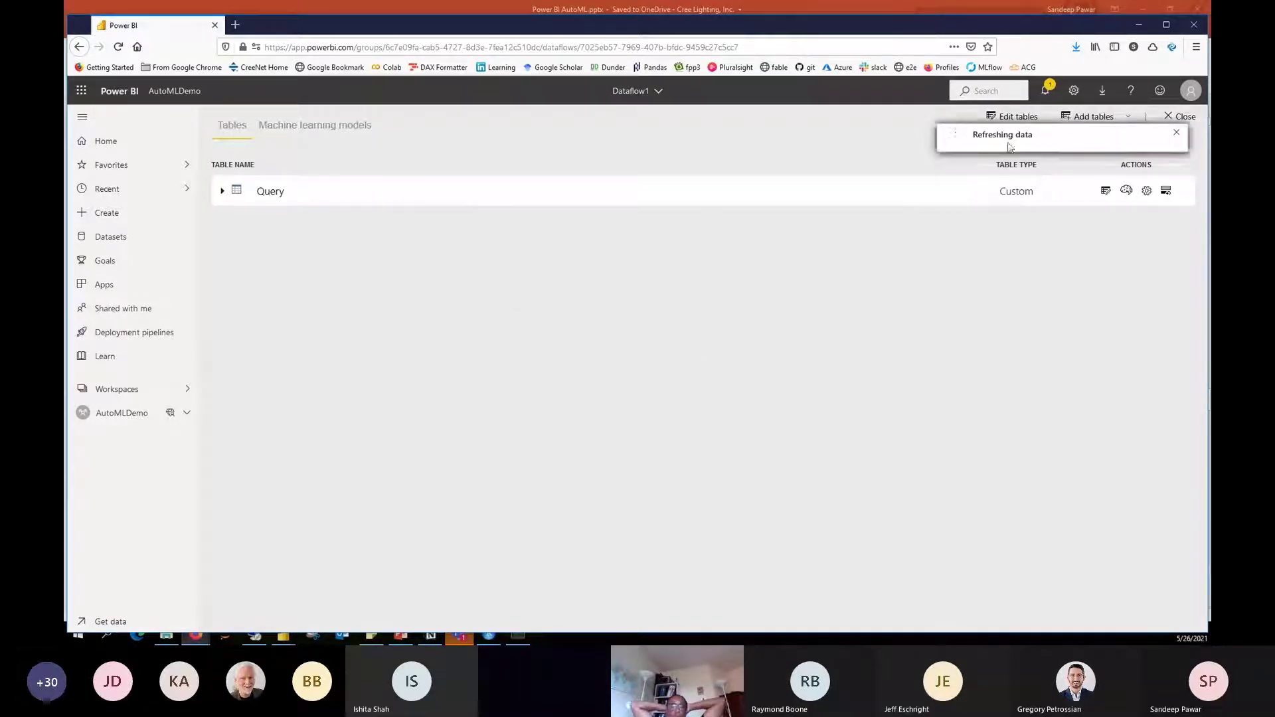
left_click(1178, 138)
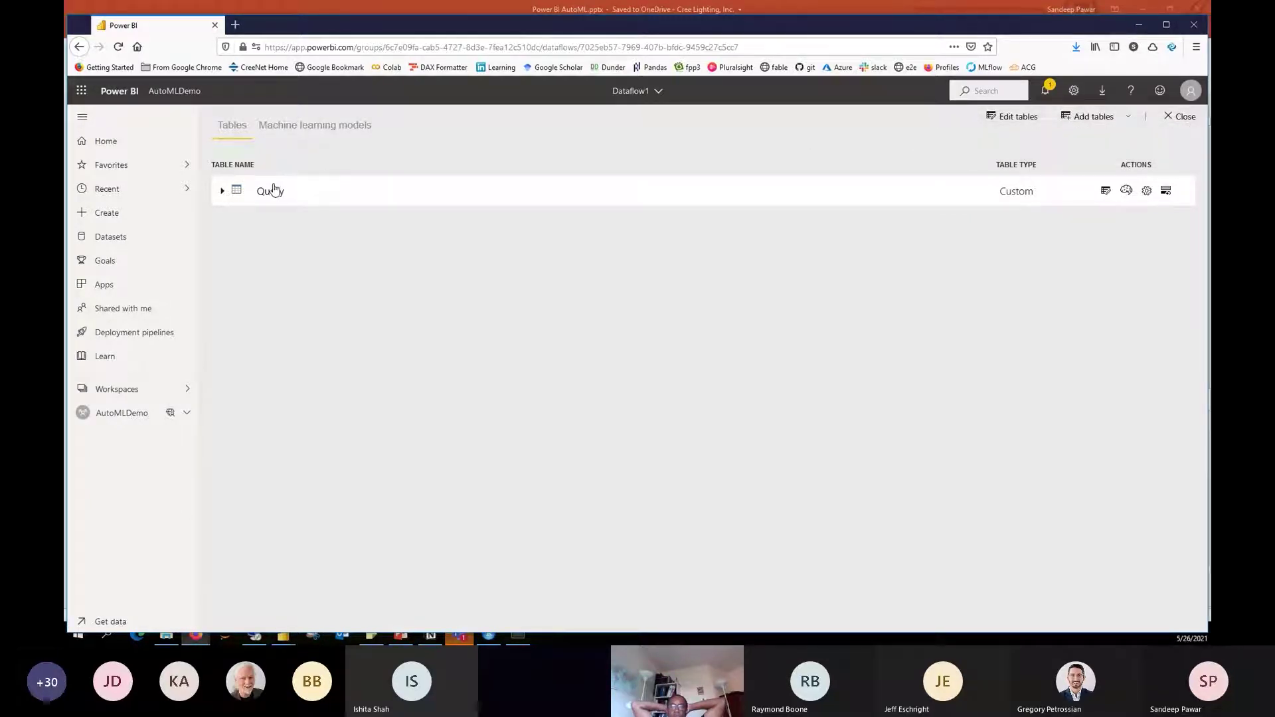
Reopen Dataflow1 from the AutoMLDemo workspace and start creating a machine learning model
left_click(127, 390)
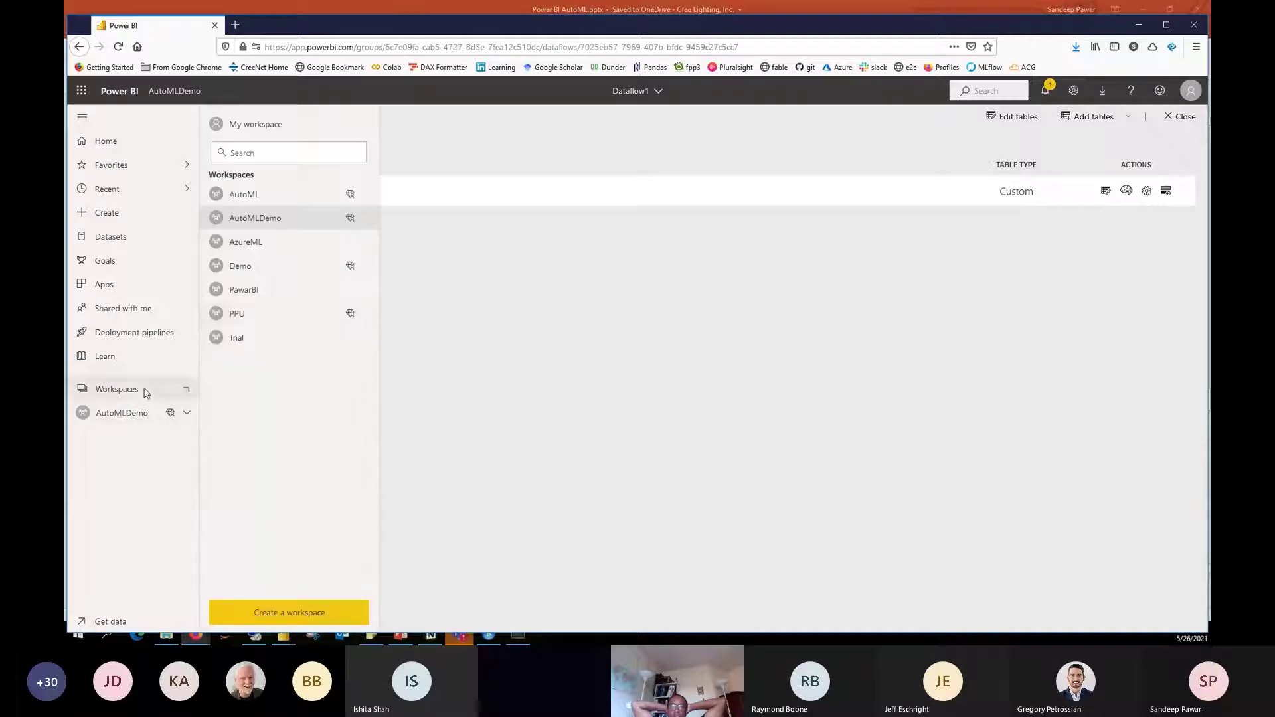
left_click(269, 223)
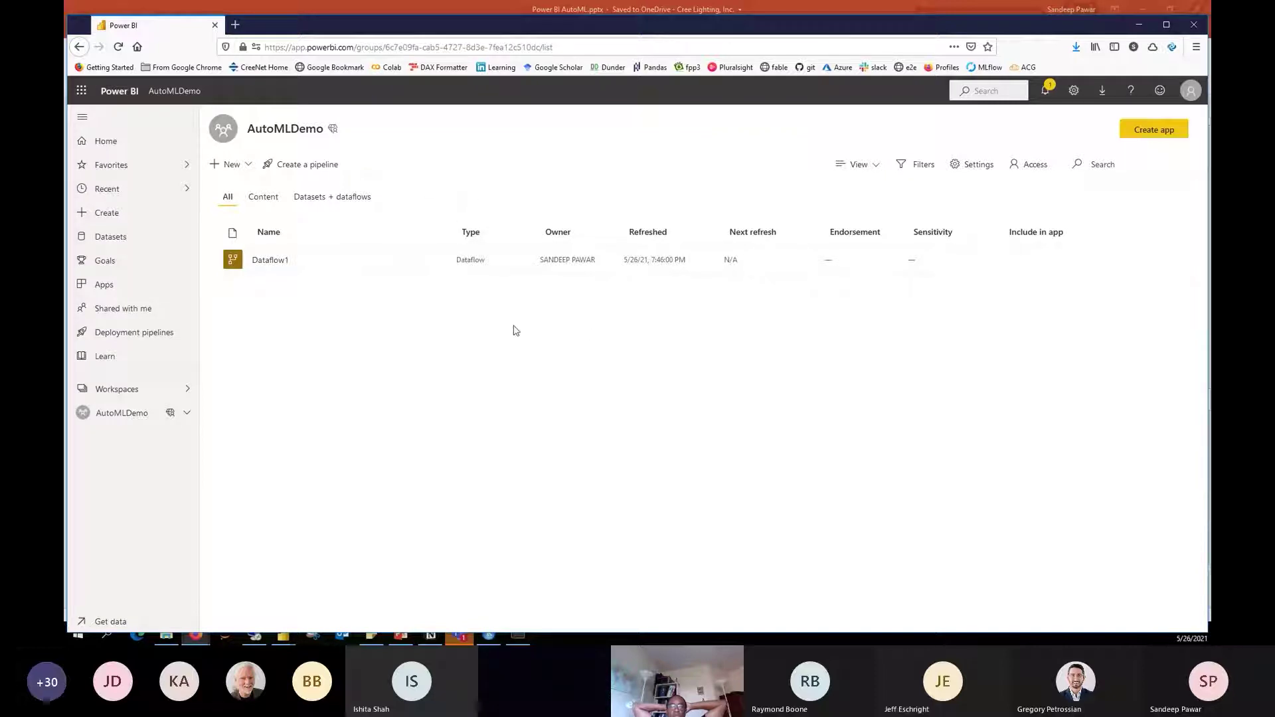
left_click(266, 260)
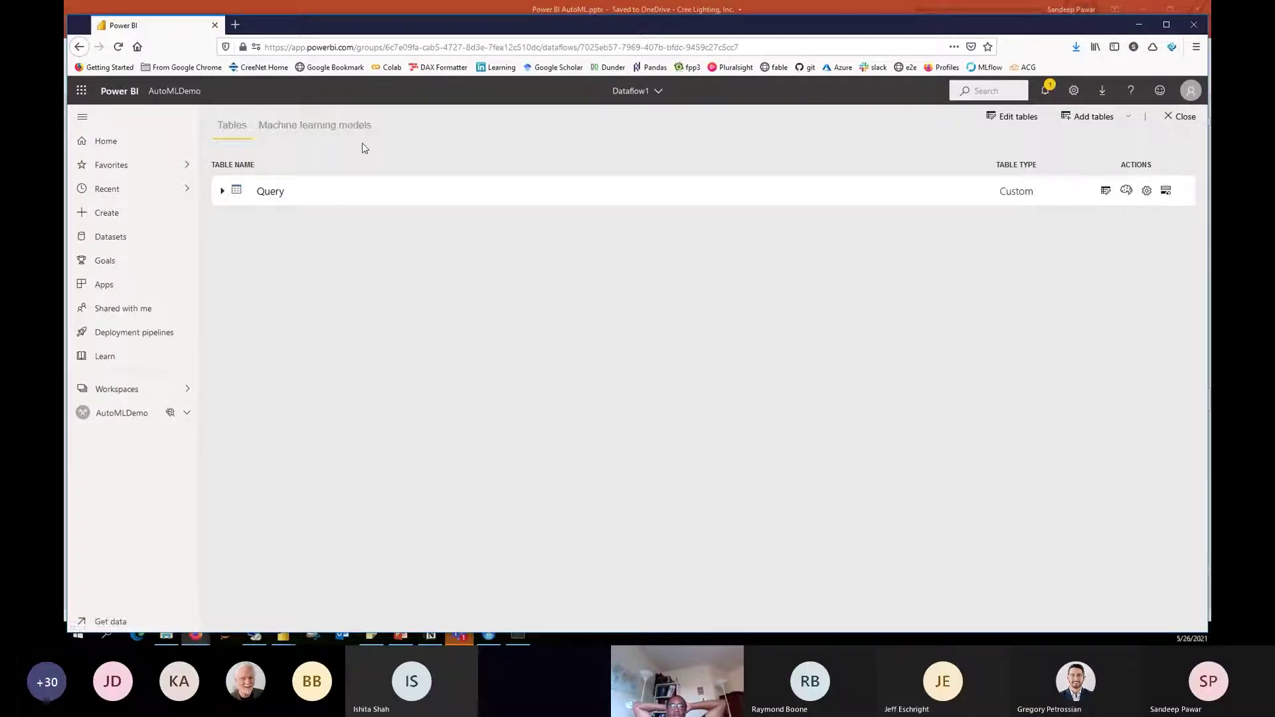
mouse_move(257, 134)
left_mouse_down()
mouse_move(377, 145)
mouse_move(256, 69)
mouse_move(302, 146)
left_mouse_up()
left_click(339, 105)
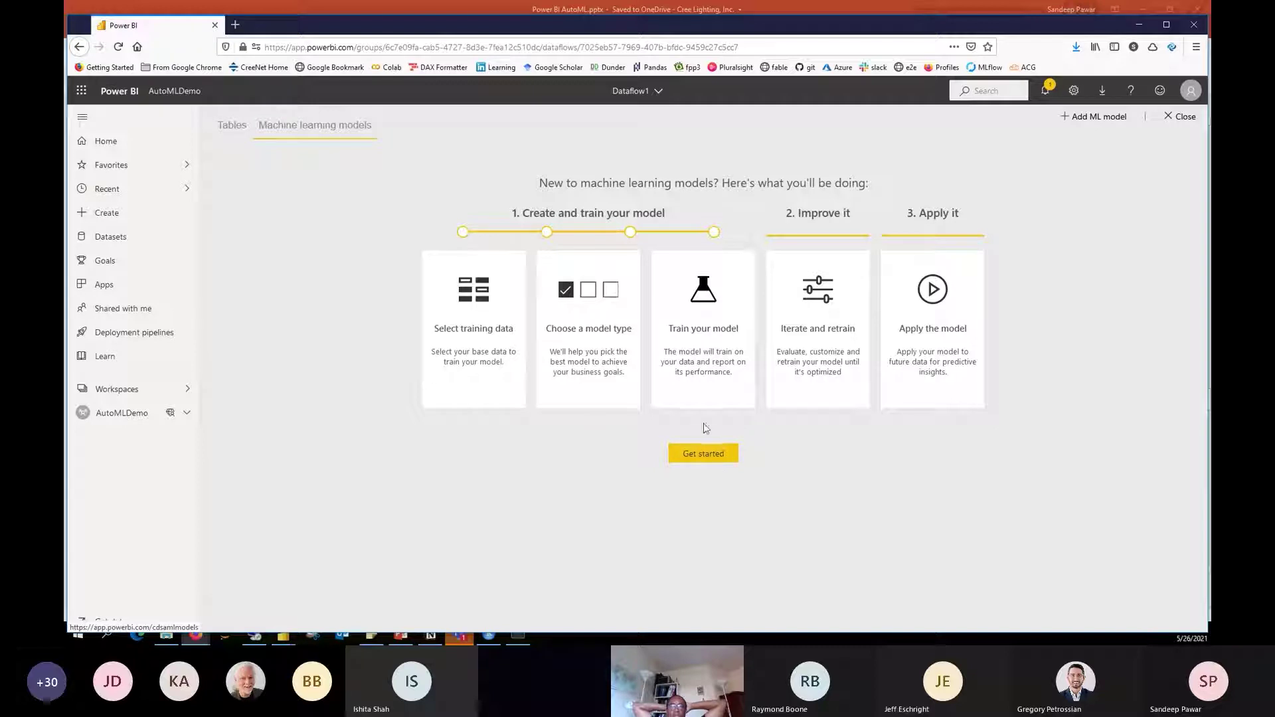
left_click(706, 454)
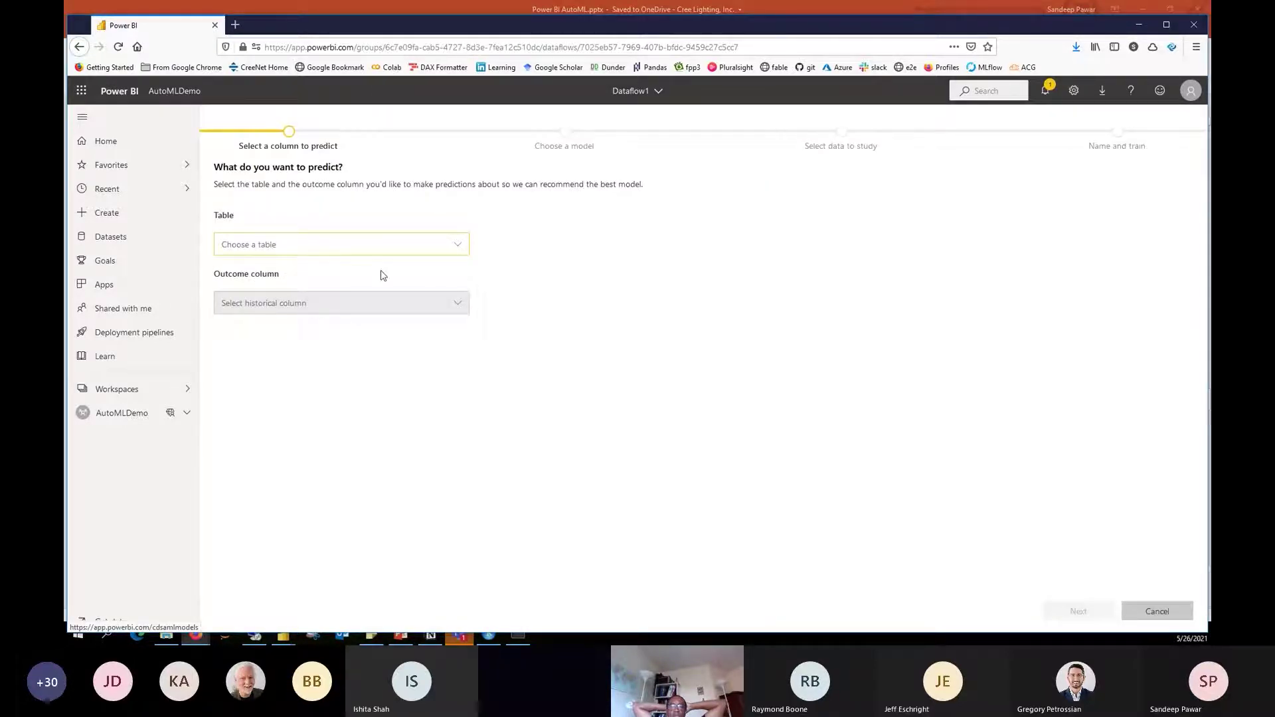
Choose the Query table and its y column as the outcome to predict, and continue to model selection
left_click(458, 248)
left_click(256, 265)
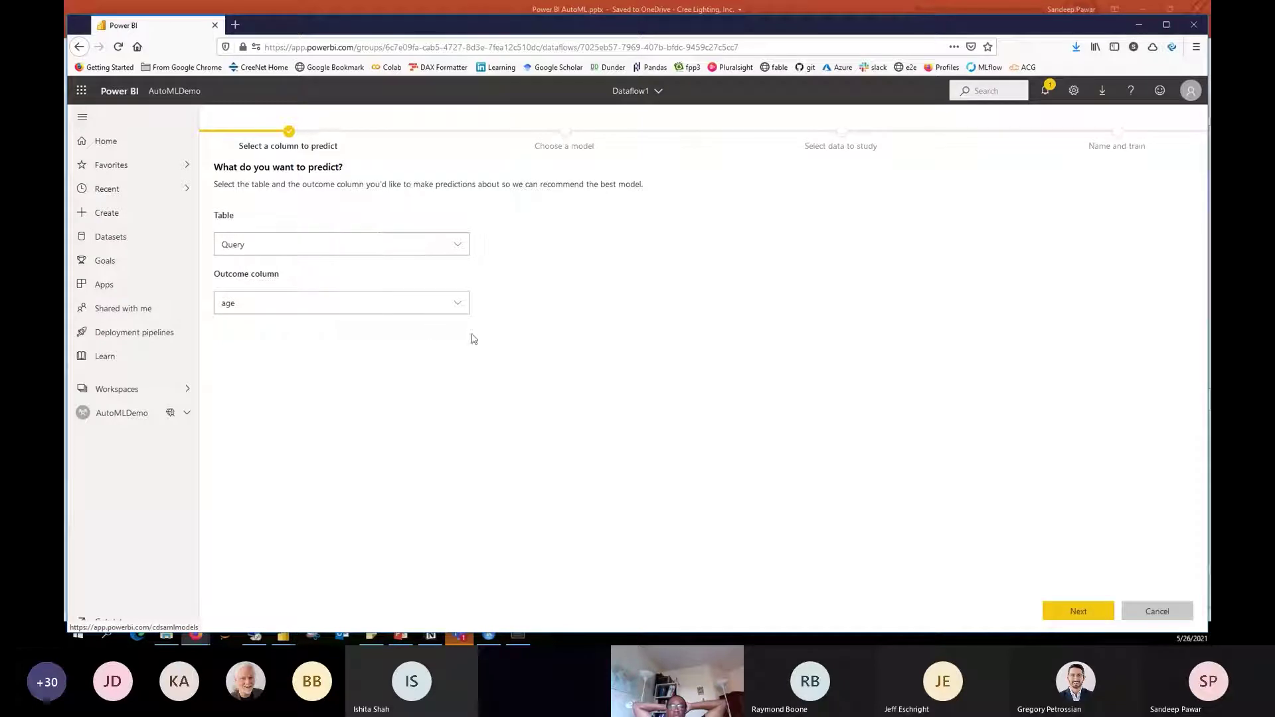
left_click(463, 308)
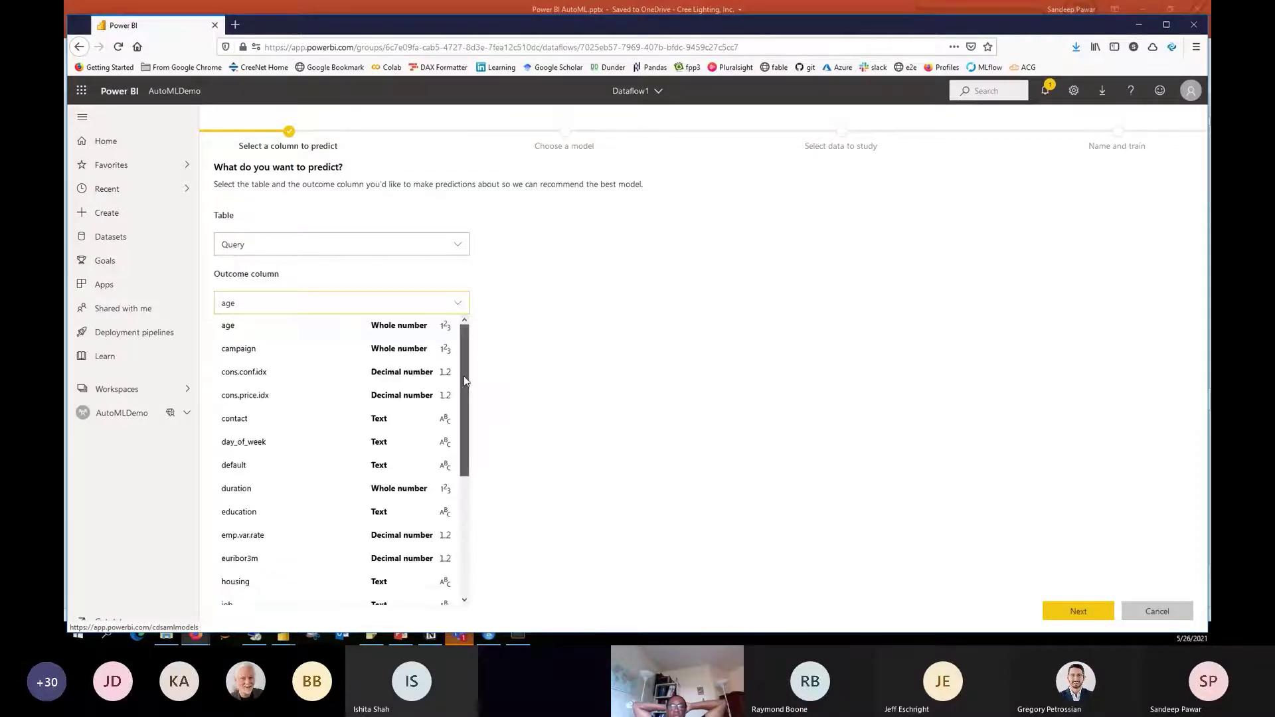
scroll(465, 550, "down", 5)
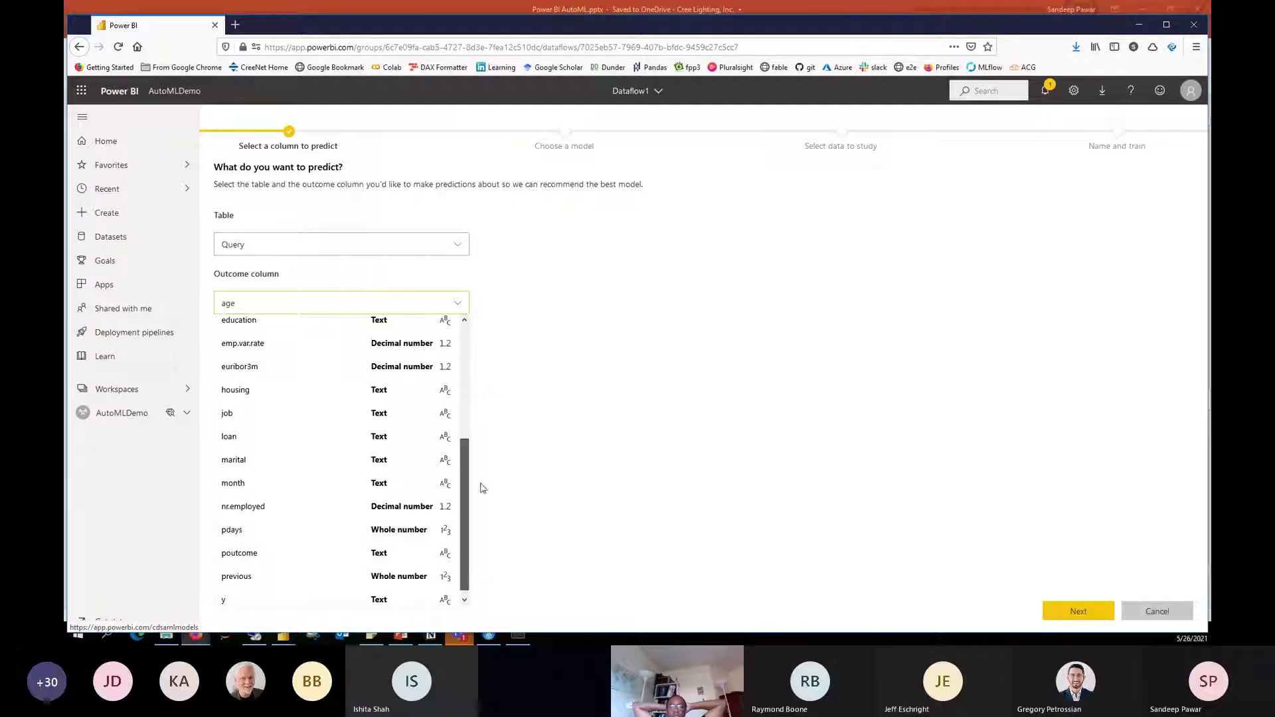
scroll(465, 335, "up", 3)
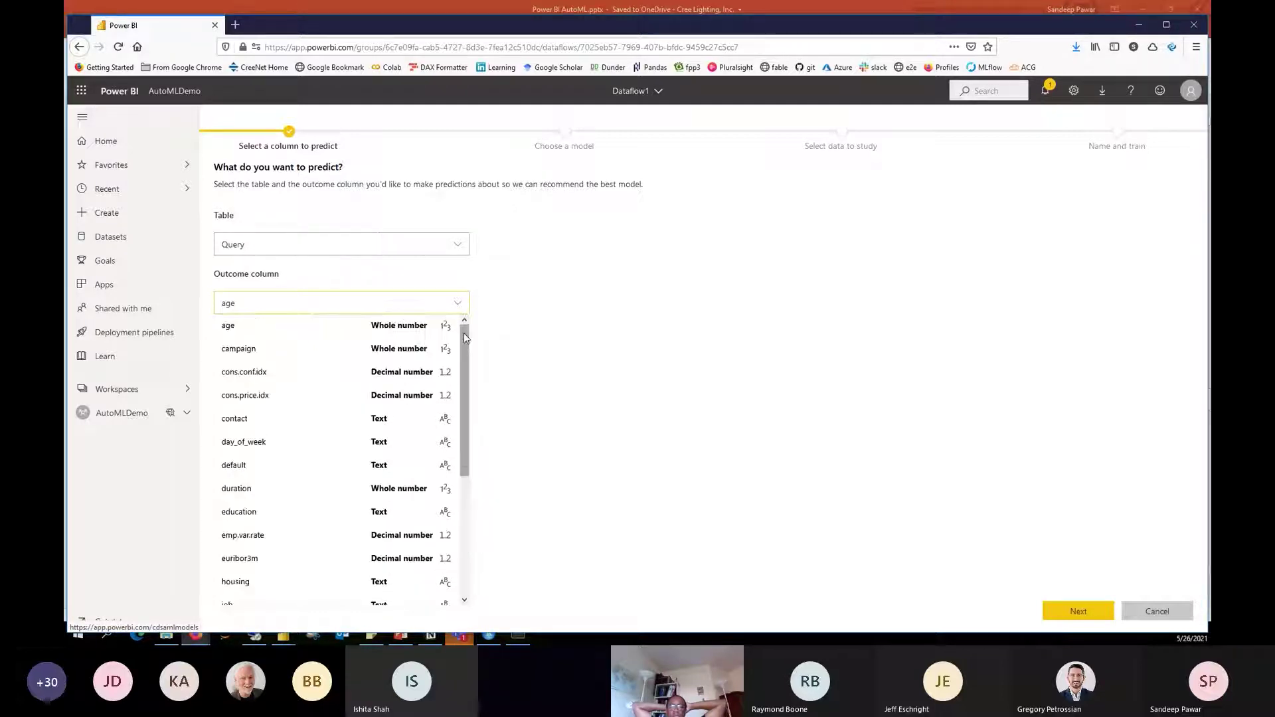
scroll(345, 399, "down", 1)
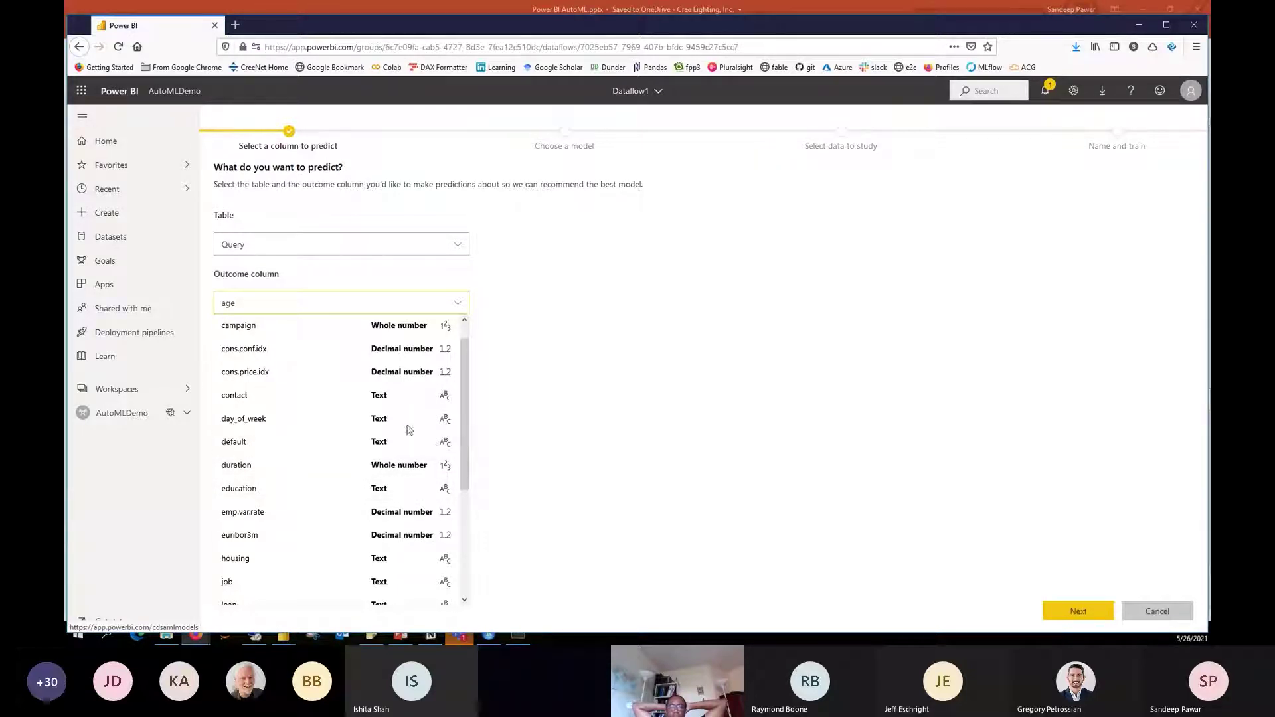
scroll(468, 531, "down", 3)
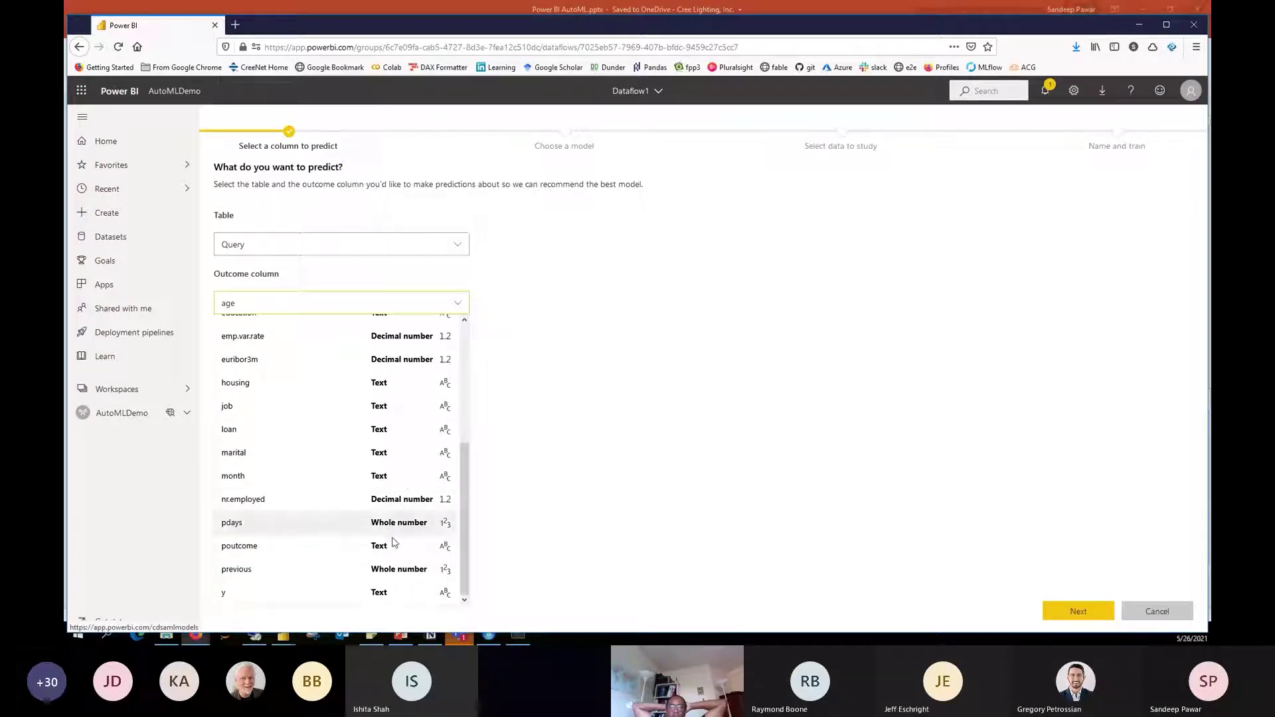
left_click(263, 598)
left_click(1076, 610)
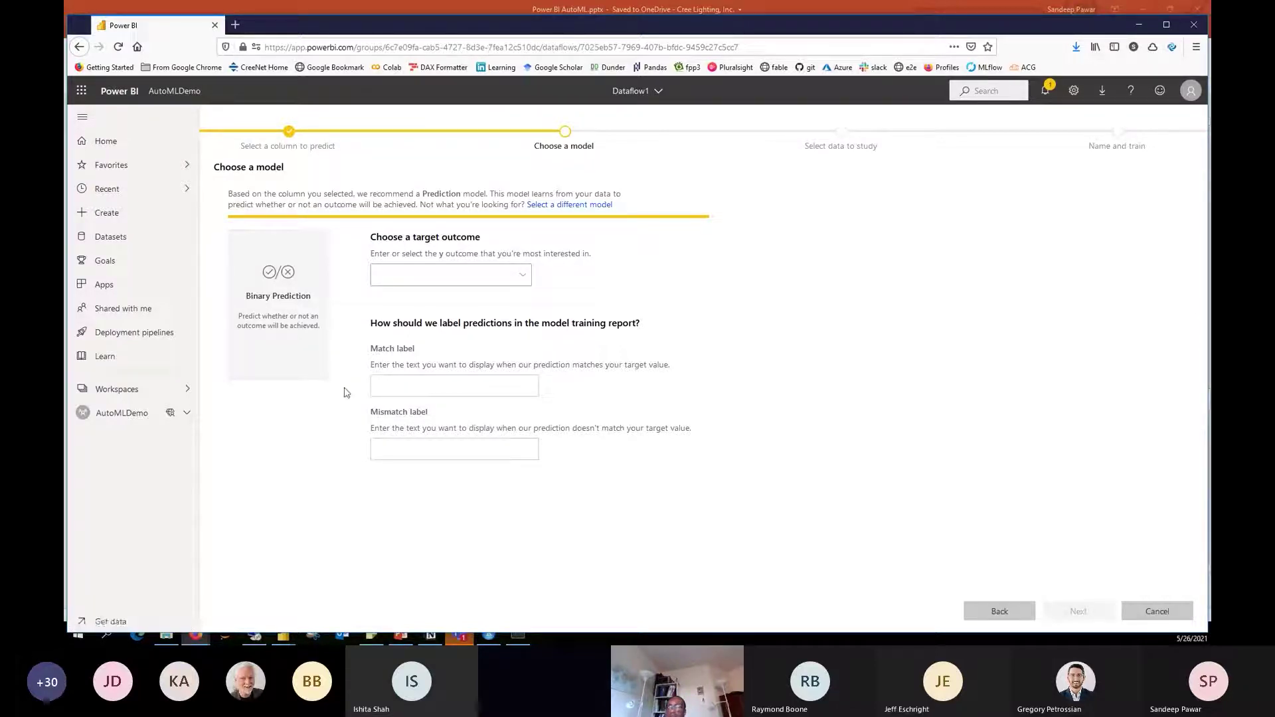
Compare the available model types, keep Binary Prediction, set the target outcome to yes and the mismatch label to no, and continue
left_click(572, 205)
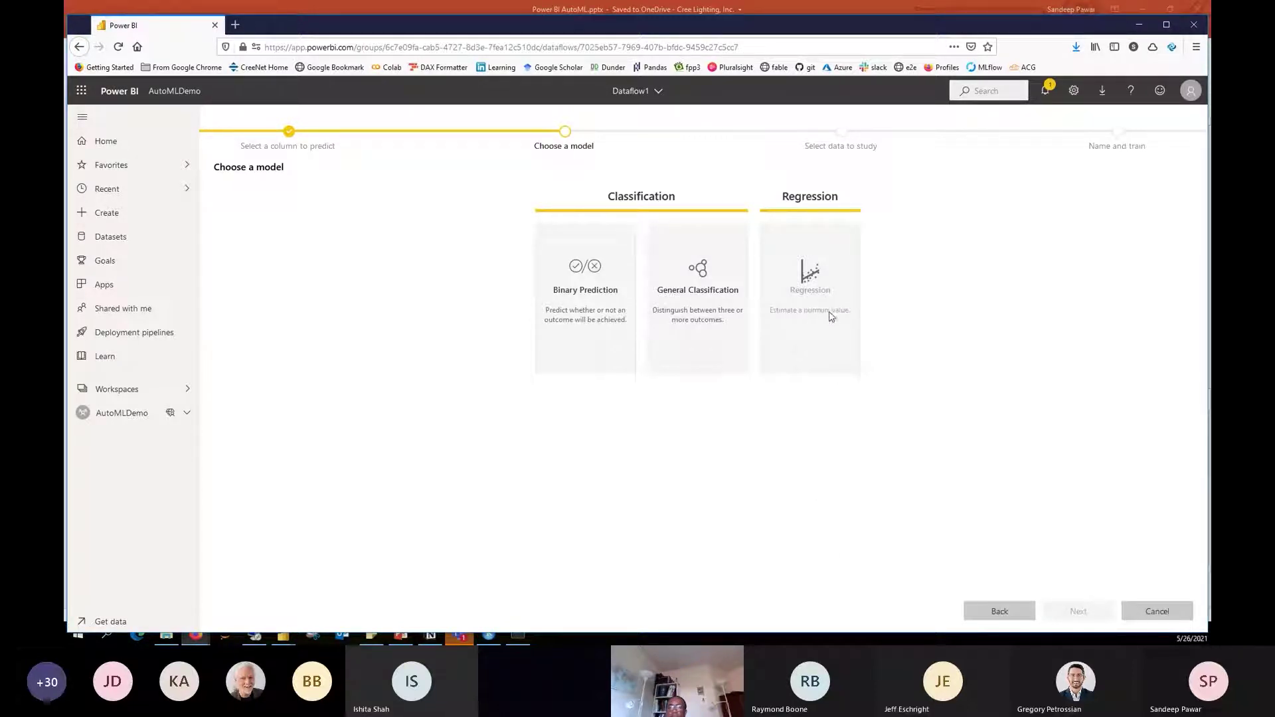
left_click(583, 304)
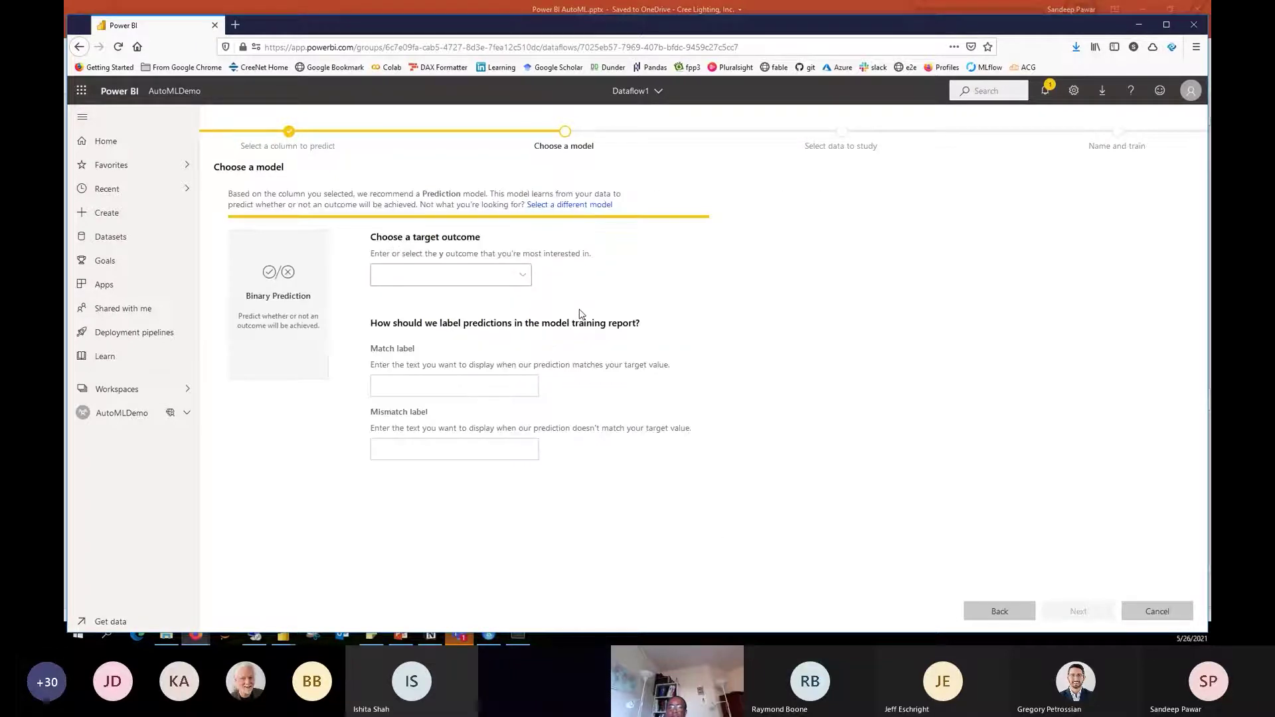
left_click(523, 279)
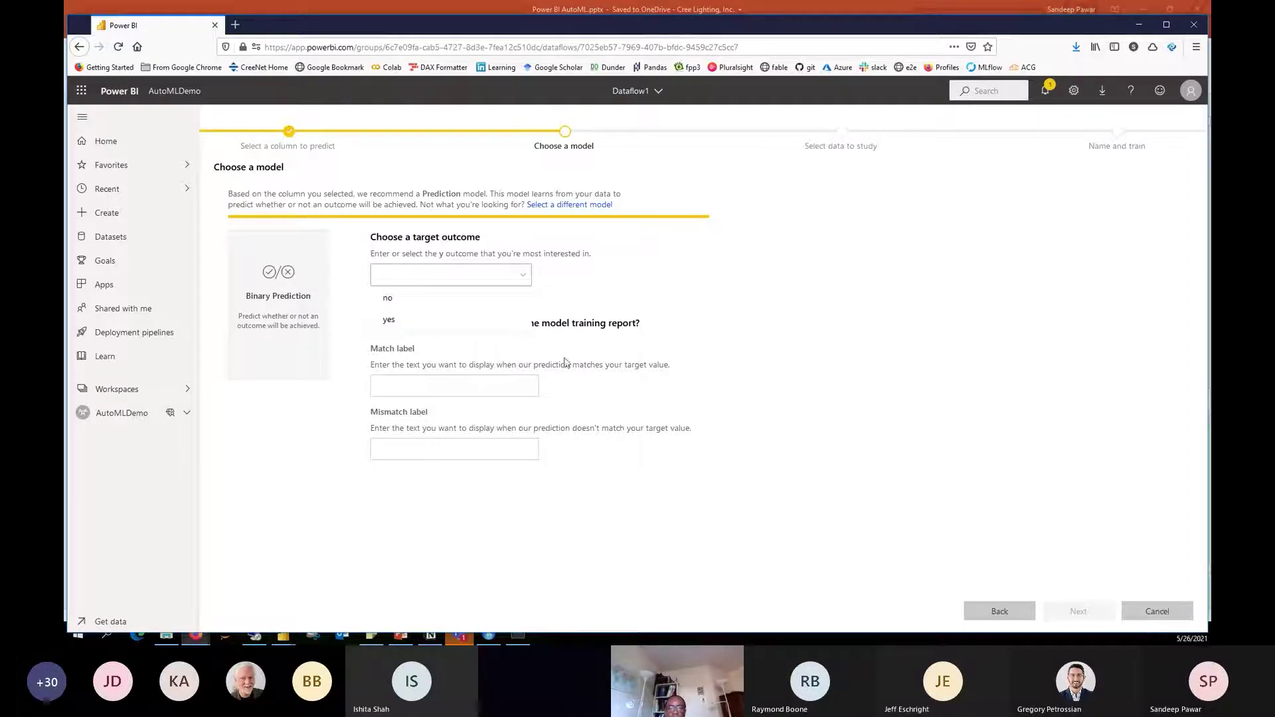
left_click(456, 323)
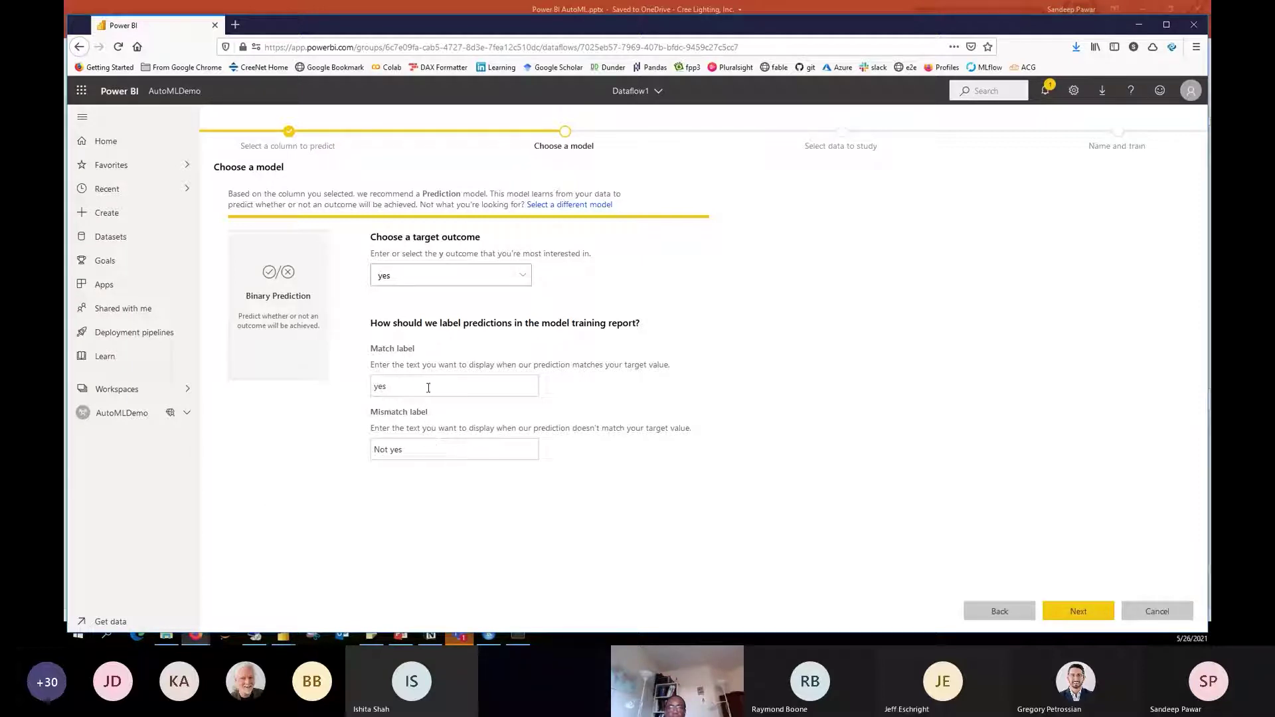
left_click_drag(419, 452, 358, 462)
type("no")
left_click(1101, 610)
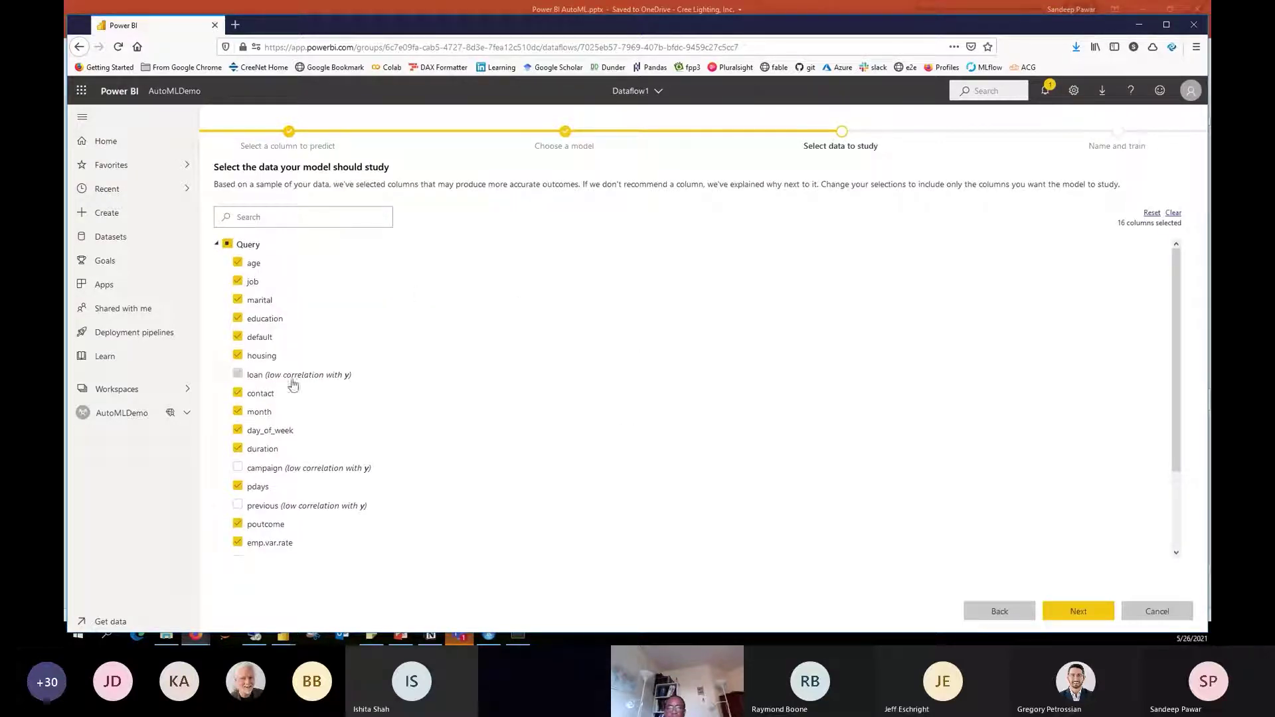
Review the suggested training columns and underline loan, campaign and the low-correlation note as screen annotations
scroll(317, 382, "down", 3)
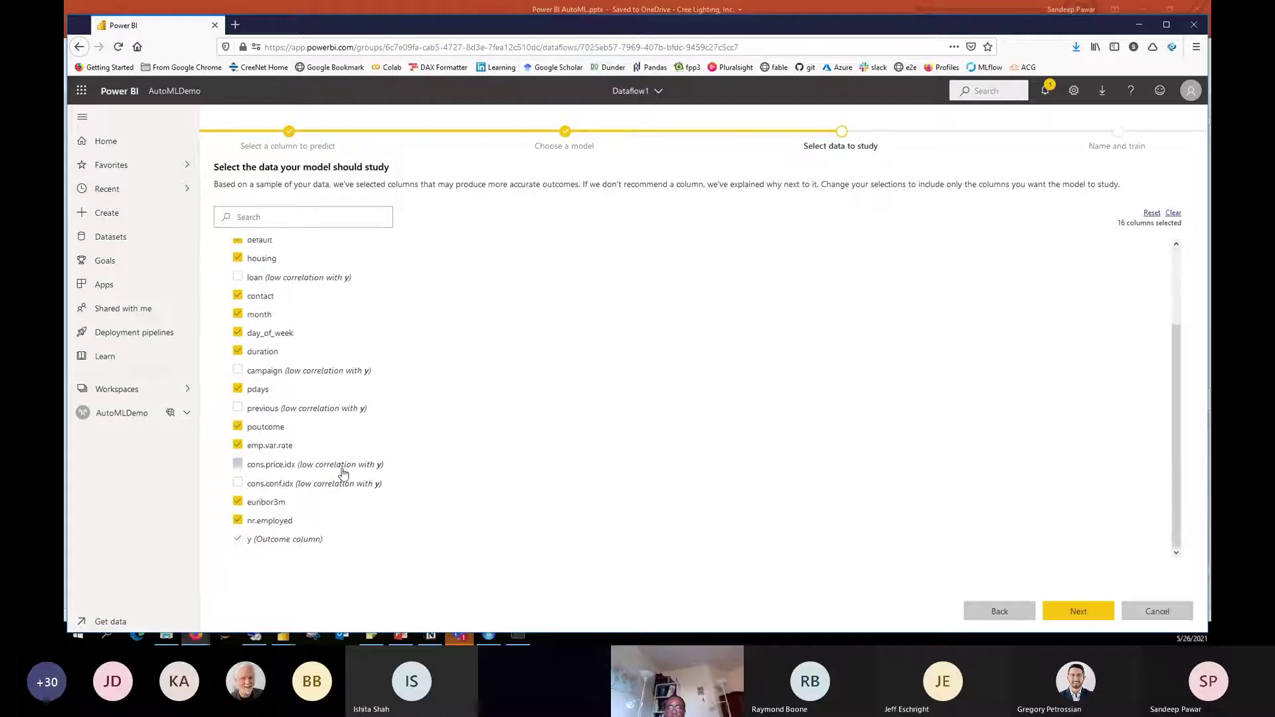
scroll(344, 488, "up", 3)
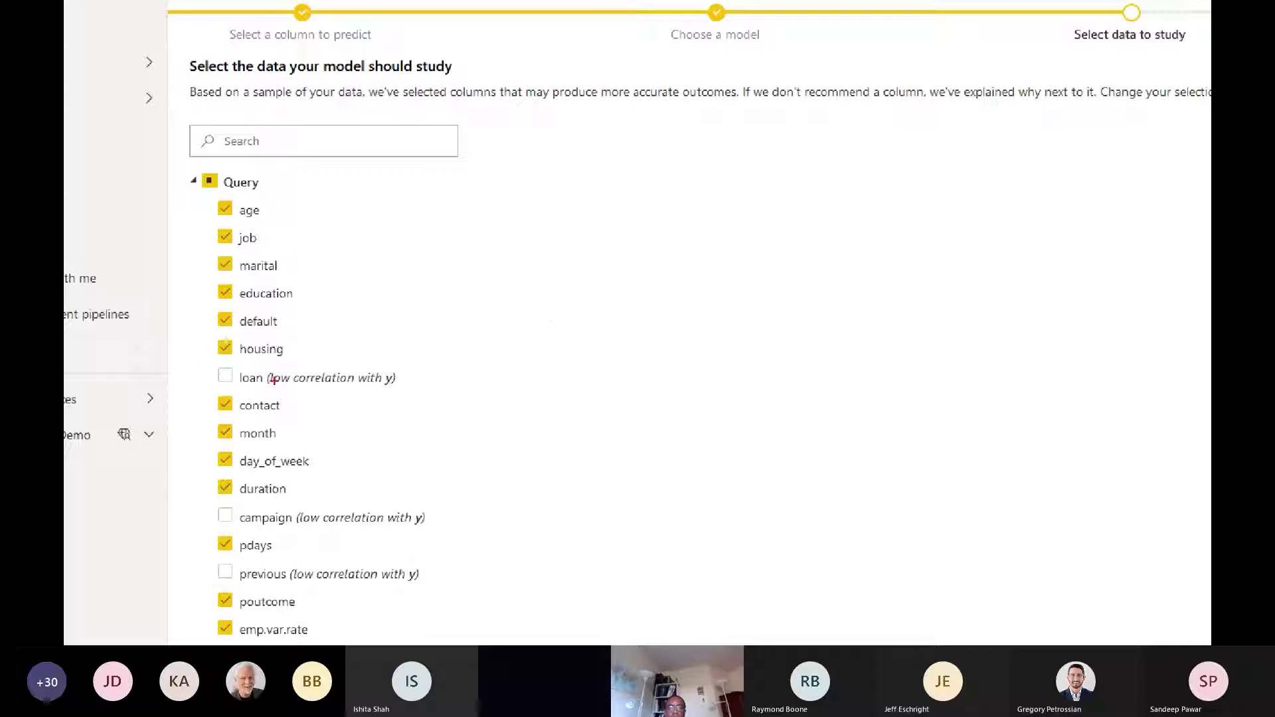
left_click_drag(241, 388, 278, 384)
left_click_drag(237, 532, 287, 529)
left_click_drag(299, 394, 418, 396)
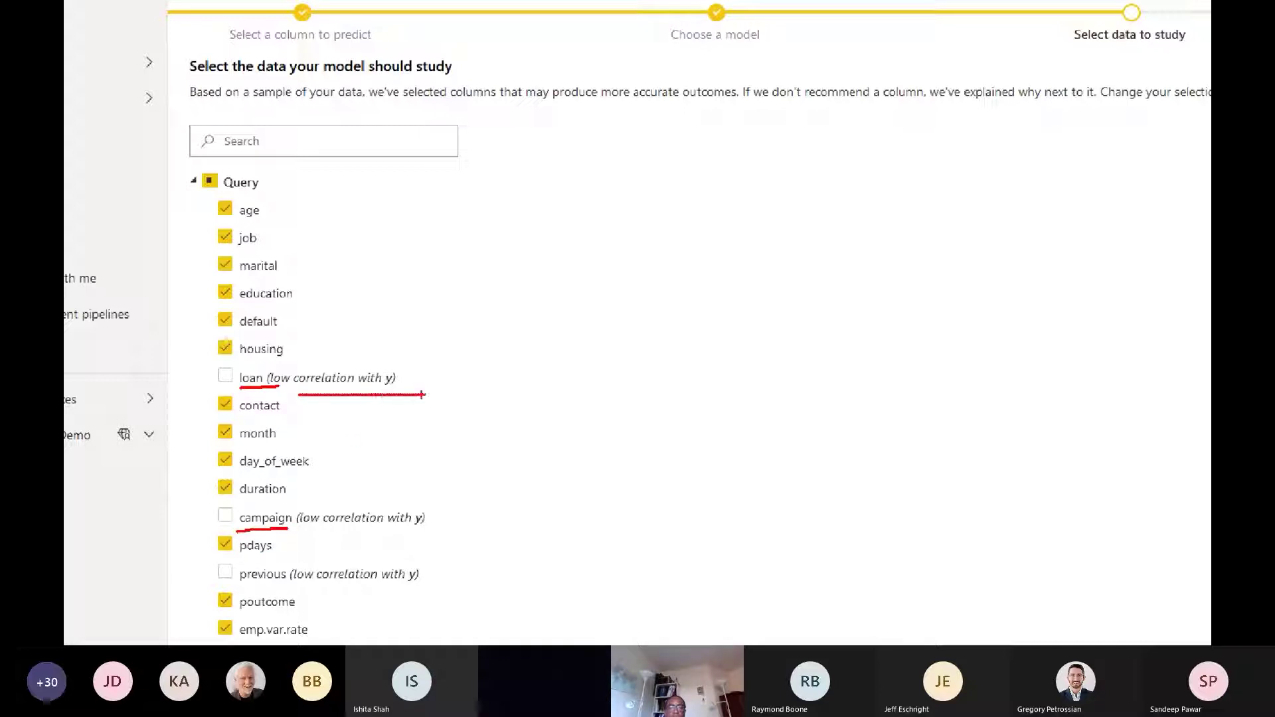
Sketch X and Y axes with rising, falling and nearly flat lines to illustrate correlation, circle X, and clear the screen annotations
mouse_move(573, 212)
left_mouse_down()
mouse_move(575, 457)
mouse_move(994, 423)
left_mouse_up()
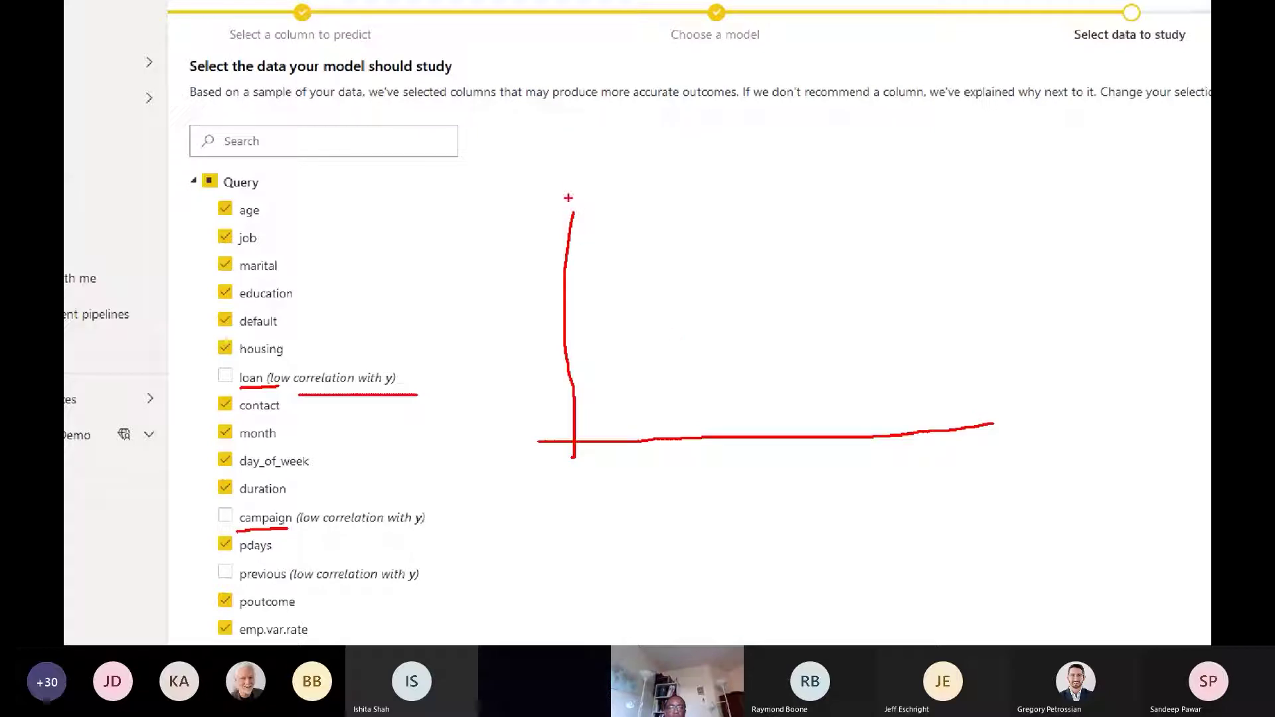
mouse_move(580, 436)
left_mouse_down()
mouse_move(750, 363)
mouse_move(964, 213)
left_mouse_up()
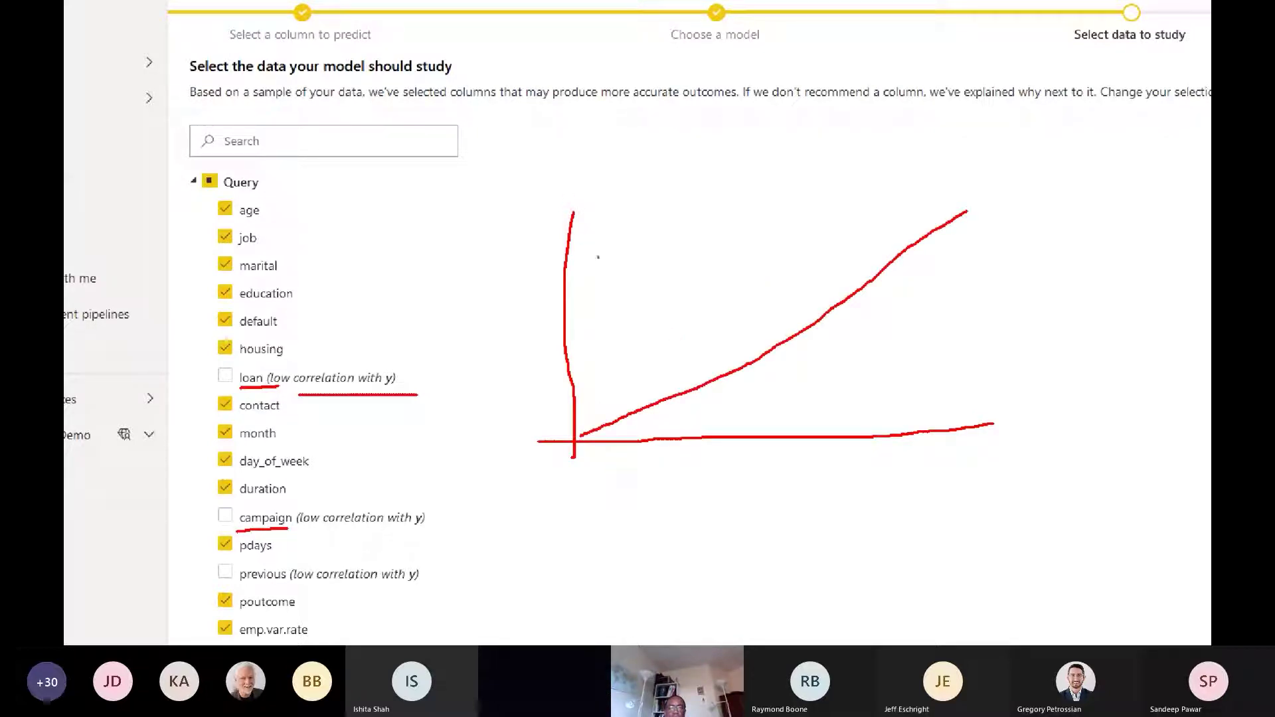
mouse_move(838, 463)
left_mouse_down()
mouse_move(867, 471)
mouse_move(852, 465)
mouse_move(835, 484)
left_mouse_up()
mouse_move(511, 230)
left_mouse_down()
mouse_move(530, 245)
mouse_move(527, 302)
left_mouse_up()
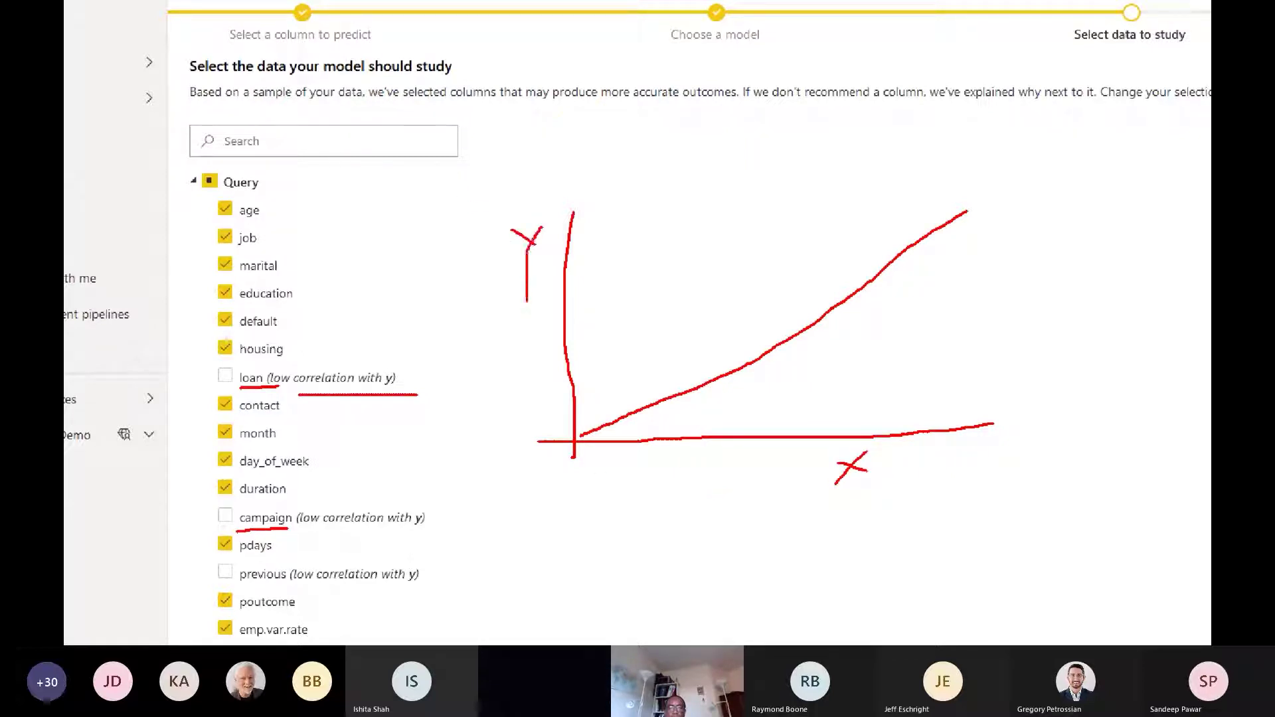
mouse_move(617, 226)
left_mouse_down()
mouse_move(784, 311)
mouse_move(1034, 406)
left_mouse_up()
left_click_drag(581, 343, 1066, 297)
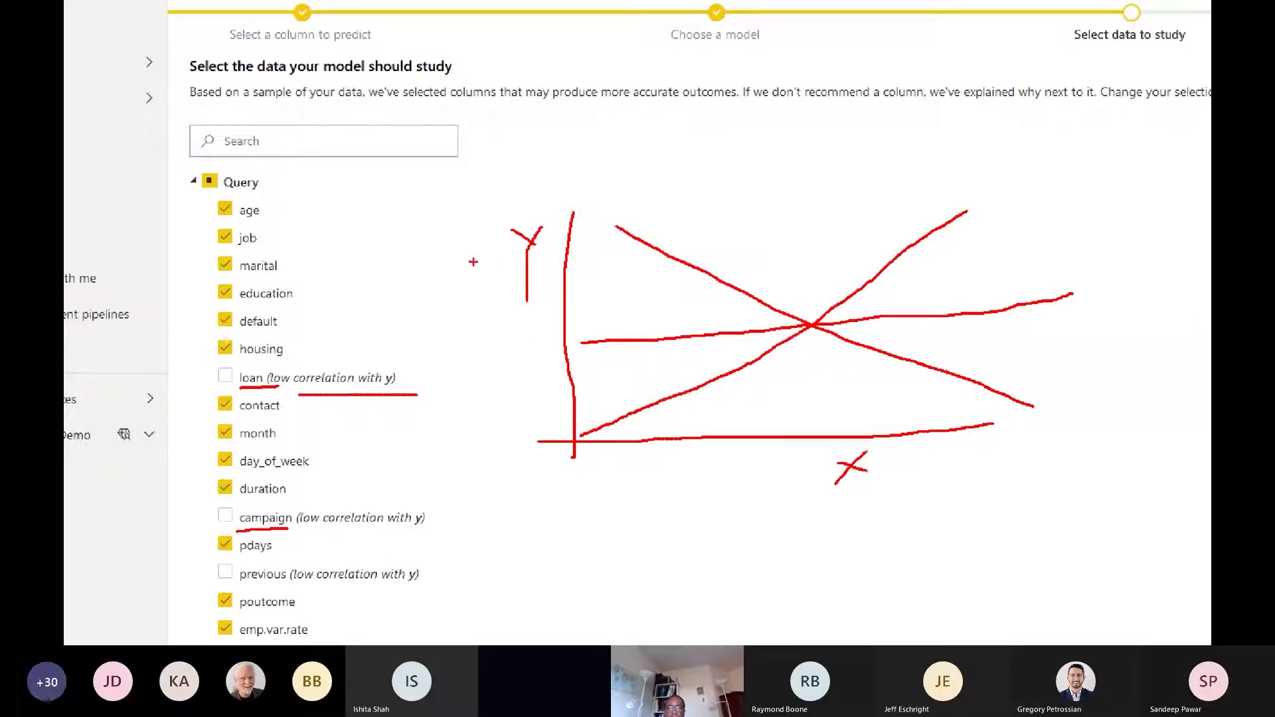
mouse_move(853, 439)
left_mouse_down()
mouse_move(904, 460)
mouse_move(858, 436)
left_mouse_up()
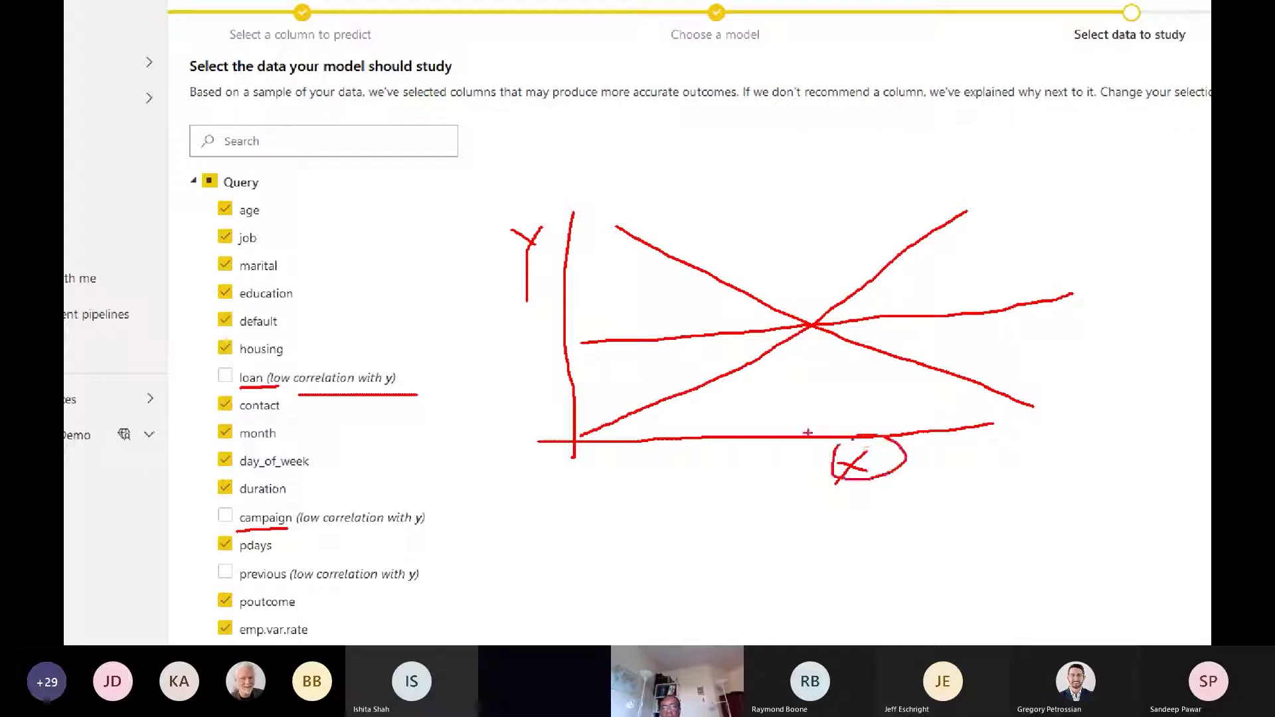
key("Escape")
Check and accept the recommended training columns, and name the model model1
scroll(321, 384, "down", 3)
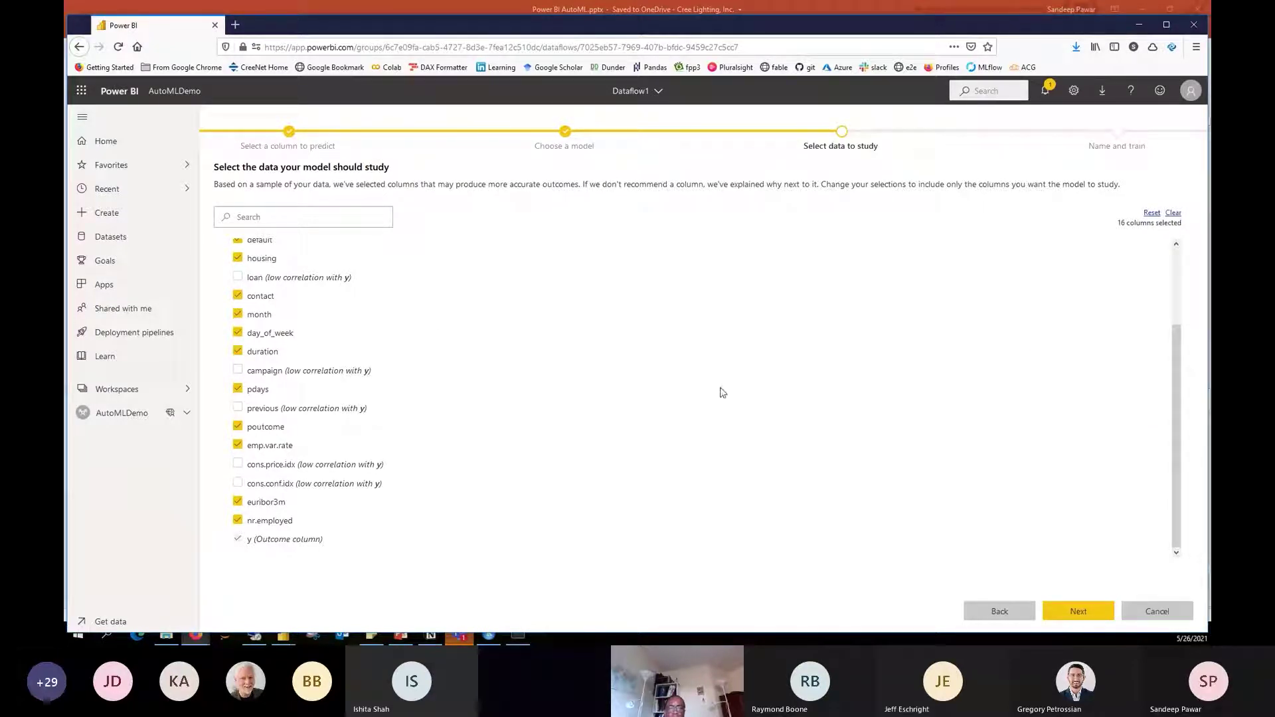
scroll(505, 399, "up", 3)
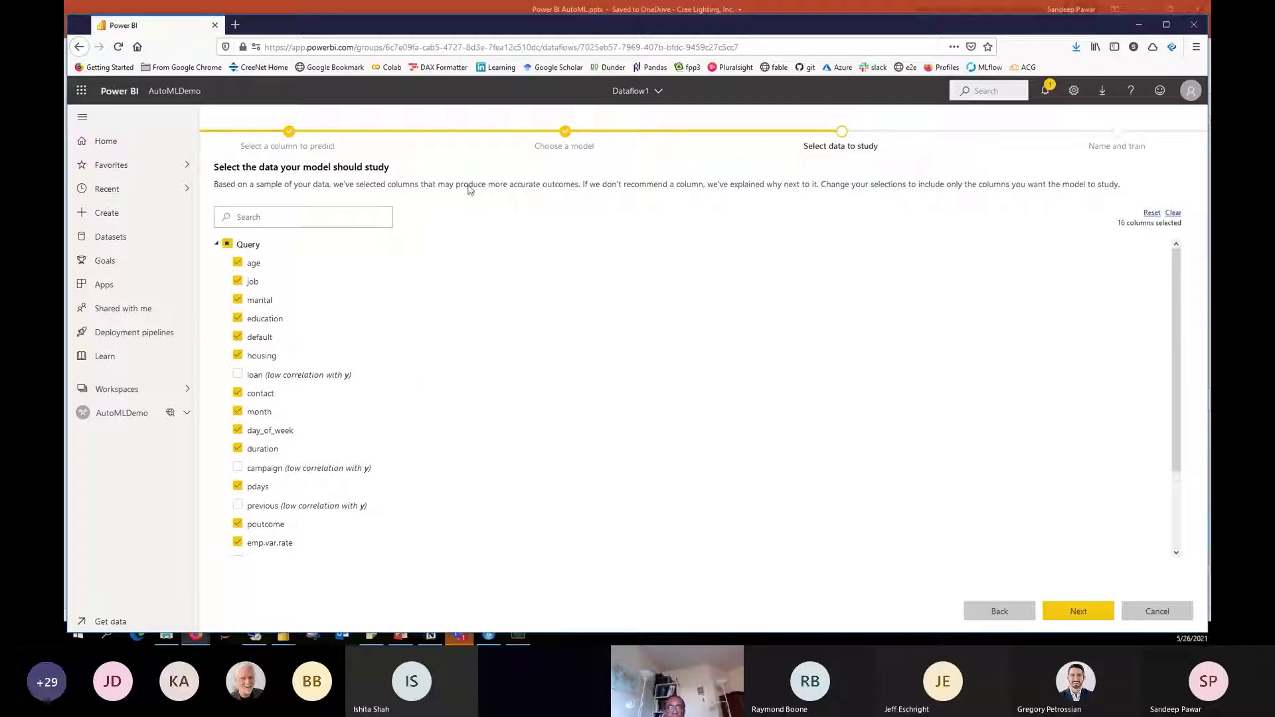
scroll(986, 458, "down", 3)
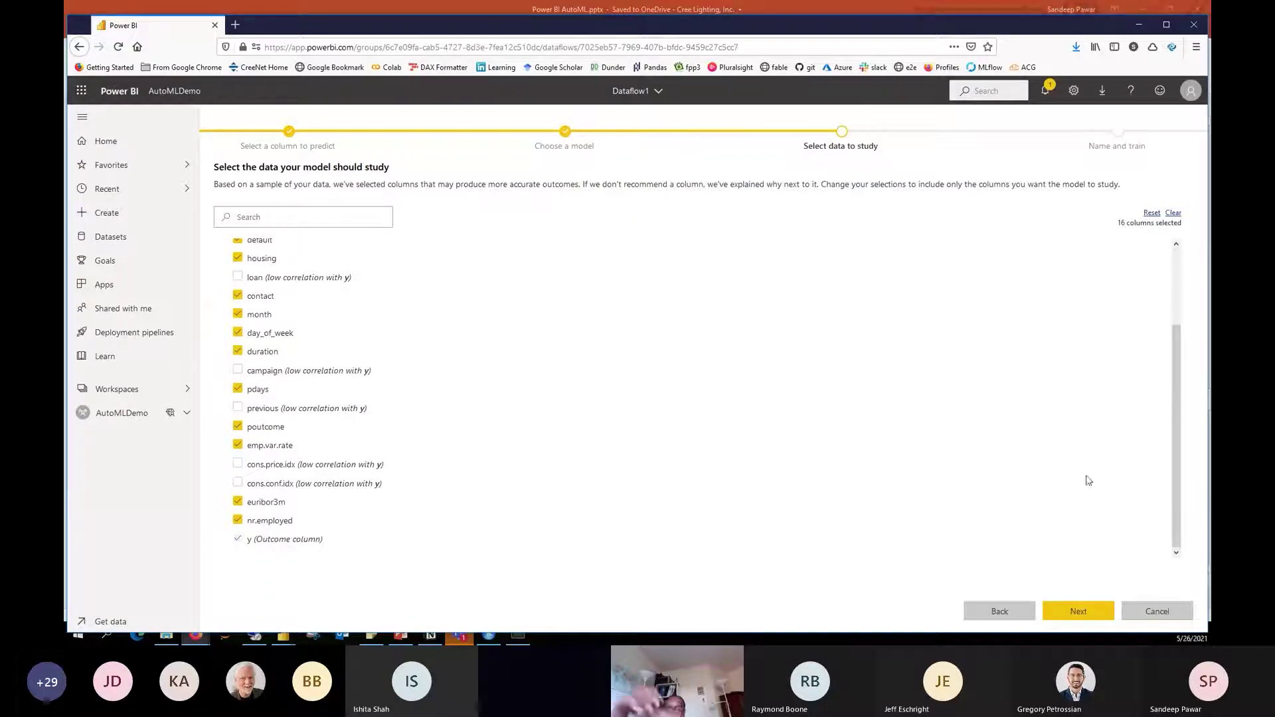
left_click(1082, 609)
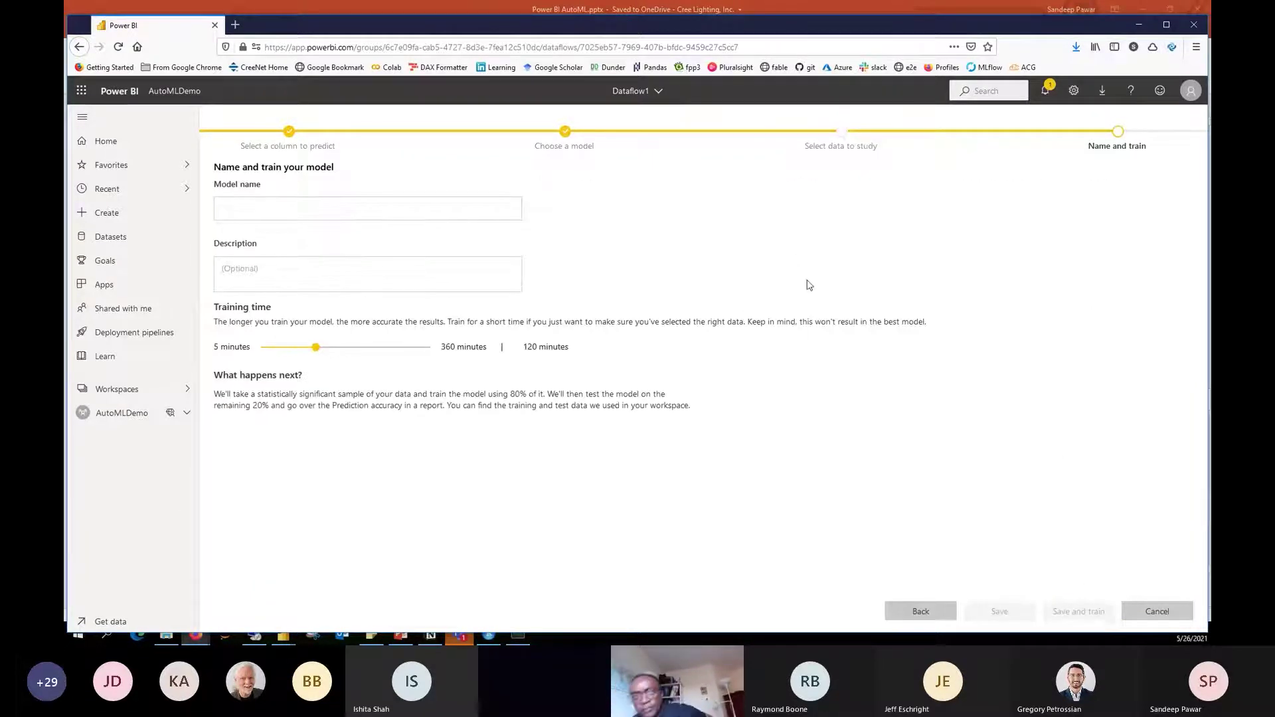
left_click(318, 207)
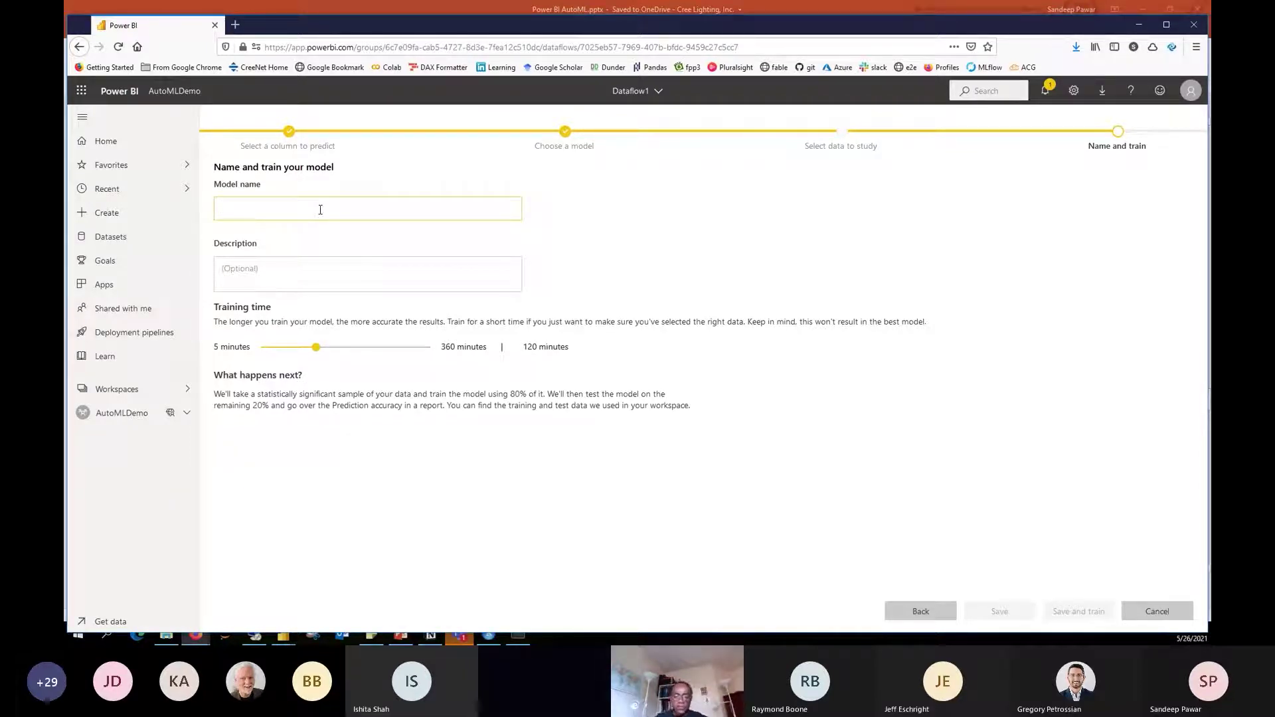
type("model1")
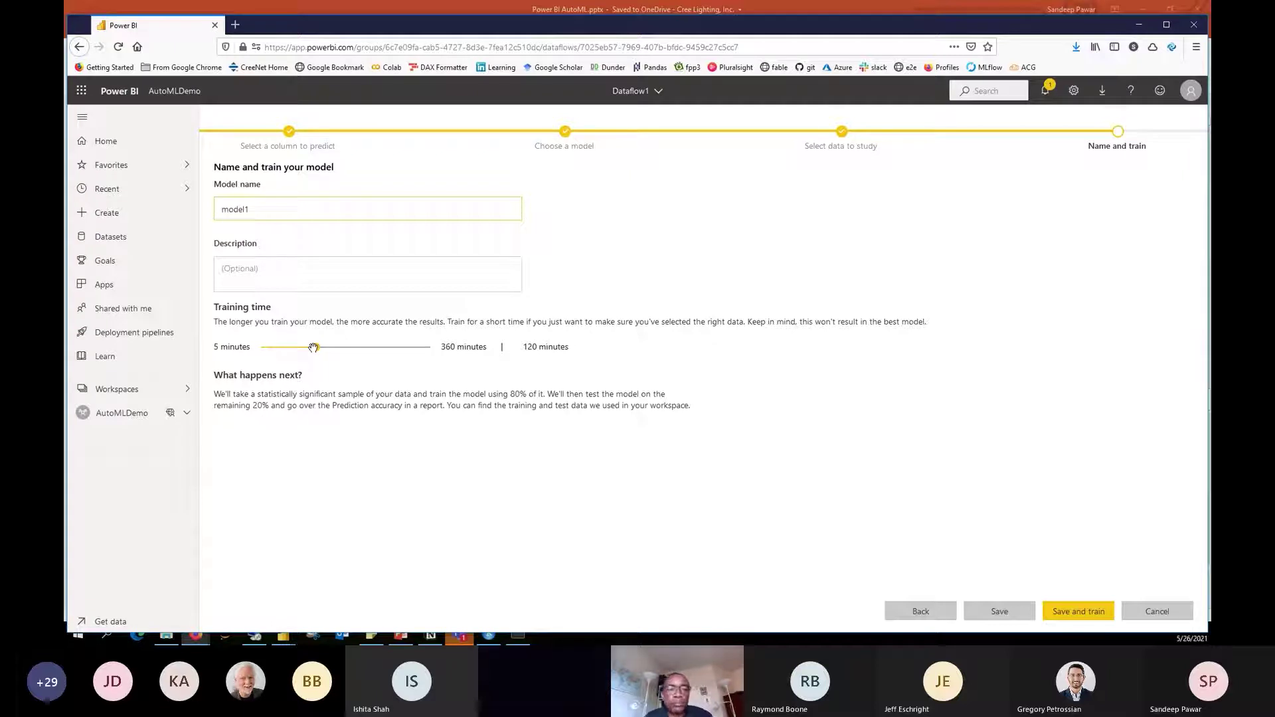
Highlight the training time notes, set model1's training time to 28 minutes, and save and train the model
left_click(220, 308)
left_click_drag(215, 307, 275, 311)
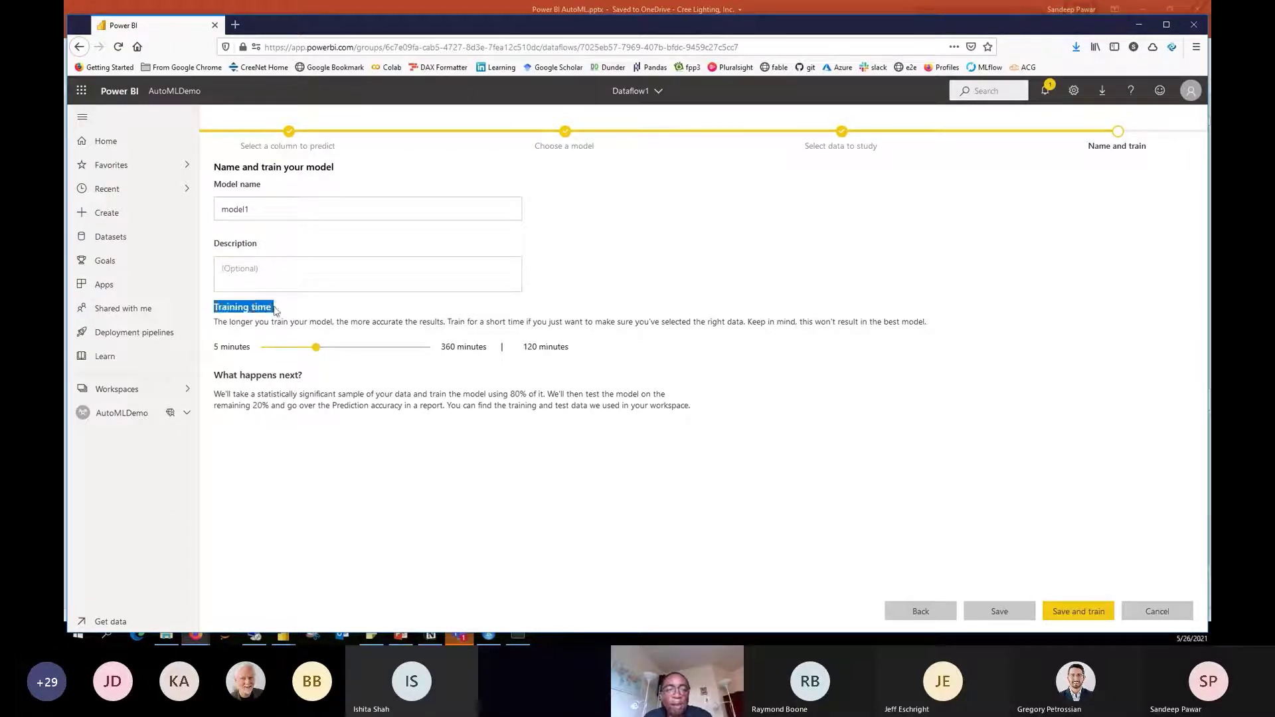
double_click(415, 405)
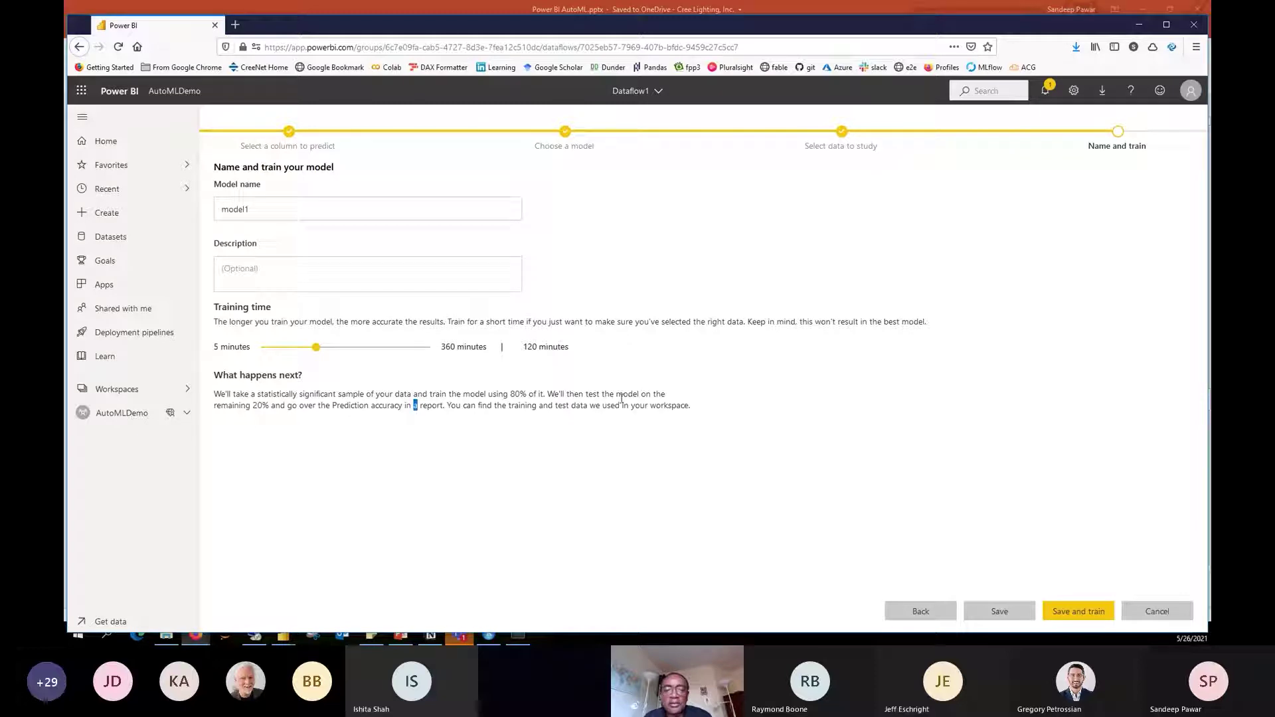
left_click_drag(315, 348, 354, 355)
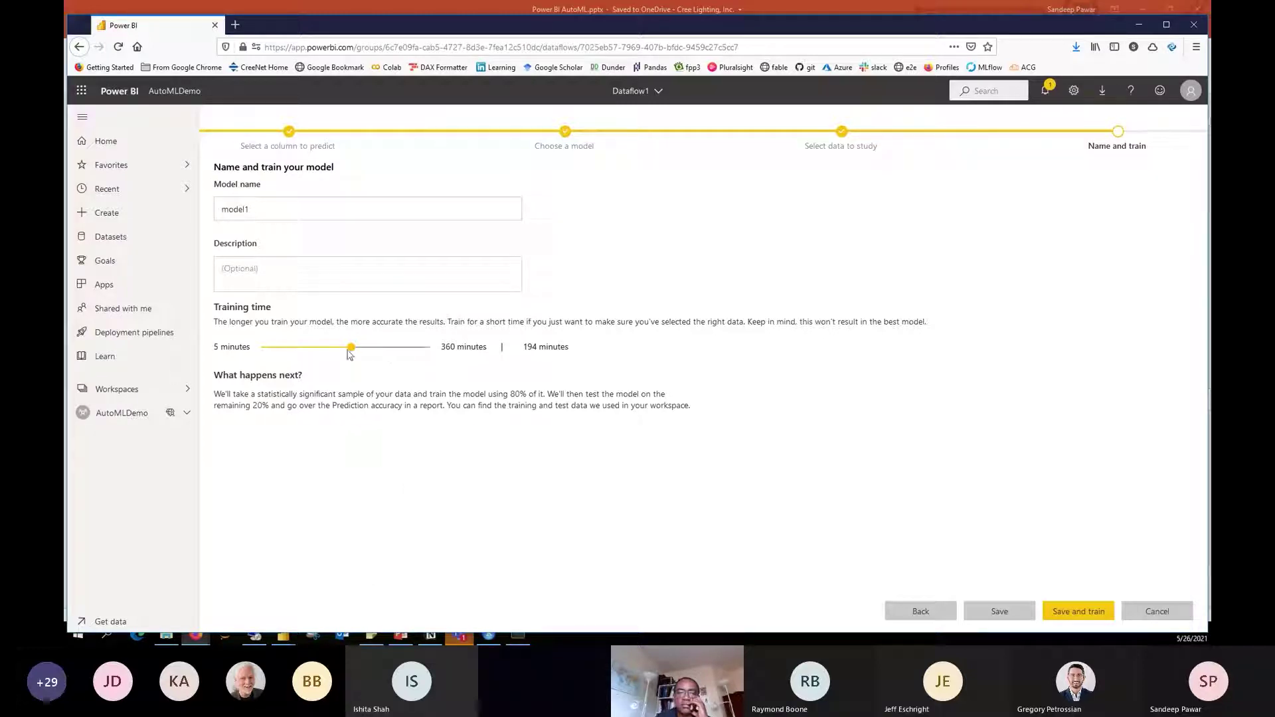
left_click_drag(347, 350, 273, 364)
left_click_drag(556, 406, 562, 406)
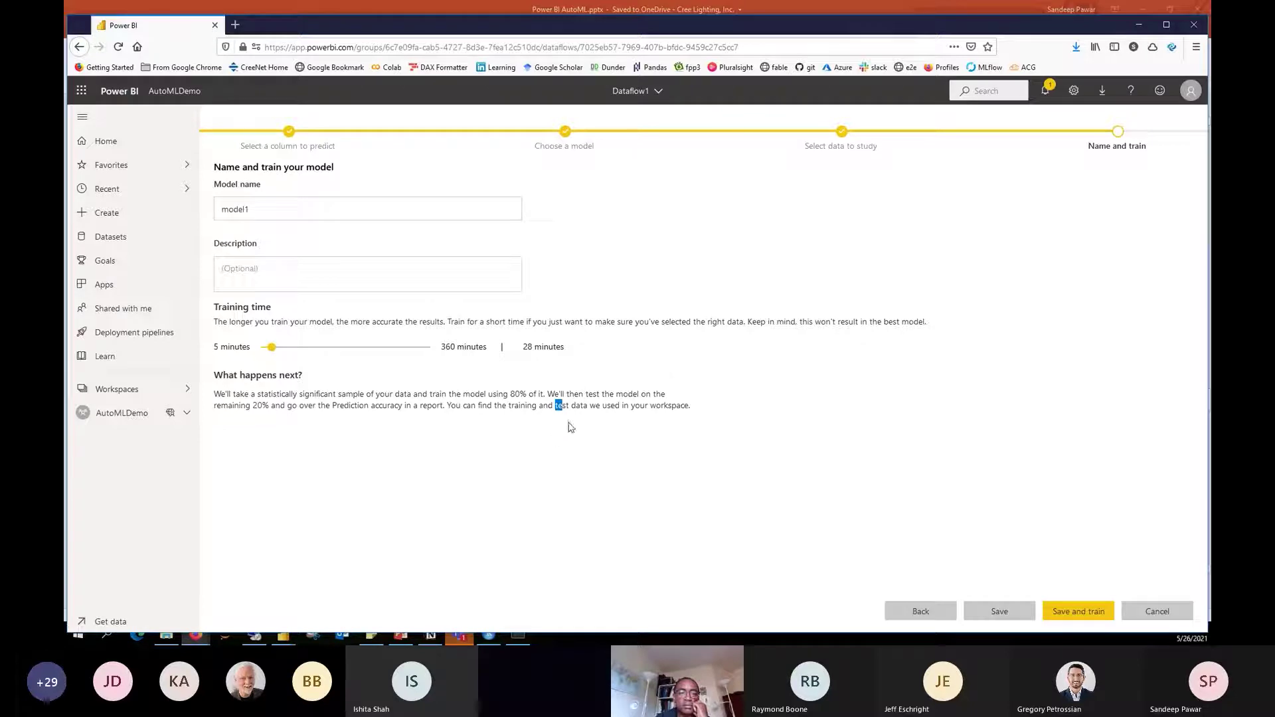
left_click(1081, 619)
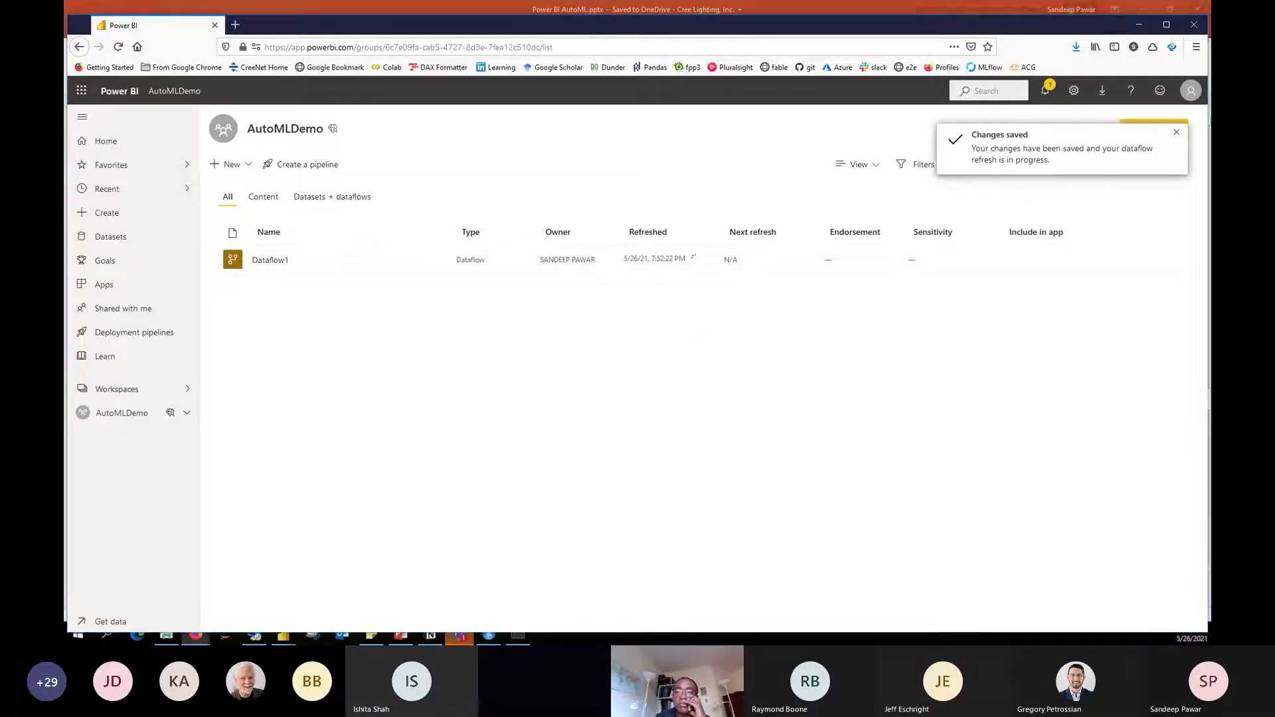
Check Dataflow1's tables and the status of its machine learning model, and close the dataflow
mouse_move(590, 158)
left_mouse_down()
mouse_move(755, 213)
mouse_move(639, 152)
left_mouse_up()
mouse_move(717, 216)
left_mouse_down()
mouse_move(662, 239)
mouse_move(716, 240)
mouse_move(699, 210)
left_mouse_up()
key("Escape")
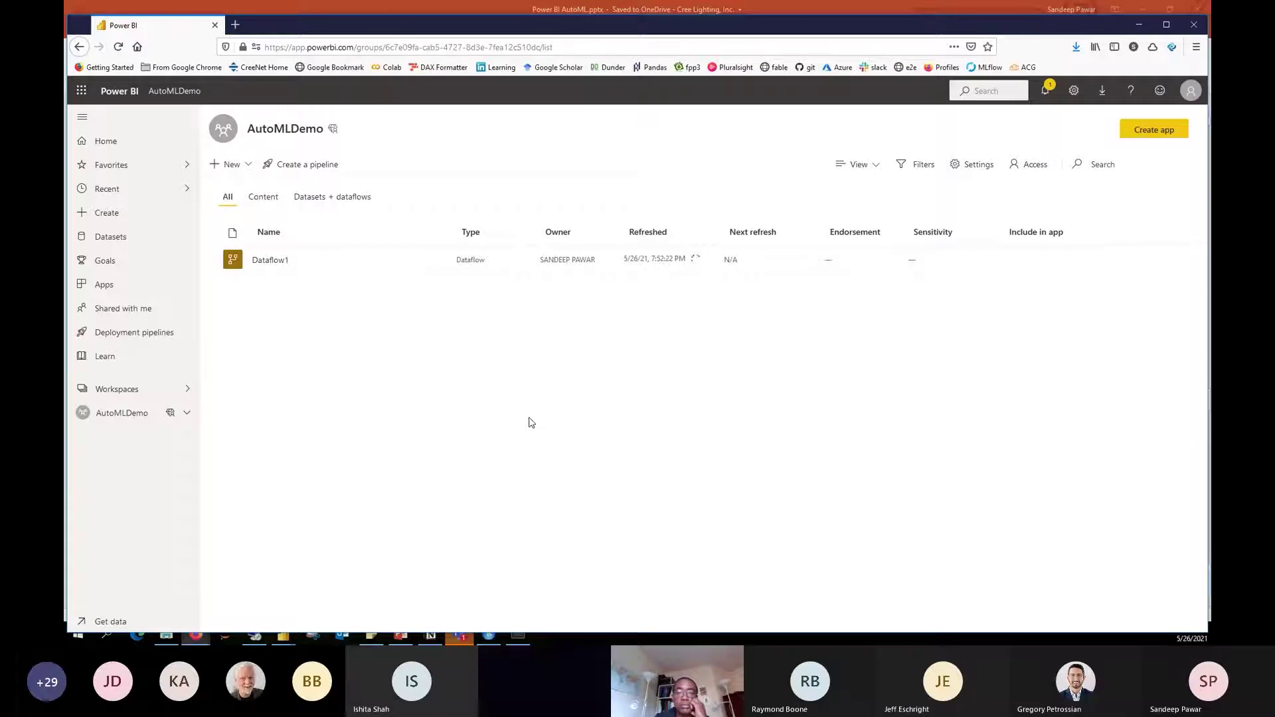
left_click(270, 260)
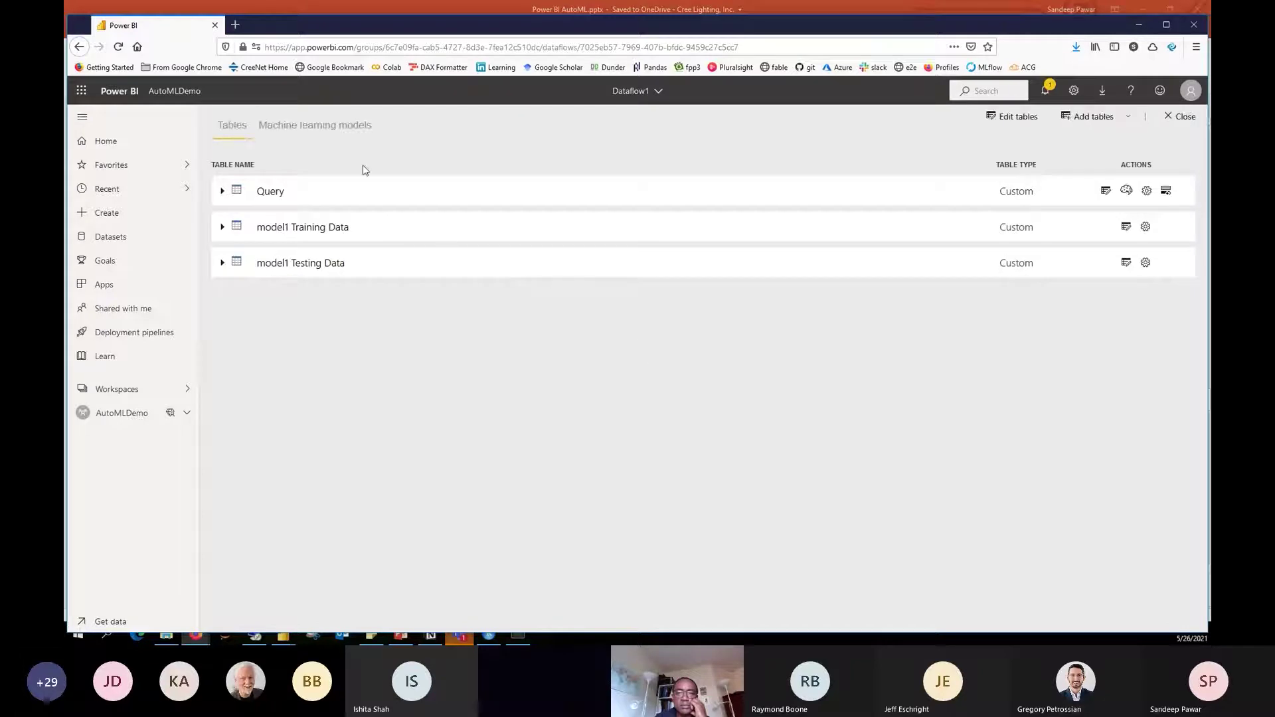
left_click(317, 130)
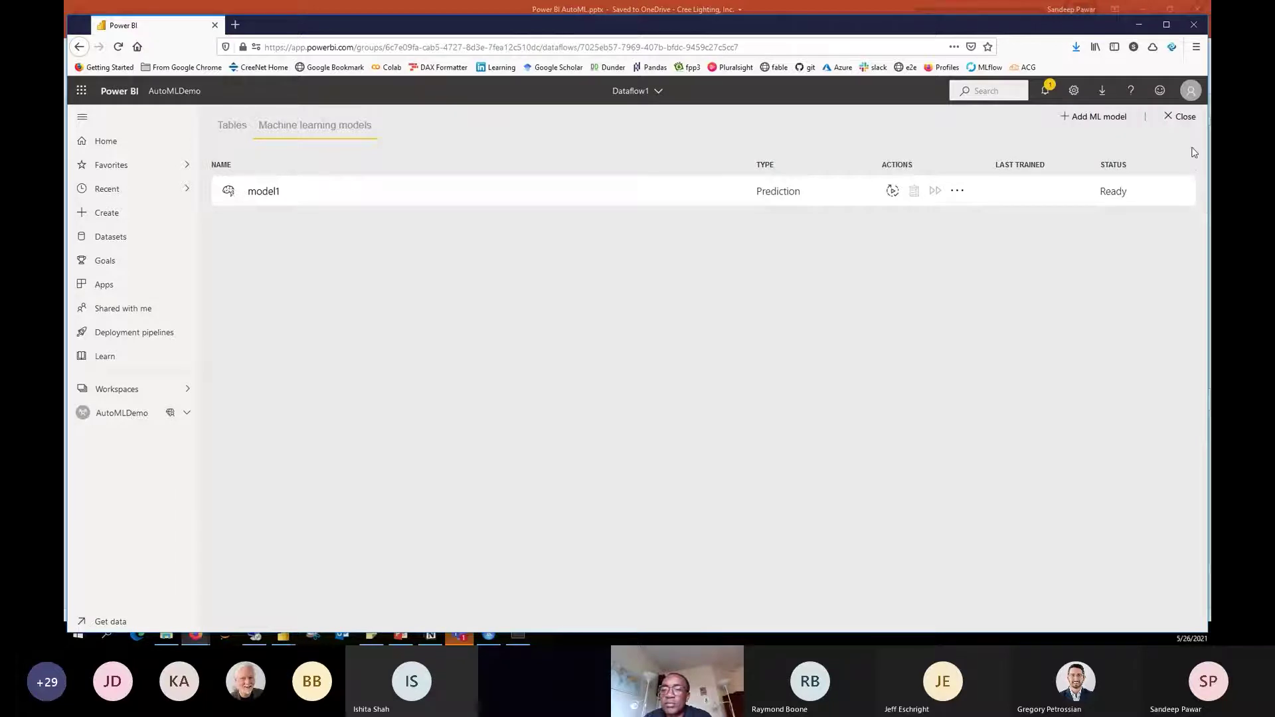
left_click(1185, 116)
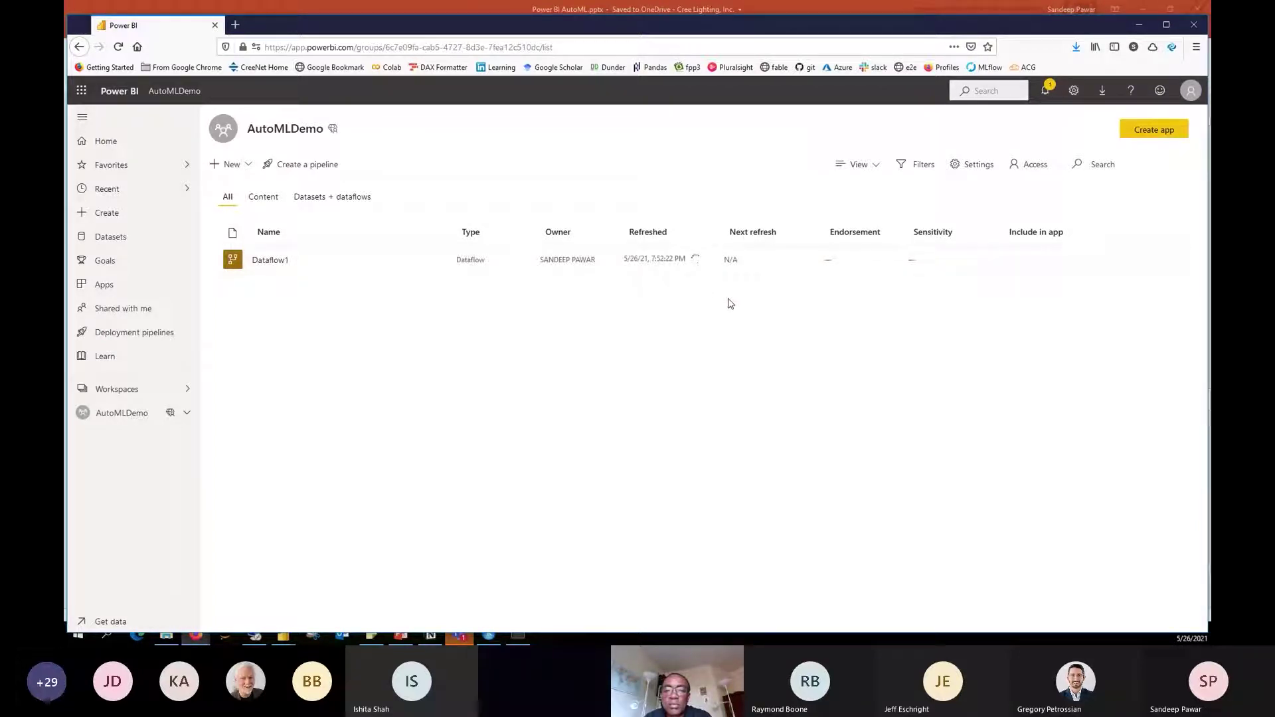
Switch to the Demo workspace and show the machine learning models of the Bank-Demo1-WO_Report dataflow
left_click(175, 386)
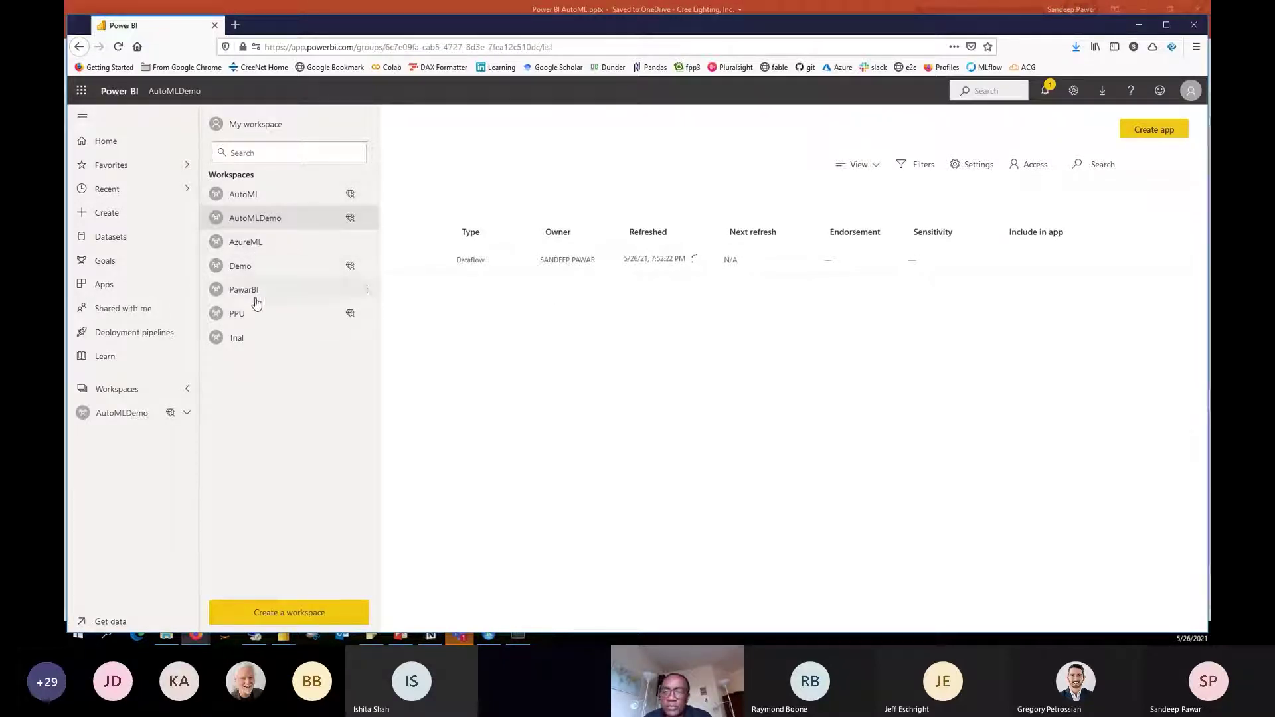
left_click(265, 267)
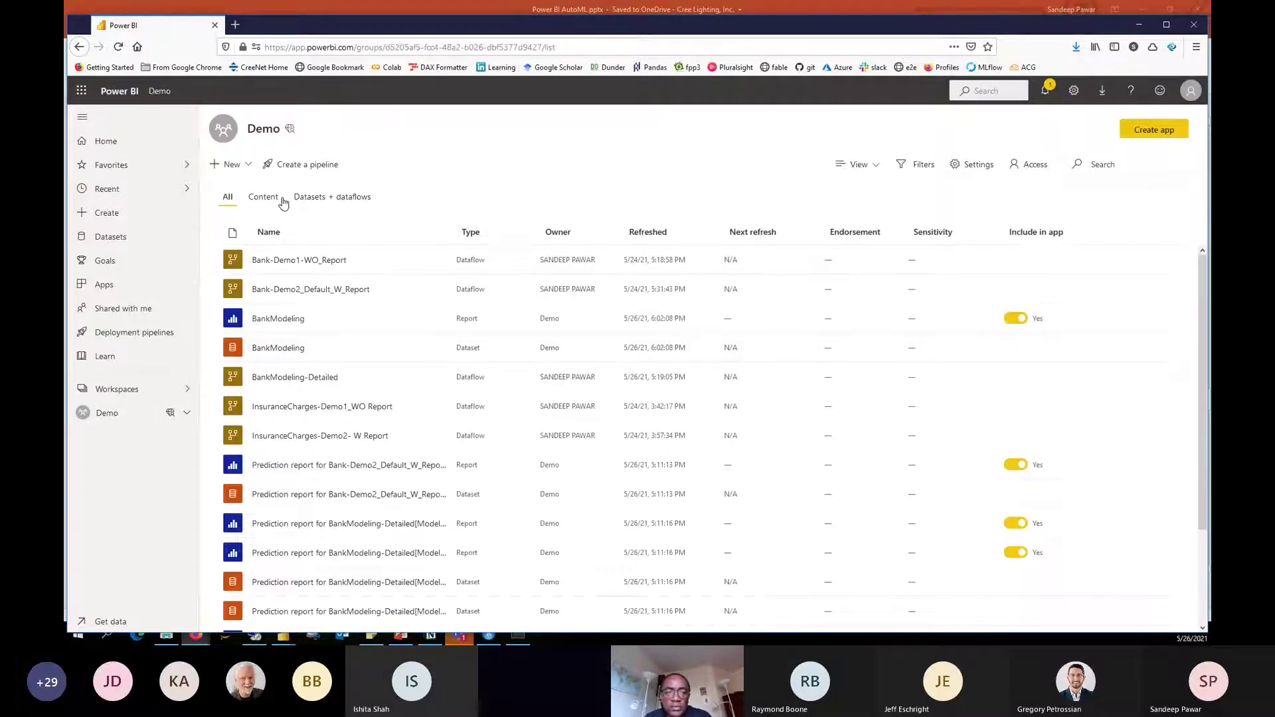
left_click(265, 199)
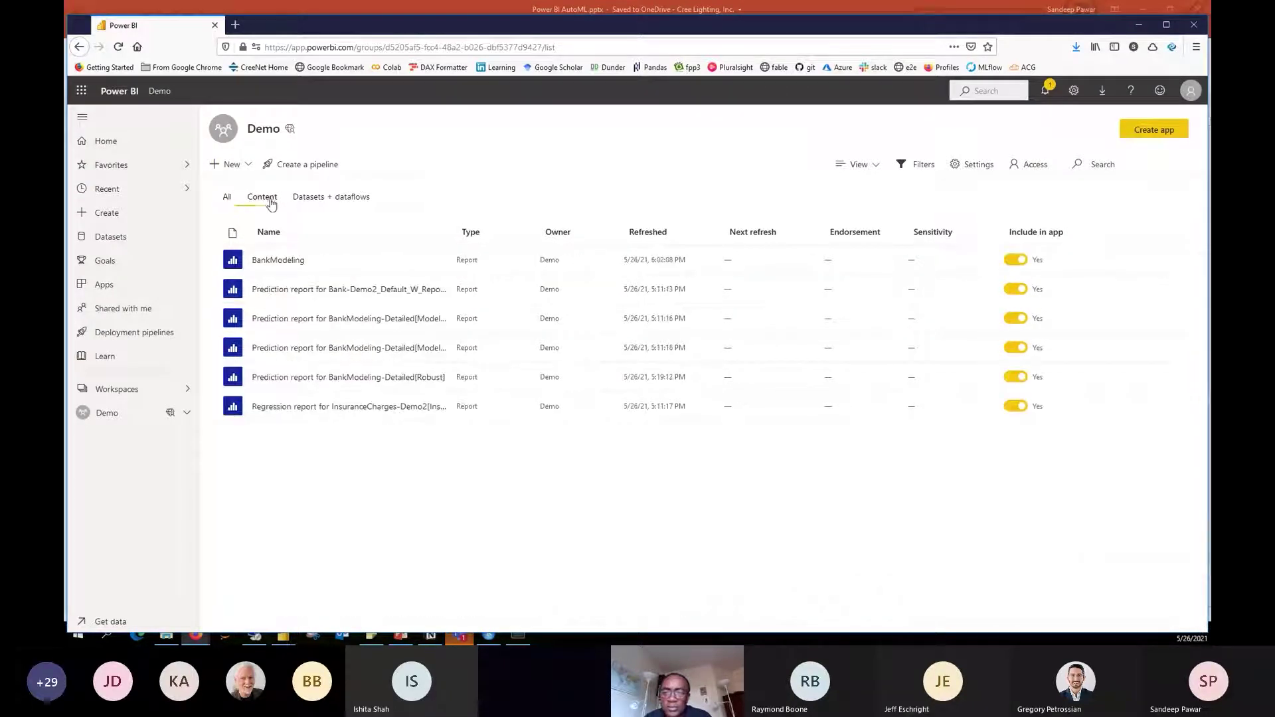
left_click(309, 205)
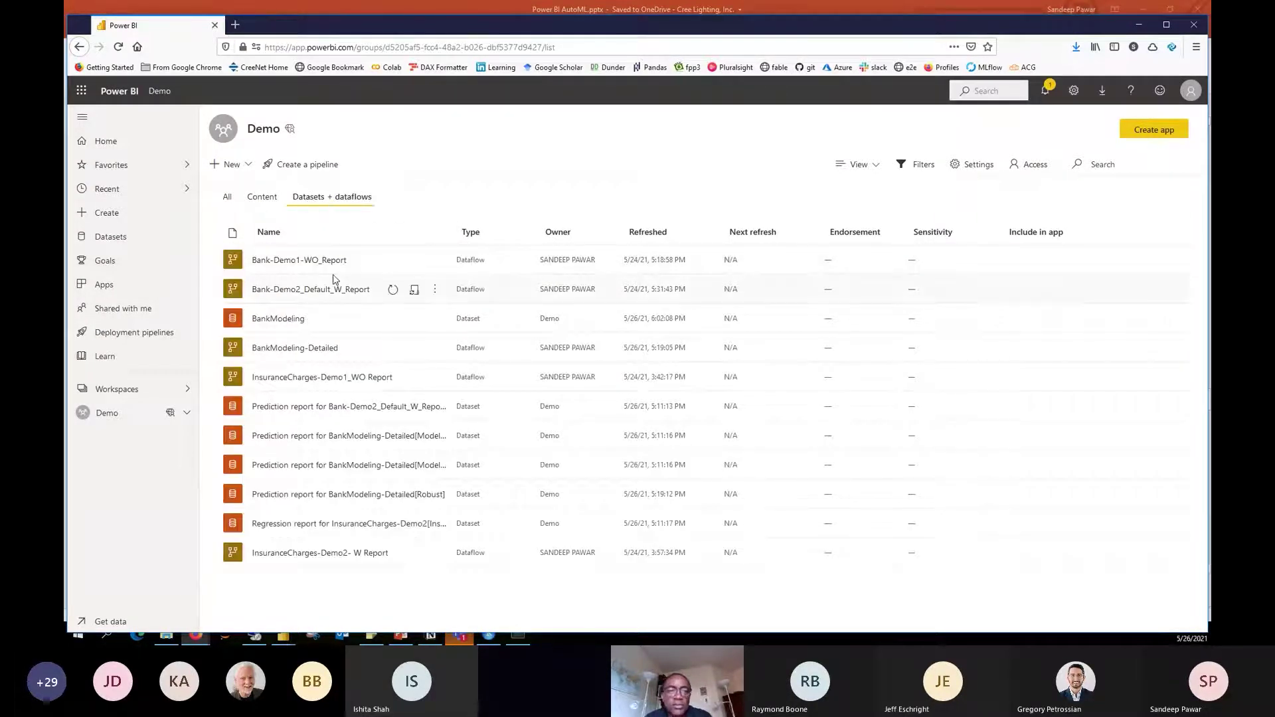
left_click(306, 260)
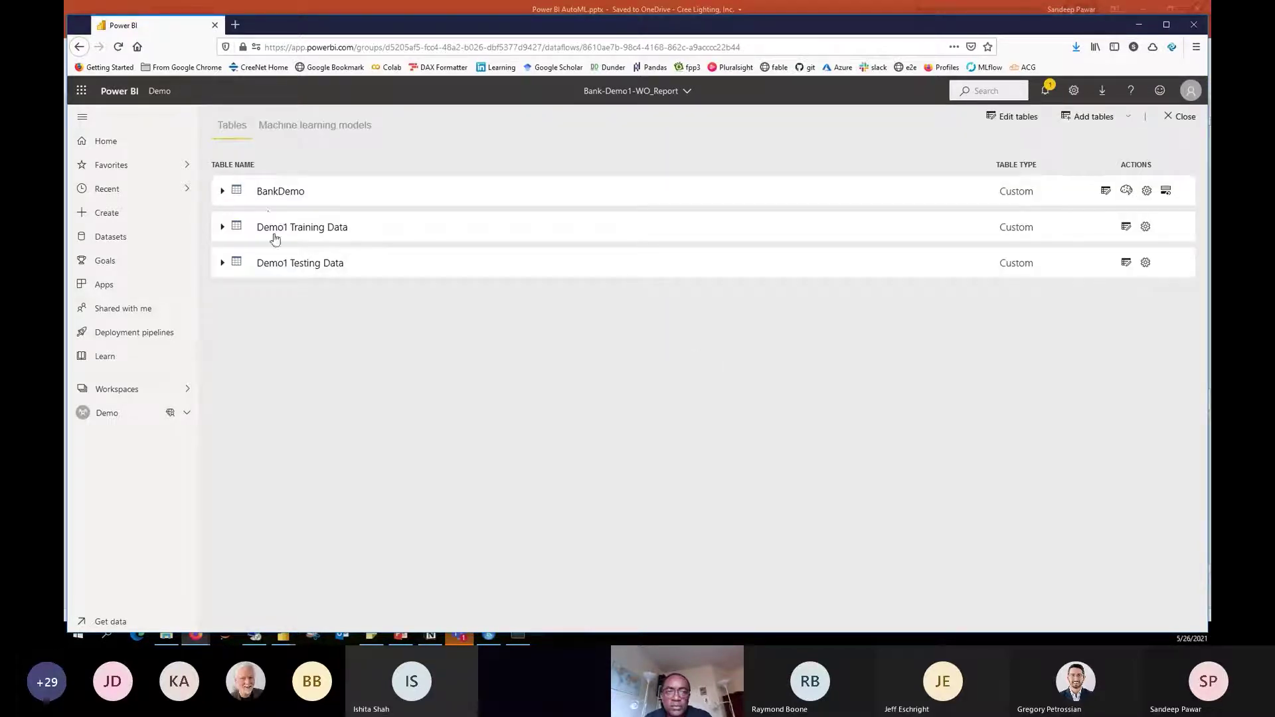
left_click(315, 126)
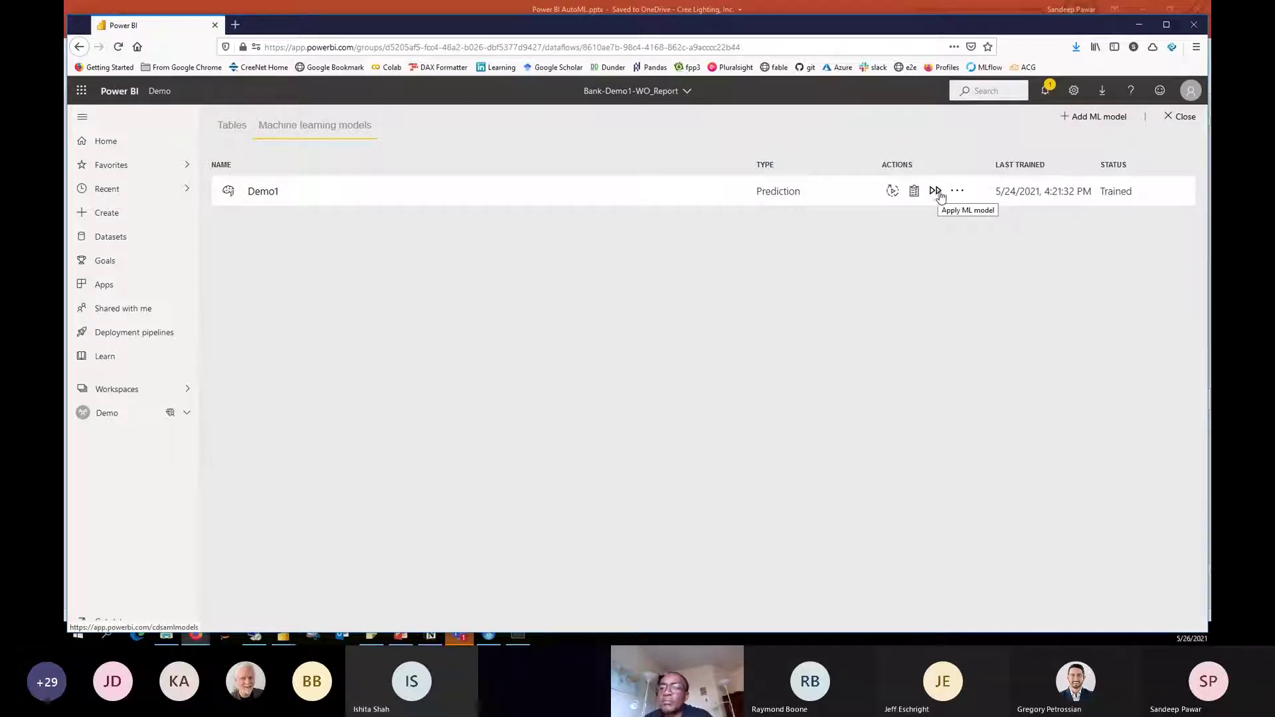
View the Demo1 model's details and check its further options without changing the model
left_click(958, 192)
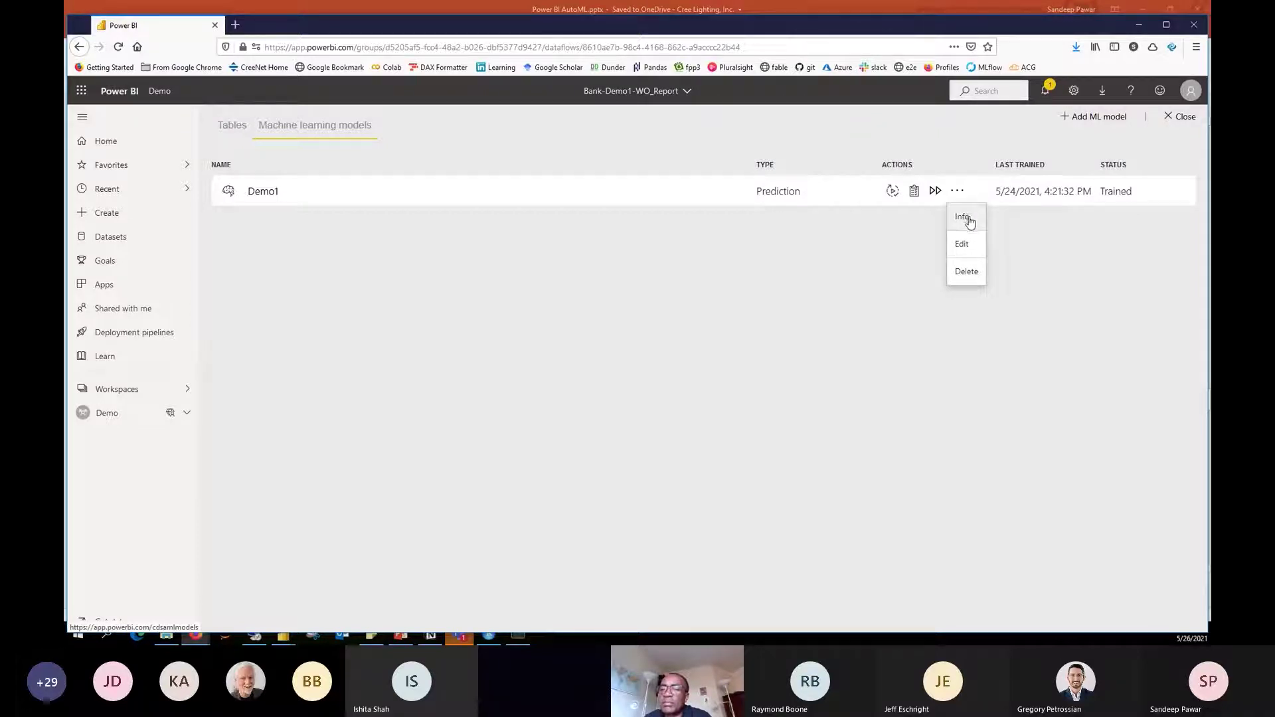
left_click(970, 222)
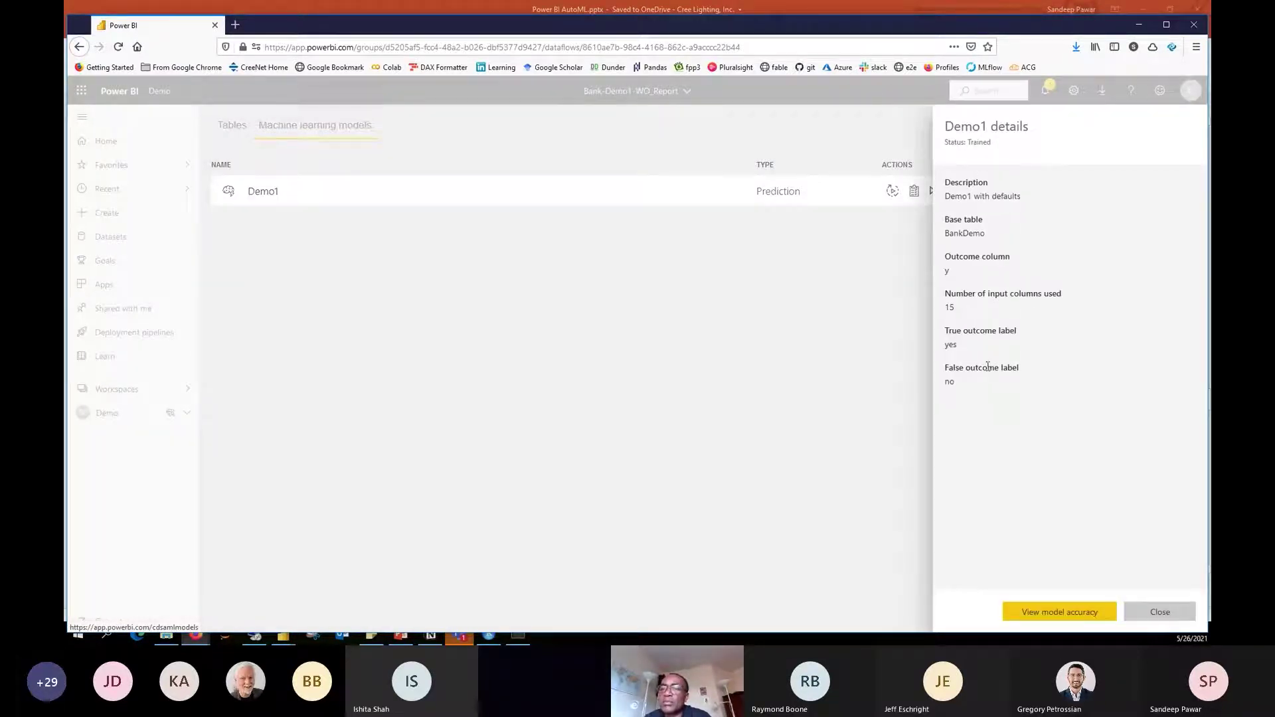
left_click(1160, 612)
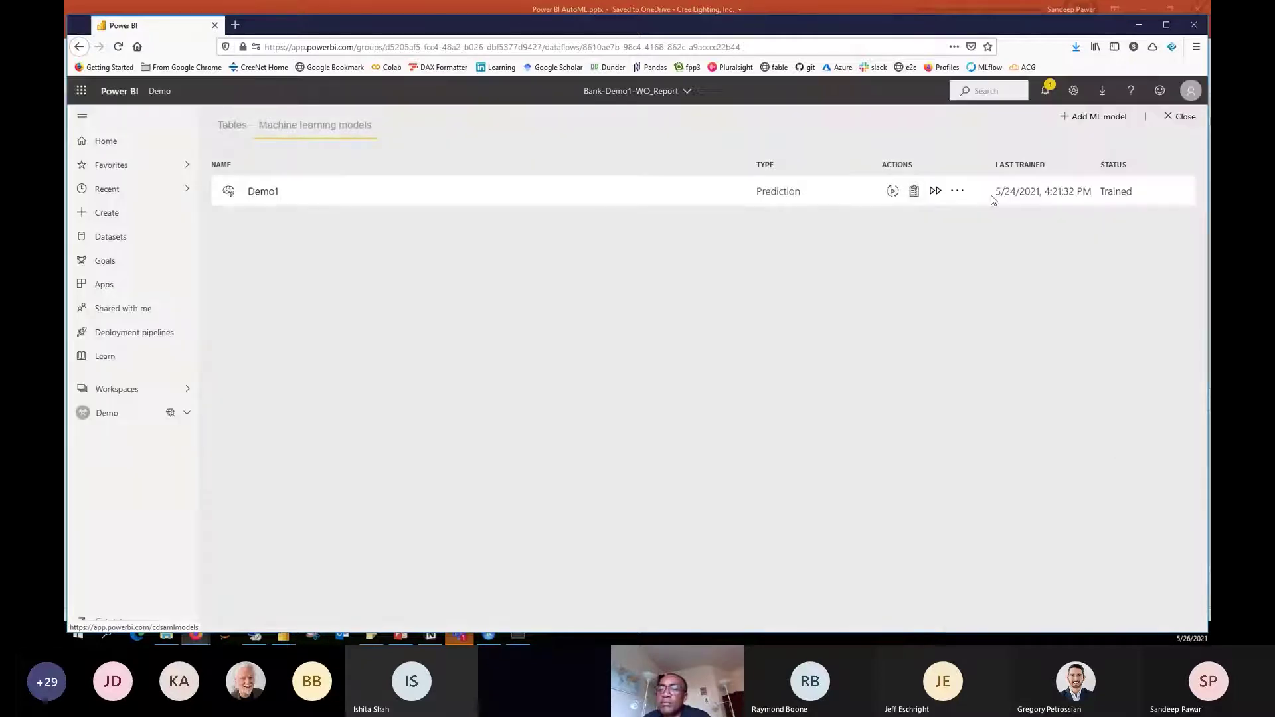
left_click(958, 191)
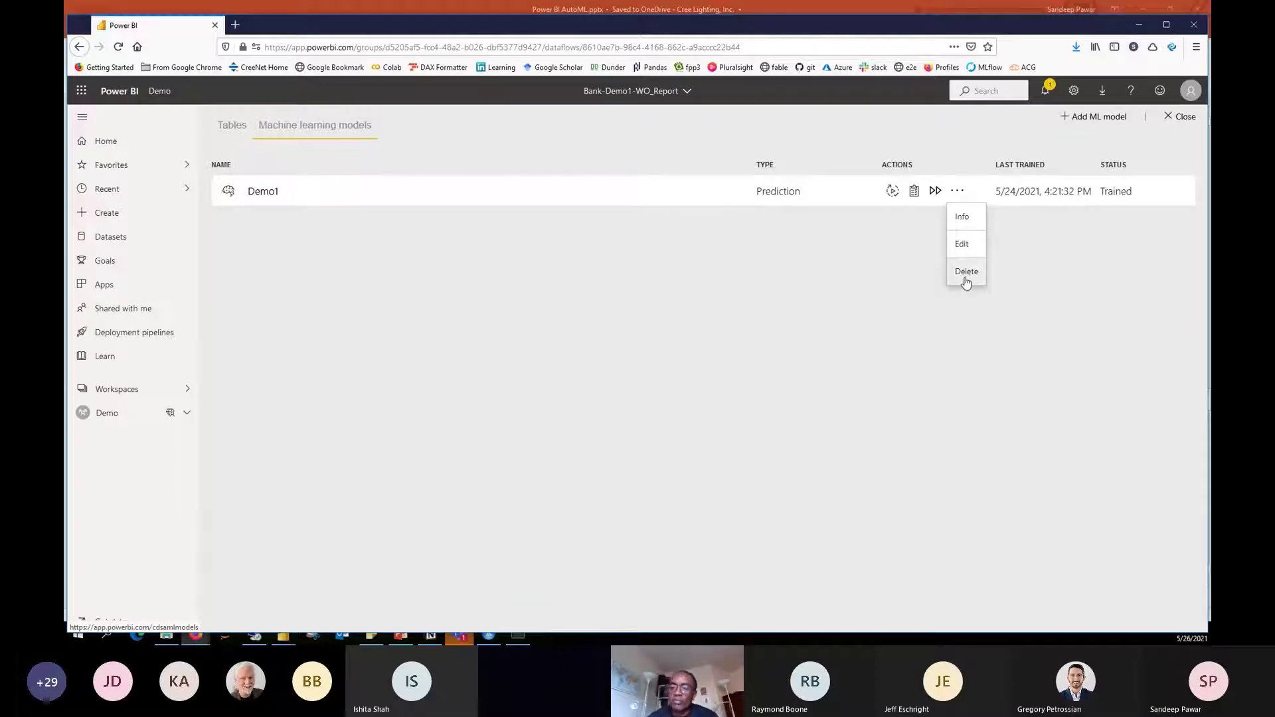
left_click(857, 257)
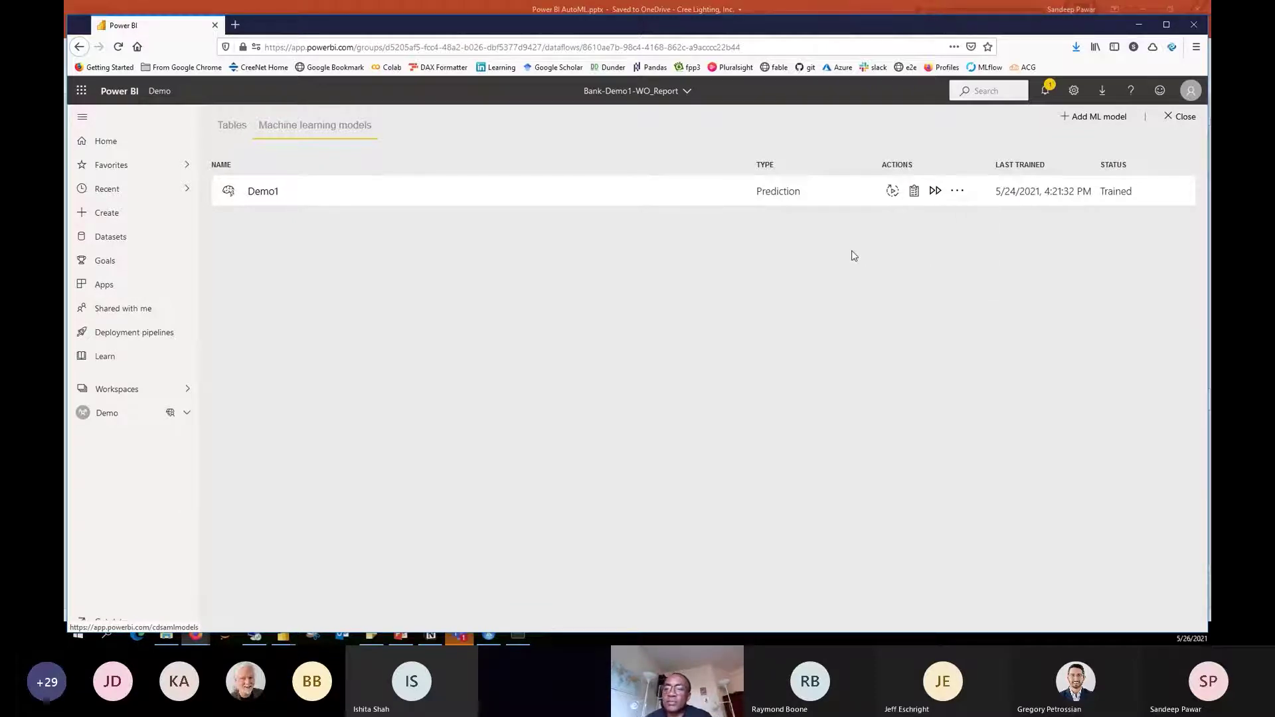
Try to view the Demo1 model's training report, highlight its message text, and return to the Demo workspace list
left_click(914, 192)
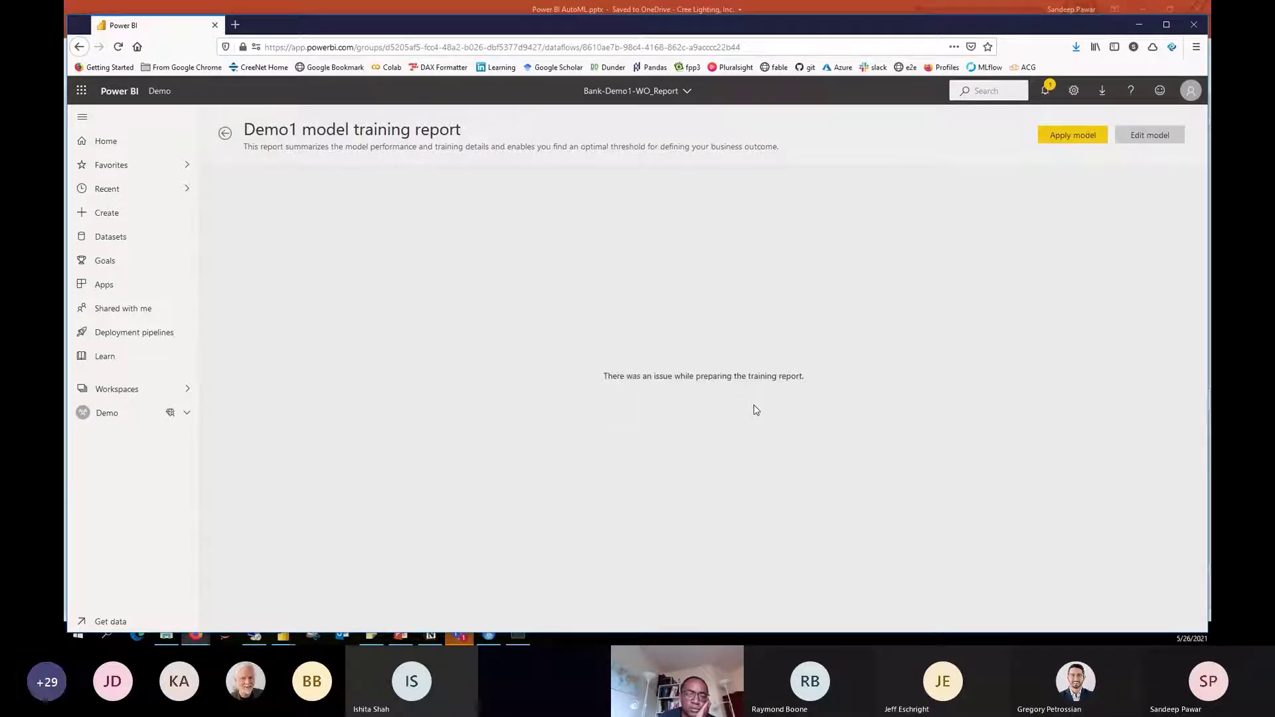
left_click_drag(613, 378, 815, 385)
left_click_drag(822, 385, 597, 376)
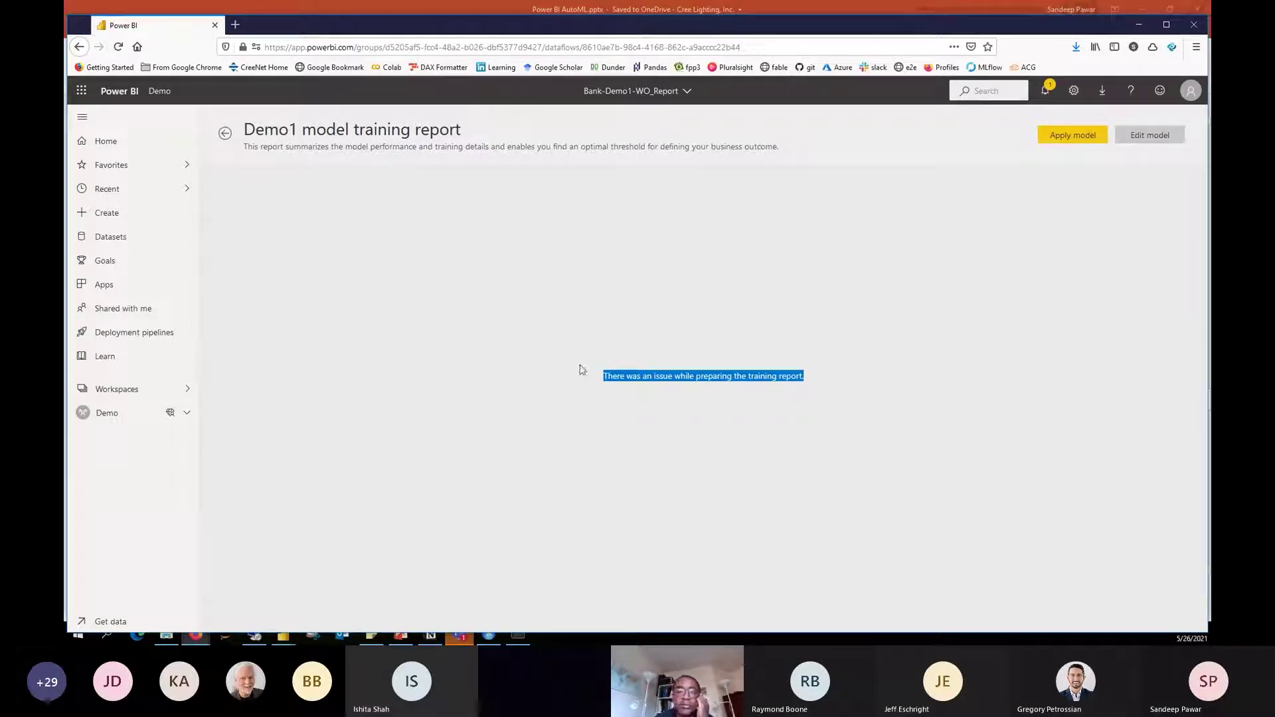
left_click(707, 426)
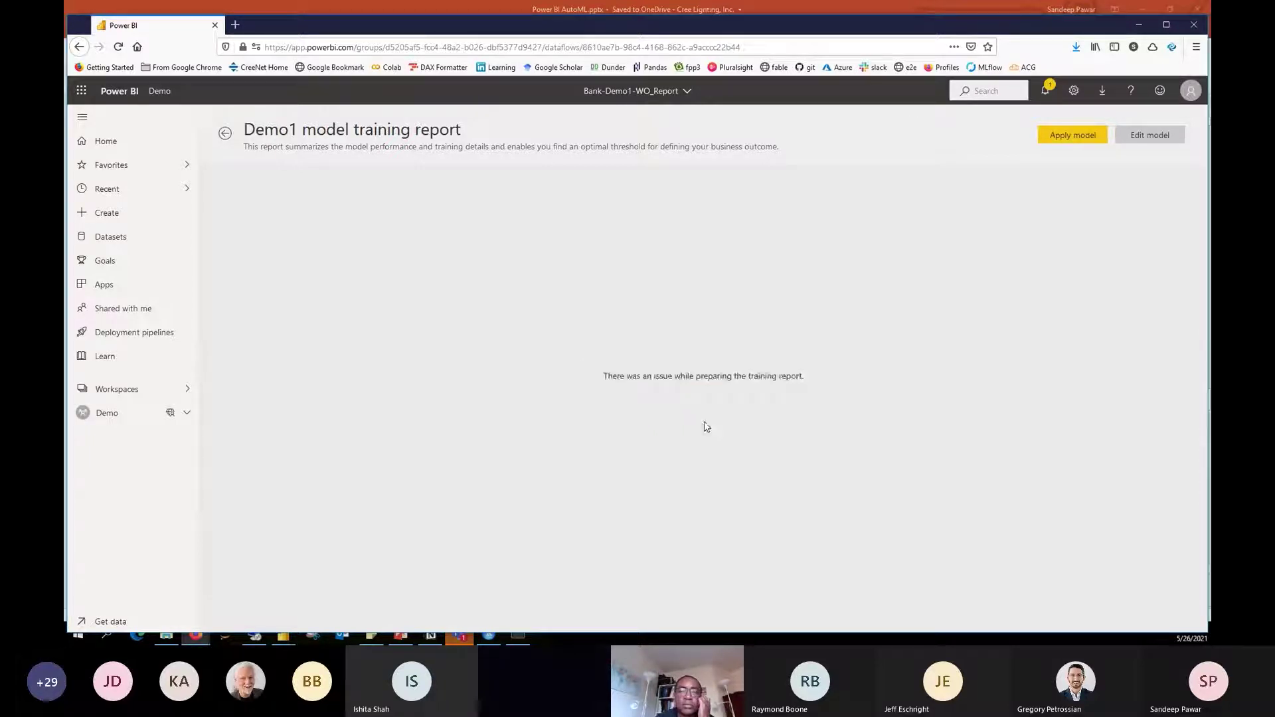
left_click_drag(815, 388, 577, 367)
left_click(583, 347)
left_click(79, 47)
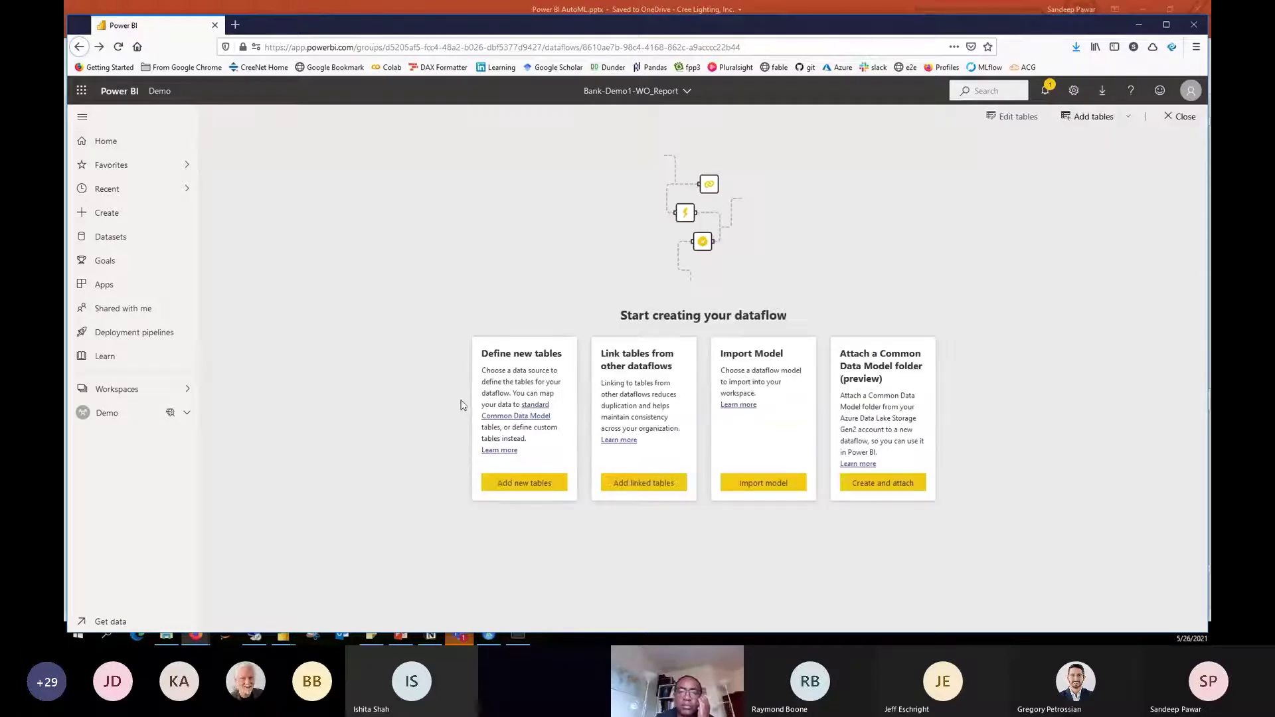
left_click(79, 47)
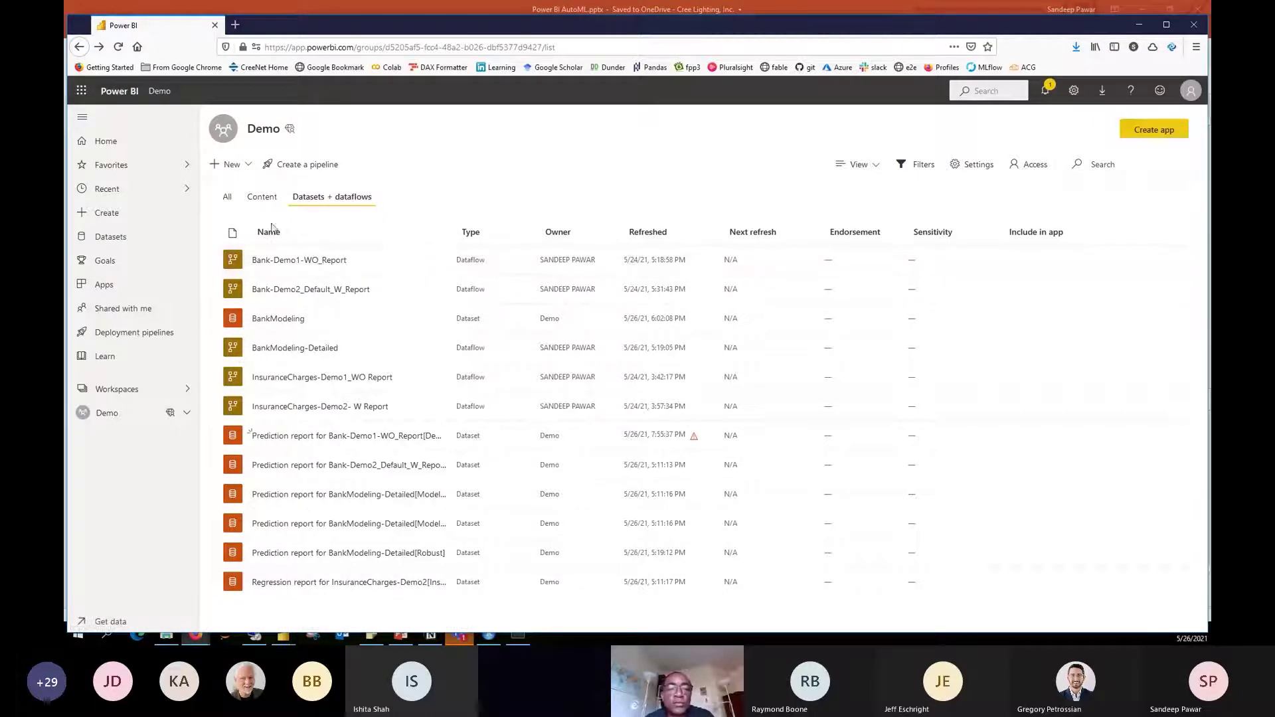
Examine model performance and top predictors in the Bank-Demo1-WO_Report[Demo1] prediction report, and return to the workspace content
left_click(264, 198)
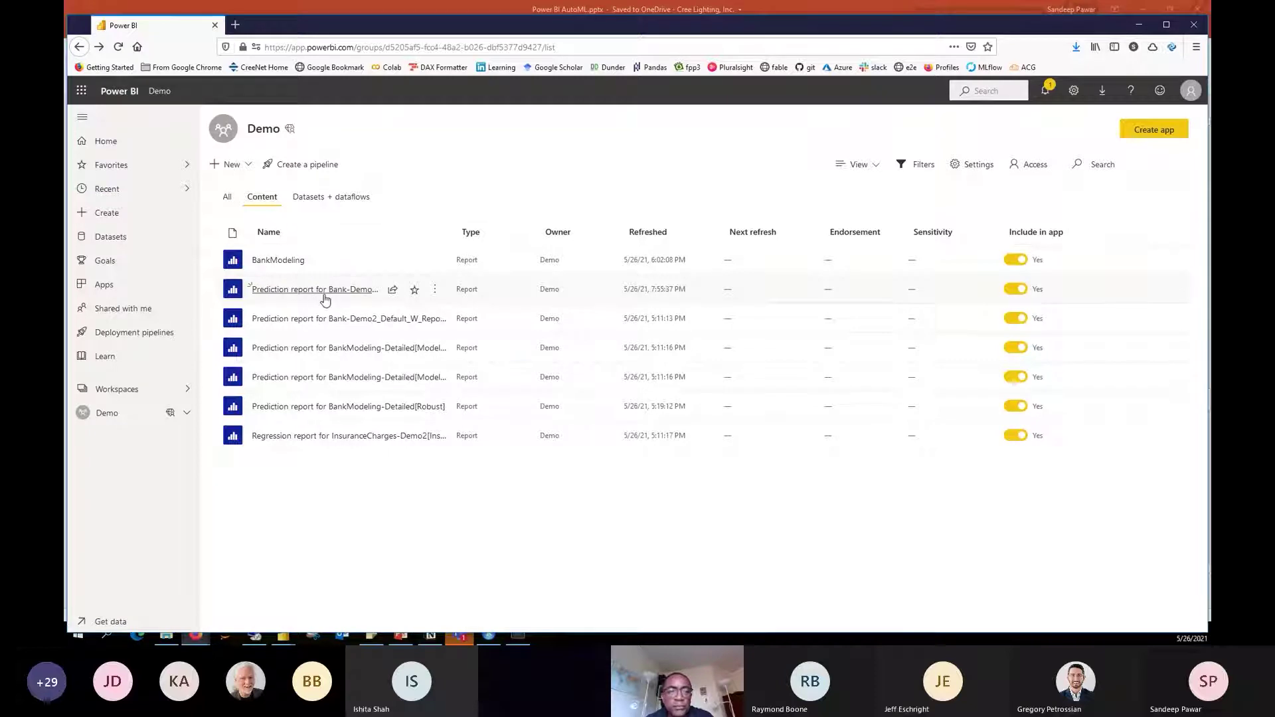
left_click(352, 294)
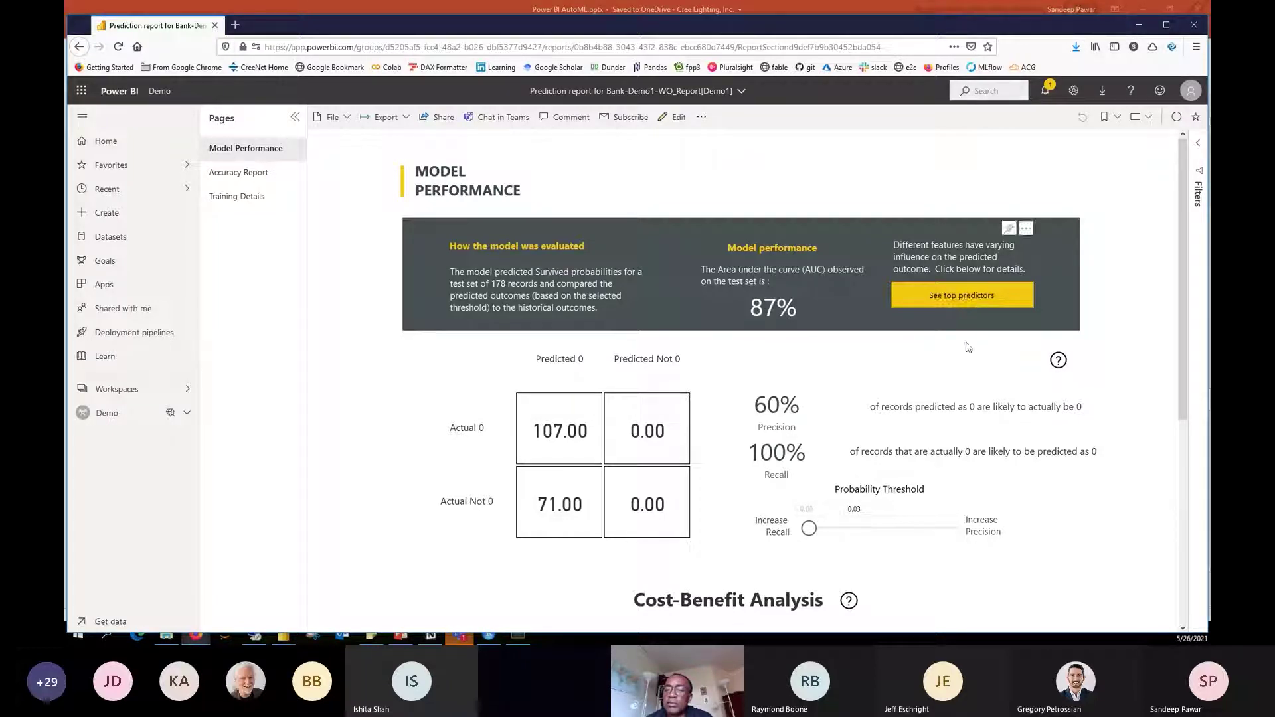
left_click(968, 302)
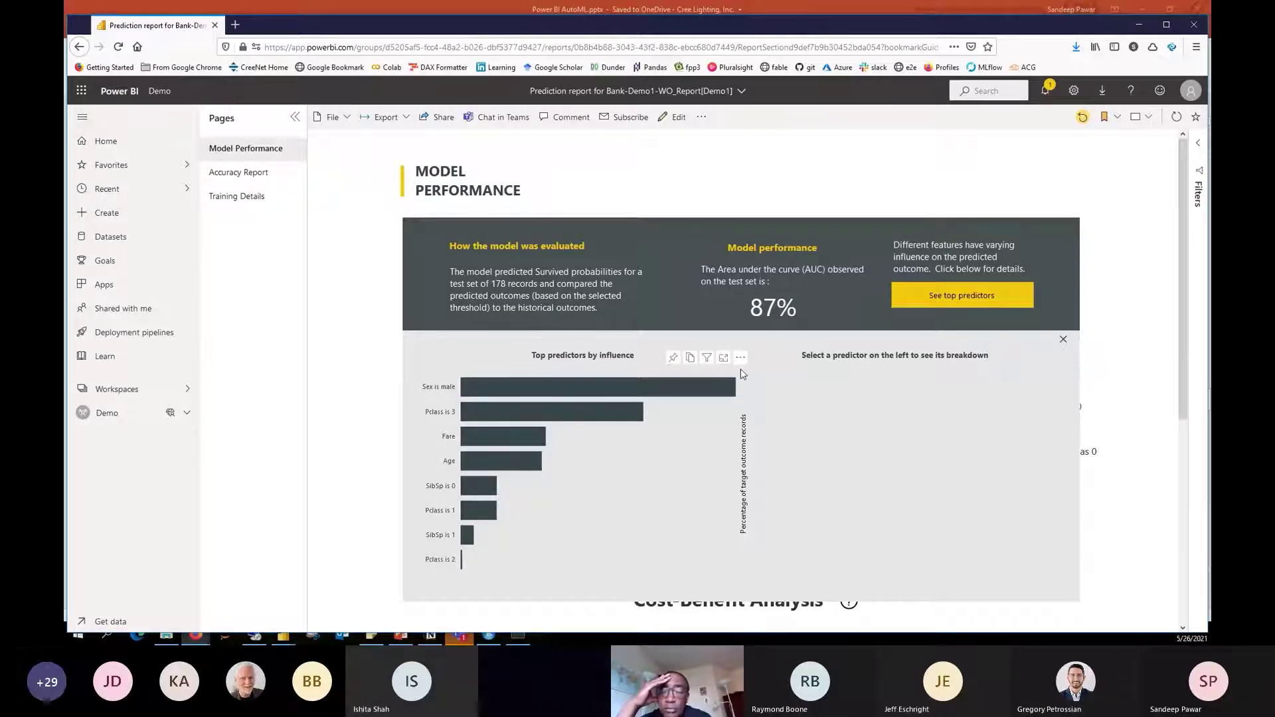
left_click(79, 47)
left_click(79, 47)
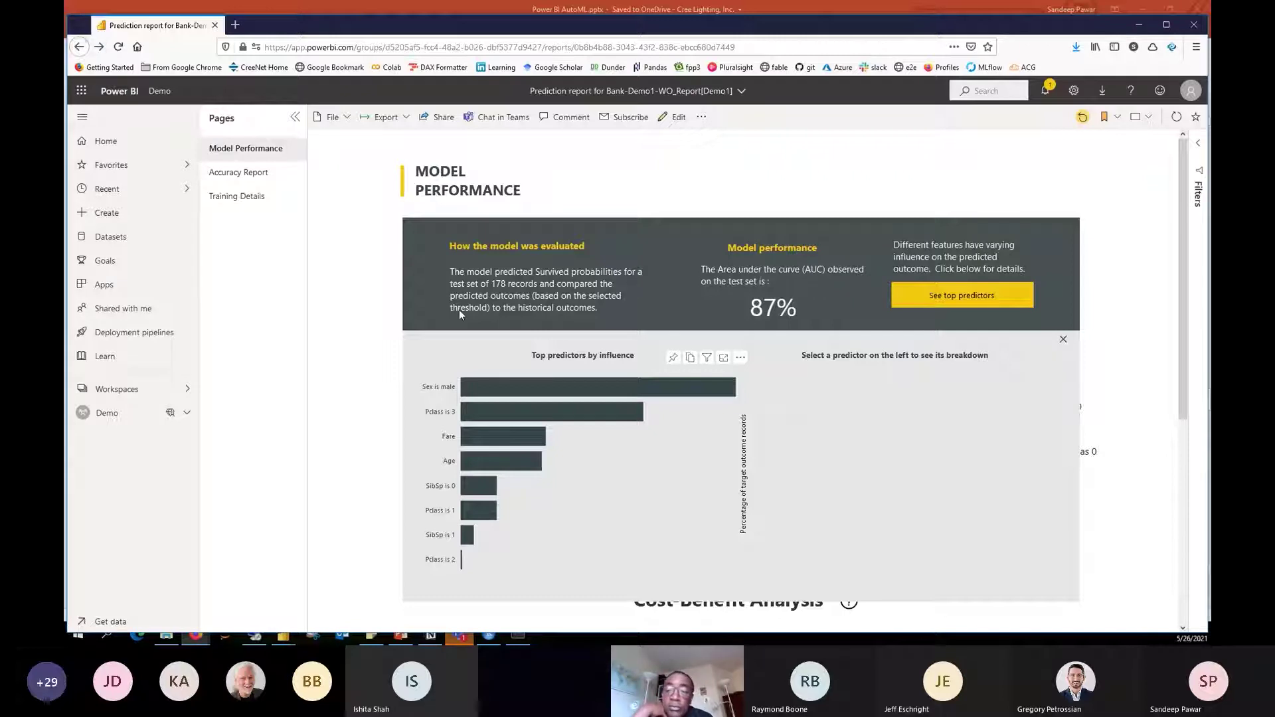
left_click(79, 47)
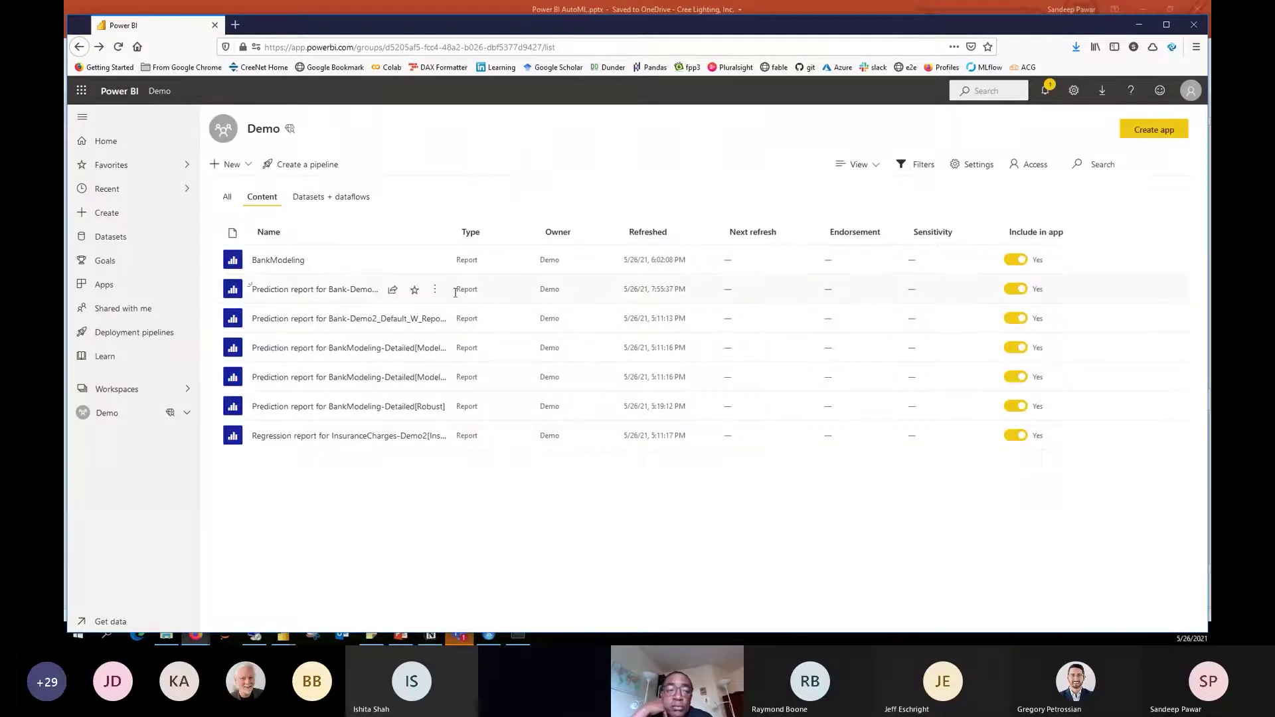
Enable the data gateway for the Bank-Demo1-WO_Report[Demo1] prediction report dataset, map its data source to PowerBI on pawarbiGW, and apply
left_click(325, 200)
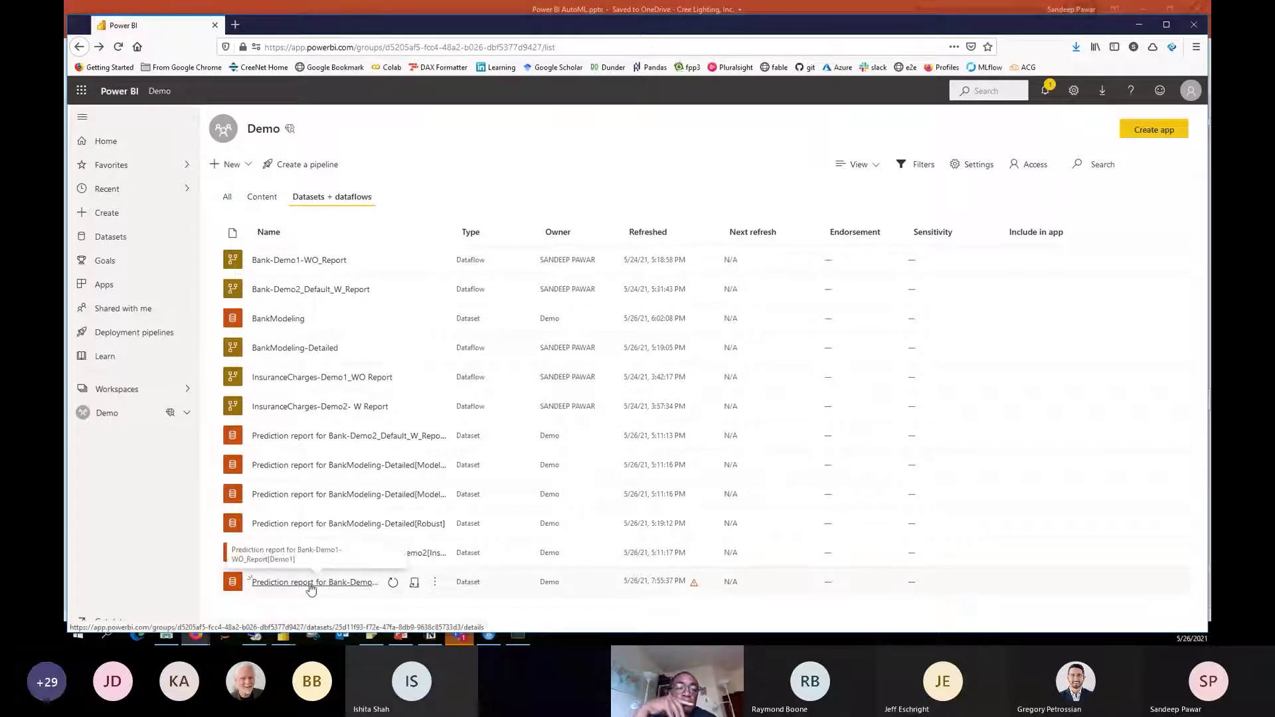
left_click(415, 585)
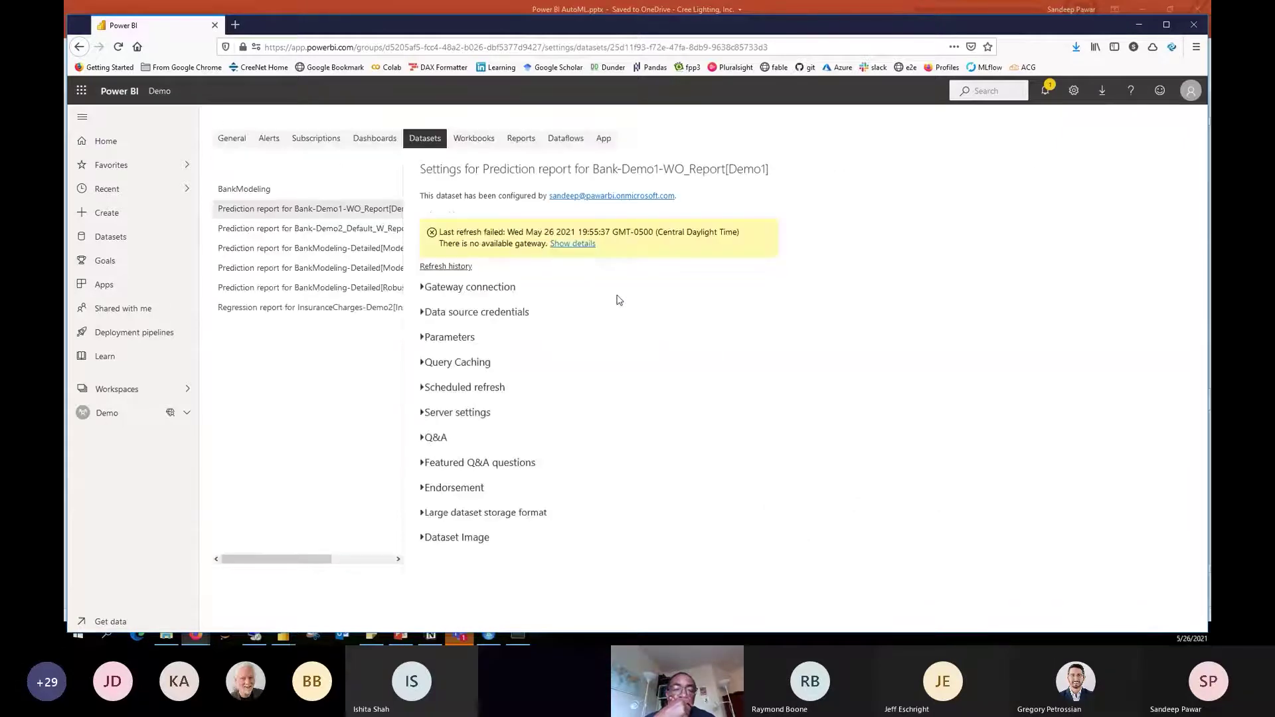
left_click(457, 289)
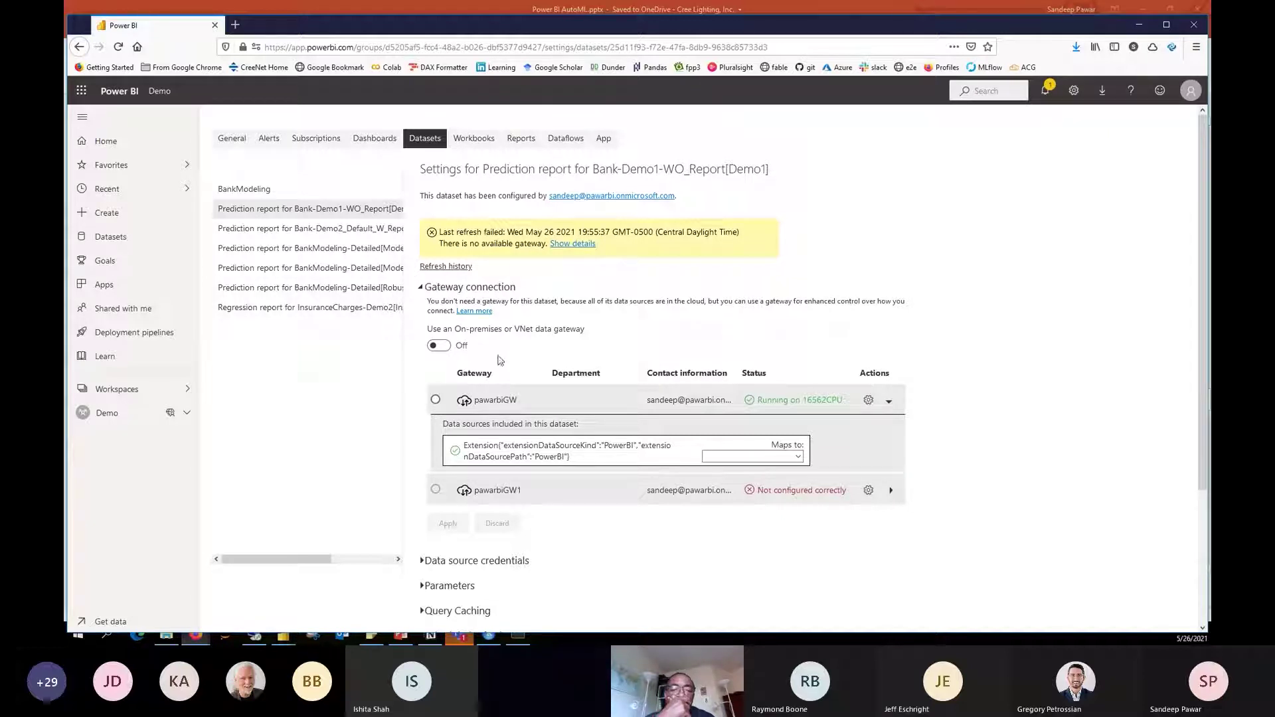
left_click(439, 347)
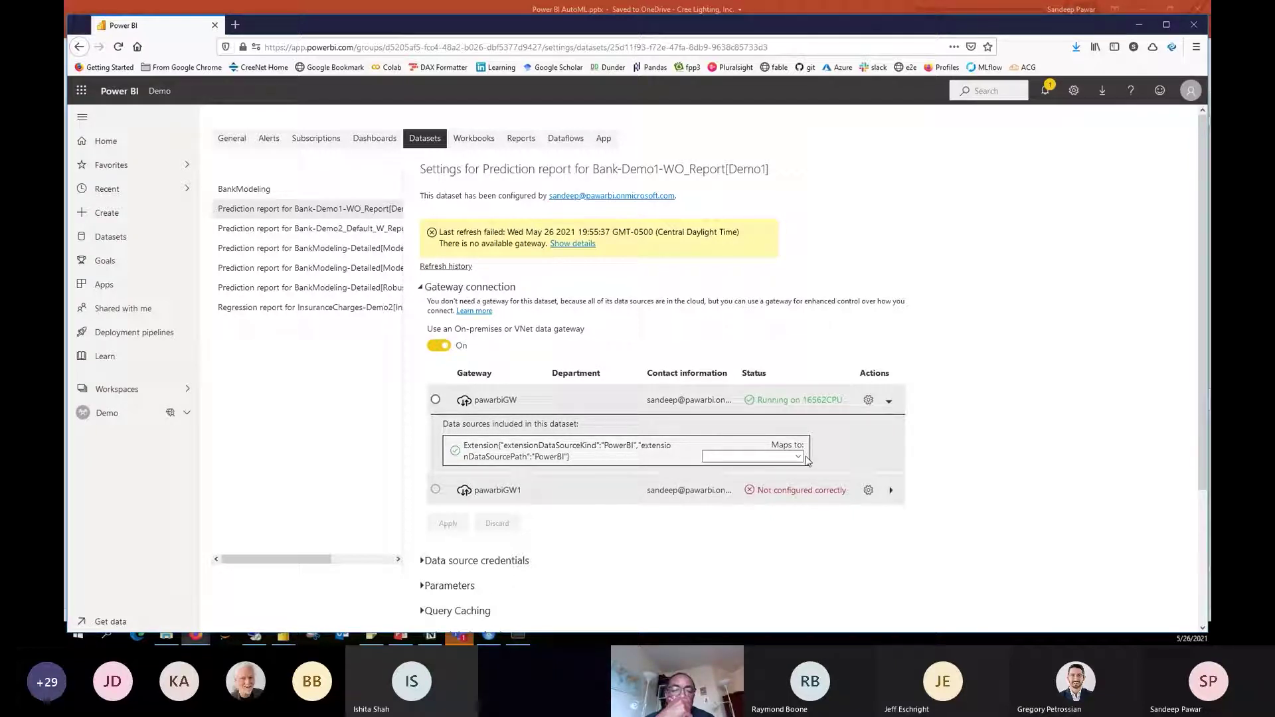
left_click(747, 457)
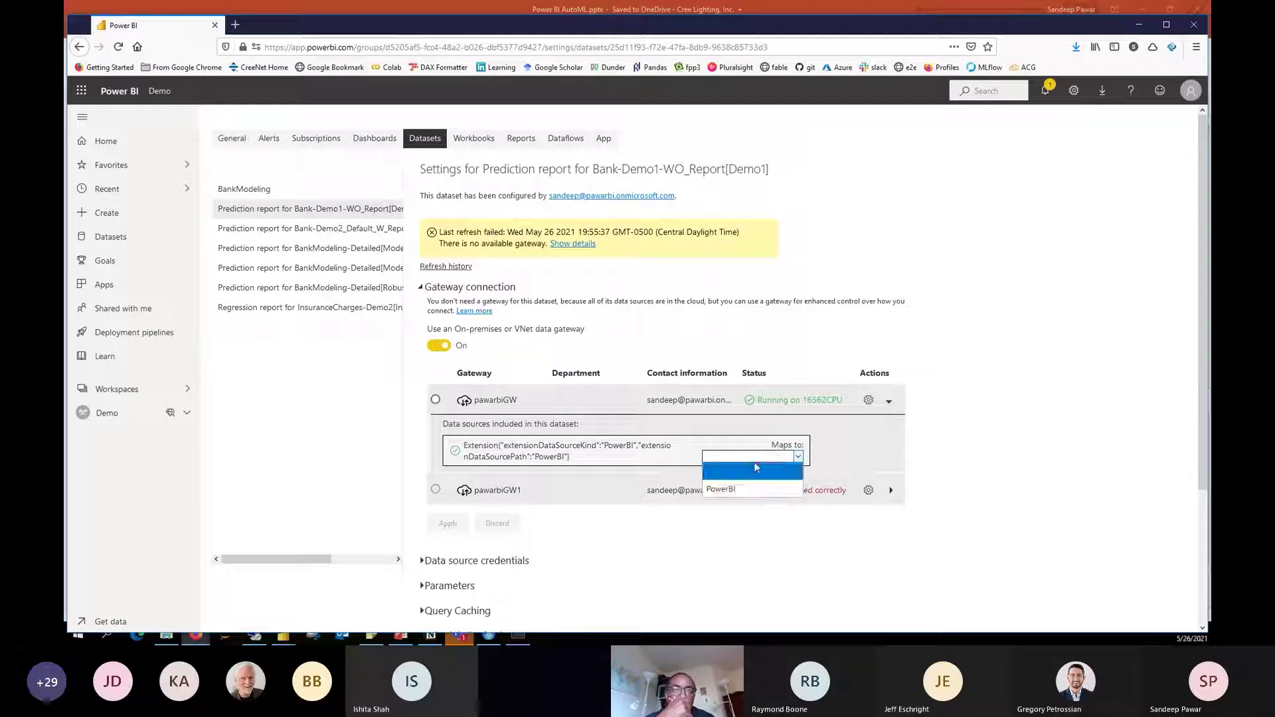
left_click(731, 490)
left_click(447, 523)
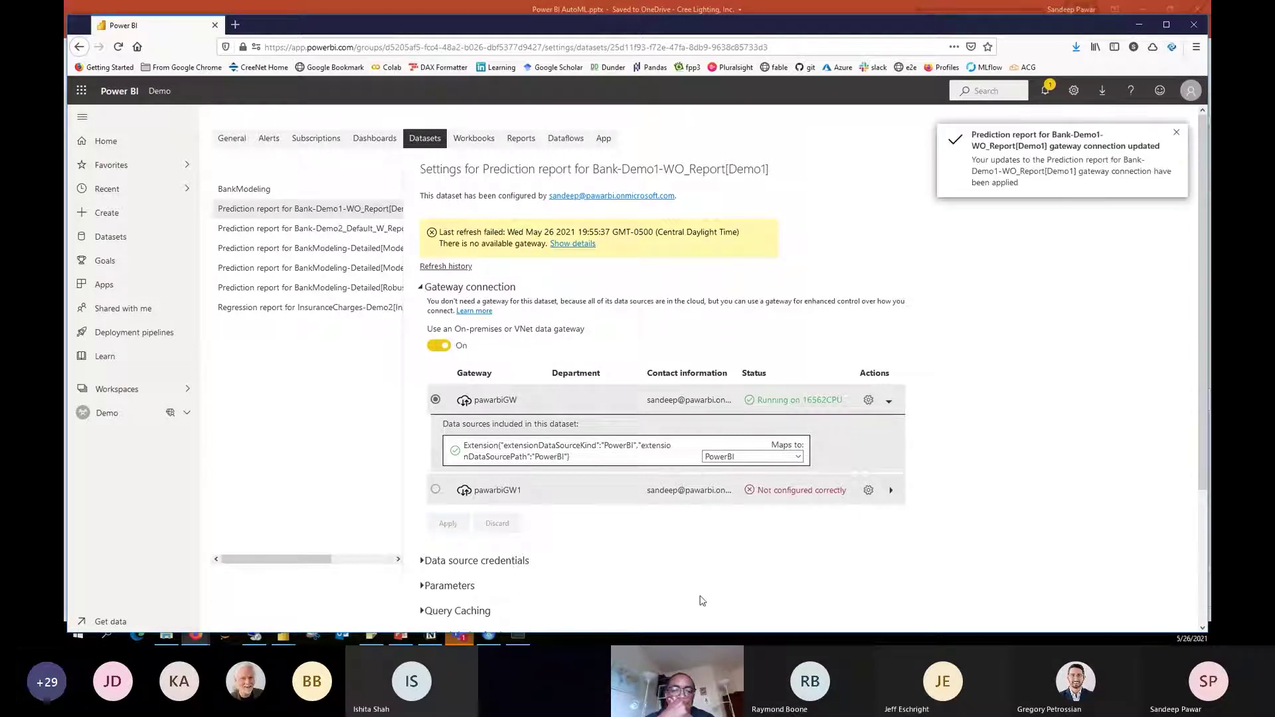
Turn the dataset's gateway use back off, apply it, and refresh the Bank-Demo1-WO_Report[Demo1] prediction report dataset from the workspace list
left_click(438, 345)
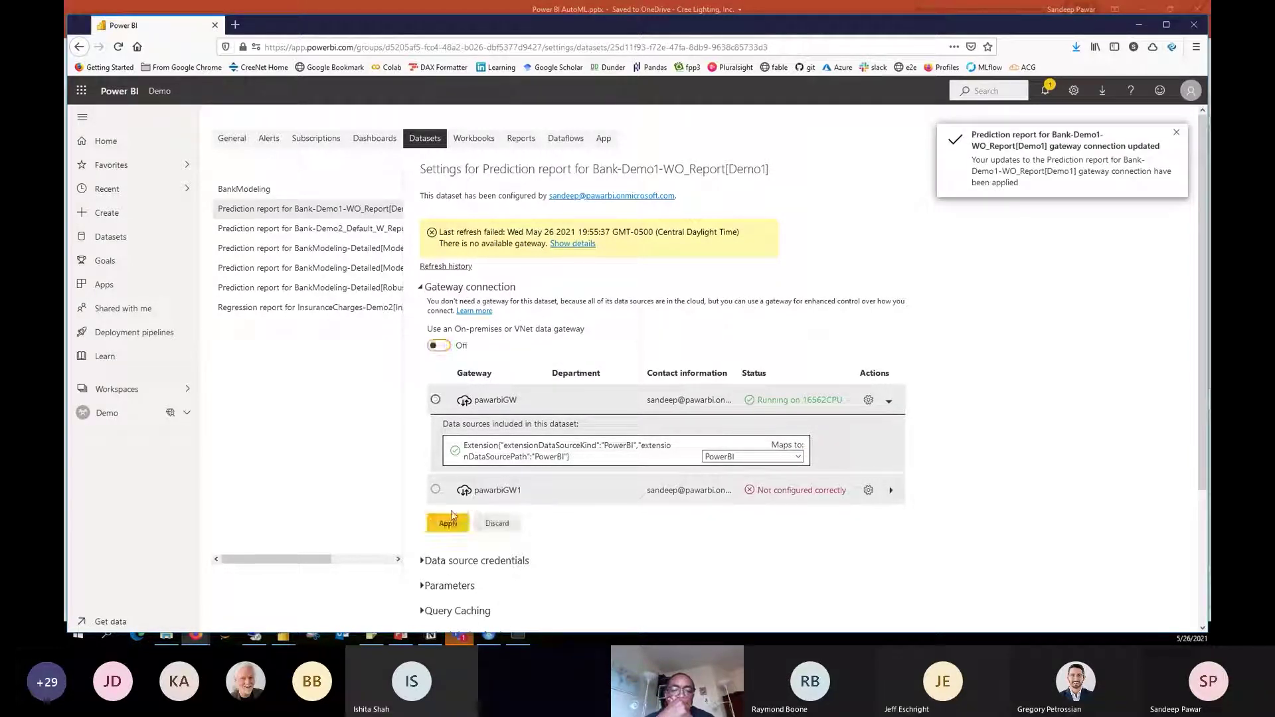
left_click(447, 524)
left_click(79, 46)
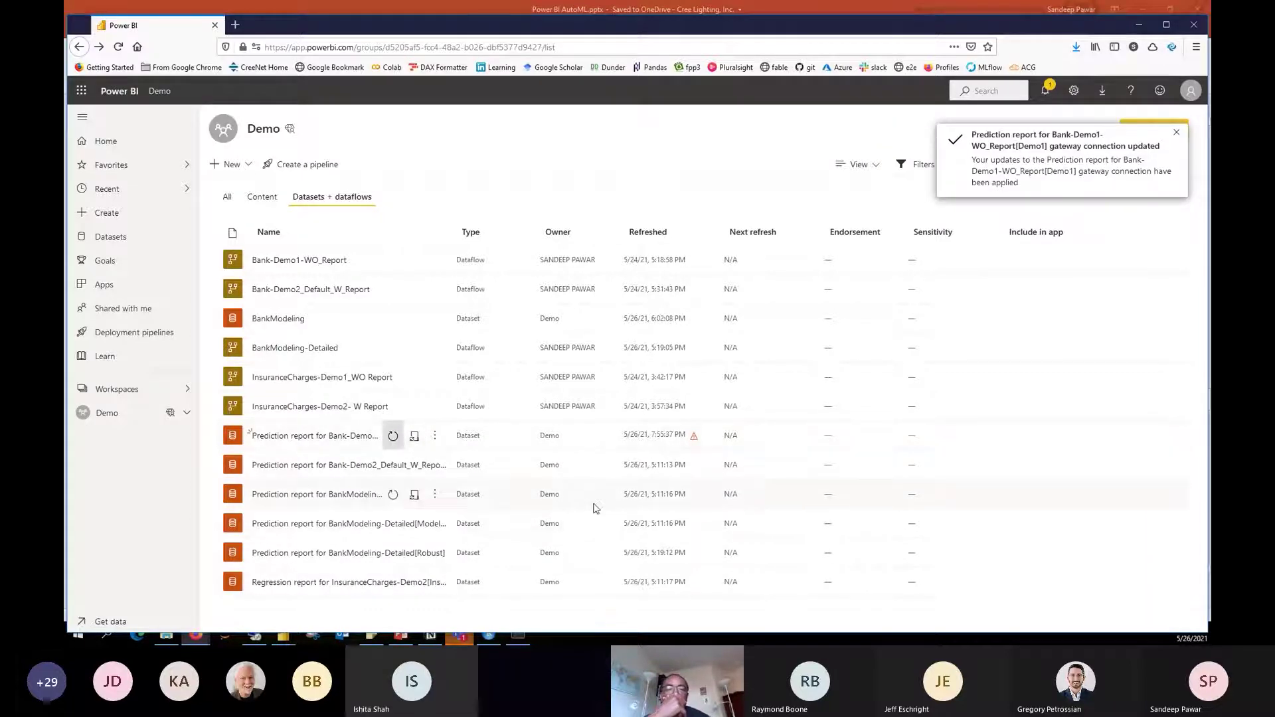
left_click(394, 437)
left_click(774, 402)
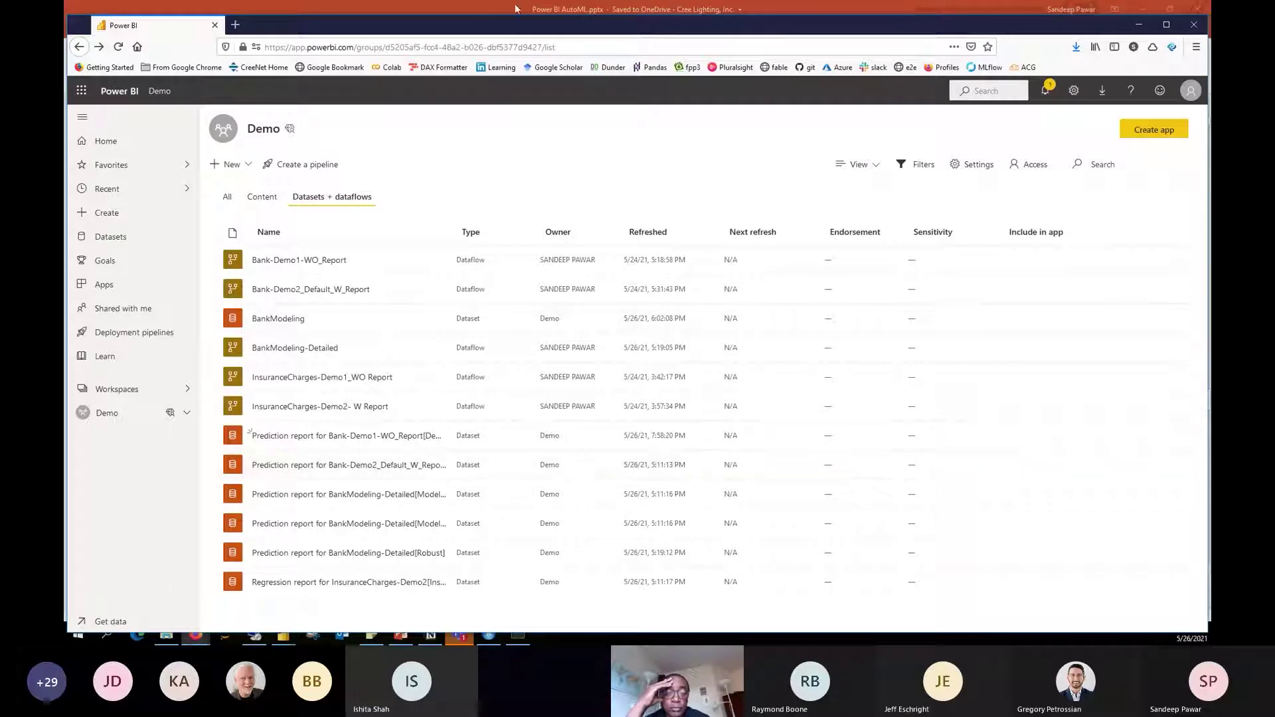
Open the prediction report from the refreshed dataset and examine its model performance figures and cost-benefit analysis
left_click(310, 436)
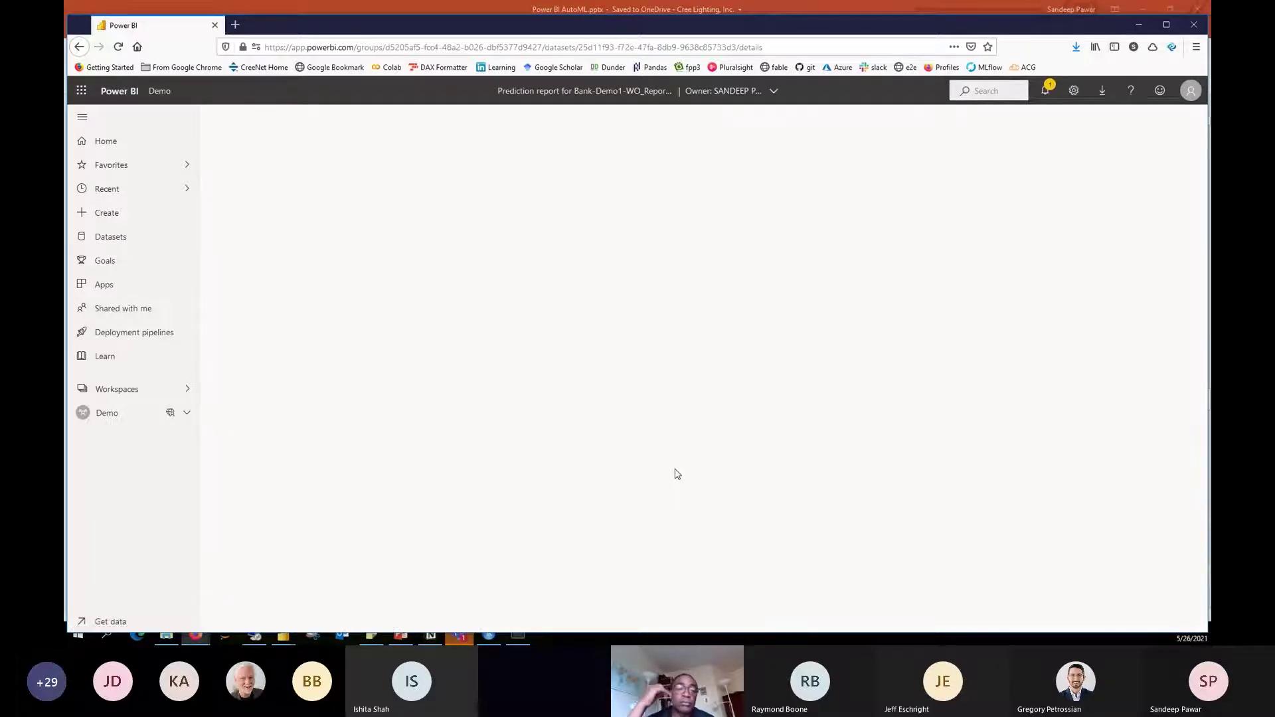
left_click(347, 425)
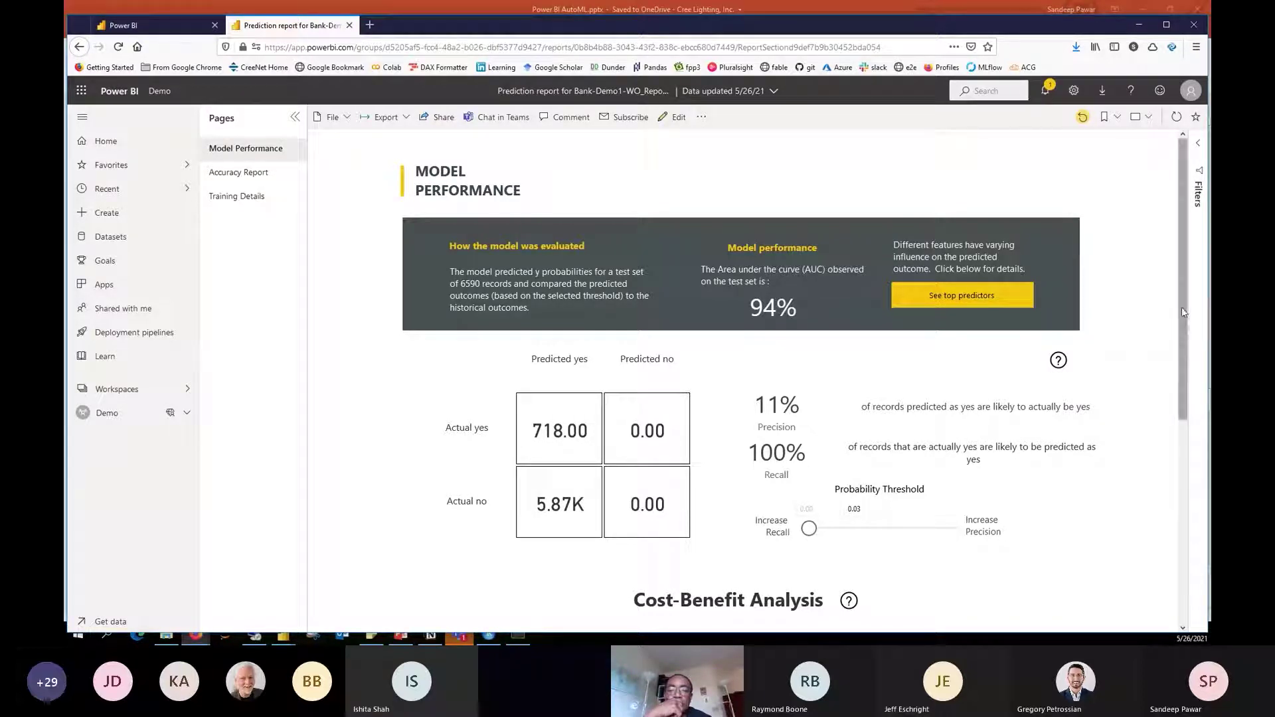
scroll(1182, 310, "down", 3)
scroll(1182, 347, "up", 3)
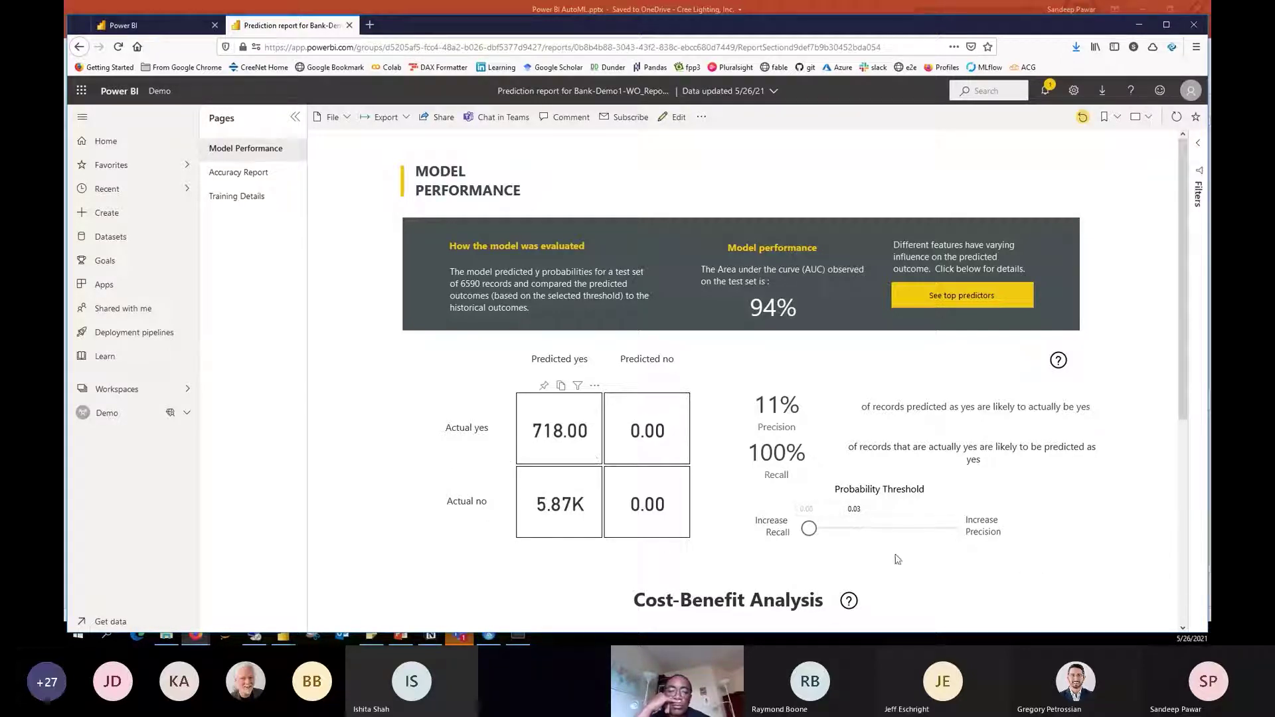
scroll(995, 556, "down", 1)
scroll(995, 557, "down", 5)
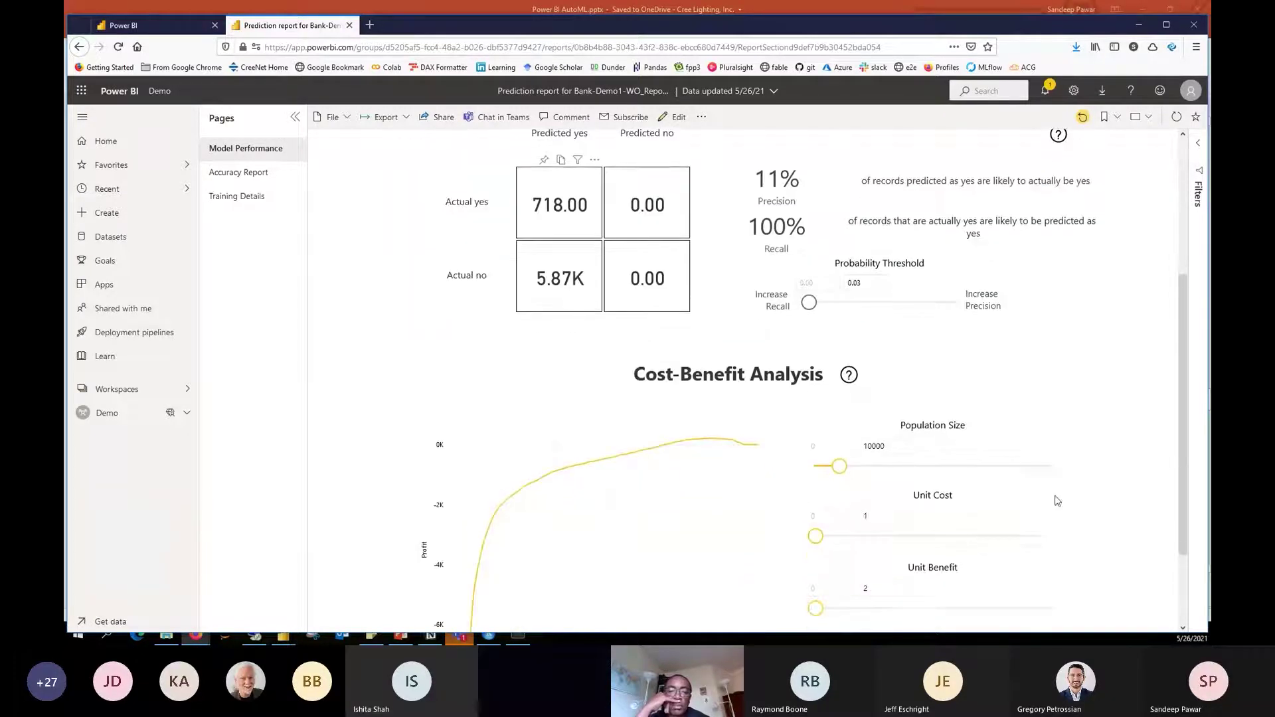
Examine the report's Accuracy Report and Training Details pages, and return to Model Performance to see the top predictors
left_click(237, 174)
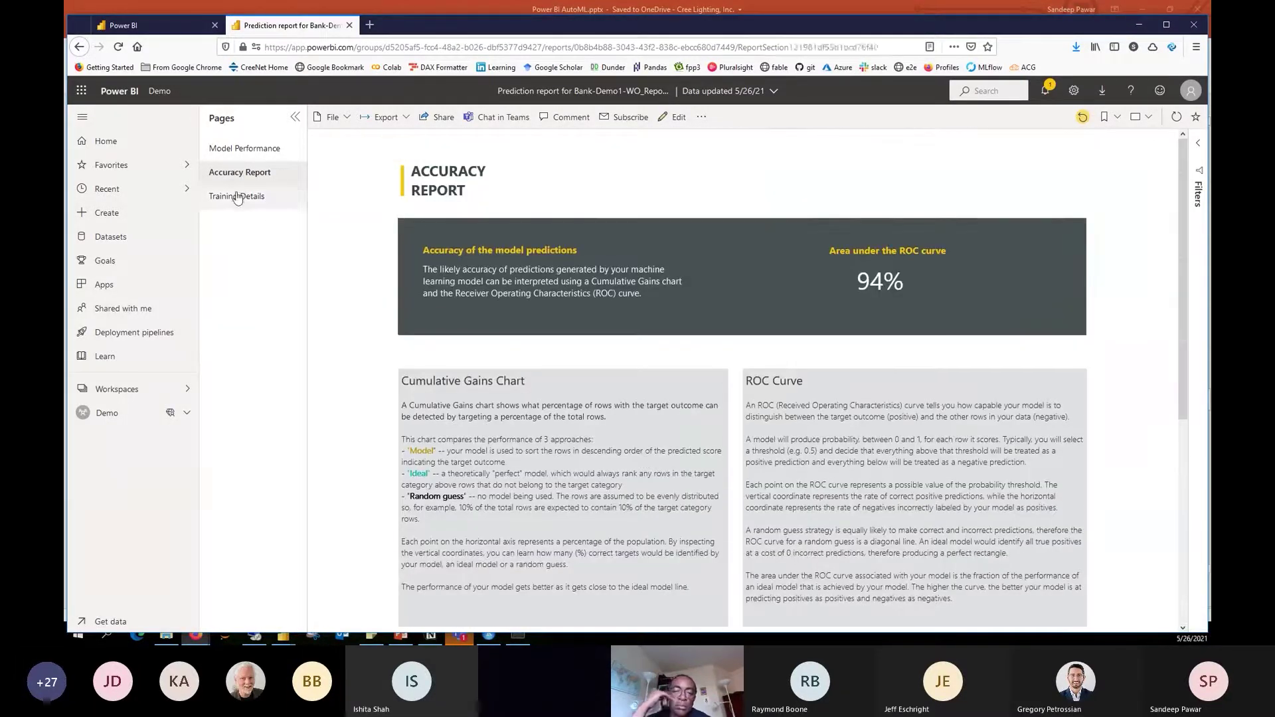
left_click(237, 197)
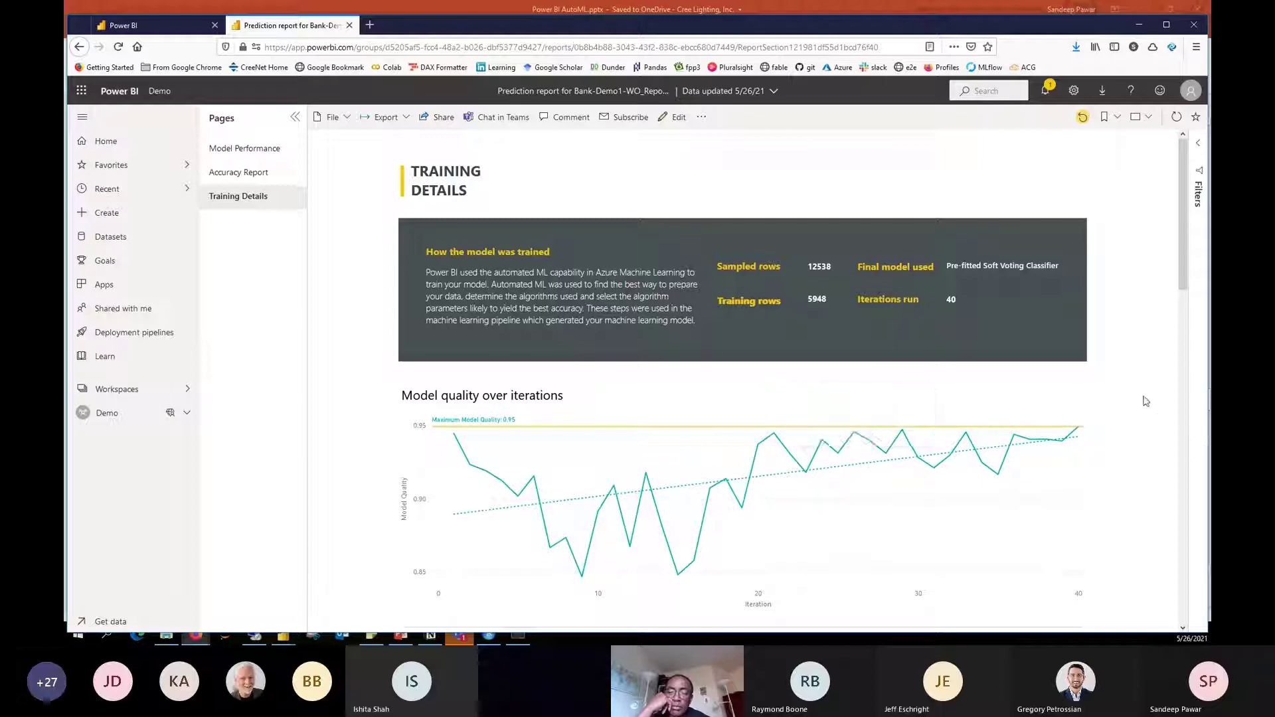
scroll(1154, 429, "down", 2)
scroll(1153, 429, "up", 2)
scroll(1150, 430, "down", 1)
scroll(1146, 432, "down", 8)
scroll(1122, 455, "up", 5)
scroll(1123, 458, "up", 6)
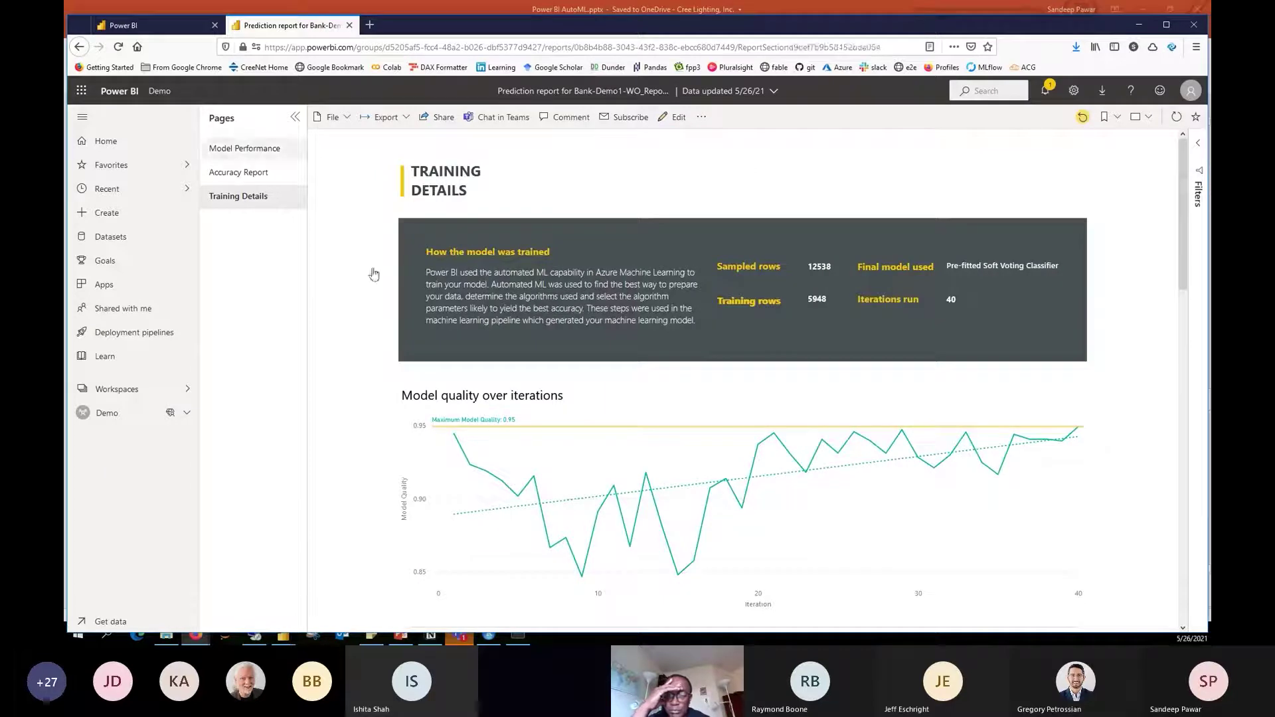
left_click(279, 147)
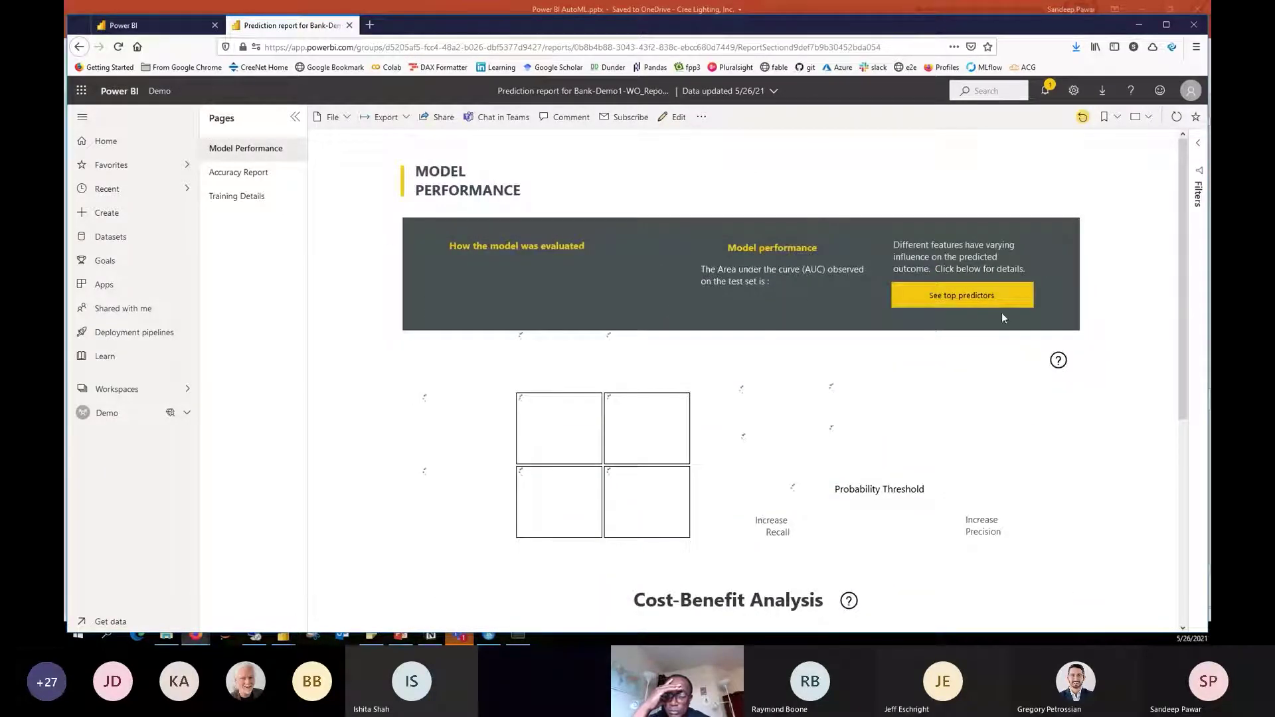
left_click(957, 297)
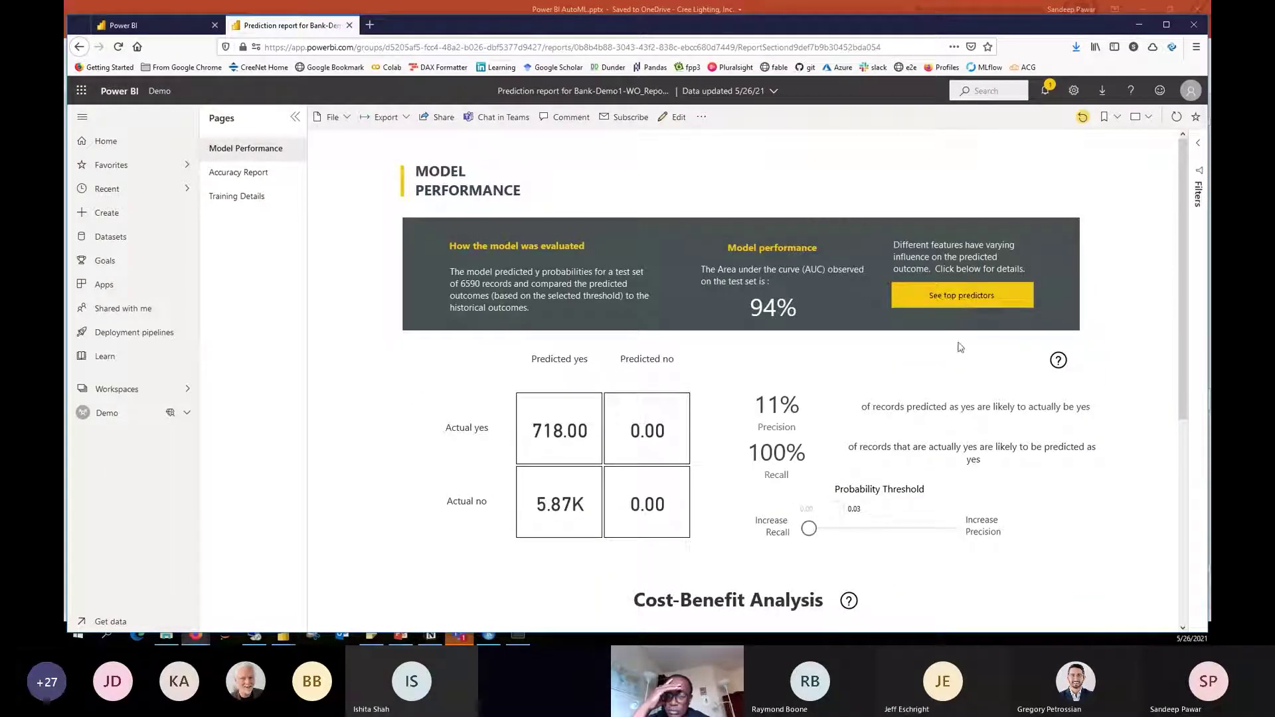
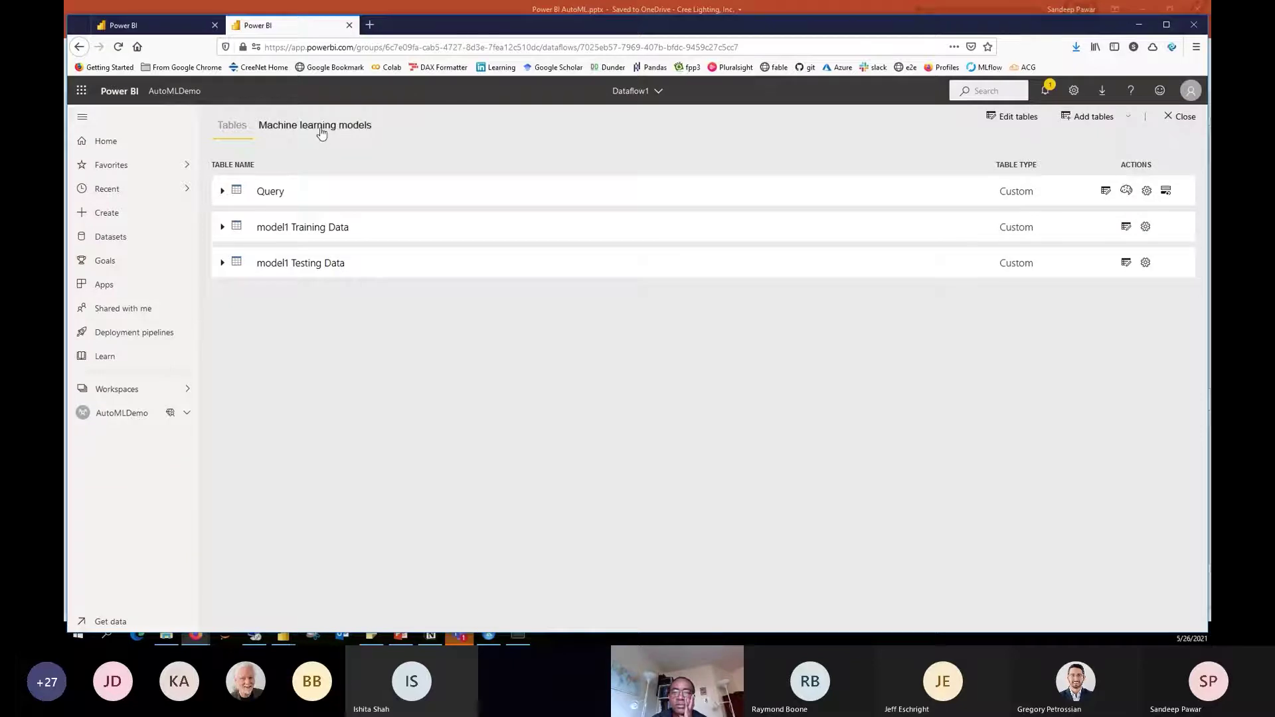
Check the machine learning models of Dataflow1 and of the Bank-Demo1-WO_Report dataflow in the Demo workspace
left_click(319, 129)
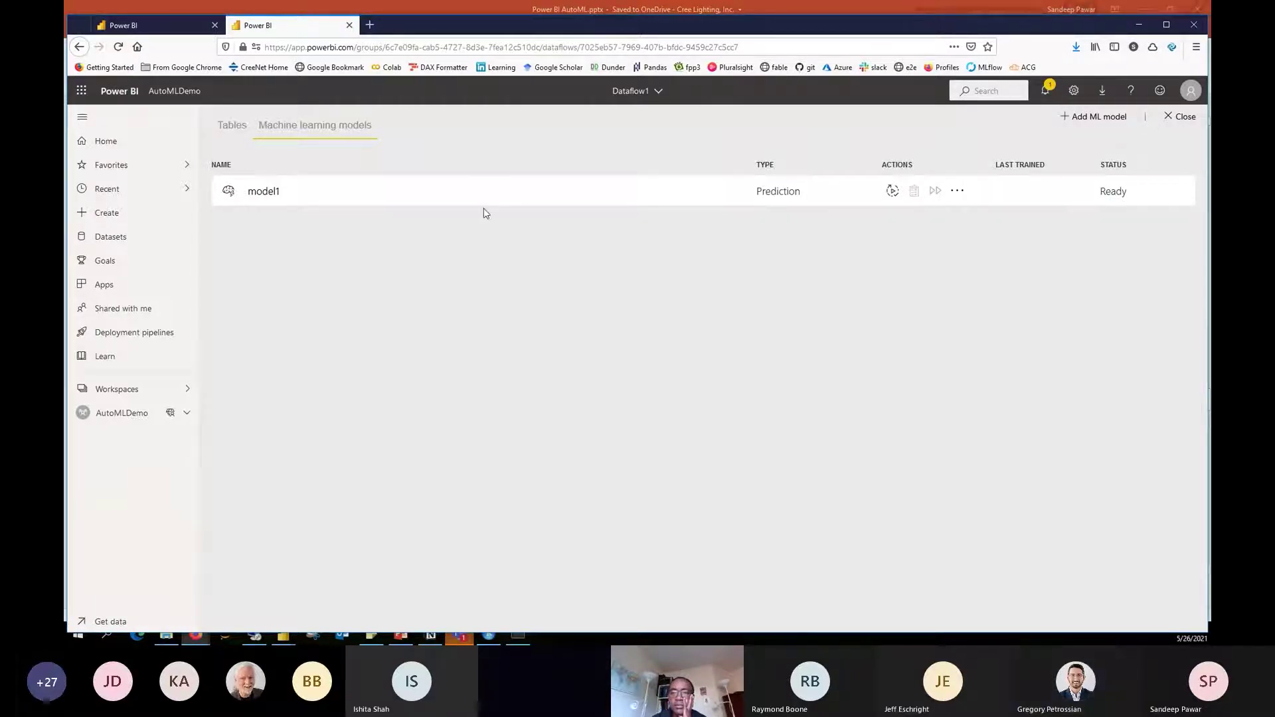
left_click(138, 390)
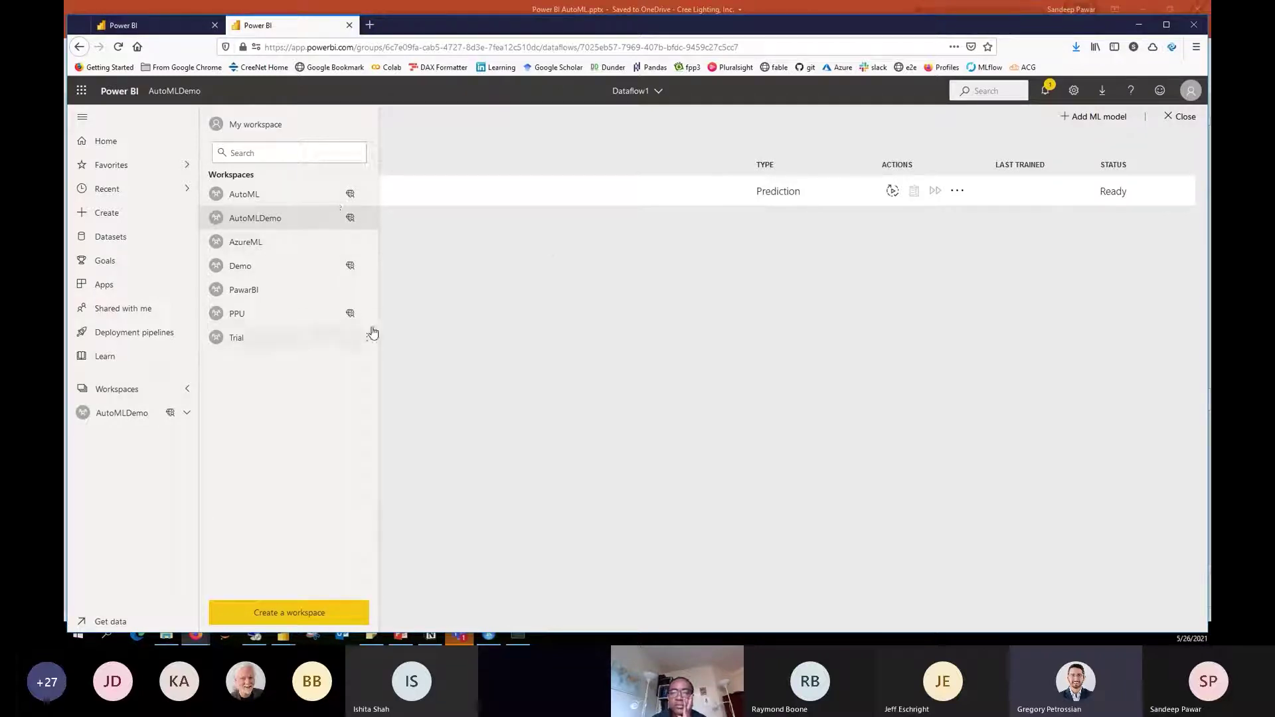
left_click(251, 265)
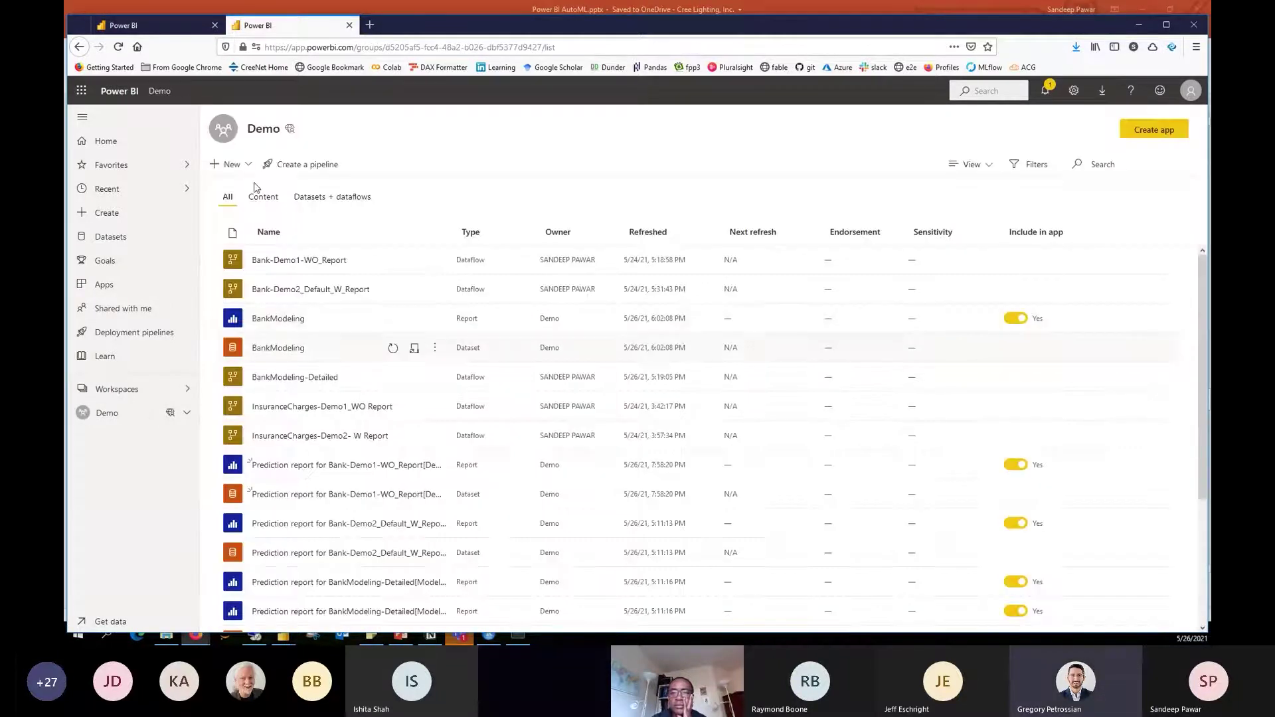
left_click(306, 260)
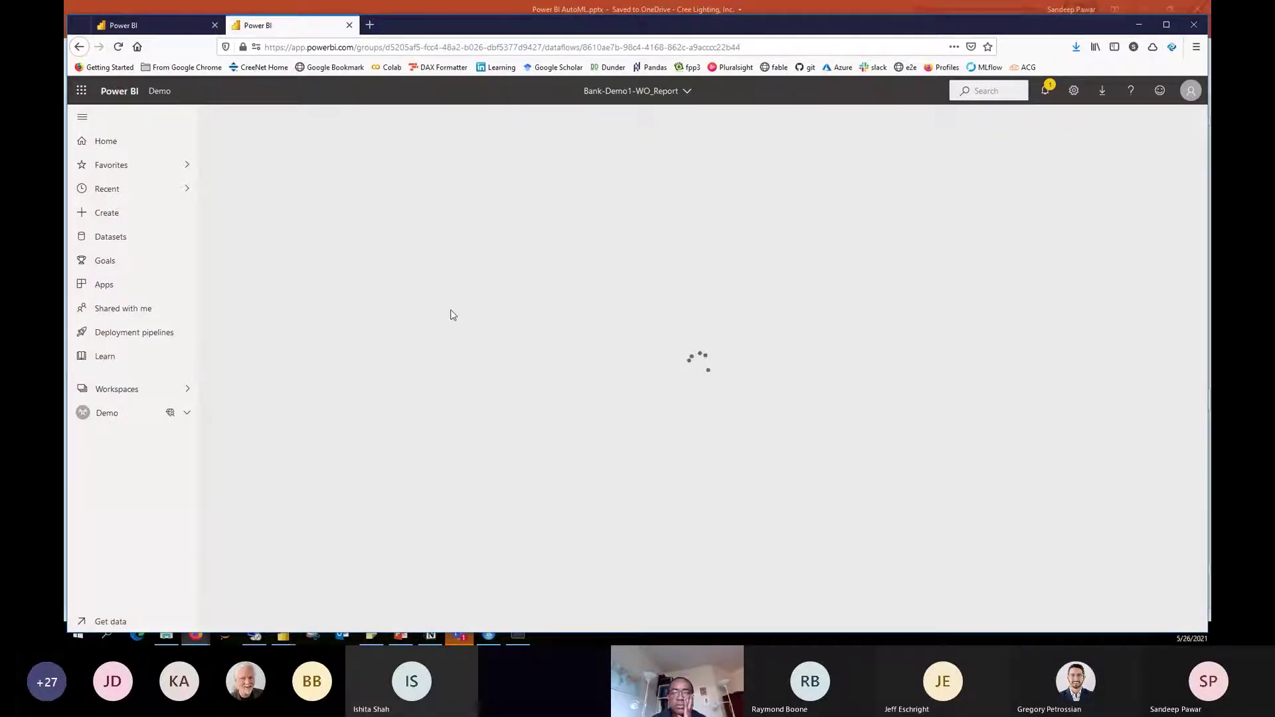
left_click(336, 136)
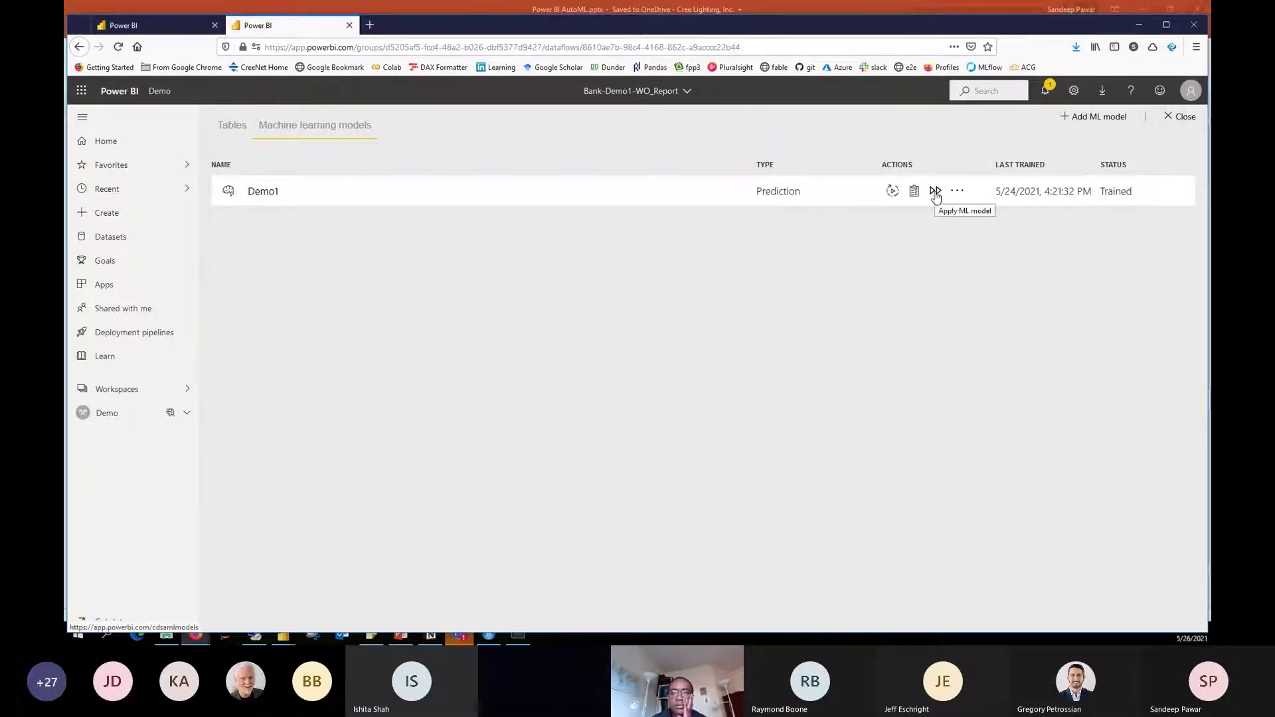
Review the input table, output column name and threshold settings for applying the Demo1 model, and cancel without applying it
left_click(936, 194)
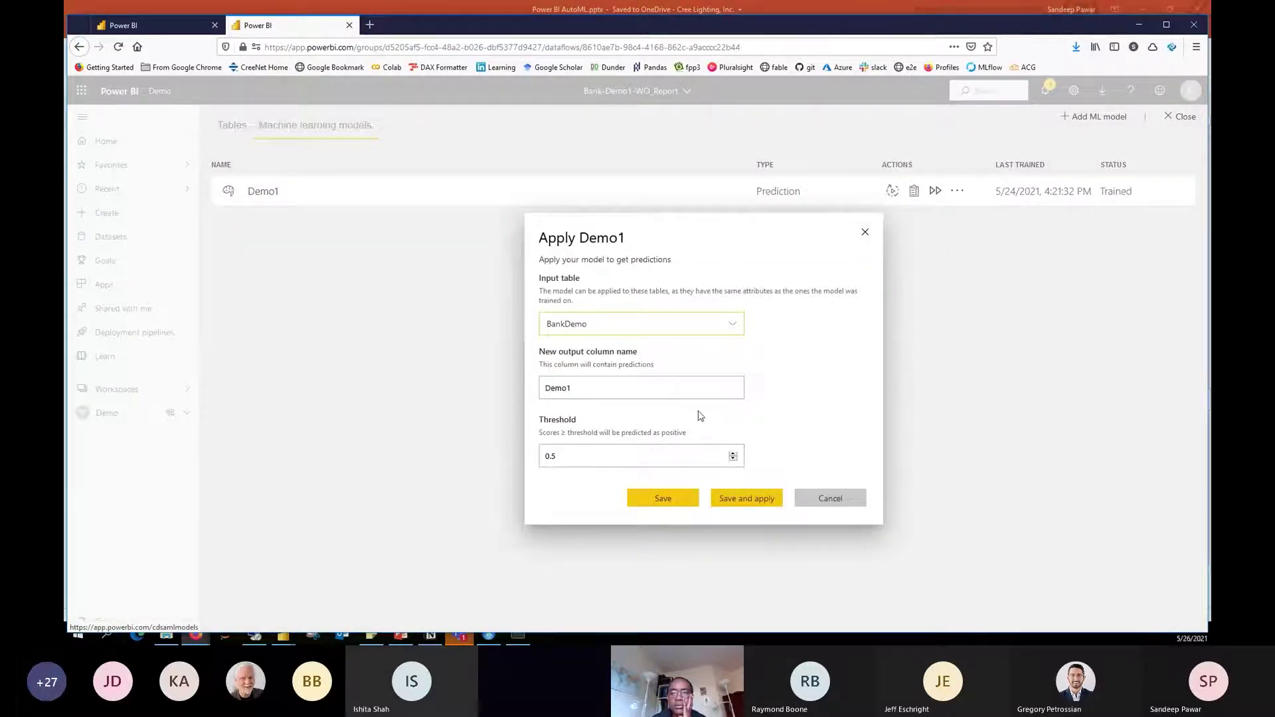
left_click(725, 326)
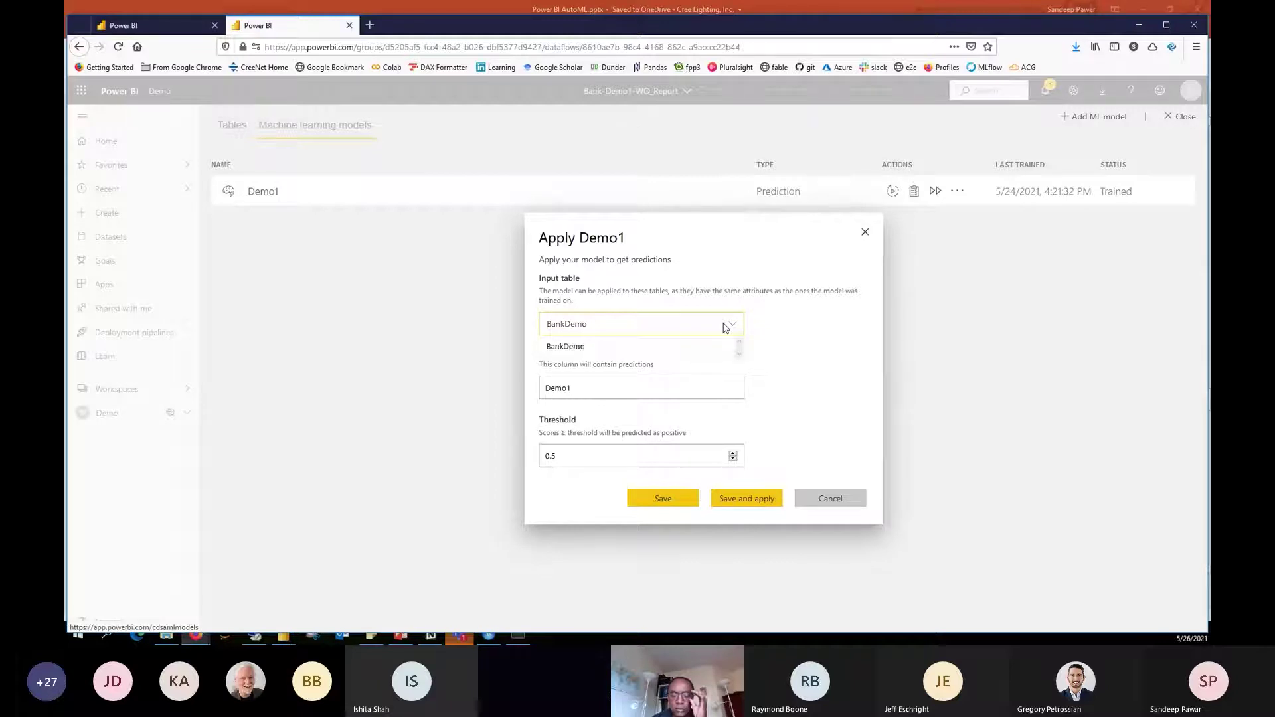
left_click(611, 347)
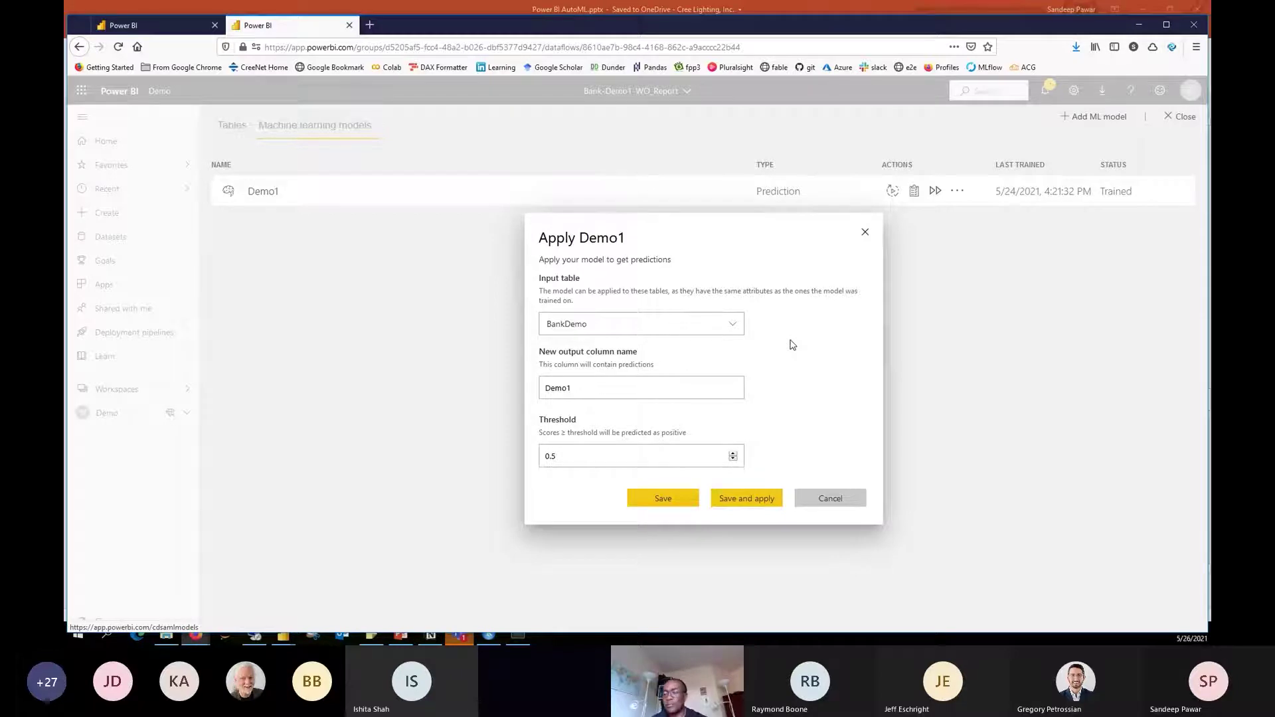
left_click_drag(585, 388, 438, 389)
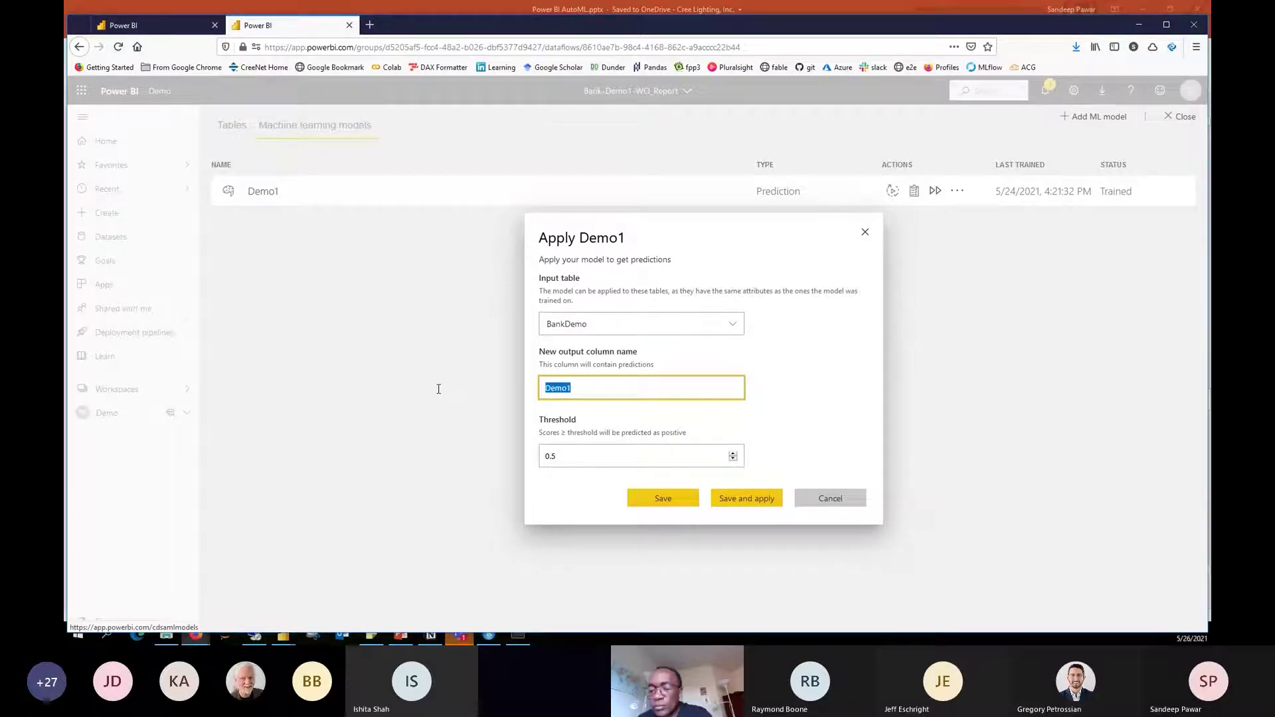
left_click(582, 448)
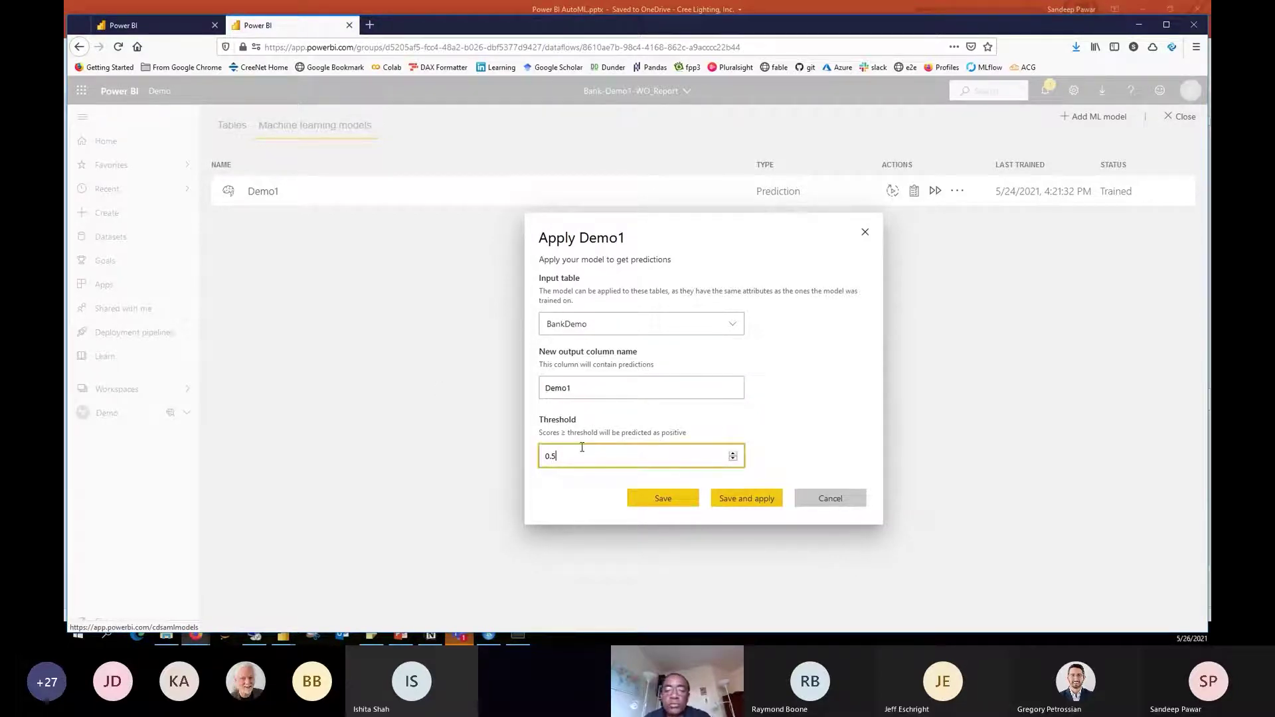
left_click_drag(582, 447, 478, 459)
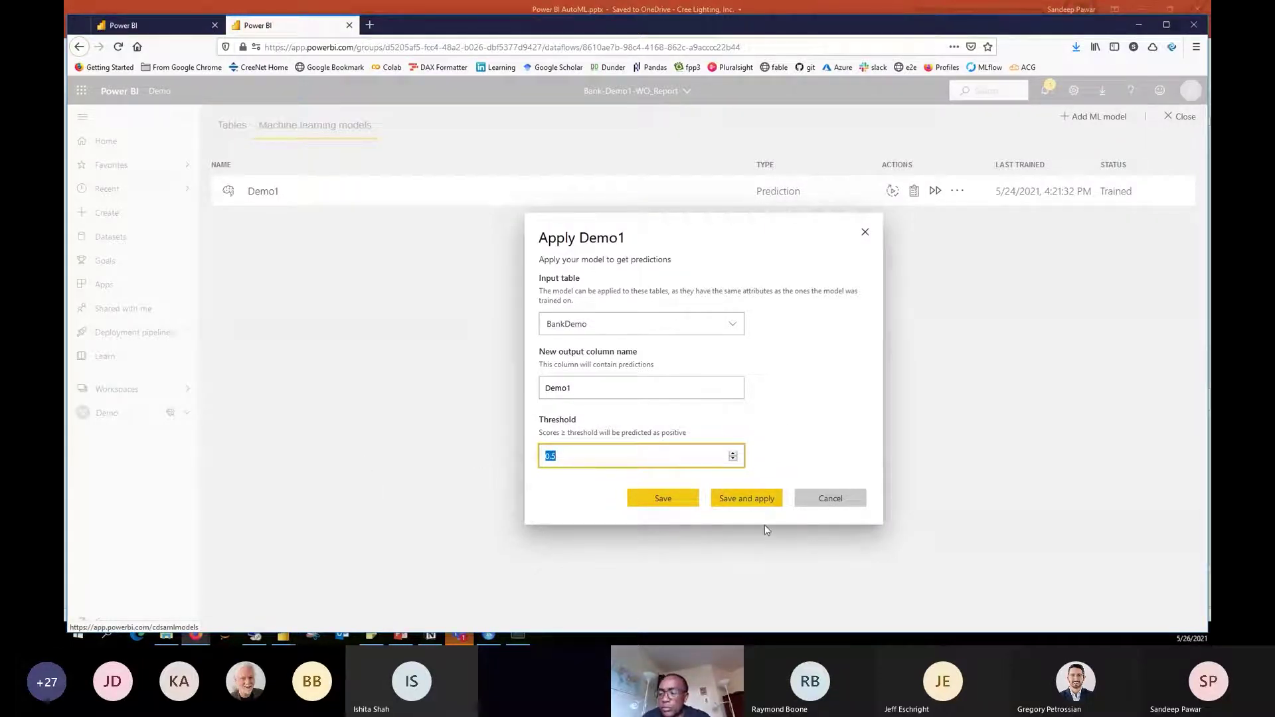
left_click(587, 454)
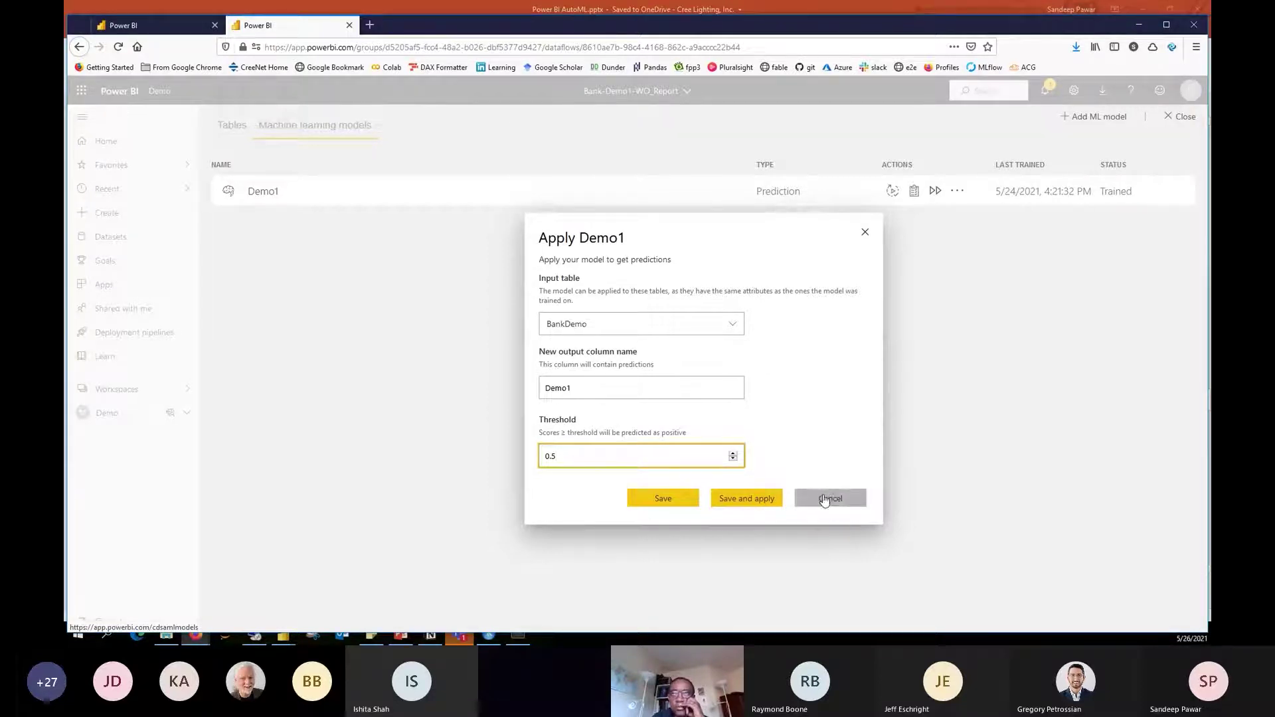
left_click(805, 505)
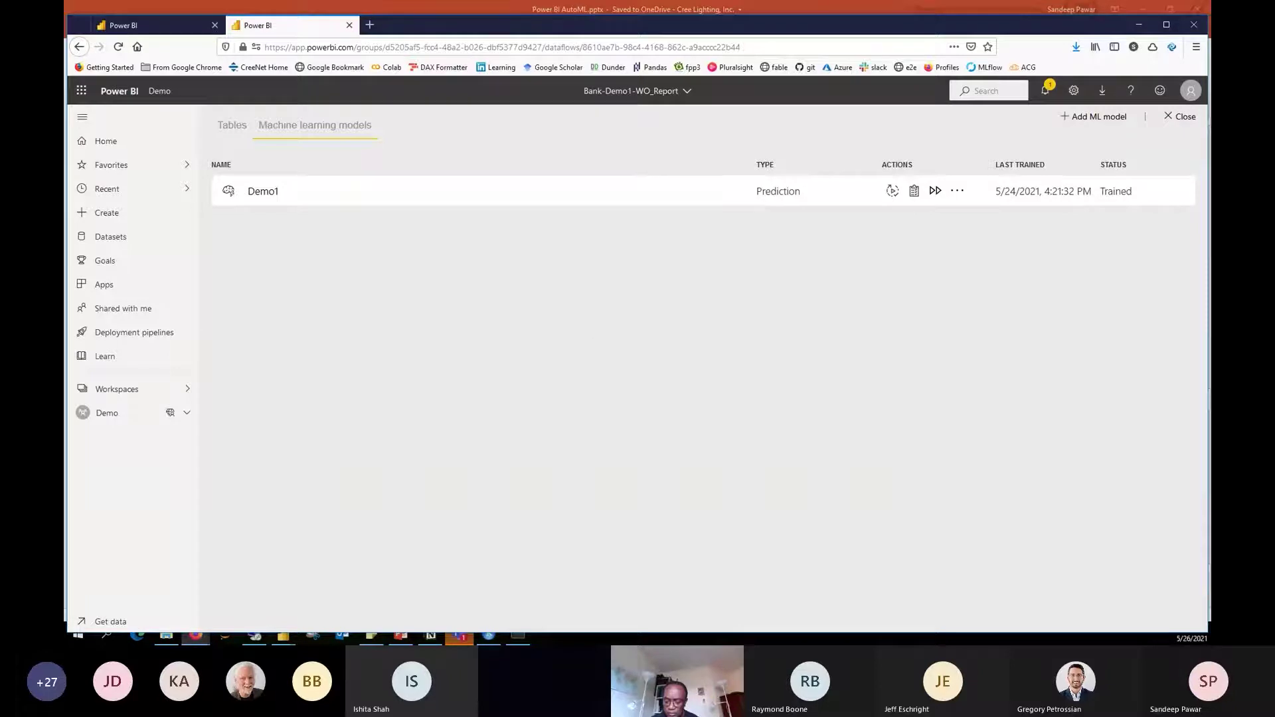
Switch to the Power BI AutoML presentation in PowerPoint and collapse the ribbon
key("alt+Tab")
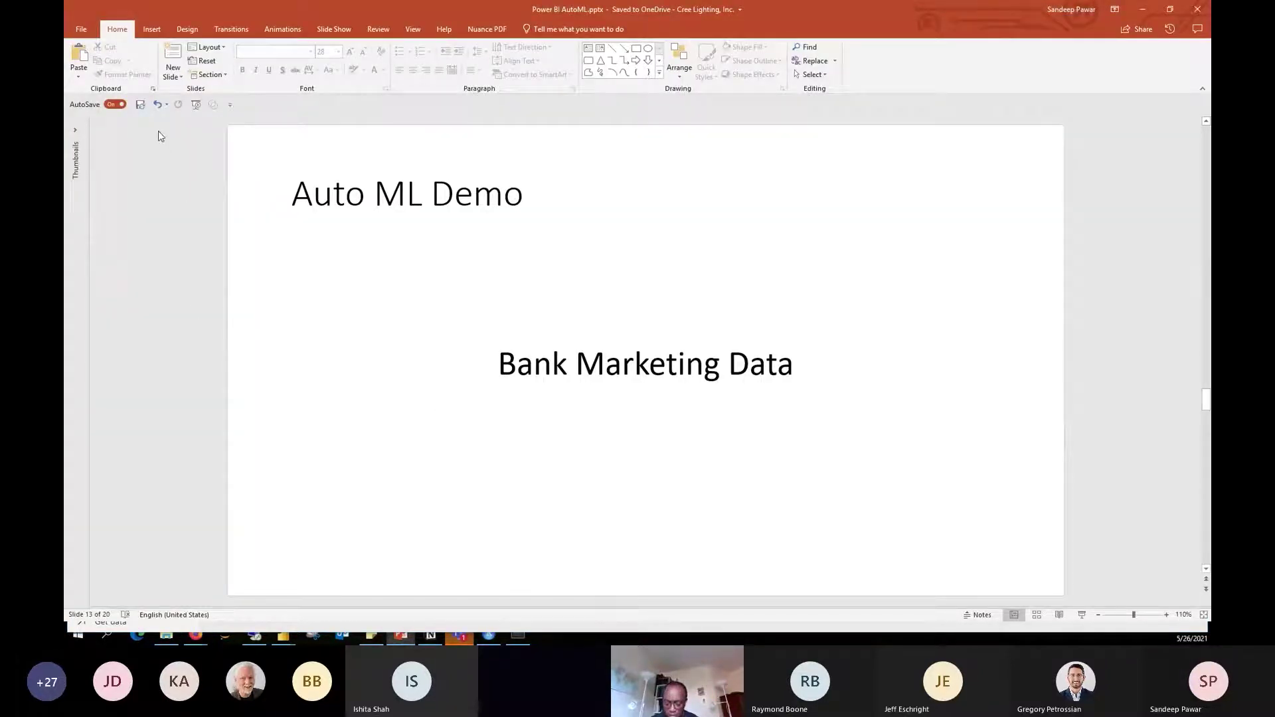
left_click(1203, 89)
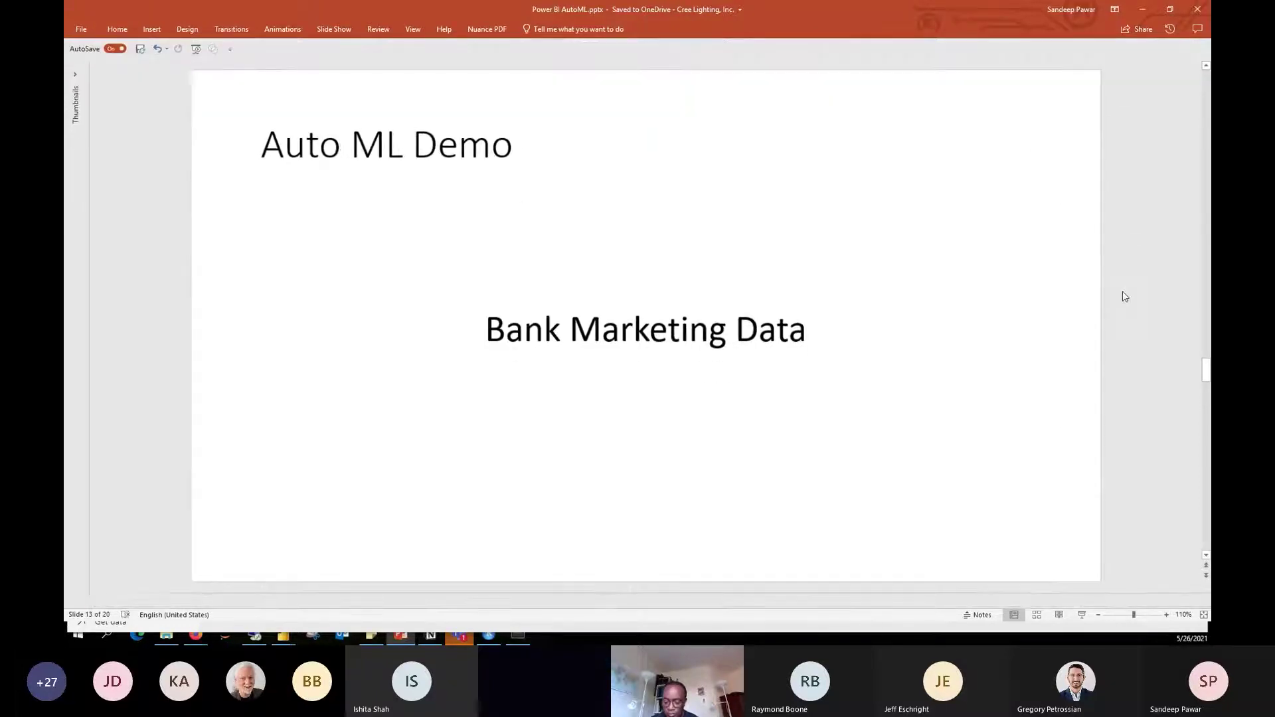
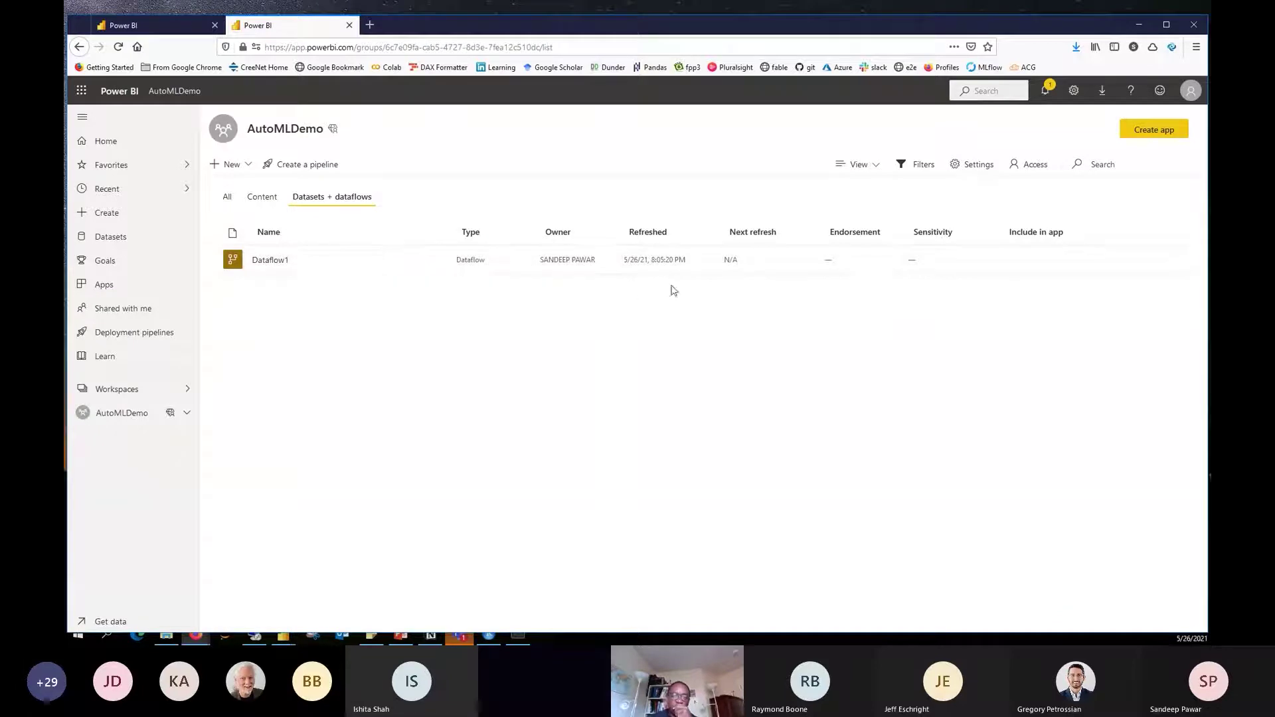
Open the Query table of Dataflow1 in the AutoMLDemo workspace for editing and rename the query AllData
left_click(280, 269)
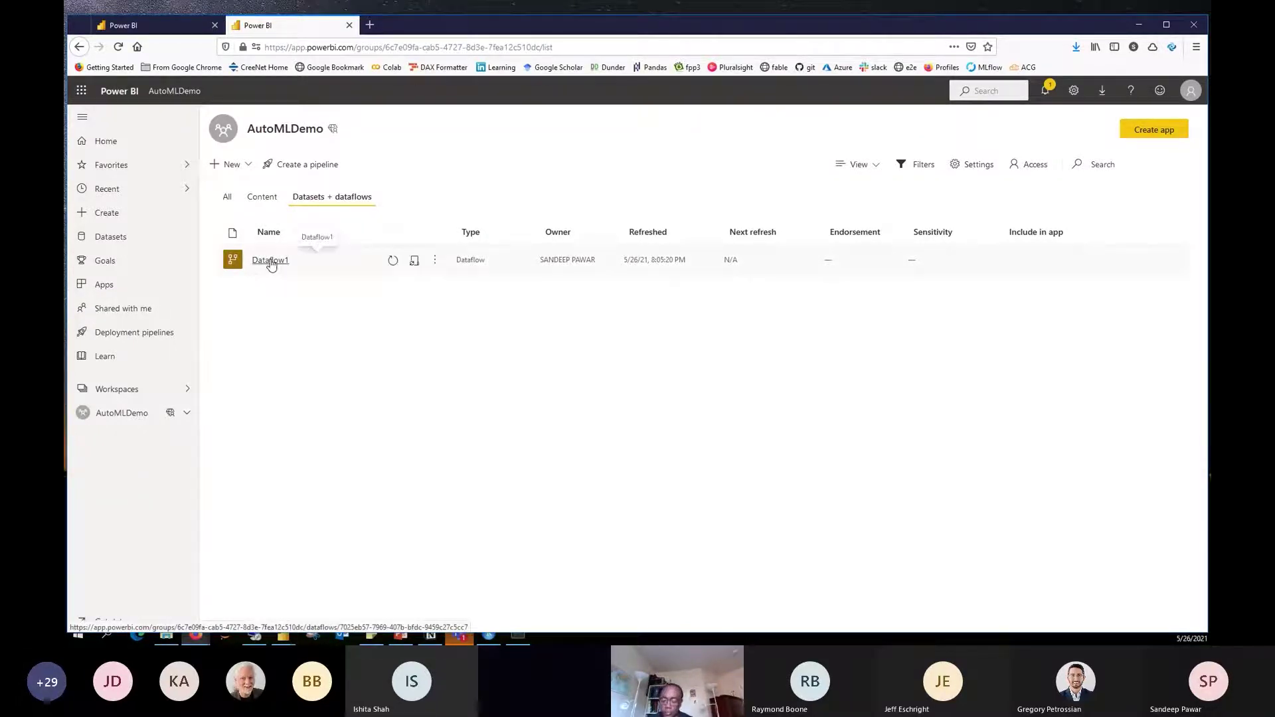
left_click(270, 261)
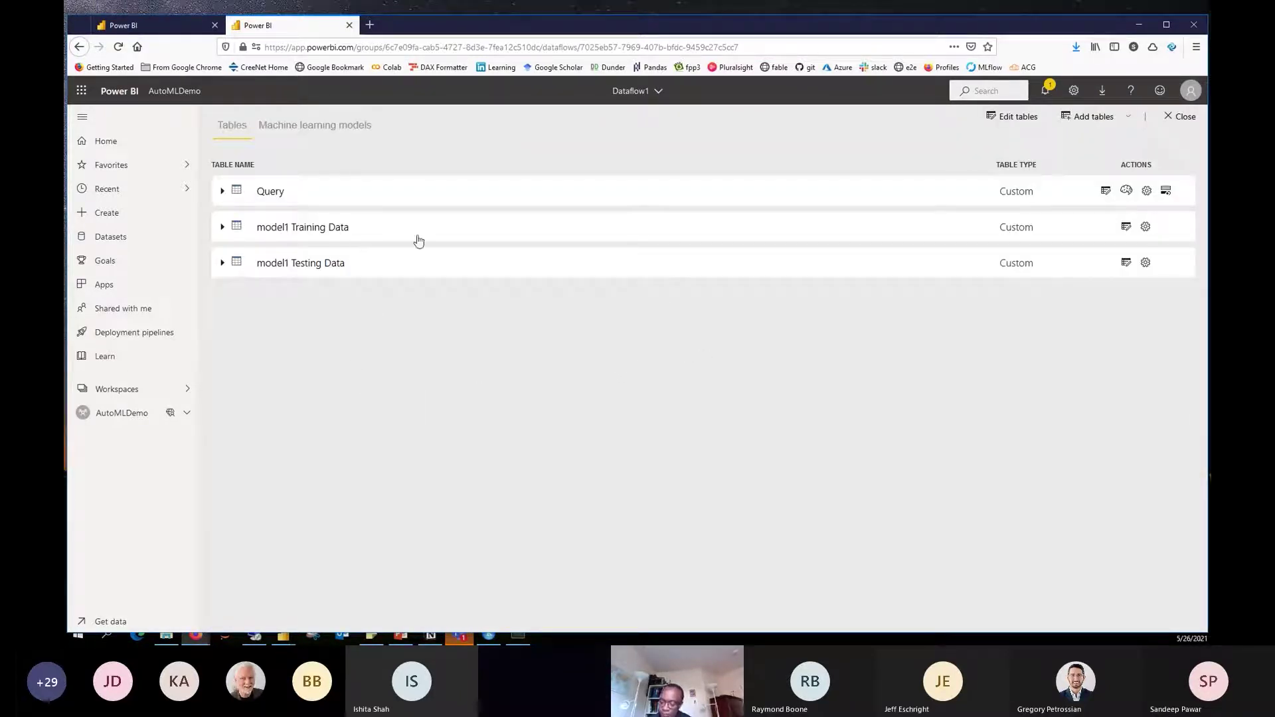
left_click(1106, 191)
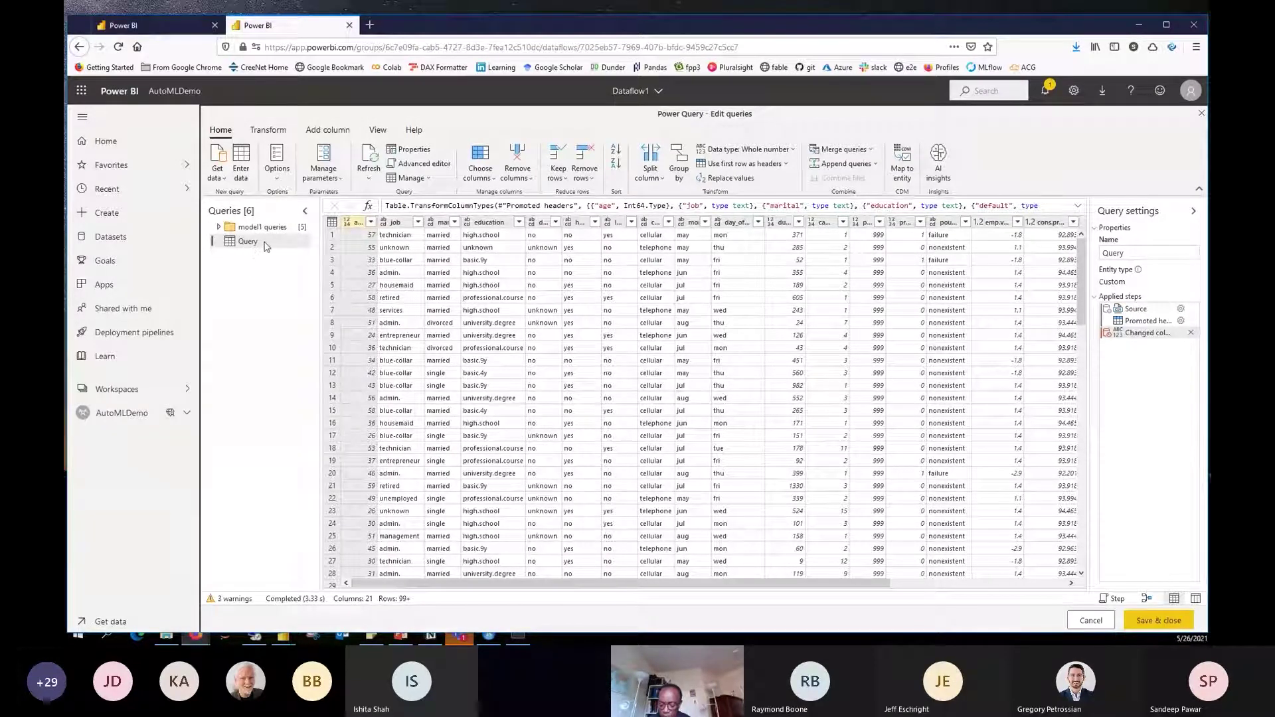
double_click(265, 242)
type("AllData")
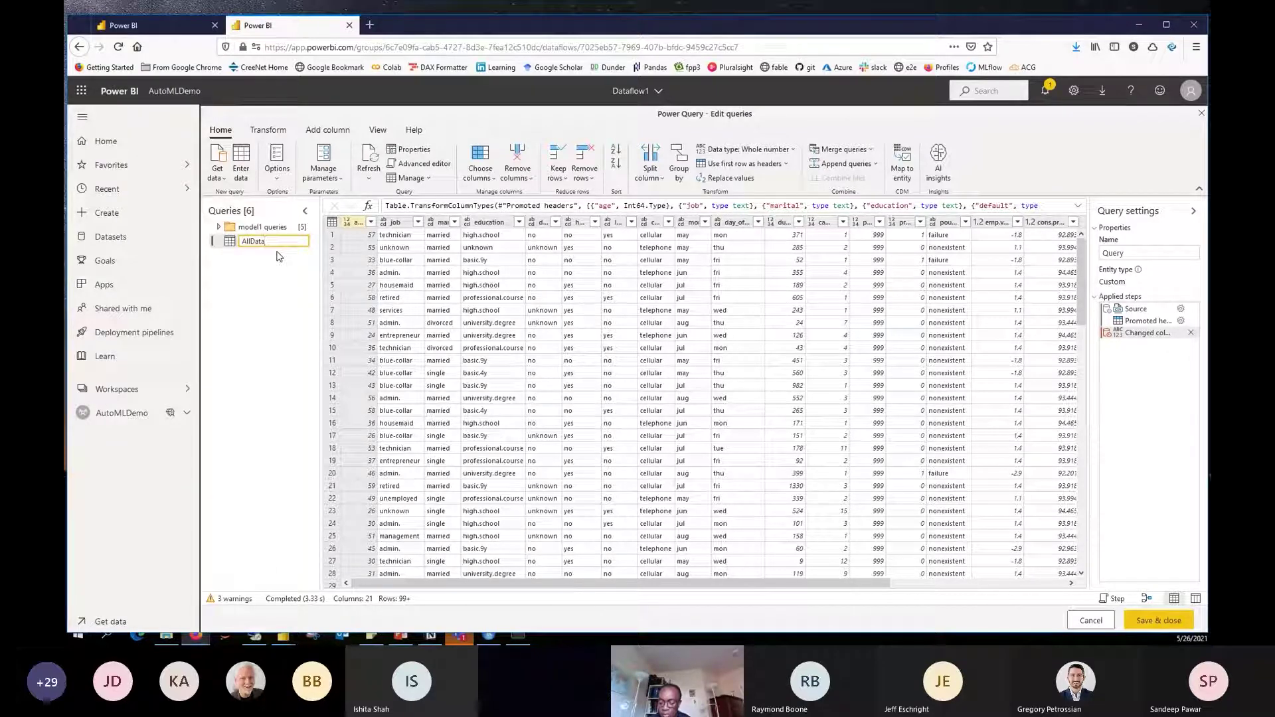
key("Return")
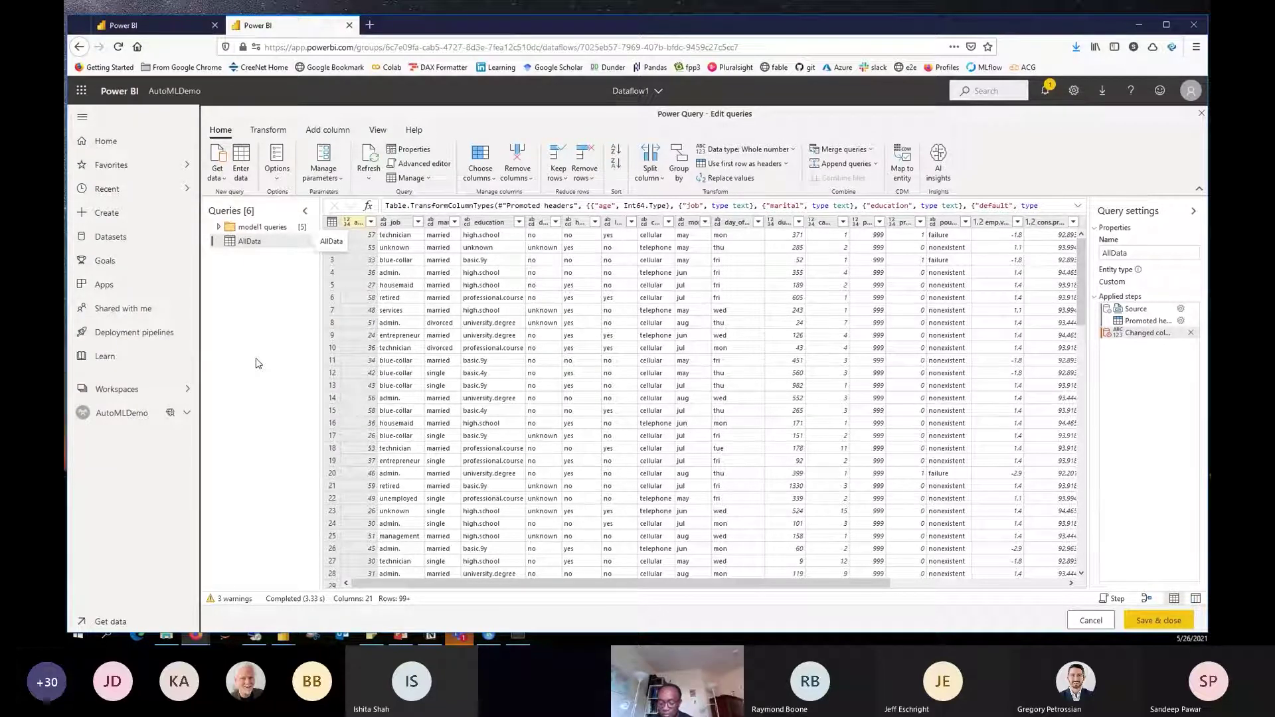
Add an index column starting from 0 to the AllData query
left_click_drag(652, 583, 829, 590)
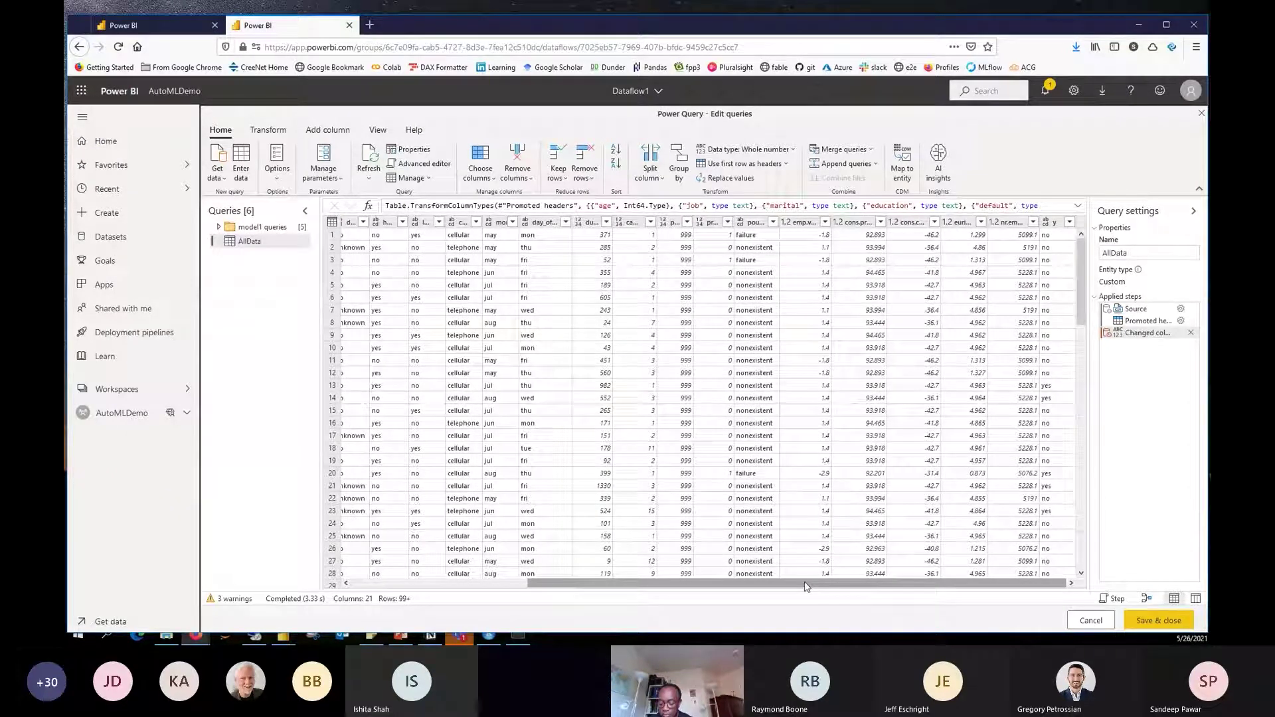
left_click(276, 134)
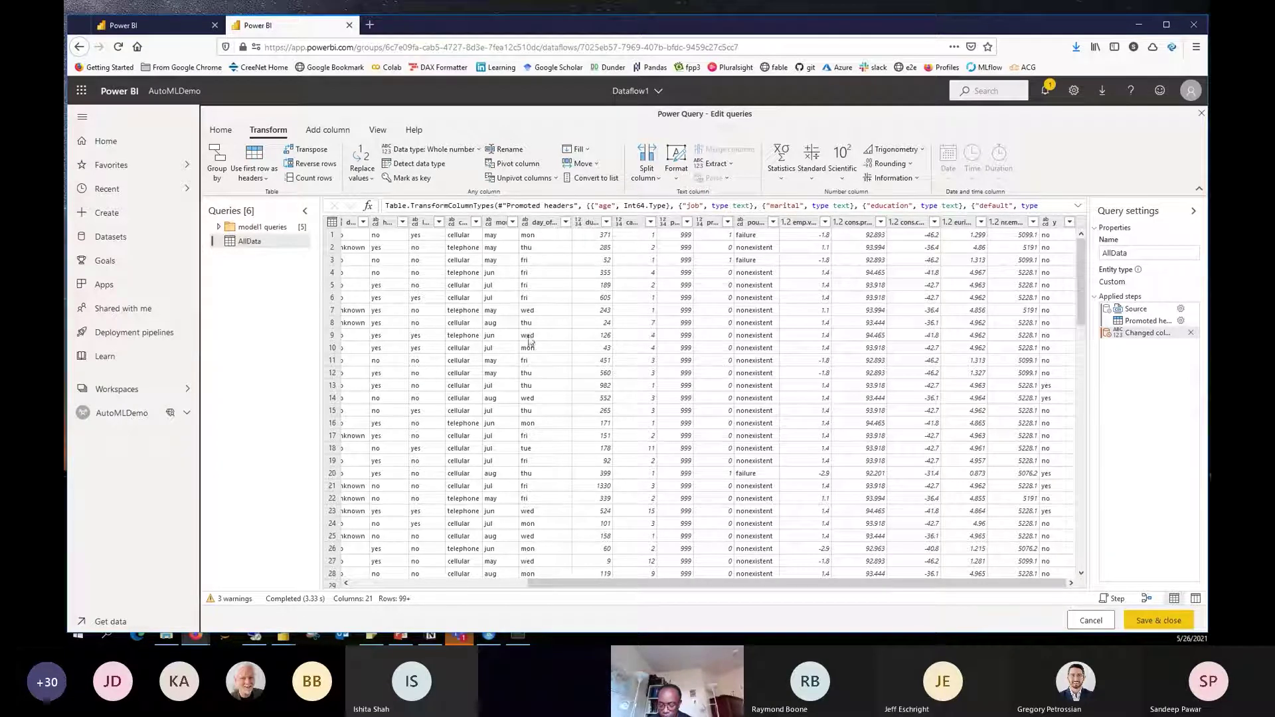
left_click(328, 130)
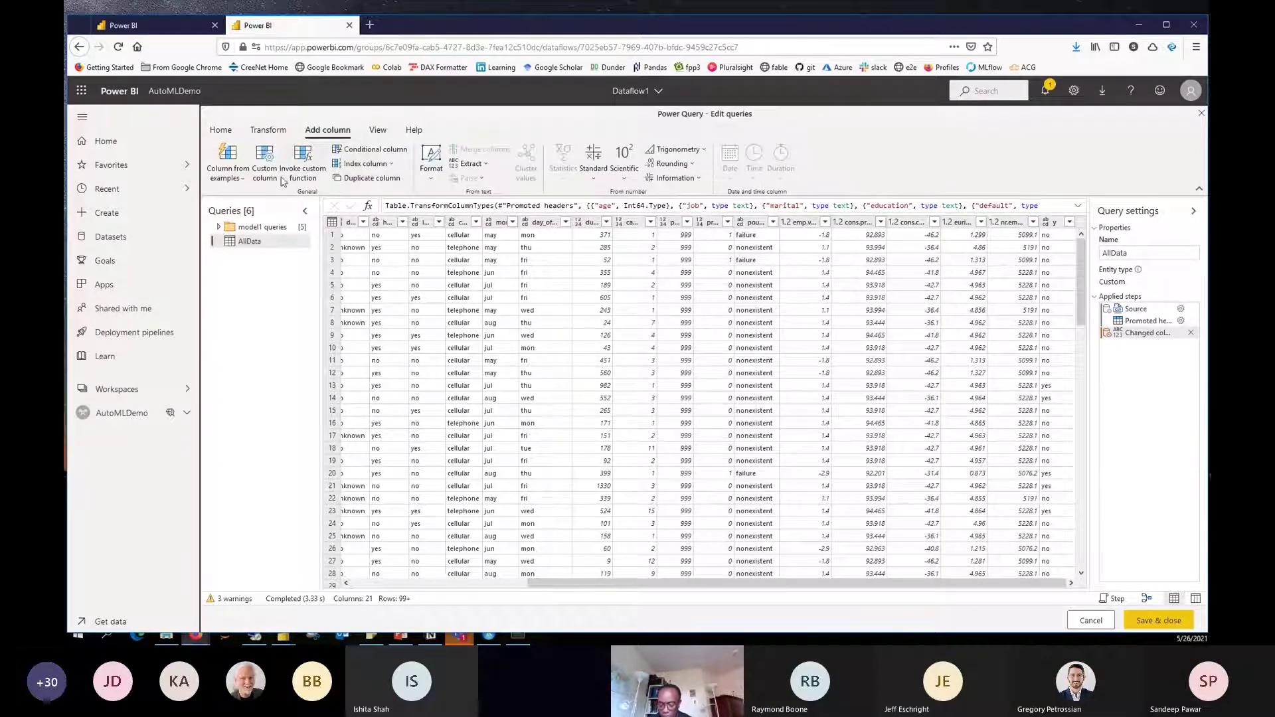
left_click(264, 164)
left_click(839, 482)
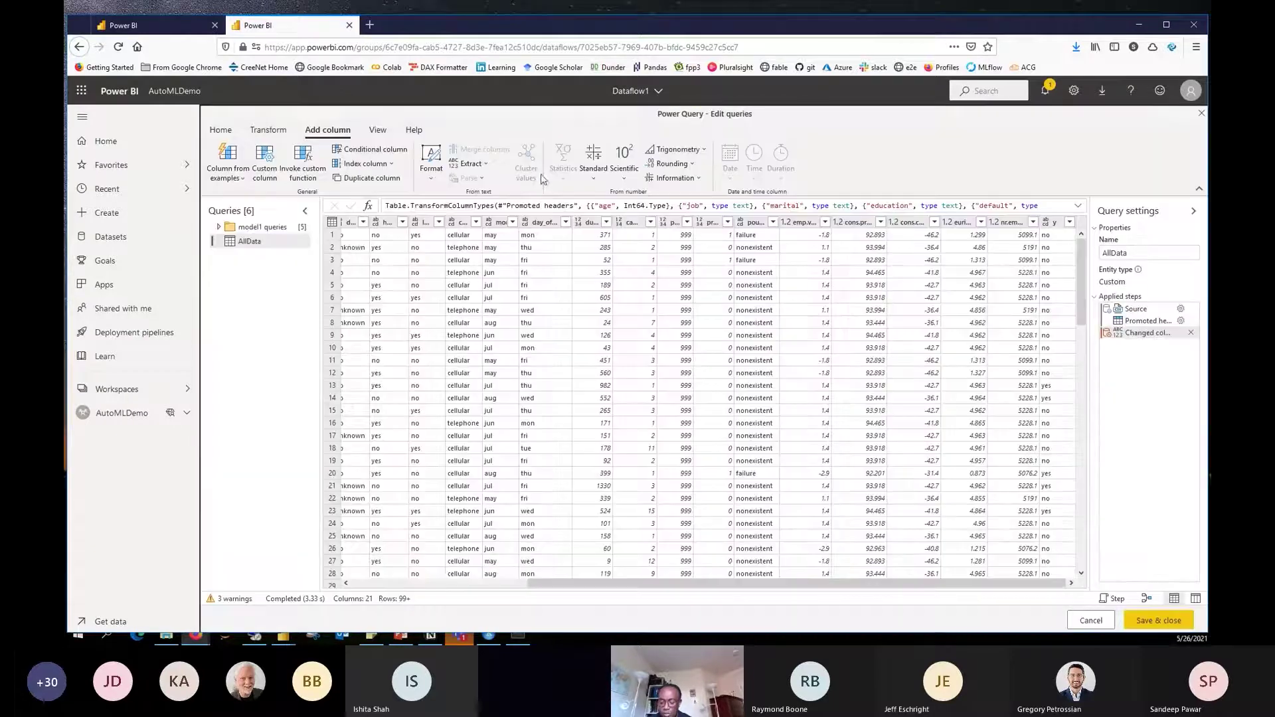
left_click(367, 164)
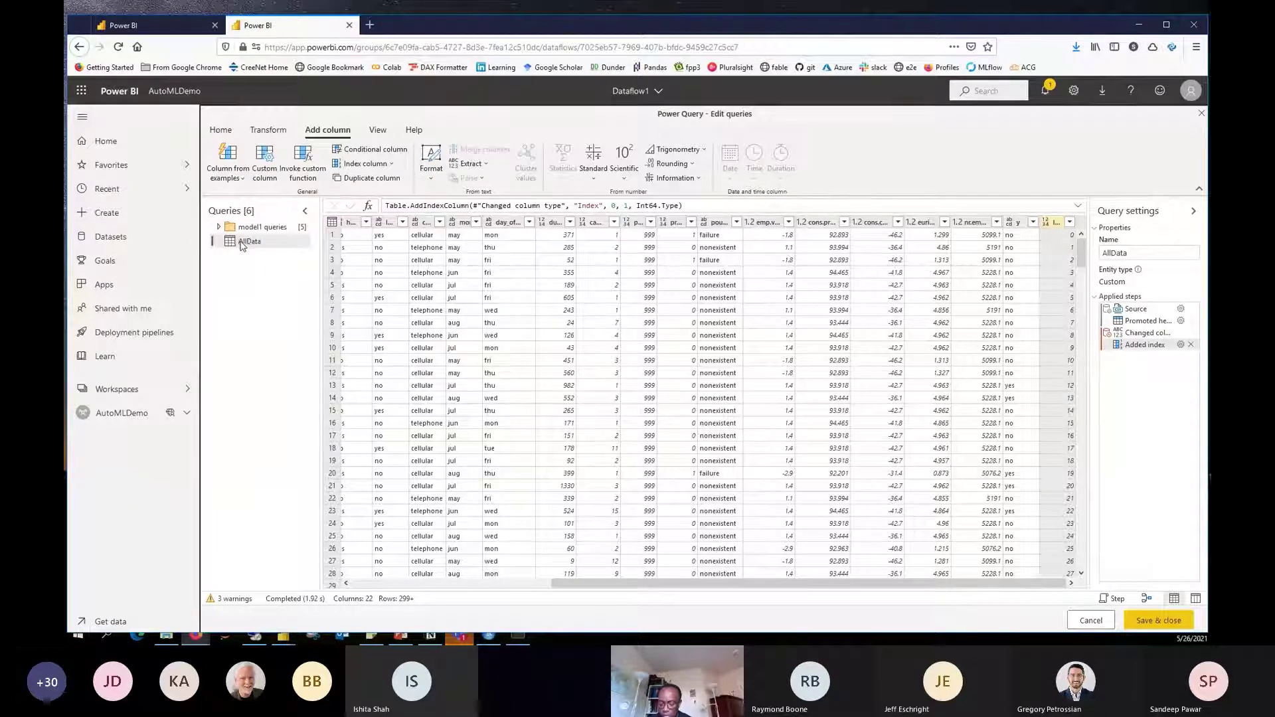
Disable loading of the AllData query and create a query referencing it, named TrainingData
right_click(242, 243)
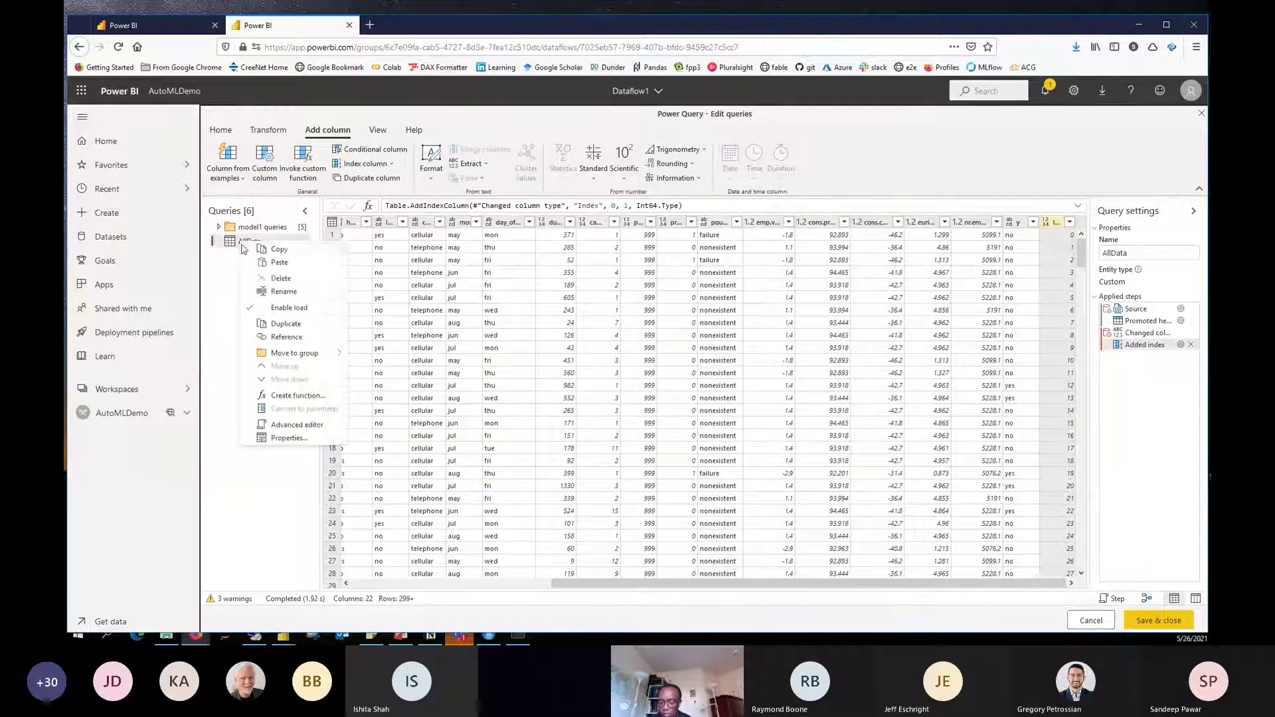
left_click(287, 323)
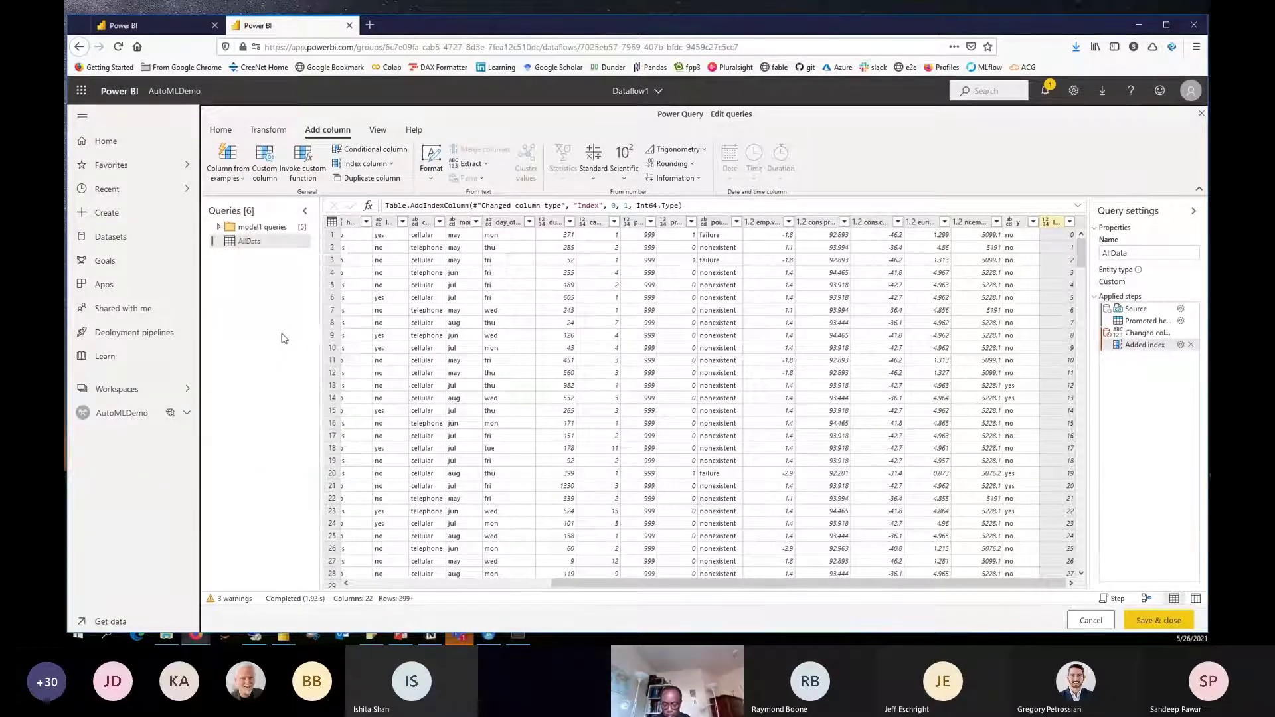
right_click(245, 243)
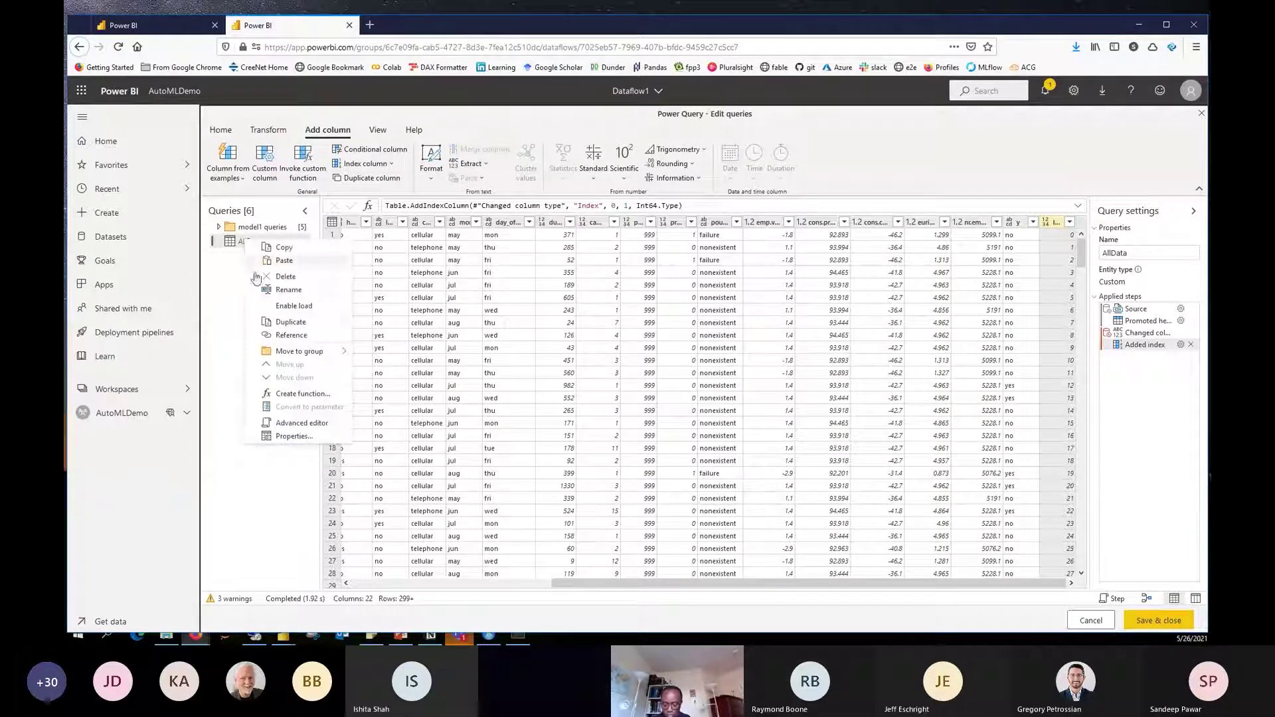
left_click(292, 335)
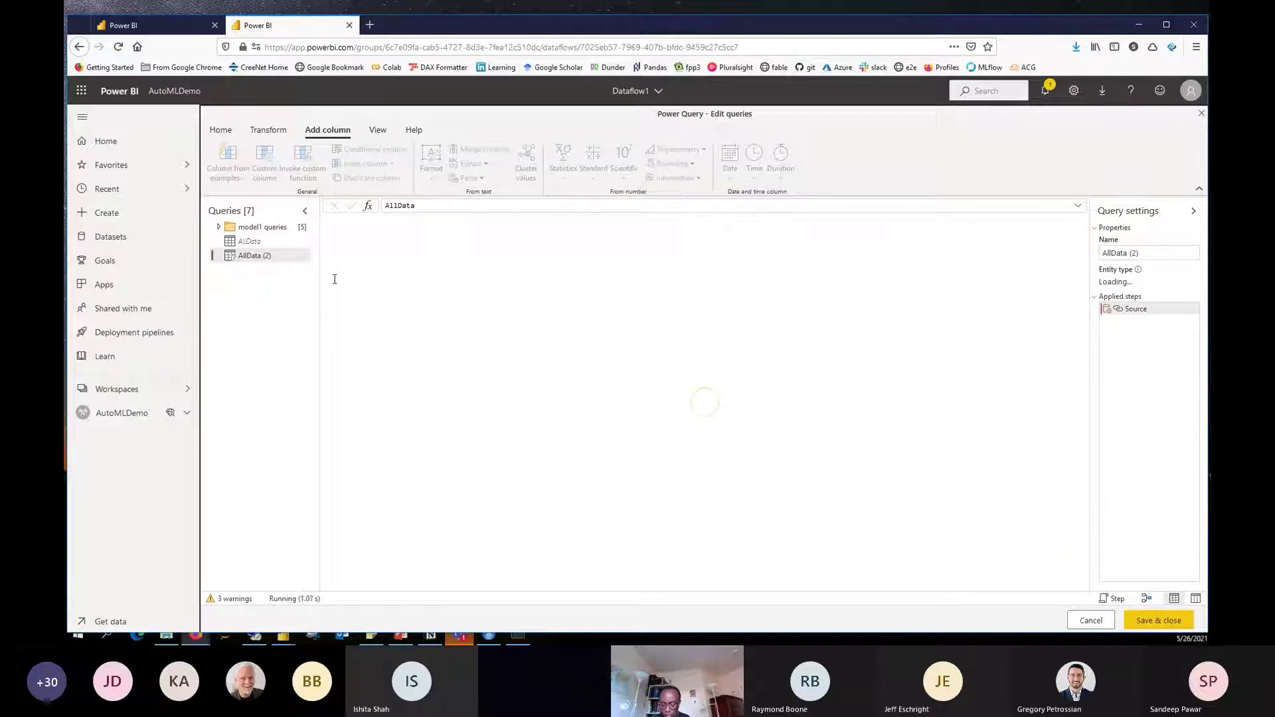
key("F2")
type("TrainingData")
left_click(257, 358)
Filter TrainingData to keep only rows where Index is less than or equal to 28000
left_click_drag(550, 589, 930, 588)
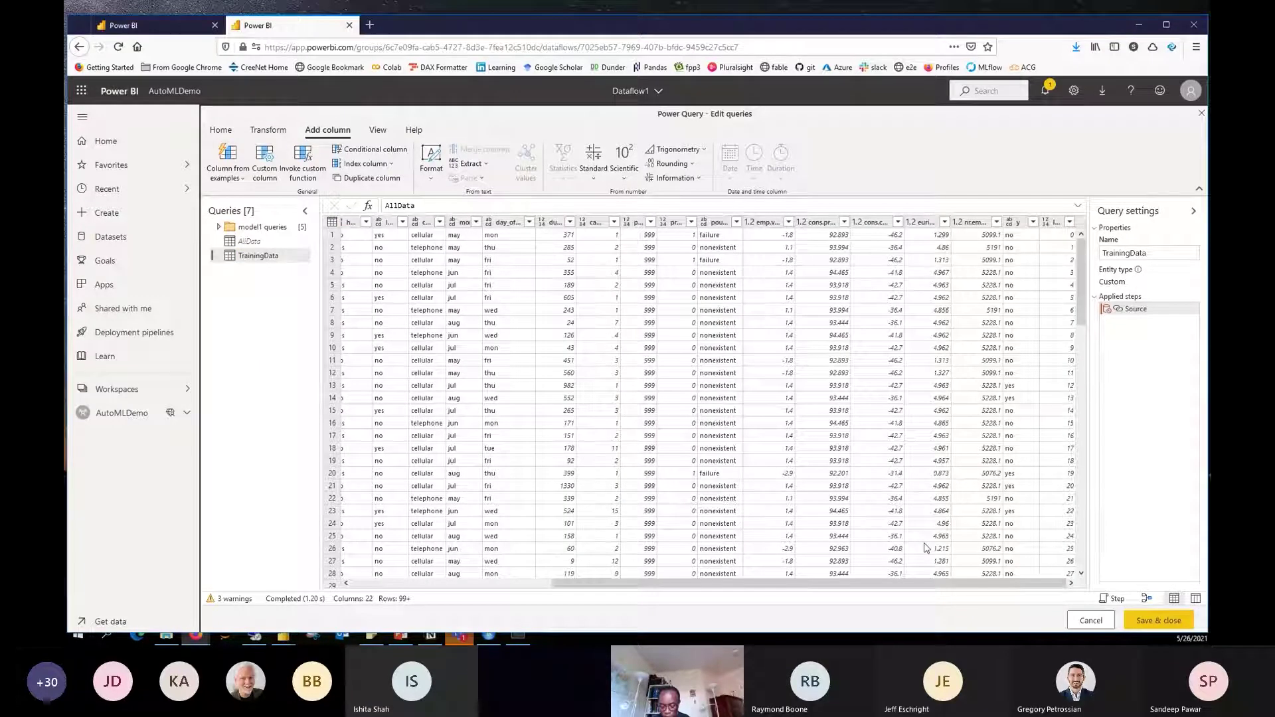
left_click(1070, 222)
left_click(1038, 451)
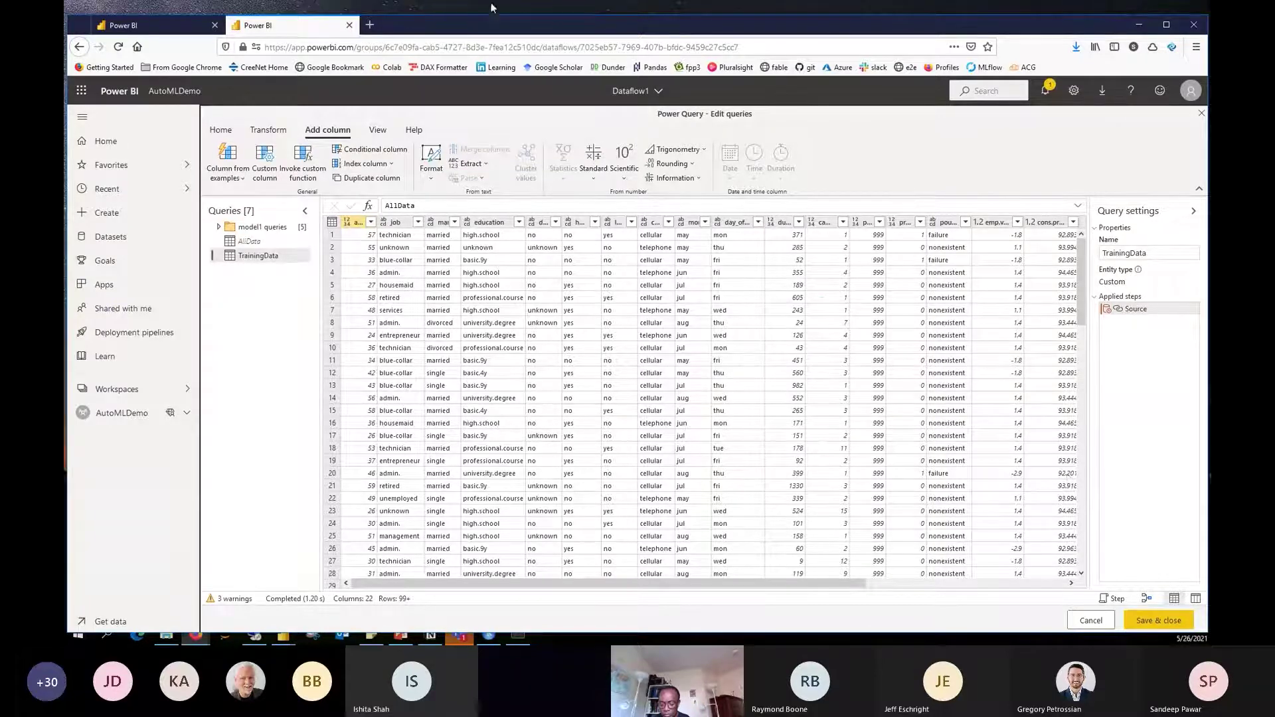
left_click_drag(863, 586, 1063, 588)
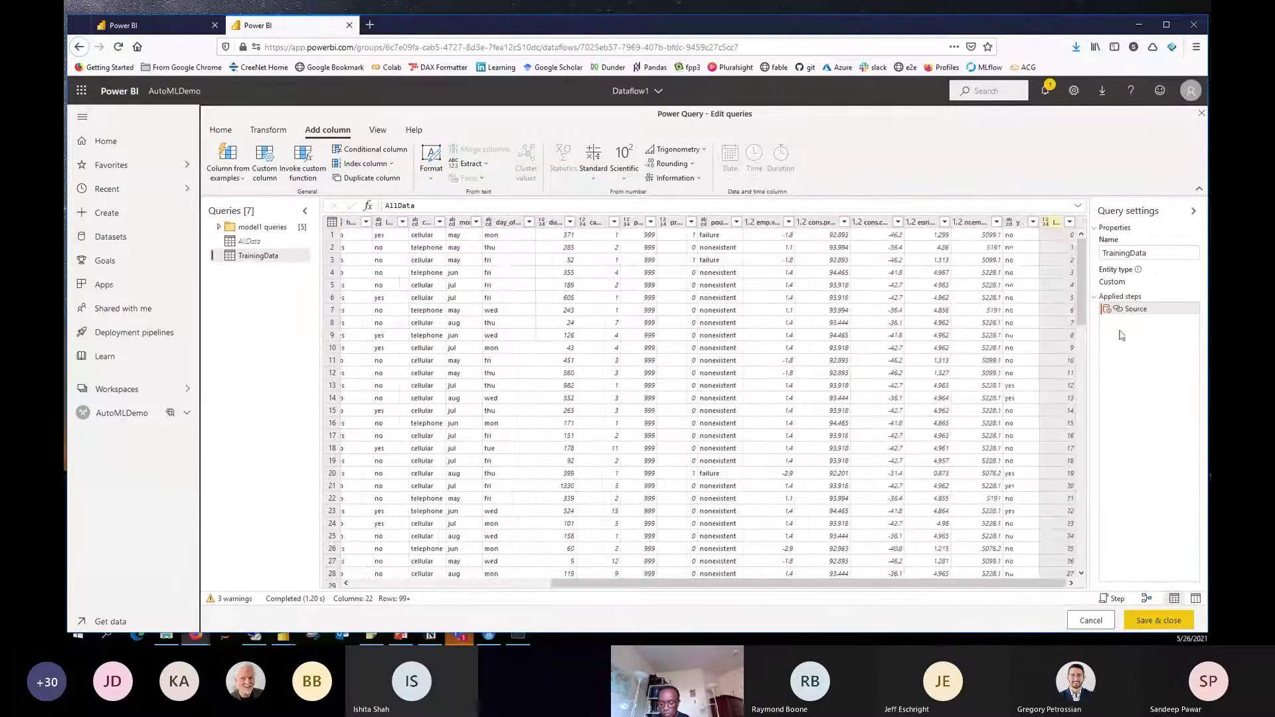
left_click(1070, 224)
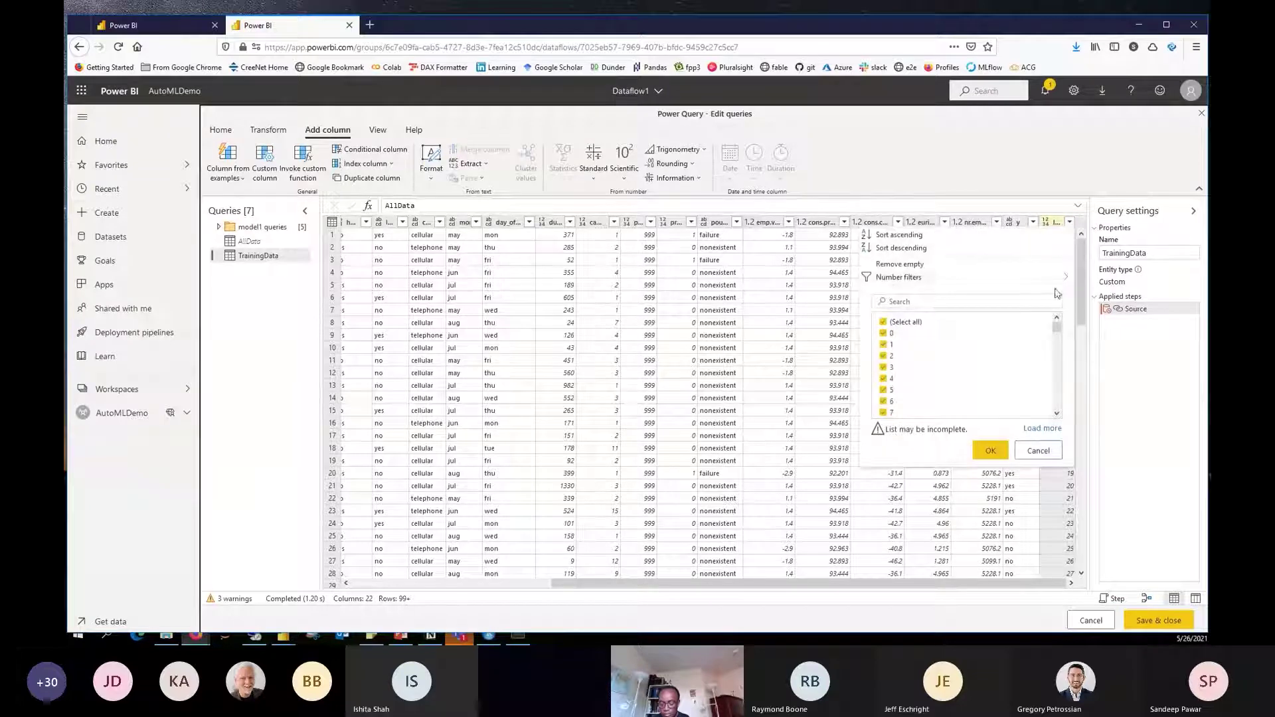
mouse_move(1056, 277)
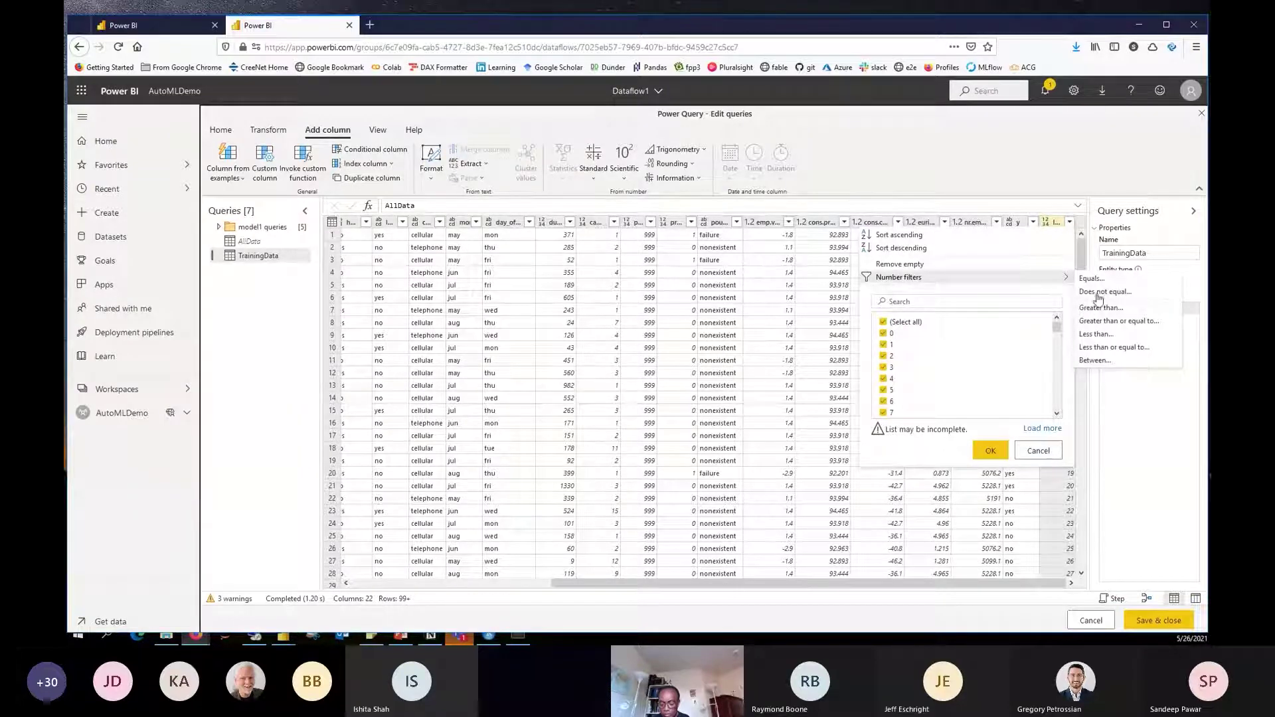
left_click(1114, 347)
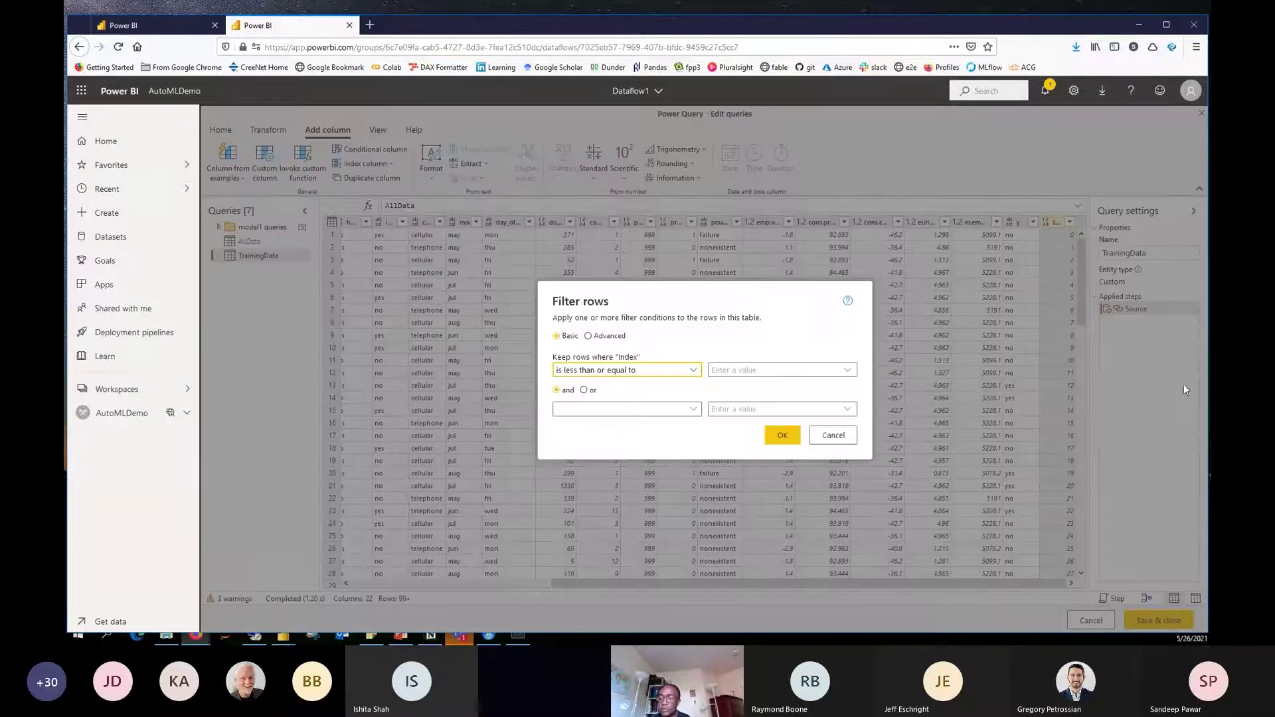
left_click(764, 372)
type("28000")
left_click(783, 435)
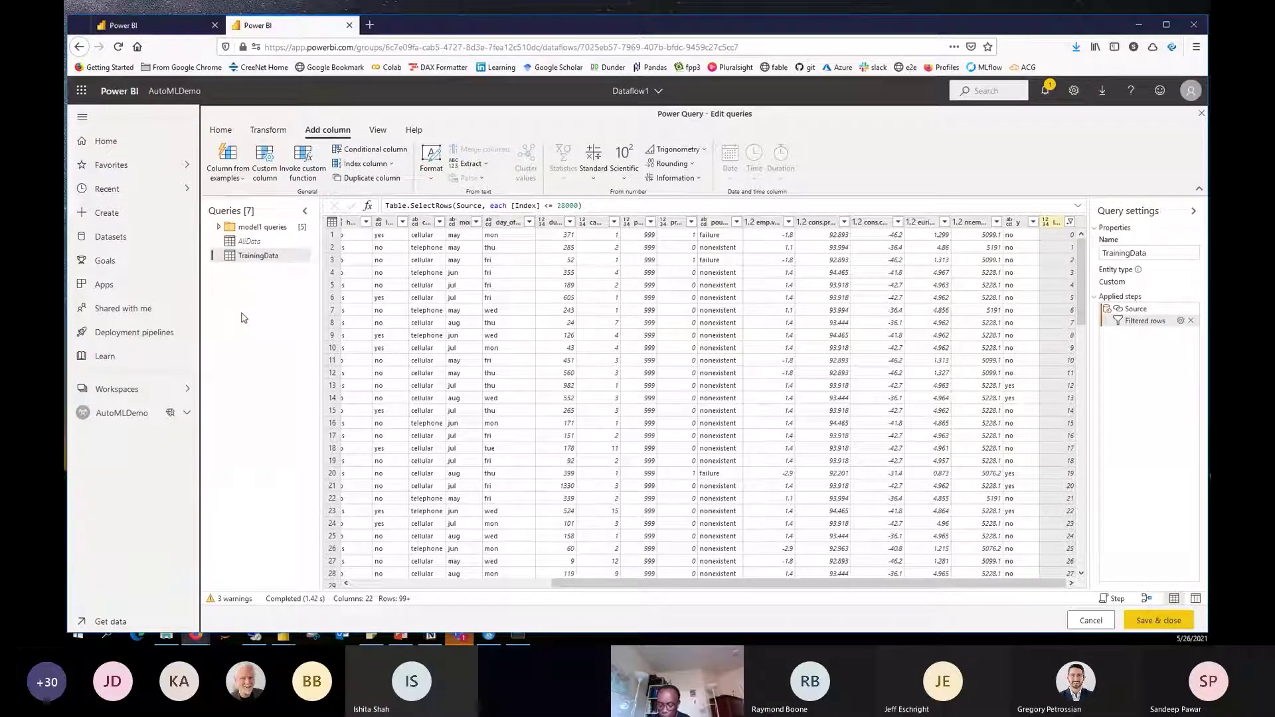
Create a second query referencing AllData and name it TestData
right_click(249, 245)
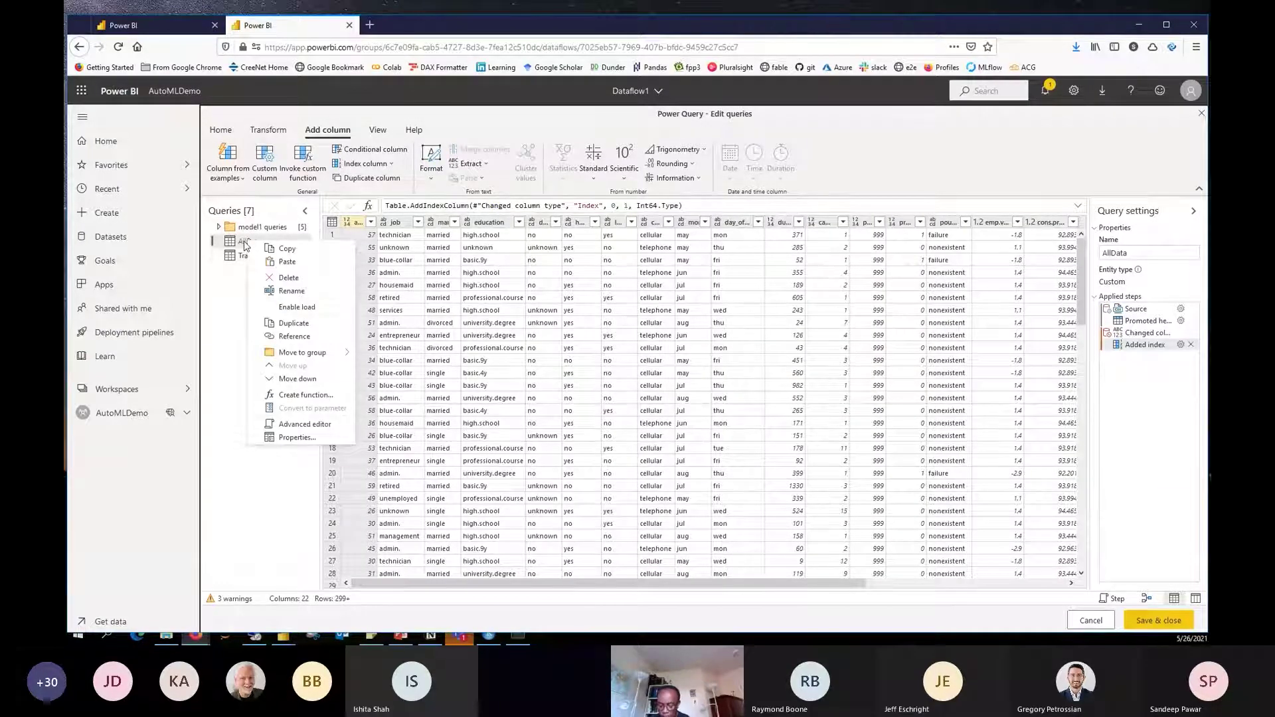
left_click(319, 424)
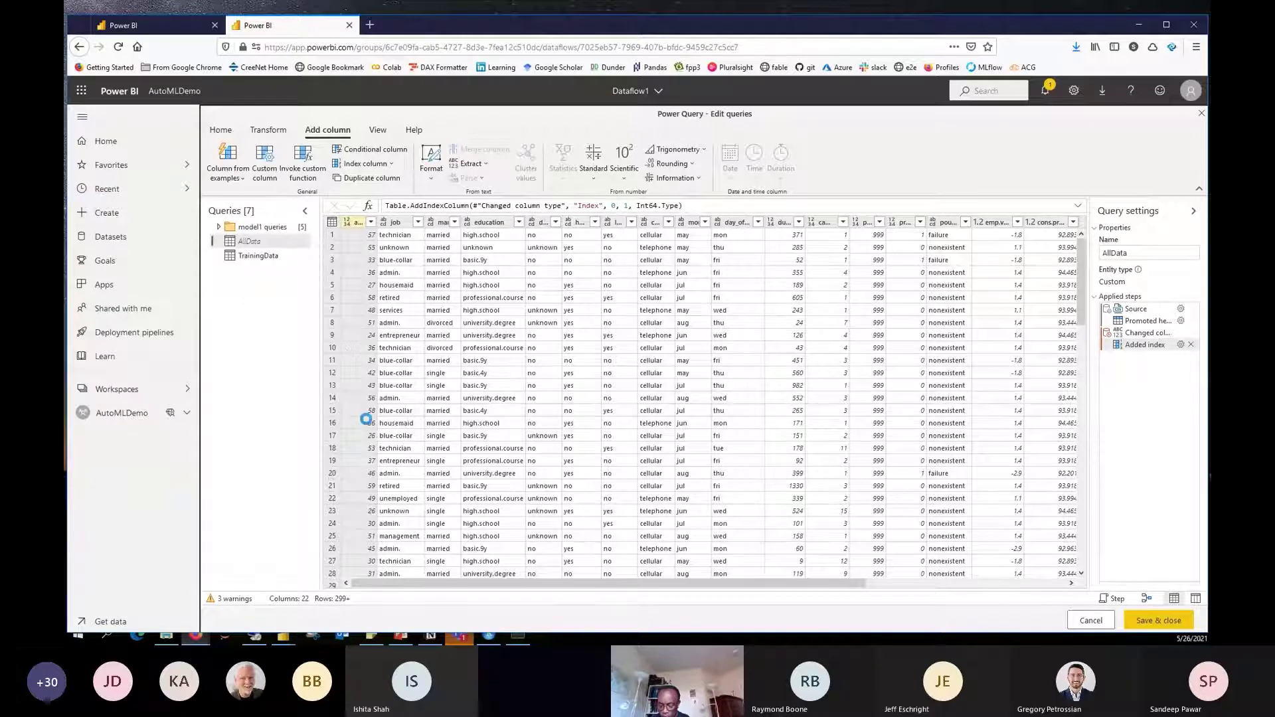
double_click(254, 271)
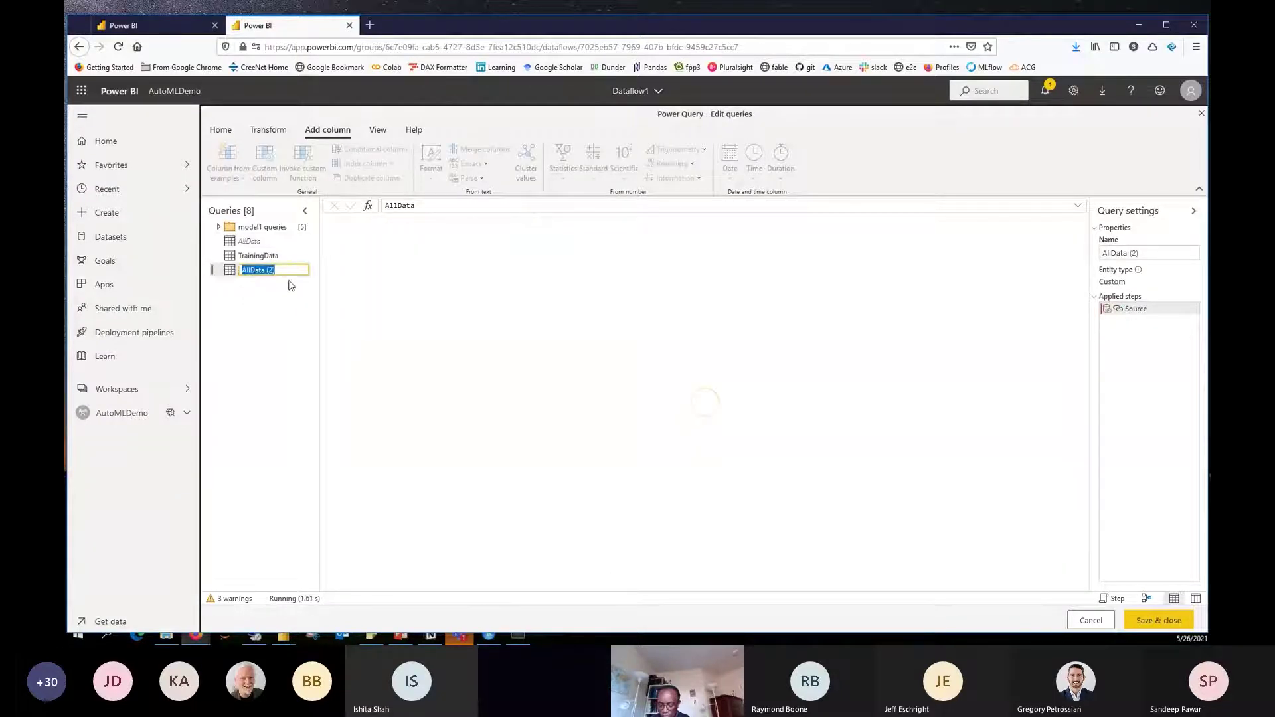
type("TestData")
key("Return")
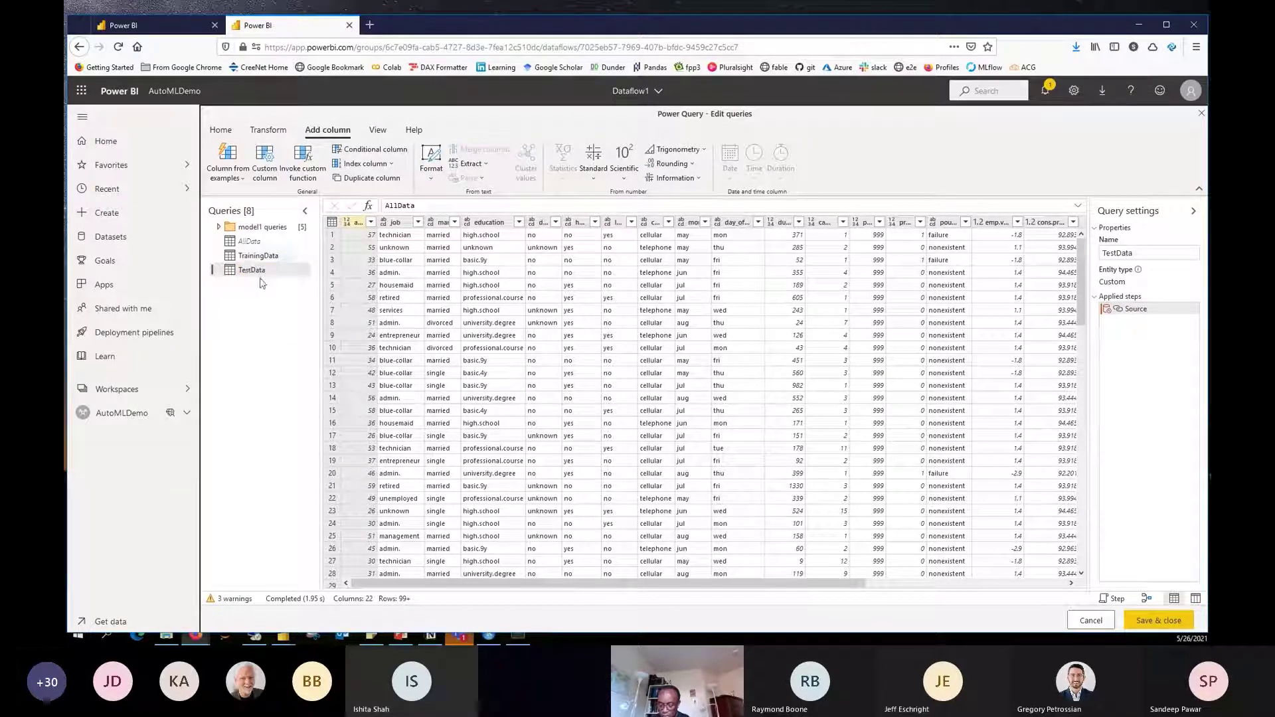
Filter TestData to keep only rows where Index is greater than or equal to 28000
left_click(259, 257)
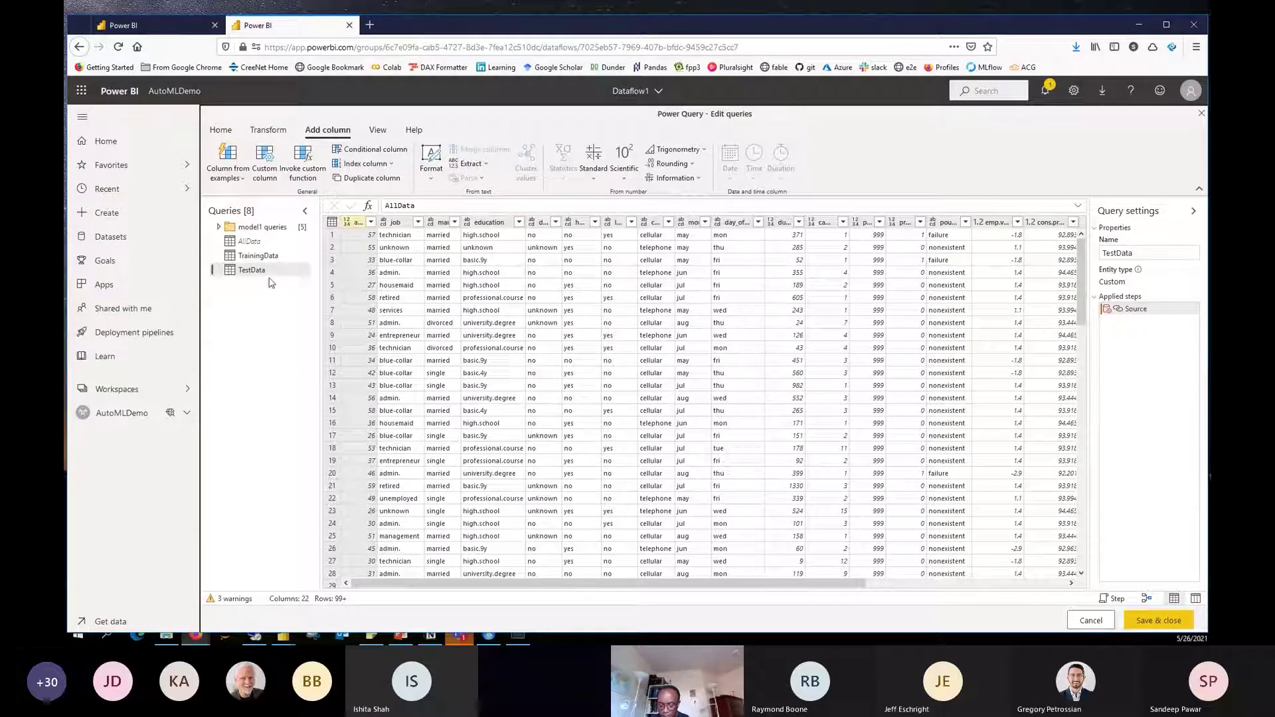
left_click_drag(734, 583, 934, 584)
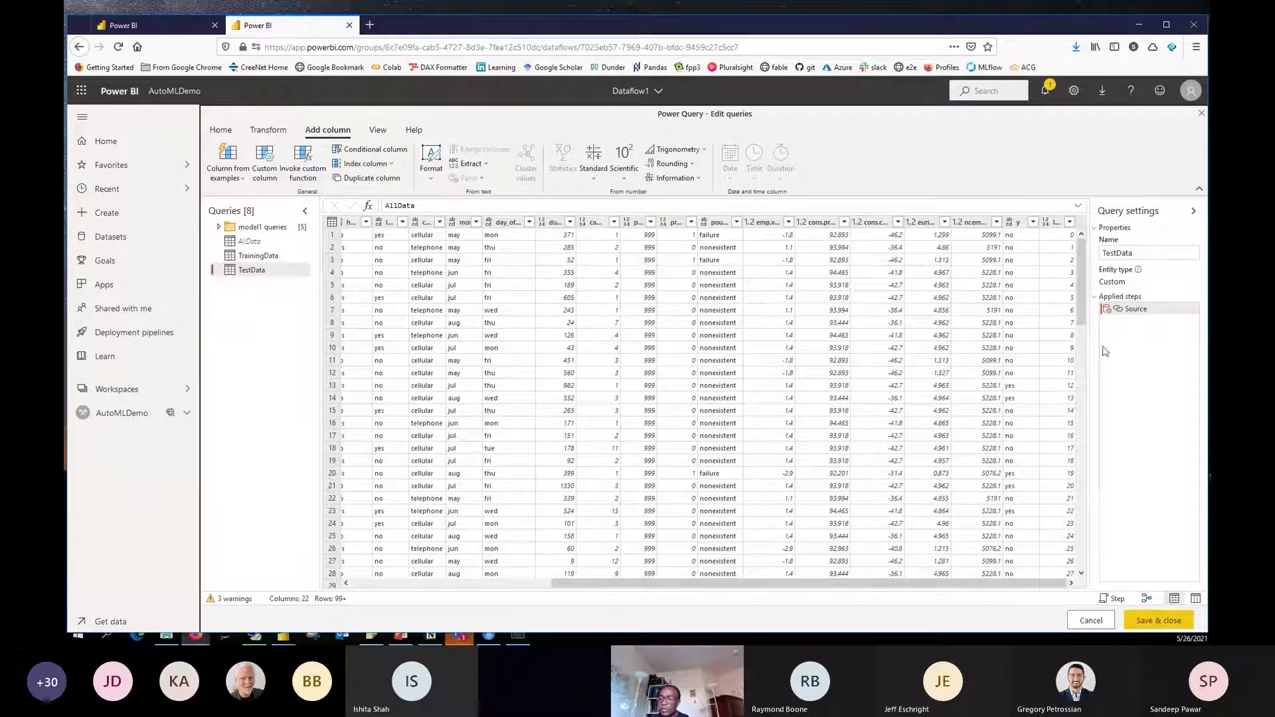
left_click(1069, 222)
mouse_move(964, 277)
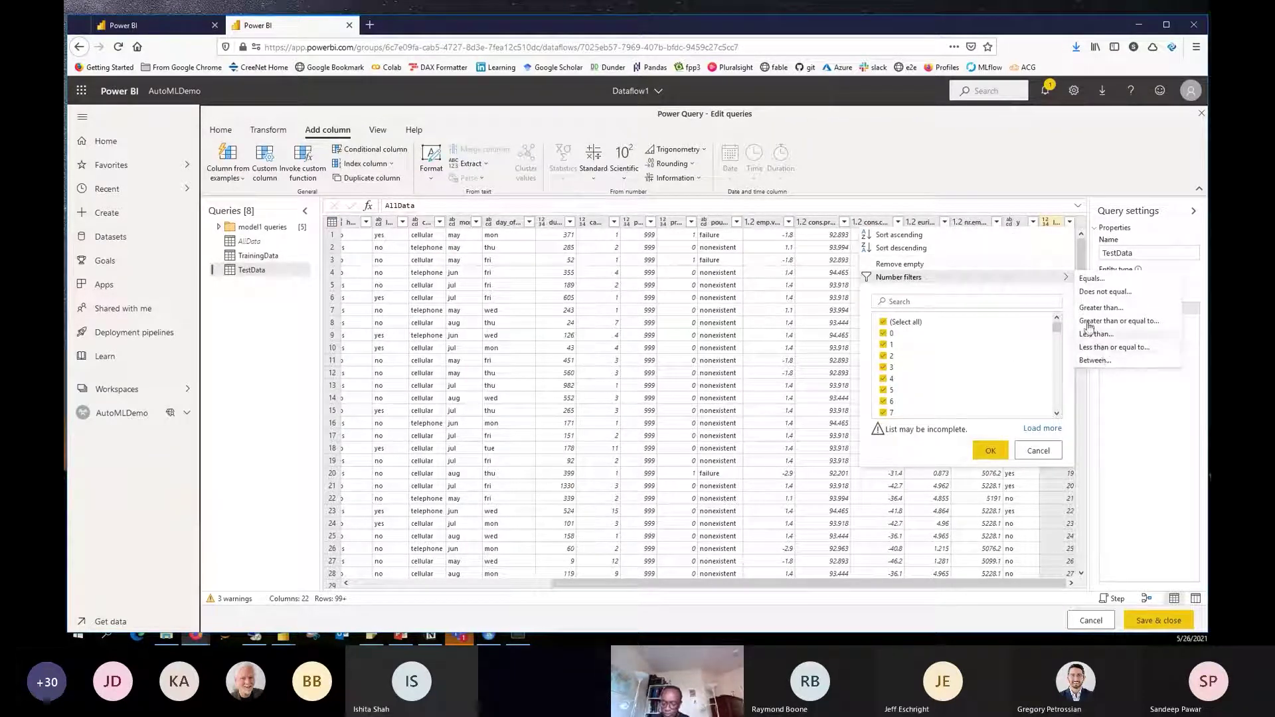
left_click(1123, 307)
left_click(663, 372)
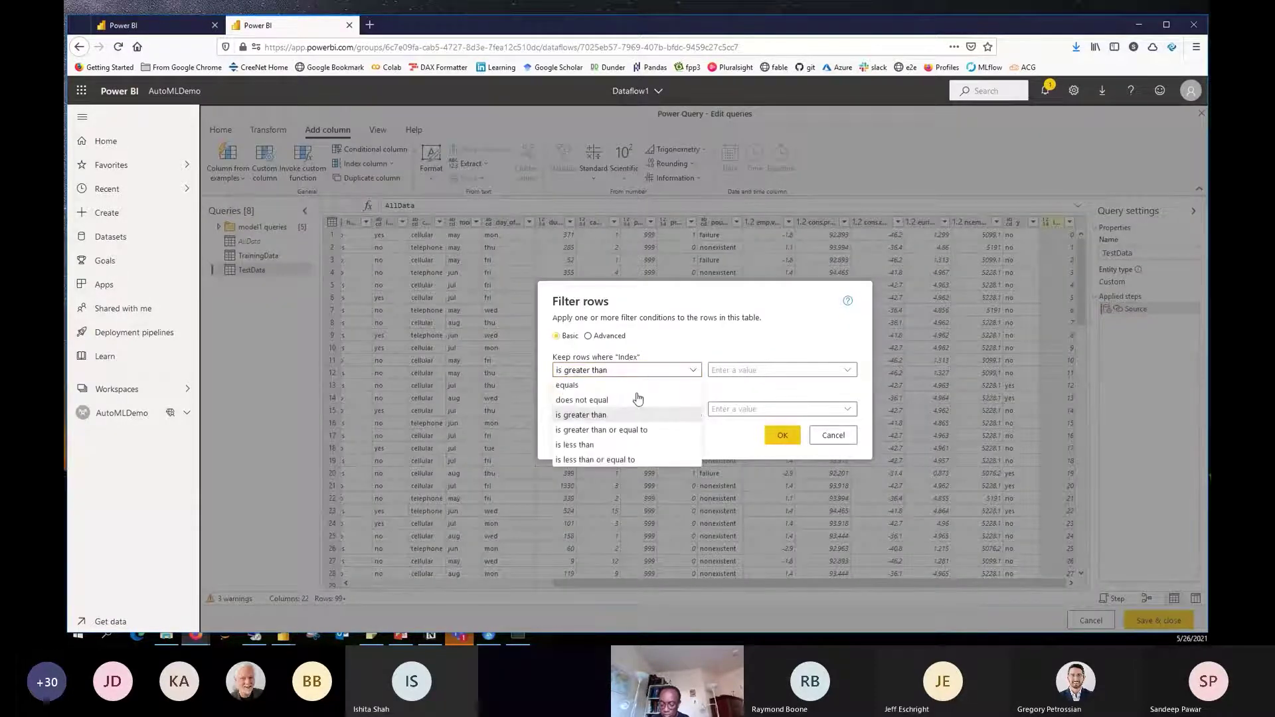
left_click(631, 430)
left_click(718, 370)
type("28000")
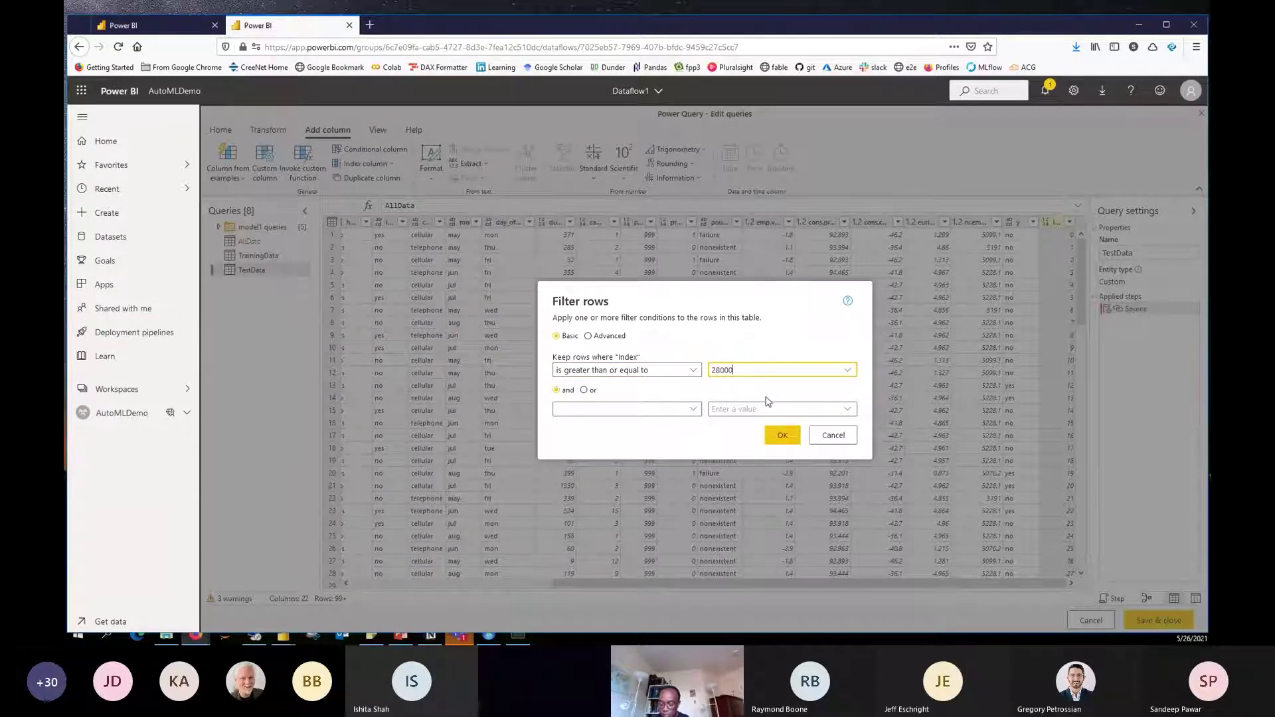
left_click(782, 435)
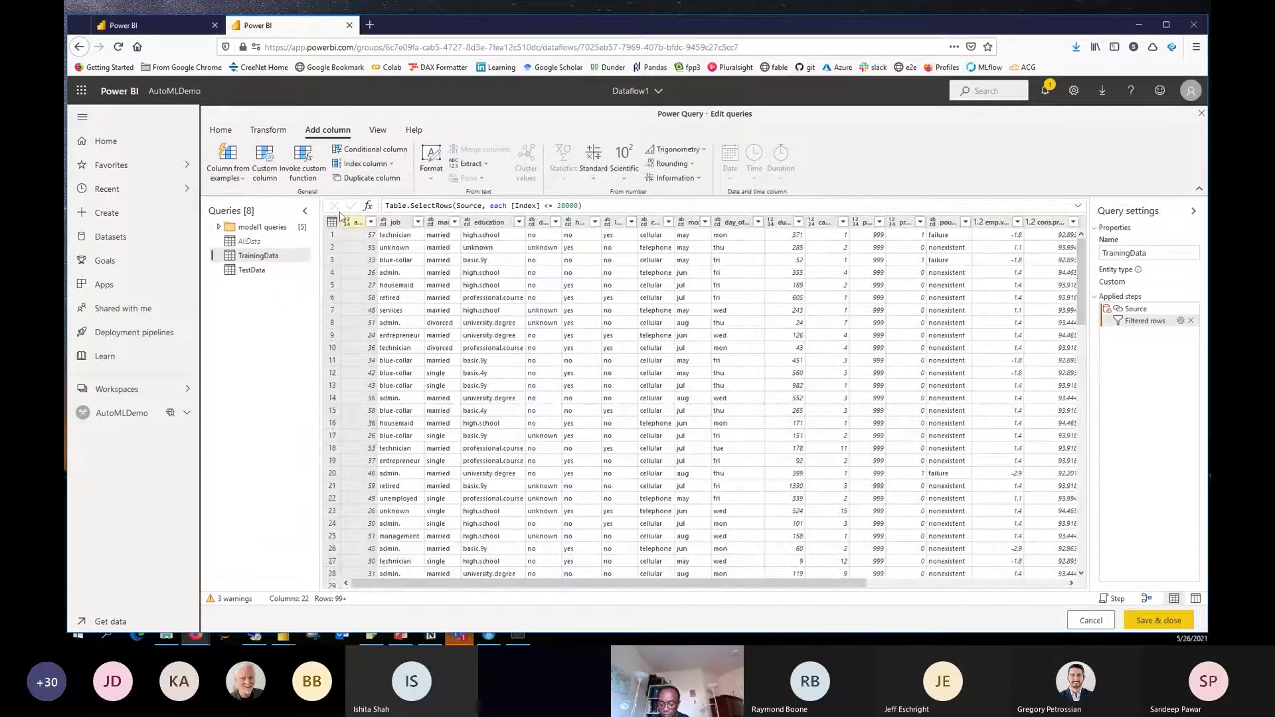
Check the TestData and TrainingData queries and bring up AI Insights for TrainingData
left_click(251, 270)
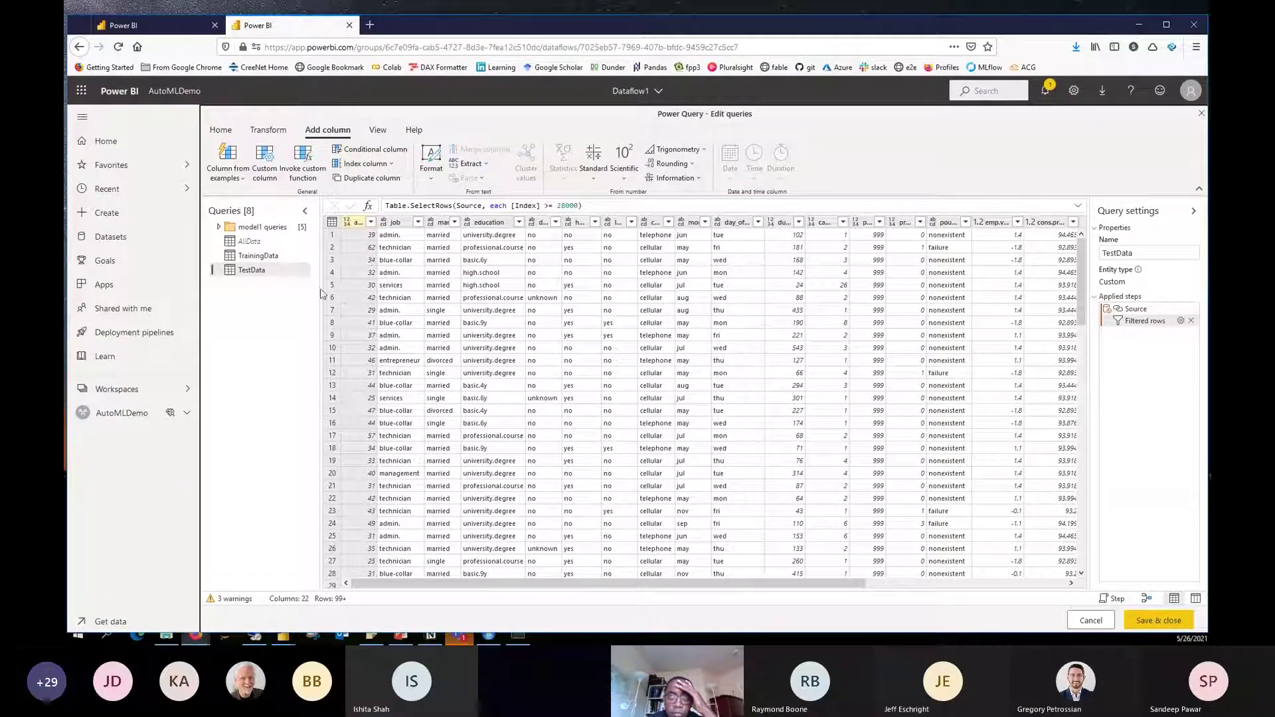
left_click(264, 260)
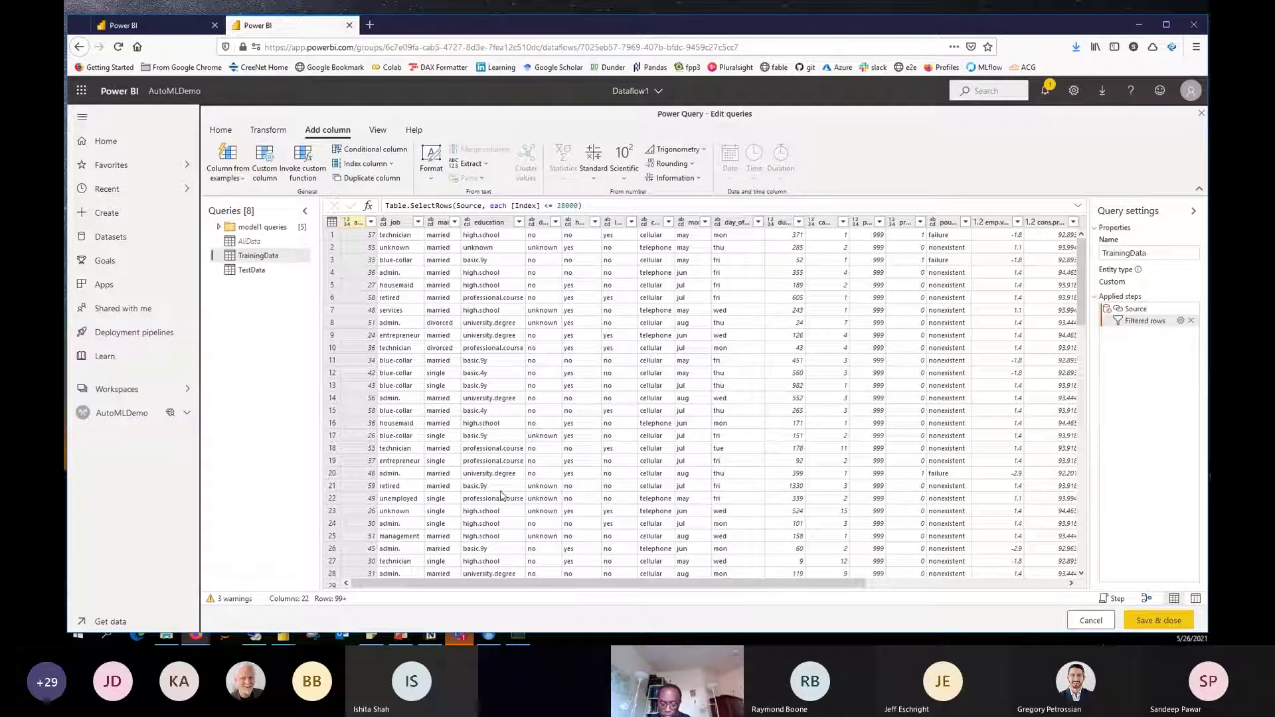
left_click(221, 129)
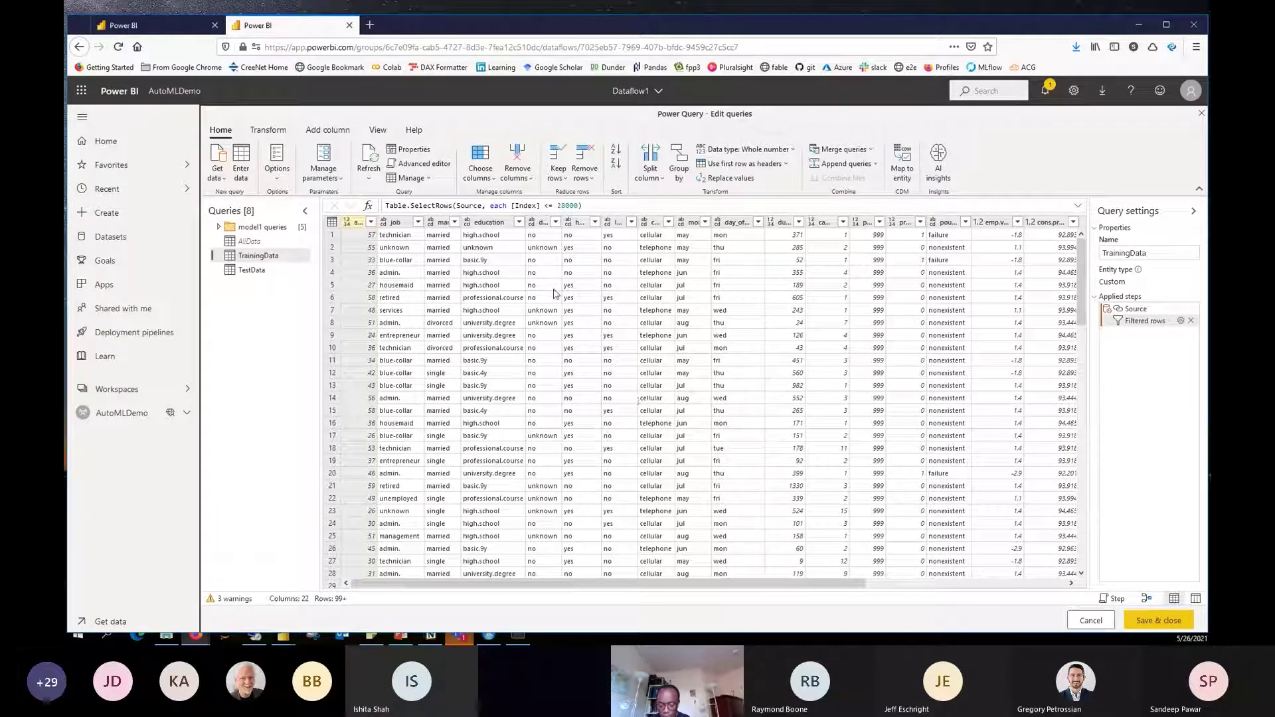
left_click(940, 172)
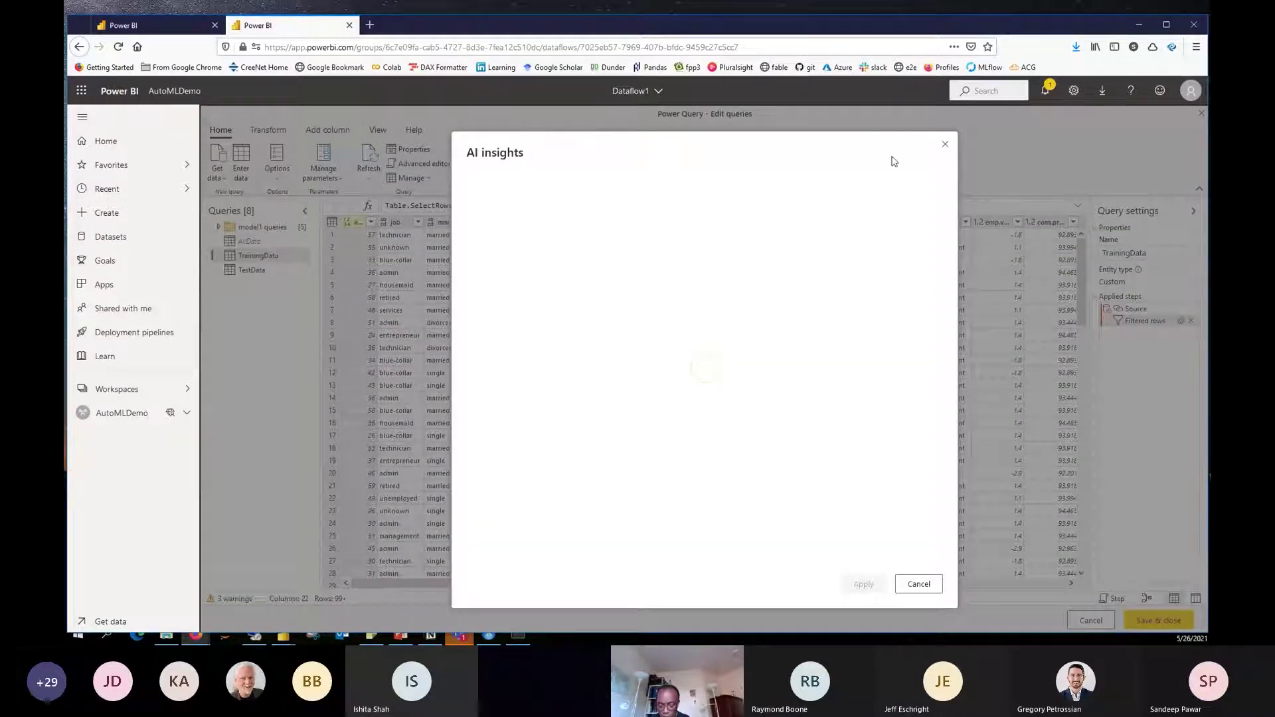
left_click(946, 144)
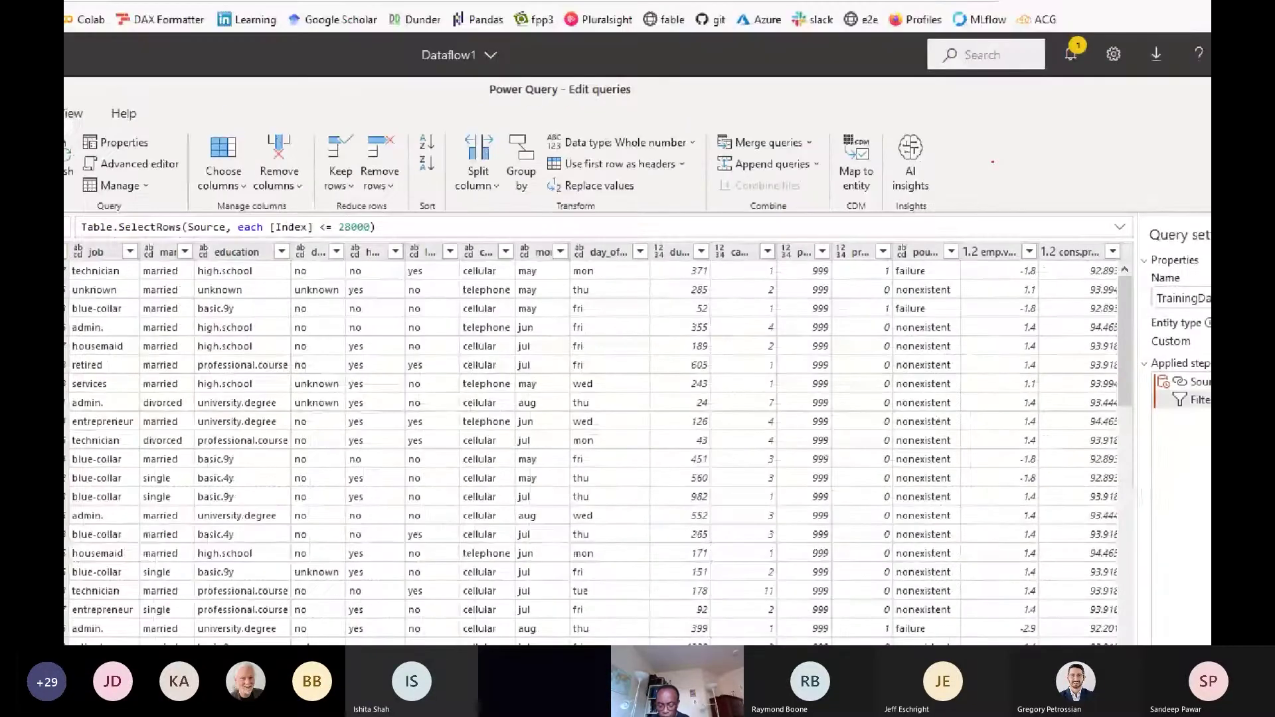
mouse_move(973, 138)
left_mouse_down()
mouse_move(936, 134)
mouse_move(955, 203)
mouse_move(963, 131)
left_mouse_up()
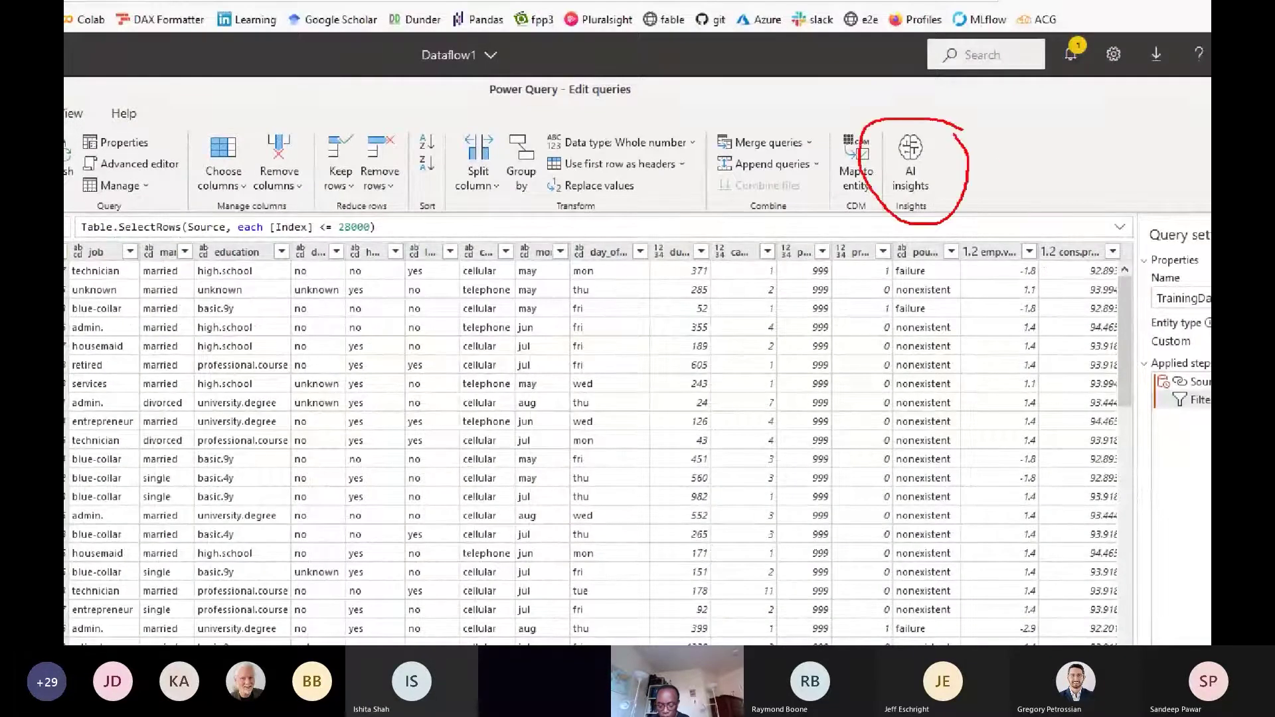
Review the parameter mappings of the Dataflow1.model1_y machine learning model in AI Insights for TrainingData without applying it
left_click(921, 176)
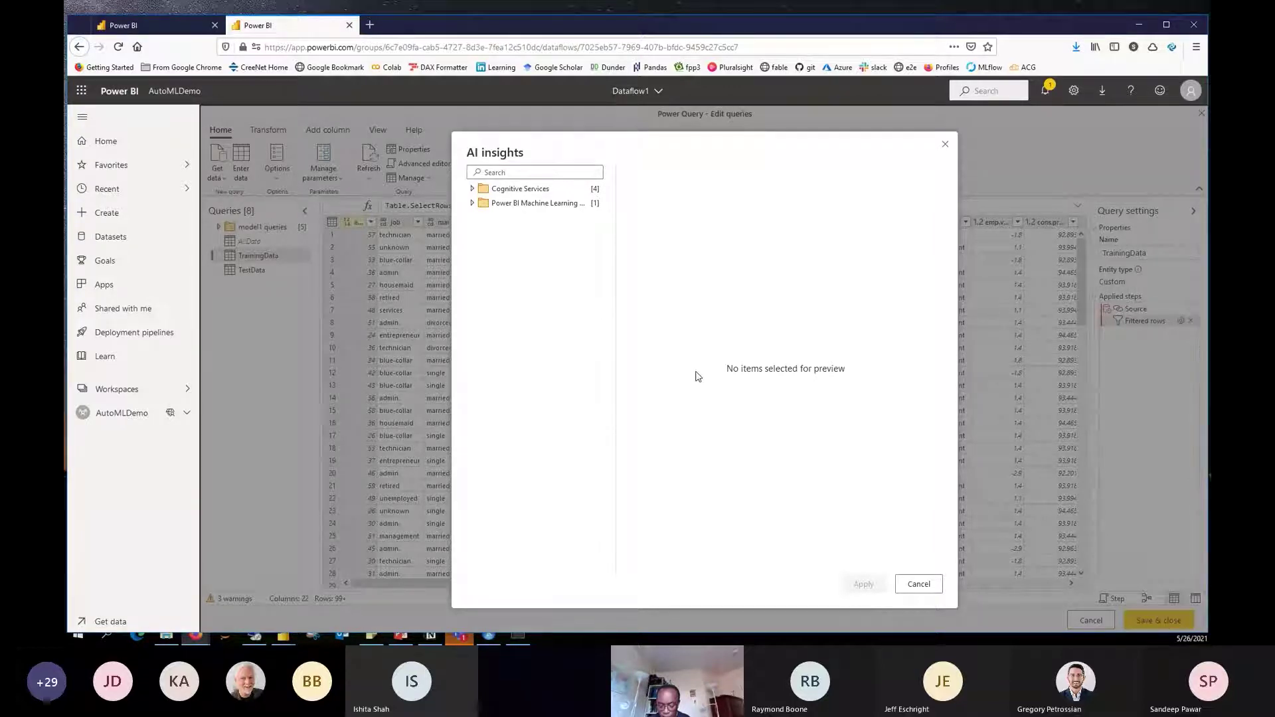
left_click(504, 203)
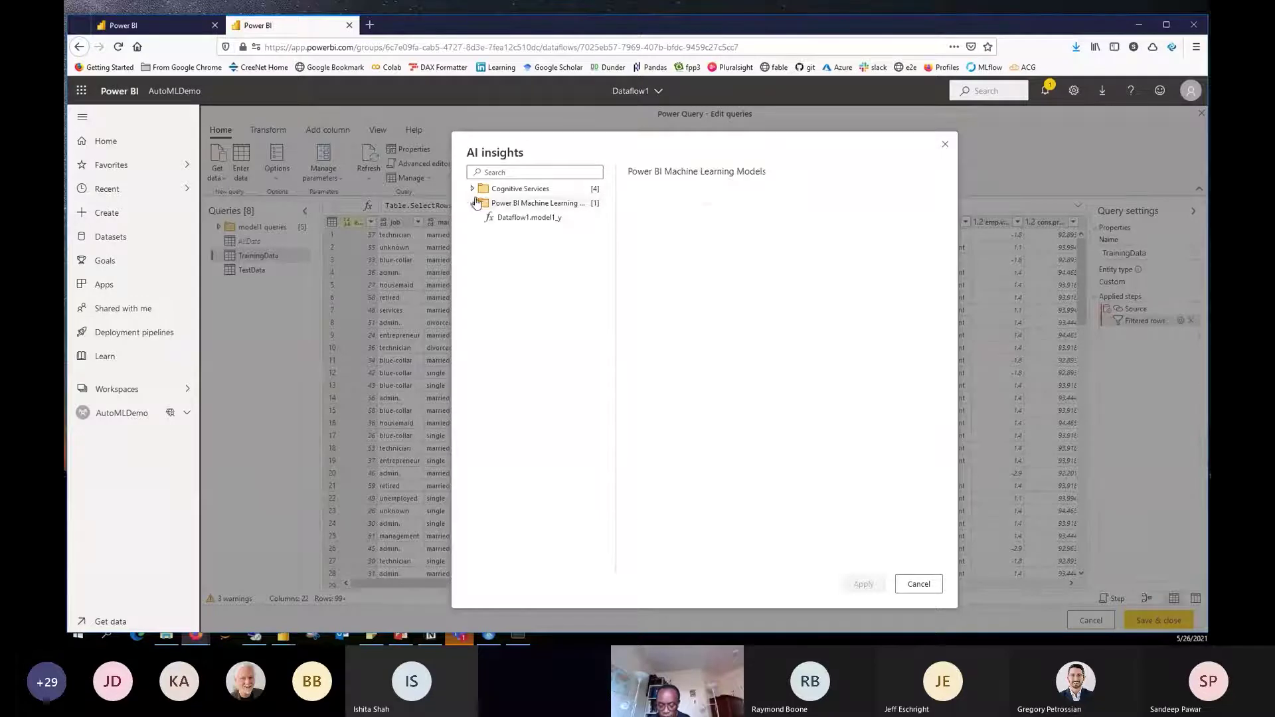
left_click(544, 224)
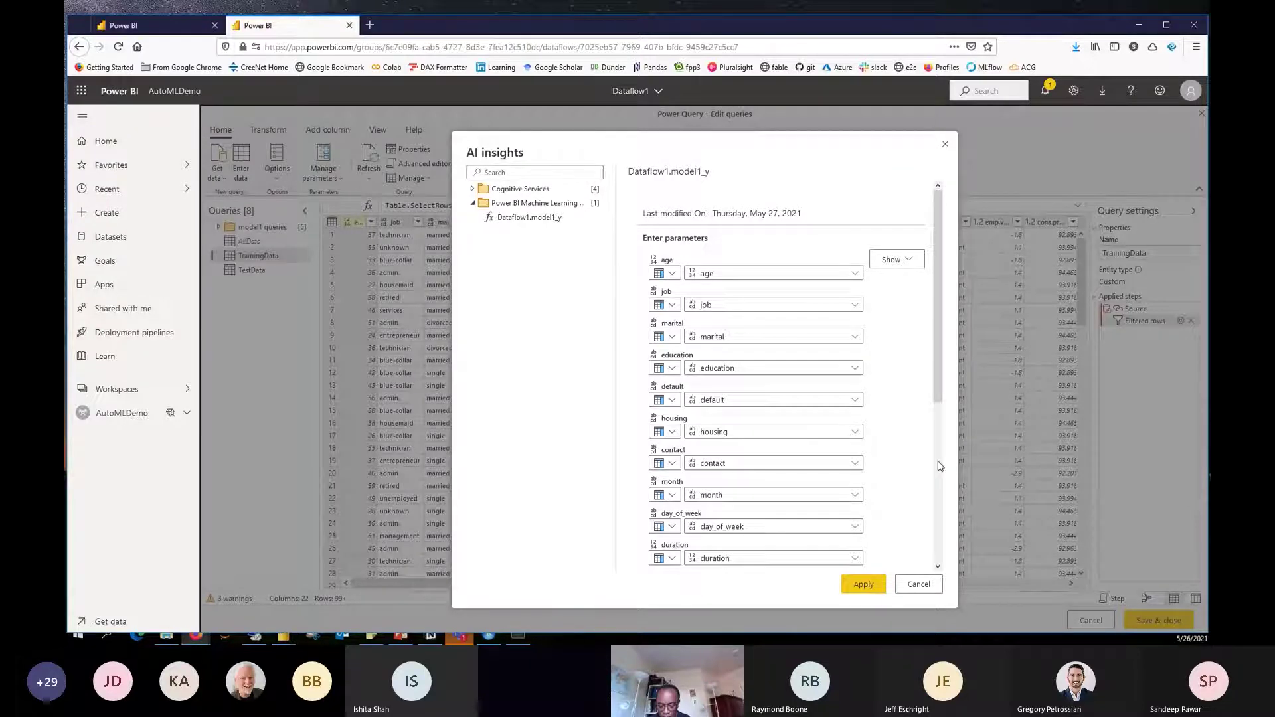
scroll(940, 467, "down", 3)
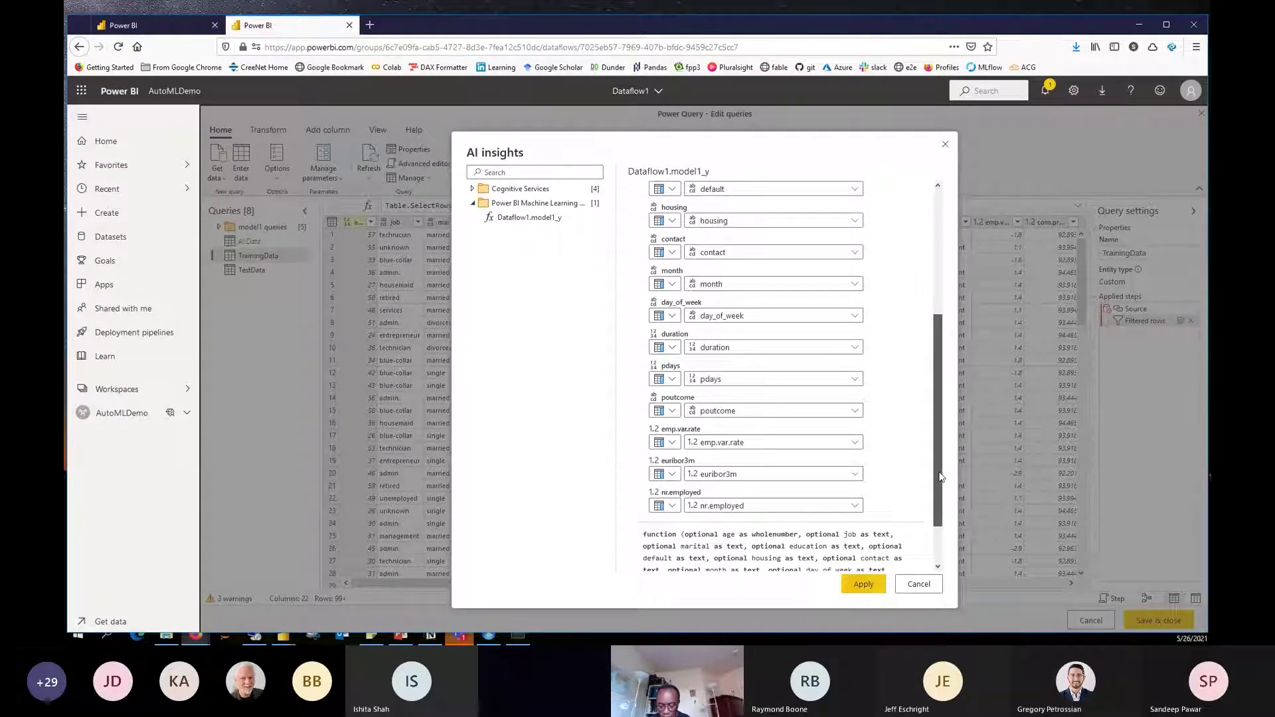
scroll(941, 477, "up", 5)
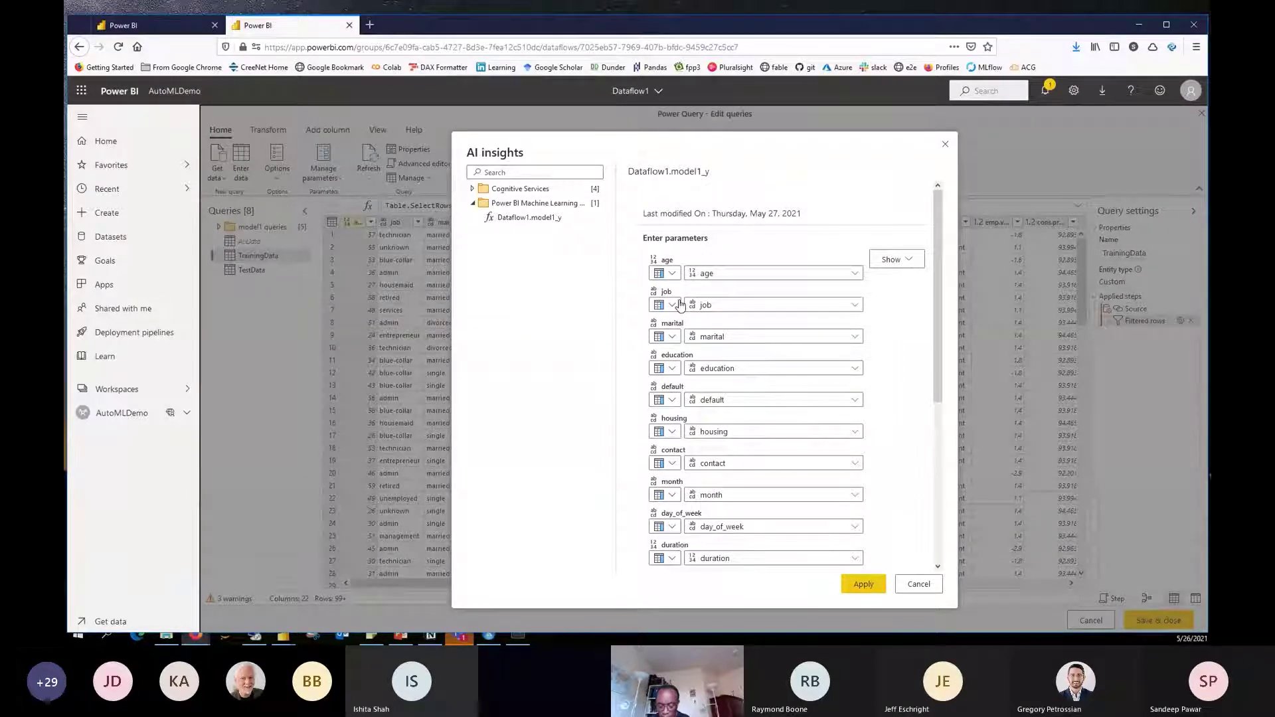
left_click(907, 593)
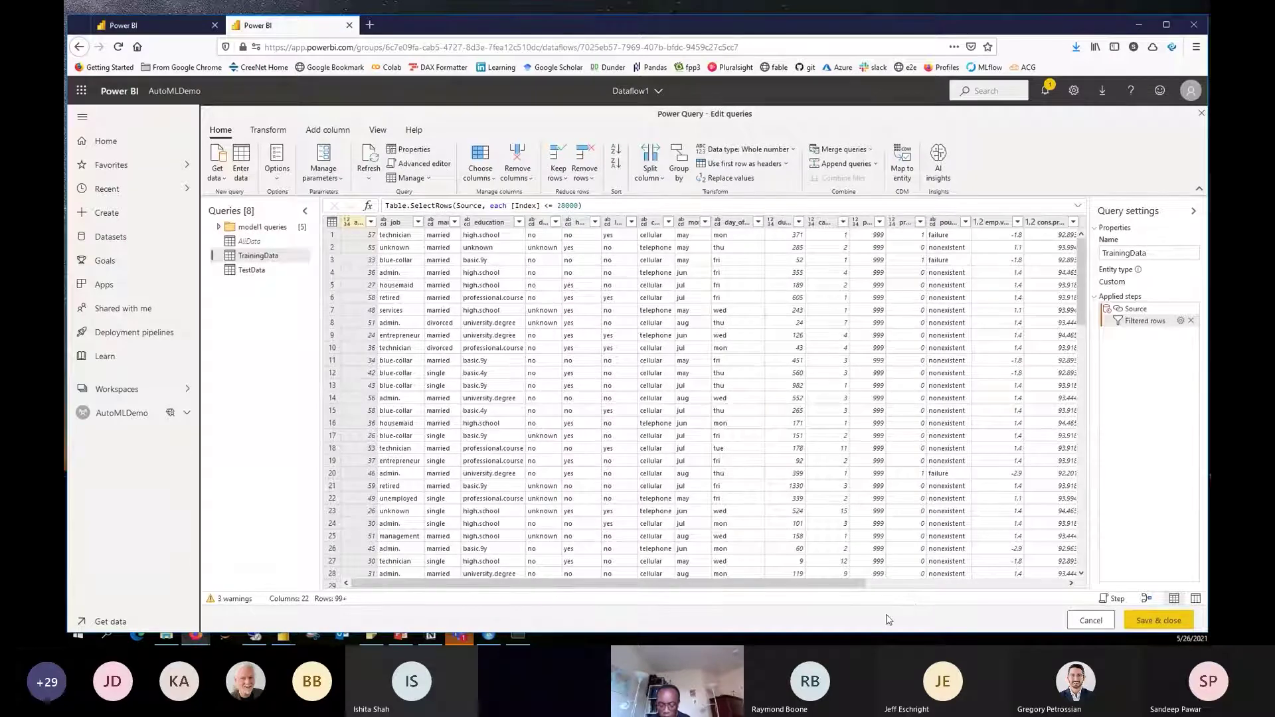
Save the dataflow queries, going to the model1 Training Data query to allow combining data from multiple sources
left_click(1156, 621)
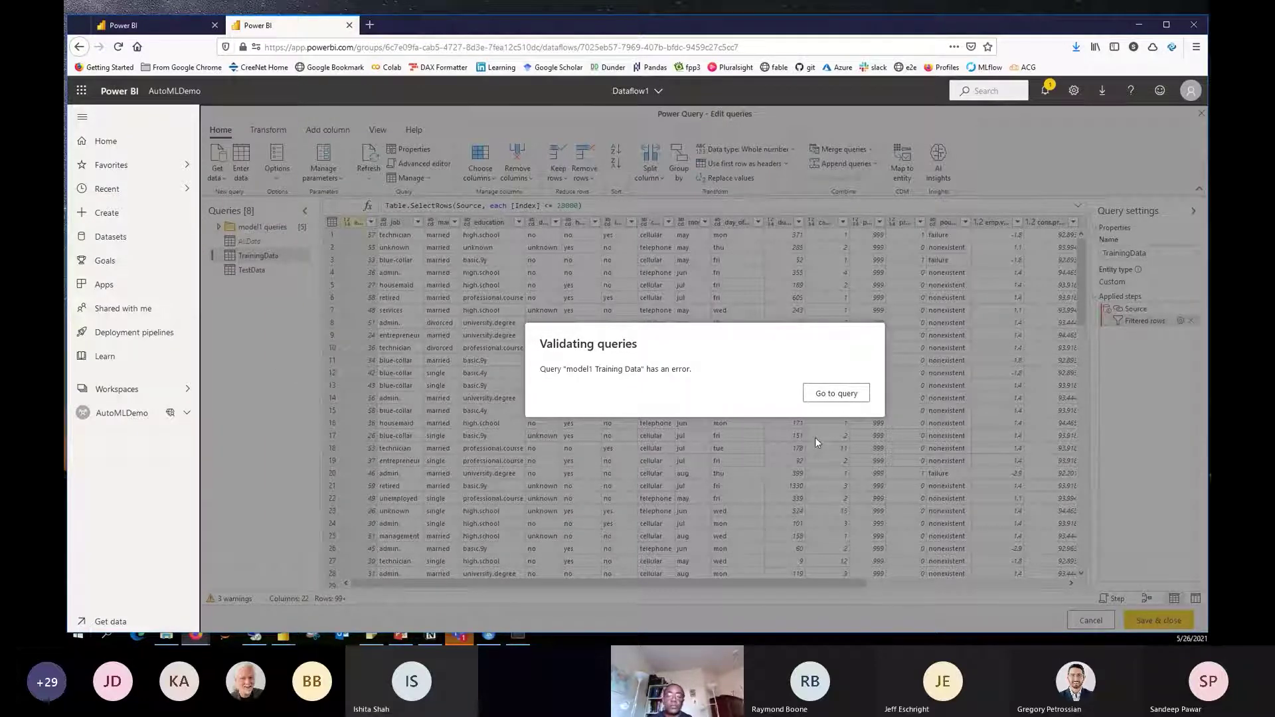
left_click(840, 393)
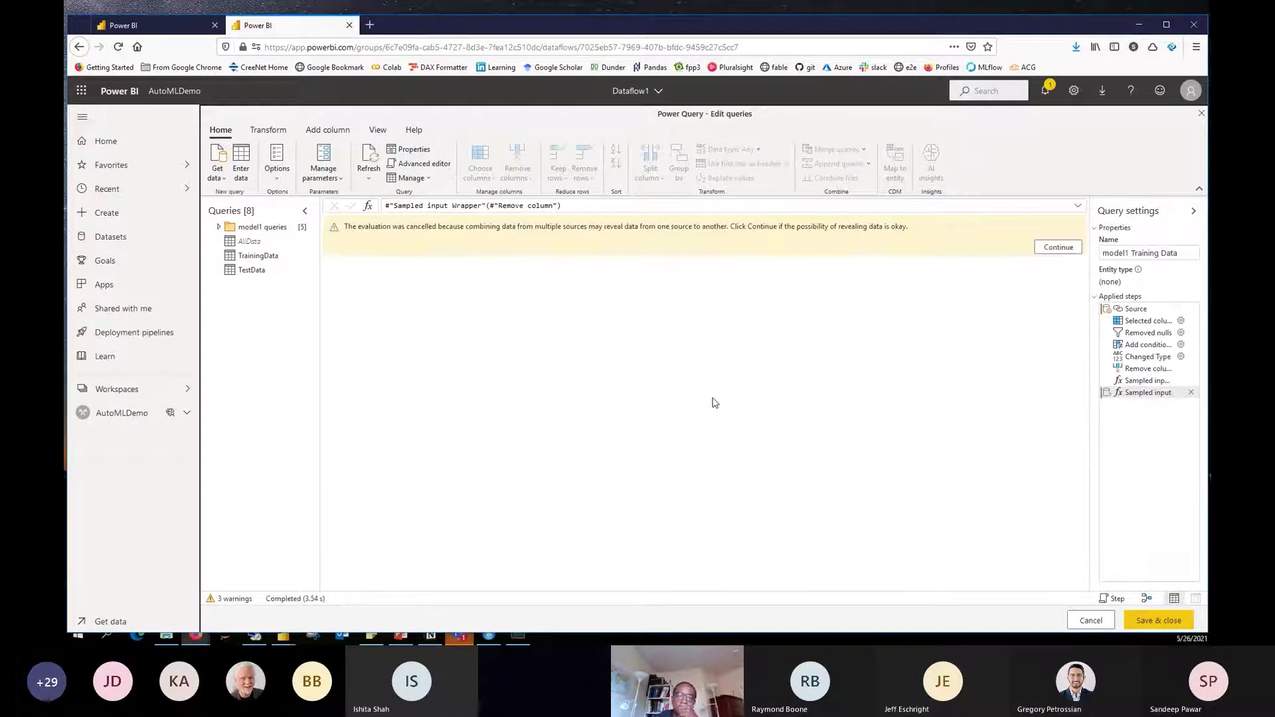
left_click(1056, 246)
left_click(1061, 254)
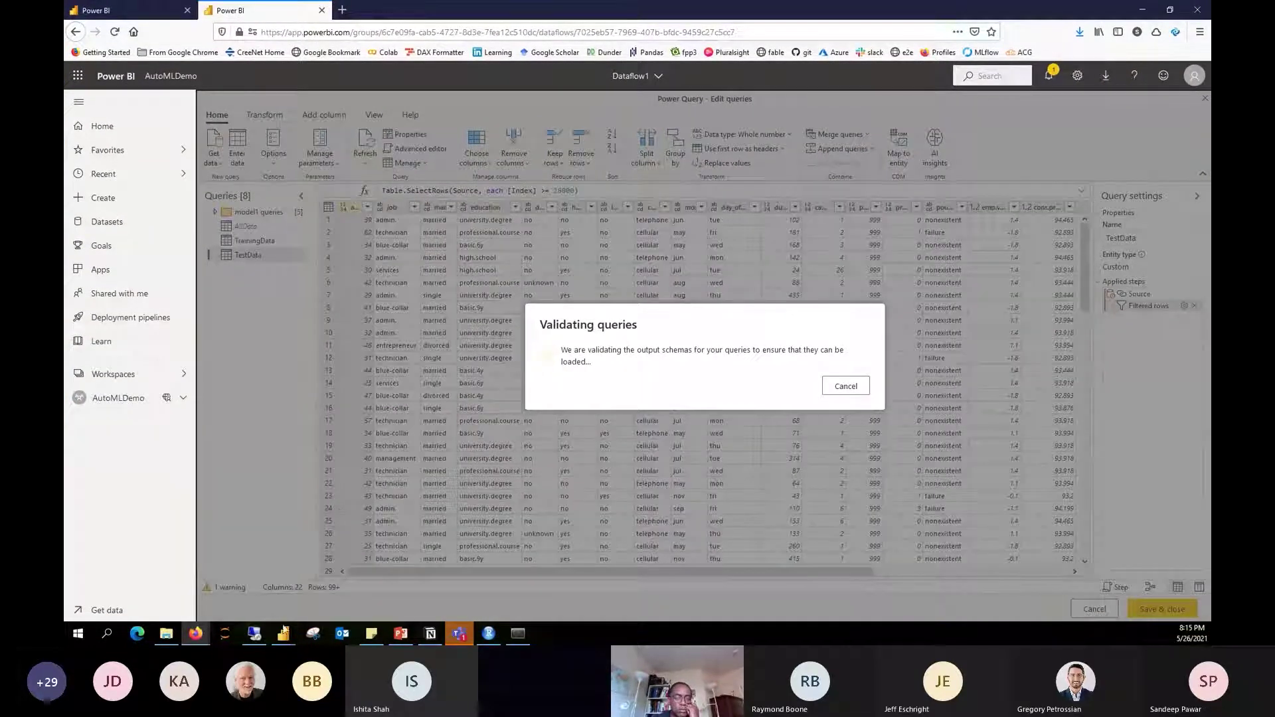
Switch to the BankModeling report in Power BI Desktop
mouse_move(284, 642)
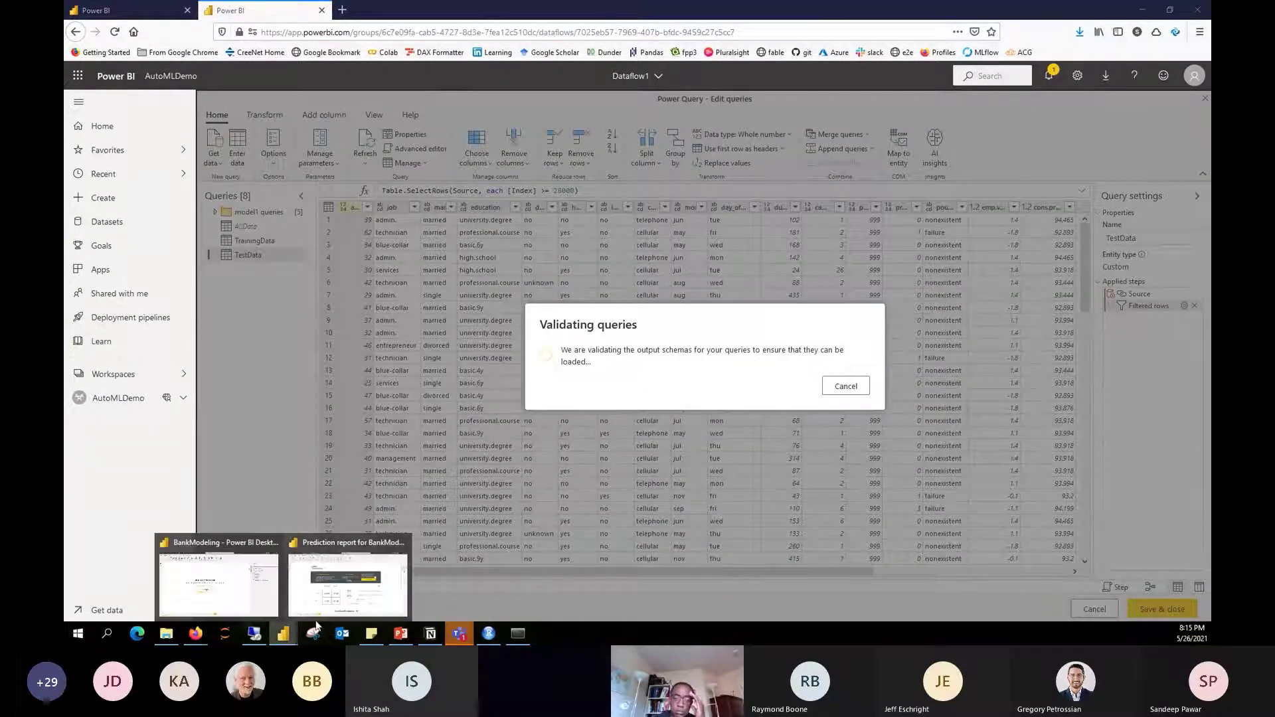
left_click(236, 600)
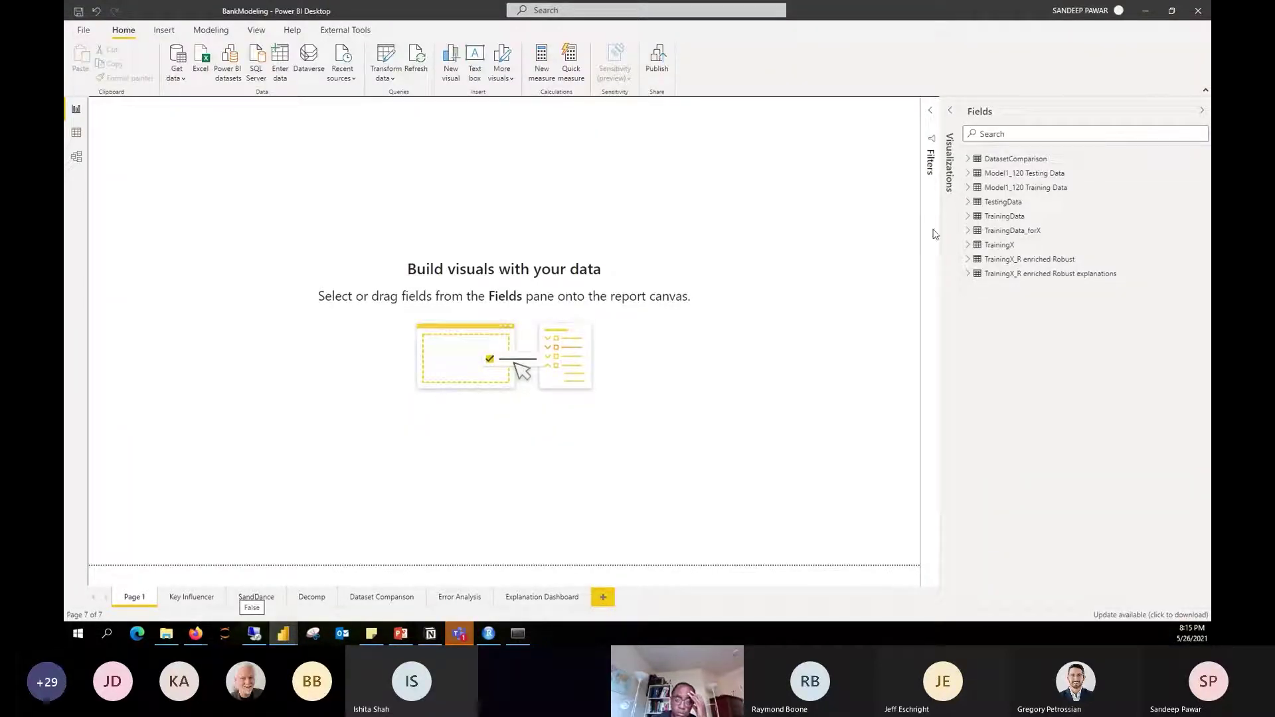
left_click(180, 78)
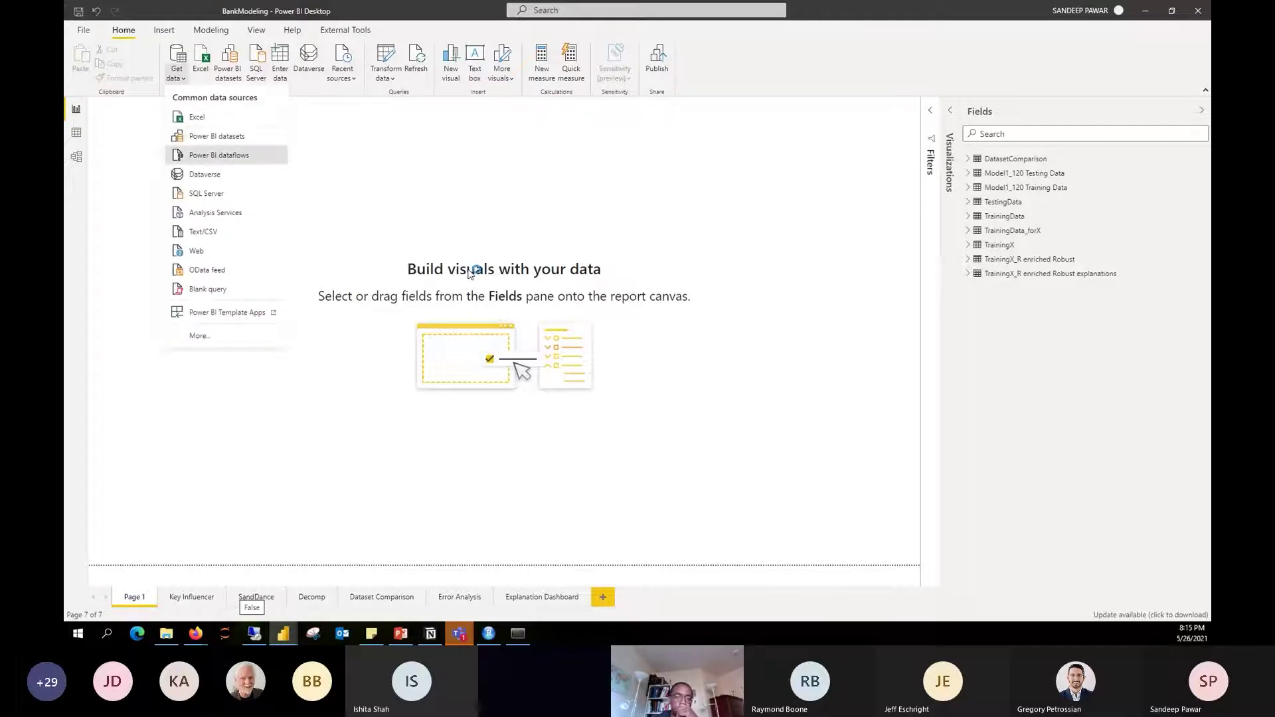
left_click(505, 286)
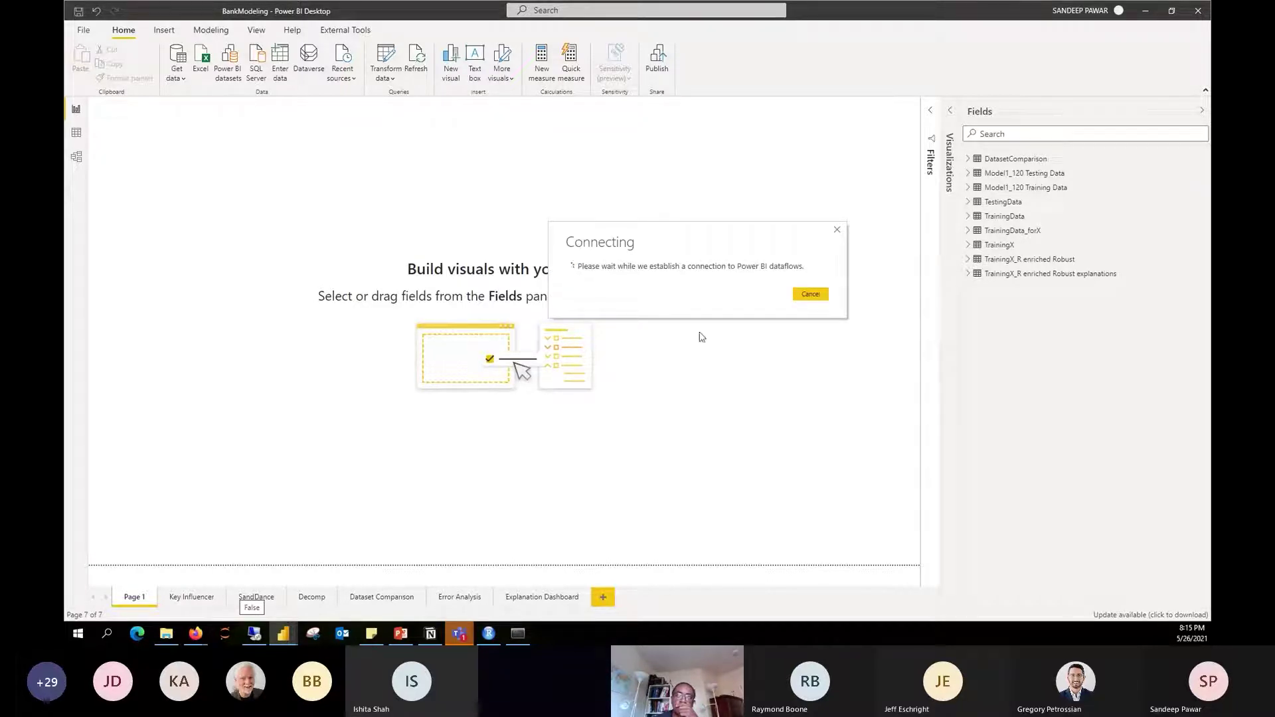
left_click(824, 295)
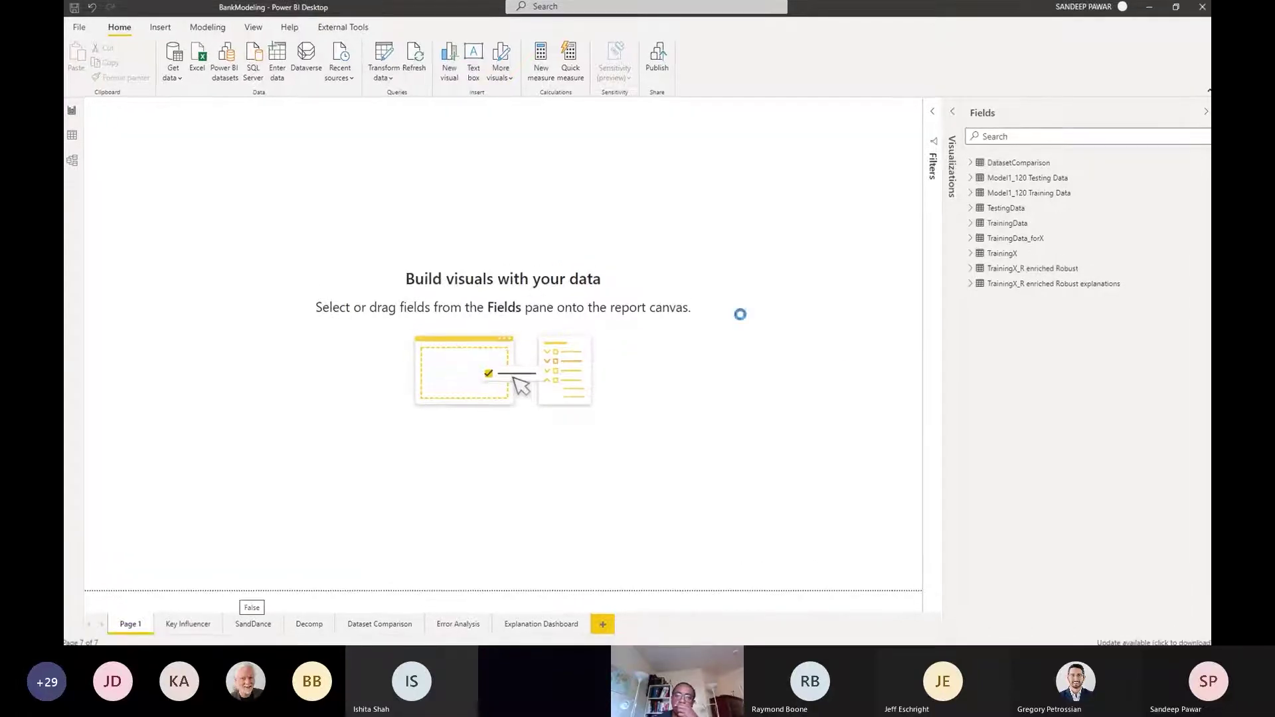
Open the TrainingData query for editing and collapse the TranformedData, Robust and Other Queries groups, keeping TrainingData selected
right_click(1015, 224)
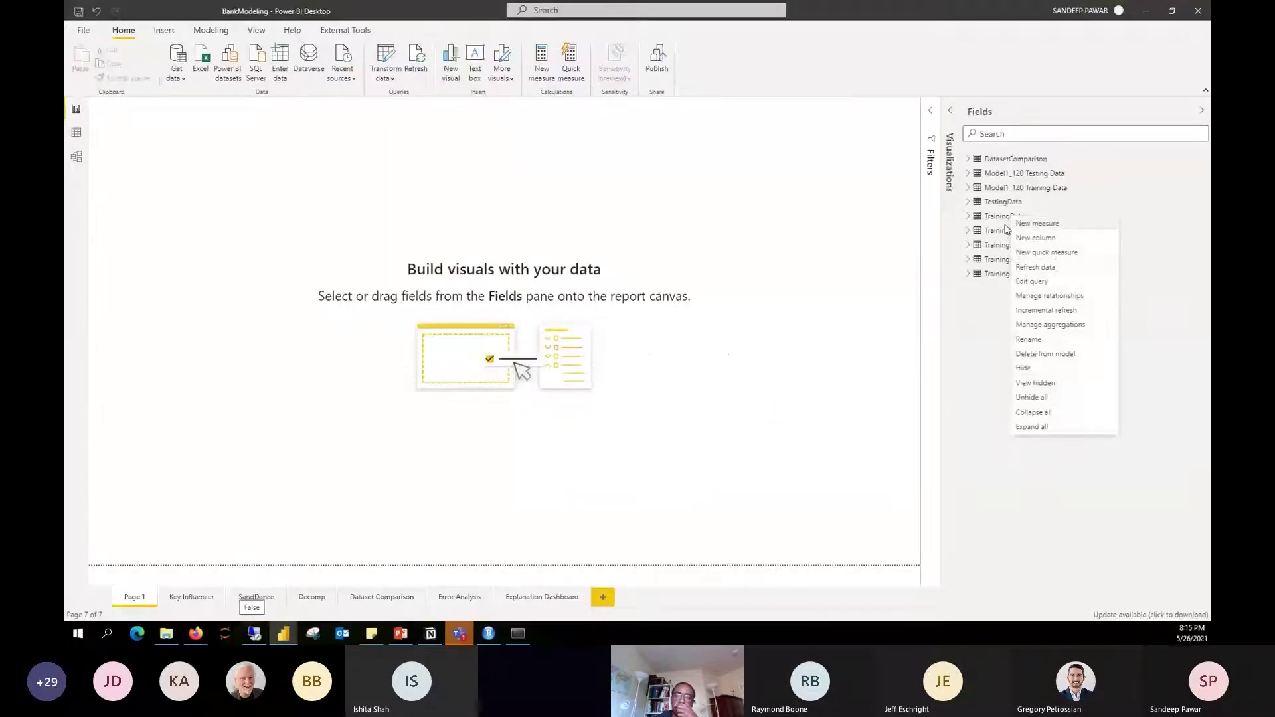
left_click(1041, 284)
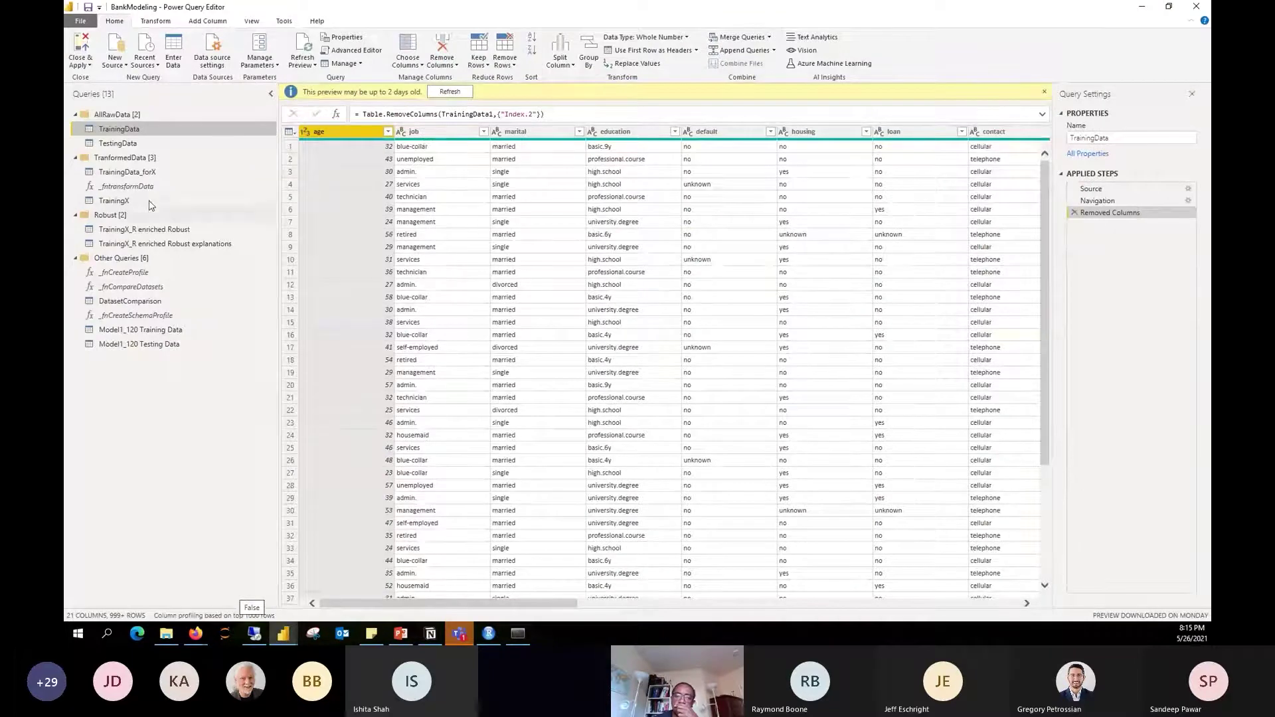
left_click(75, 157)
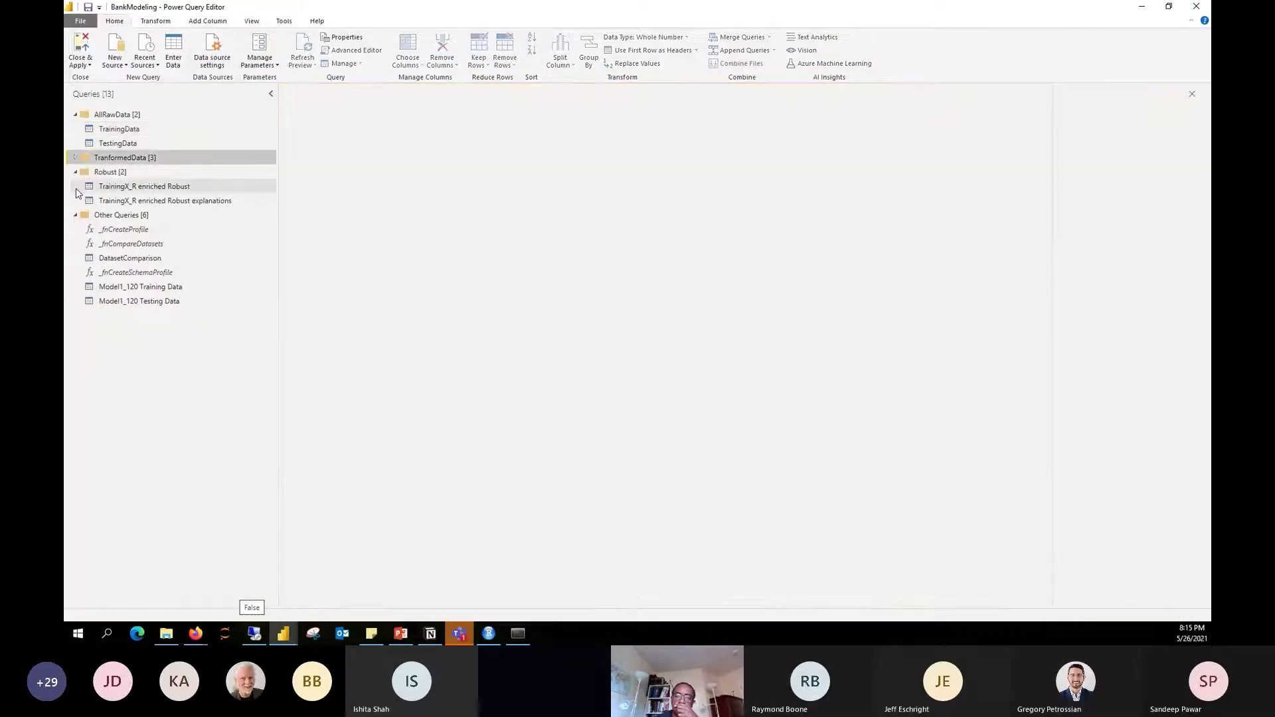
left_click(75, 172)
left_click(75, 186)
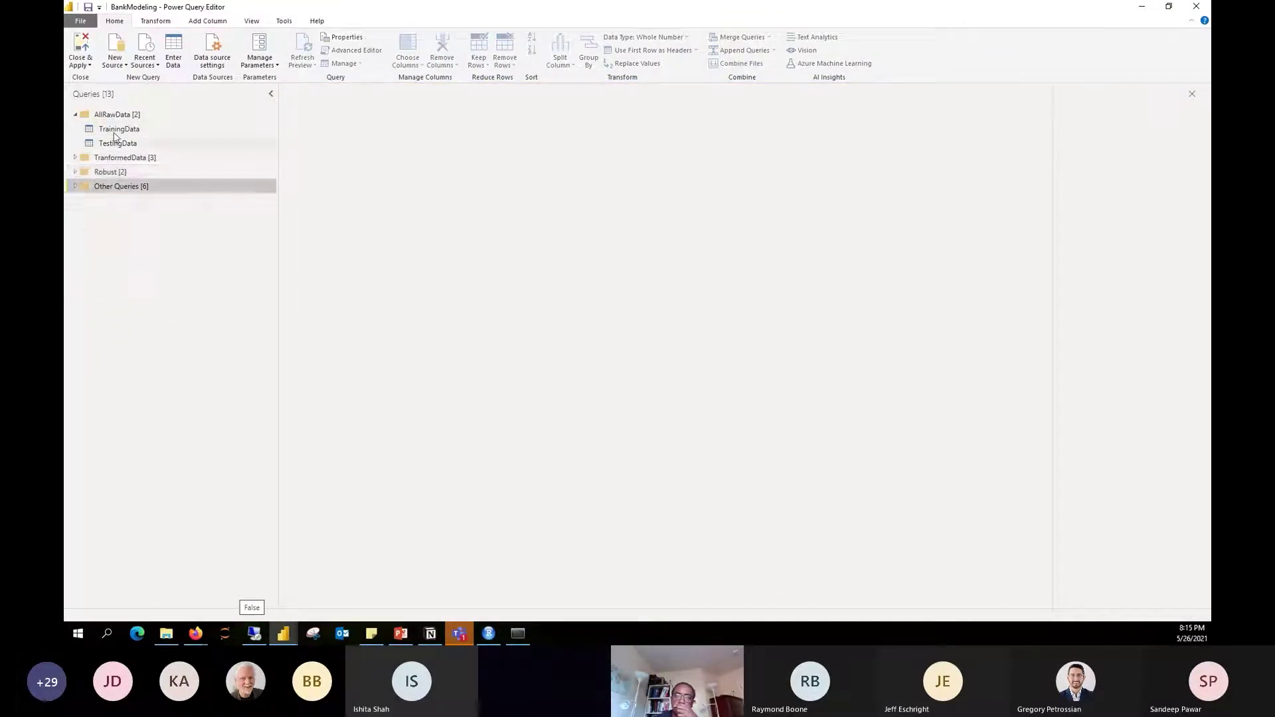
left_click(124, 132)
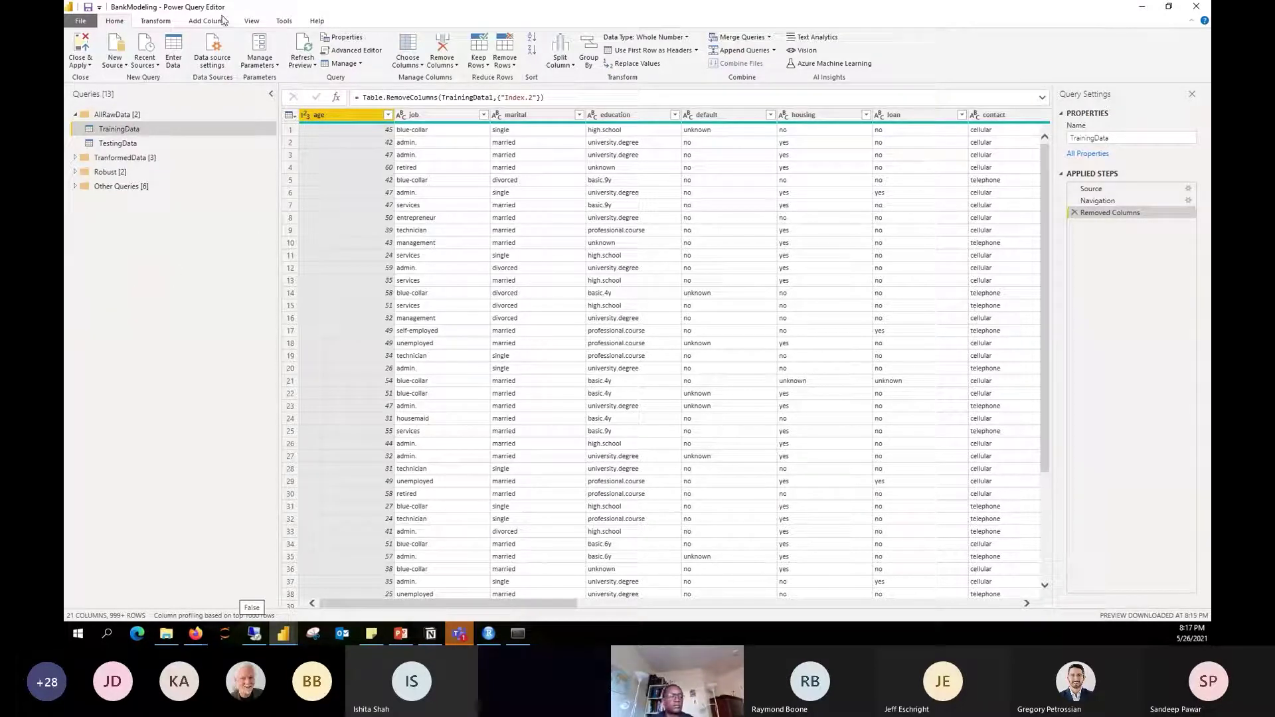
Display the column statistics and value distribution for the age column of TrainingData in an enlarged profile area
left_click(253, 22)
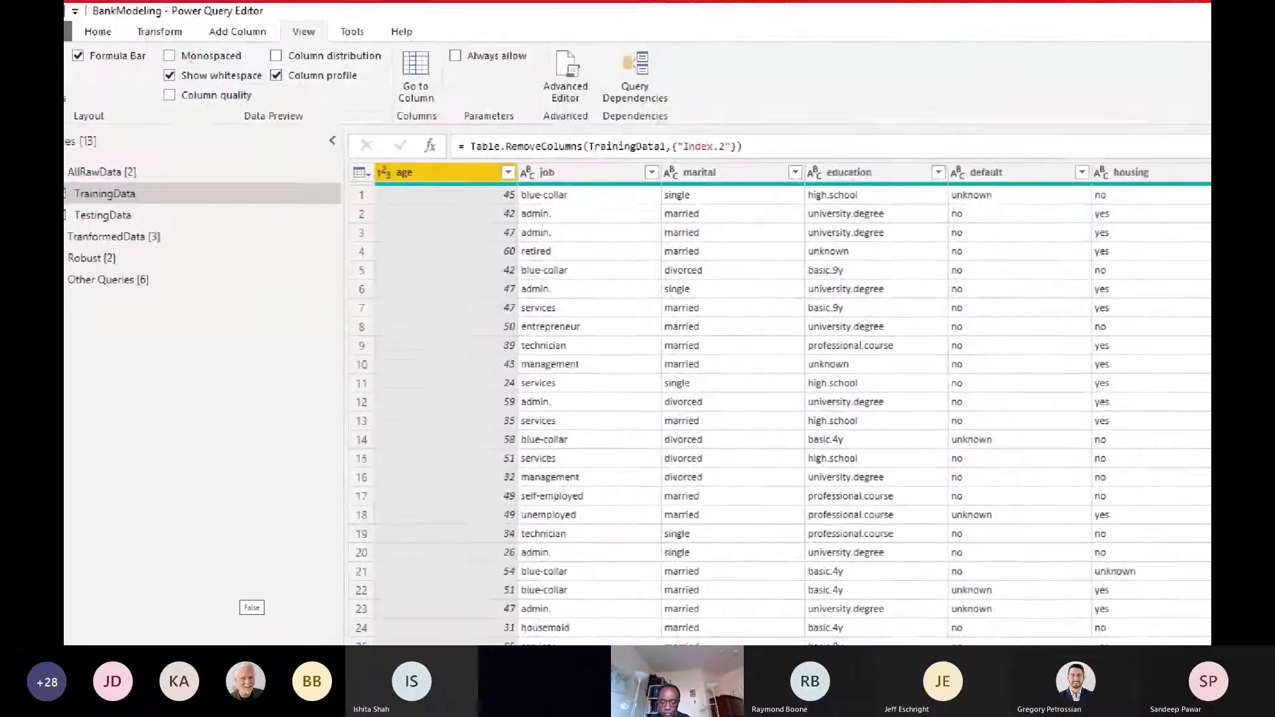
left_click_drag(208, 39, 300, 45)
mouse_move(392, 68)
left_mouse_down()
mouse_move(285, 99)
mouse_move(382, 62)
left_mouse_up()
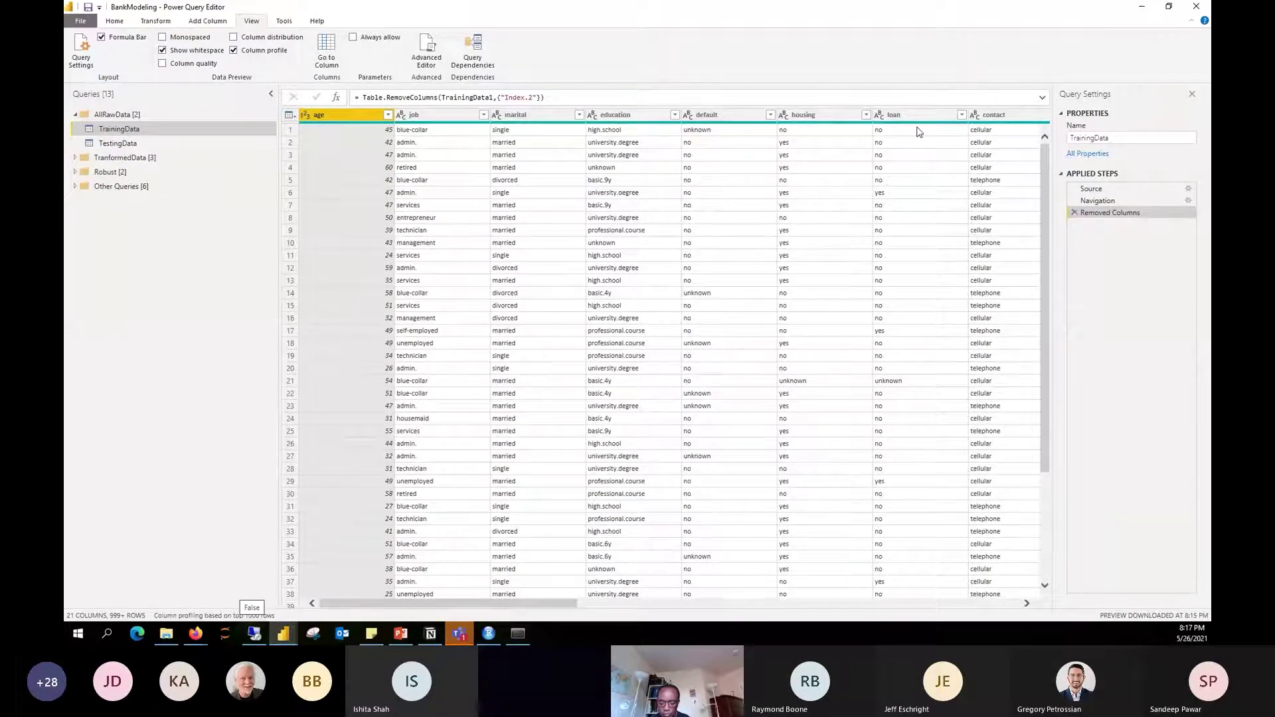
left_click(329, 113)
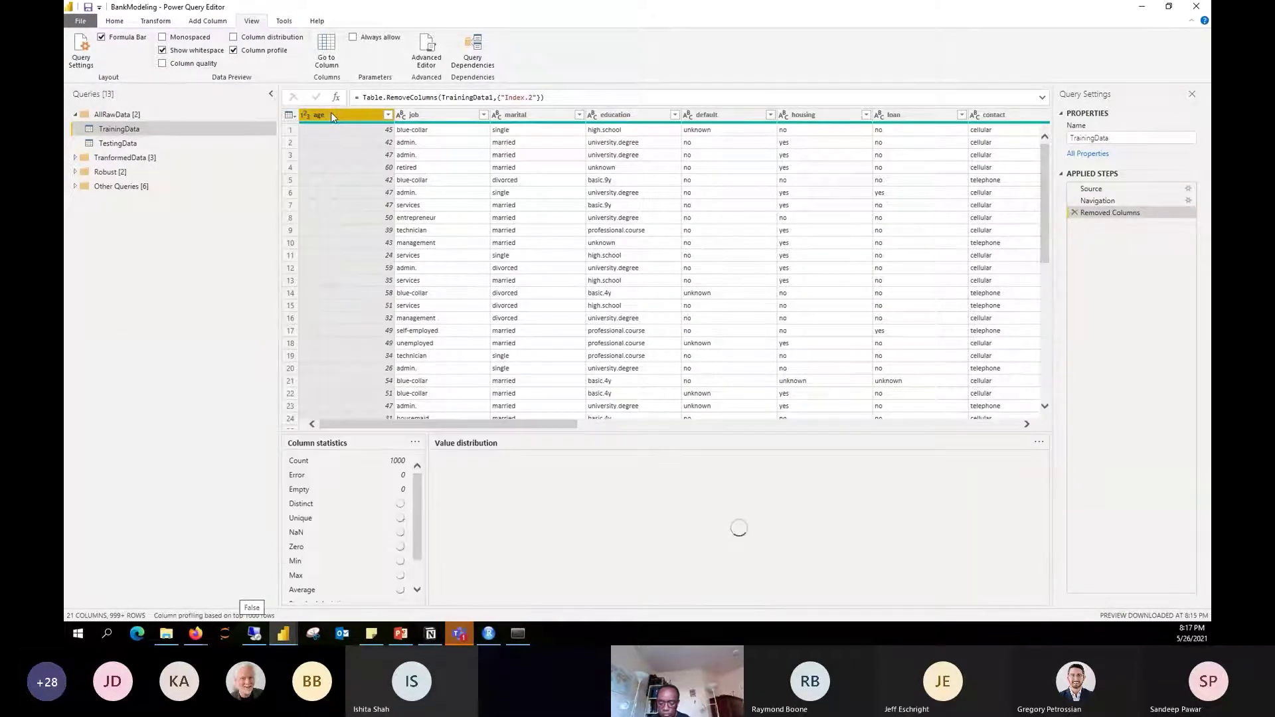
left_click_drag(631, 431, 632, 371)
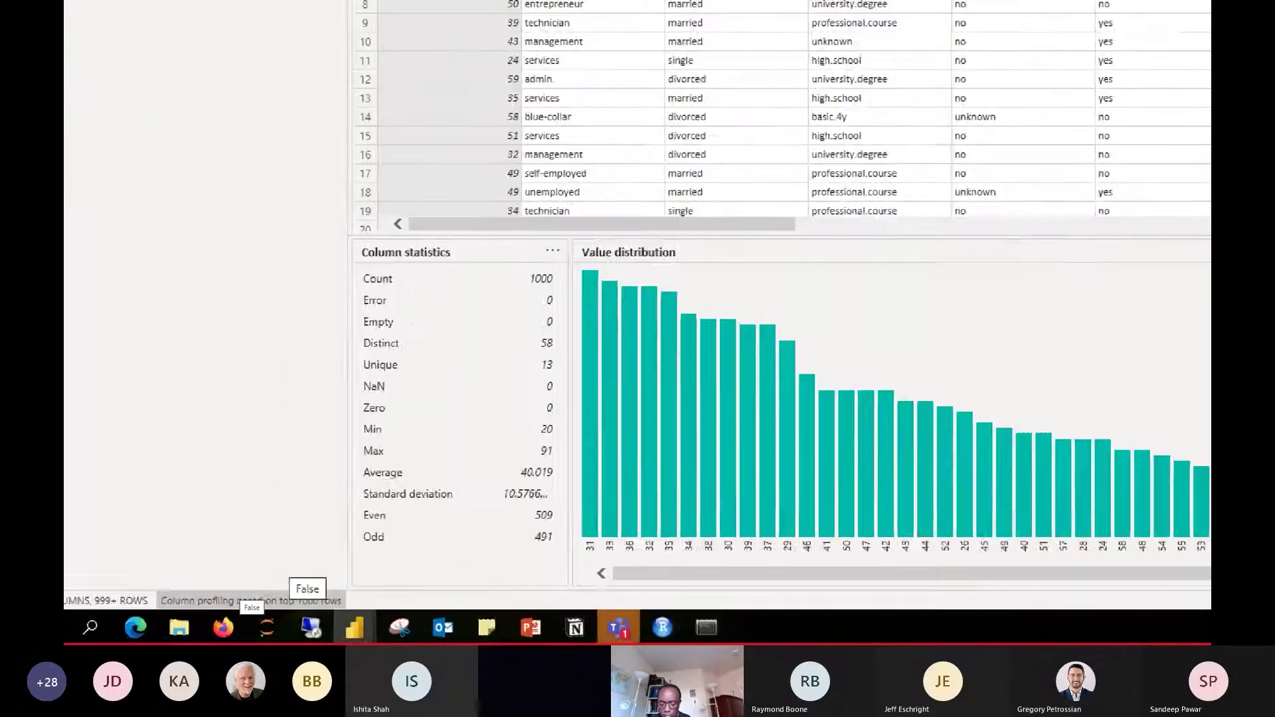
mouse_move(352, 575)
left_mouse_down()
mouse_move(172, 565)
mouse_move(197, 624)
mouse_move(367, 582)
mouse_move(348, 580)
left_mouse_up()
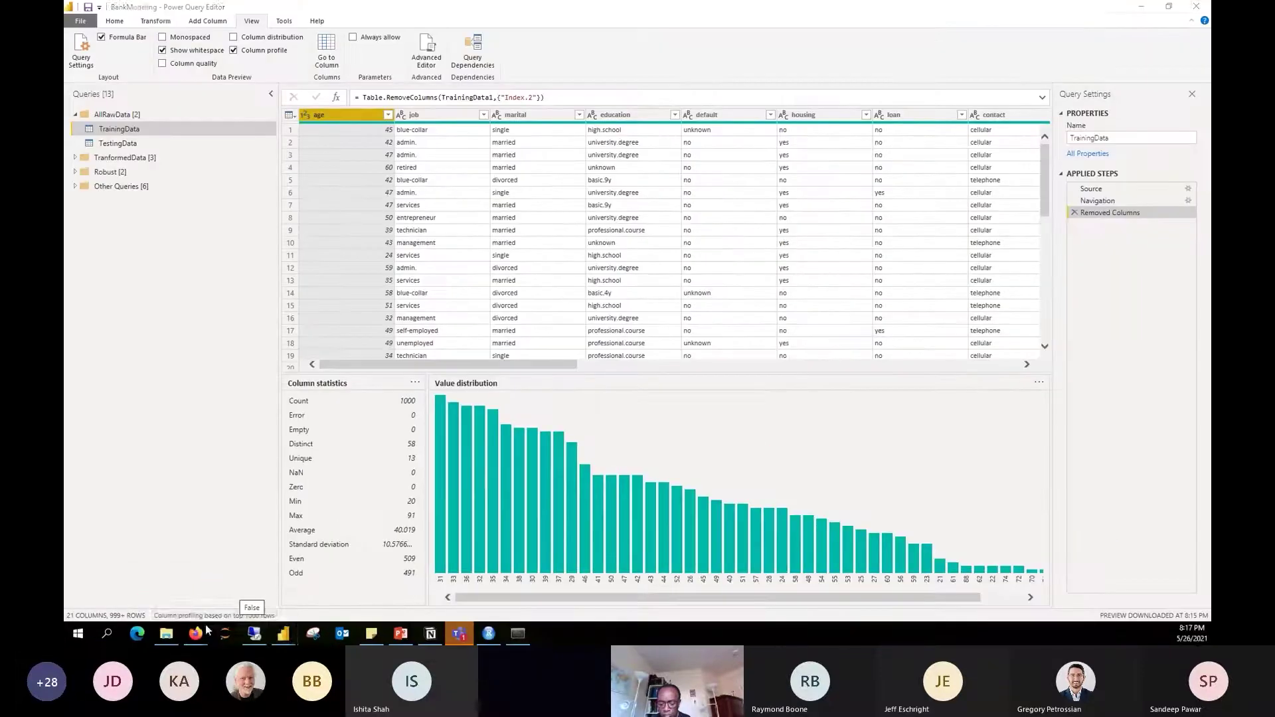
Base column profiling on the entire data set and examine the full value distribution of the age column
left_click(259, 600)
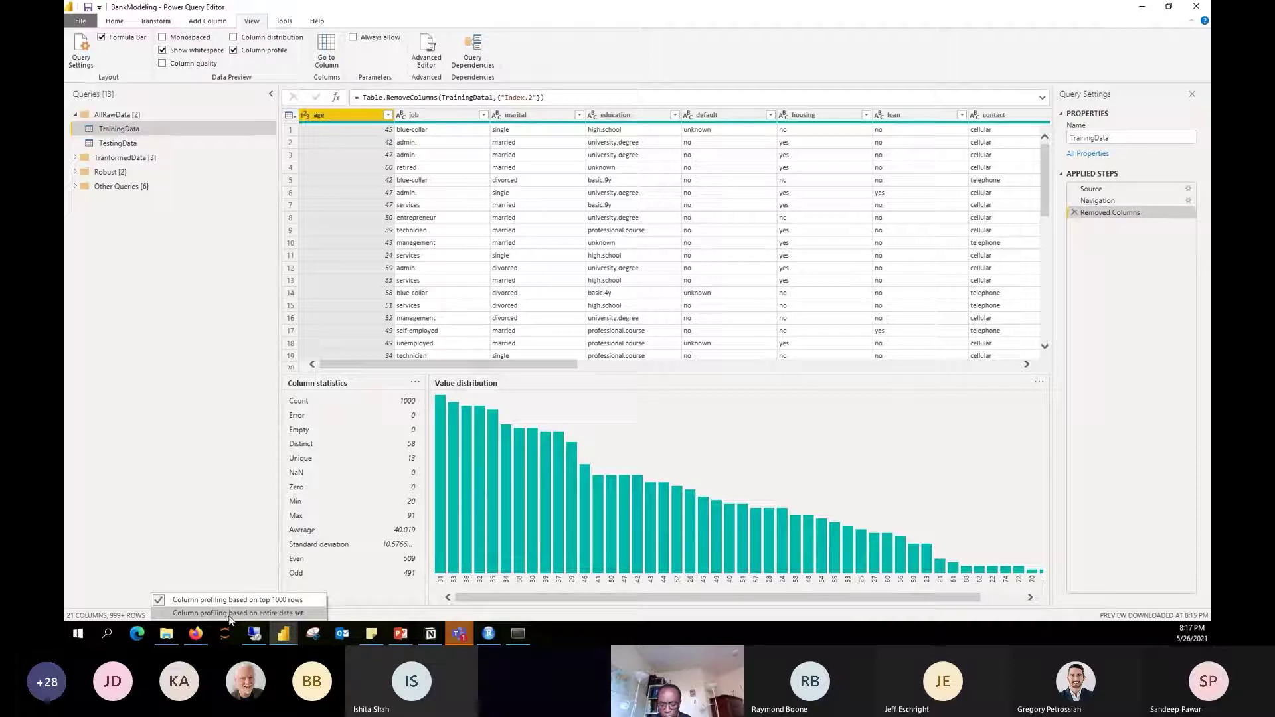
left_click(230, 615)
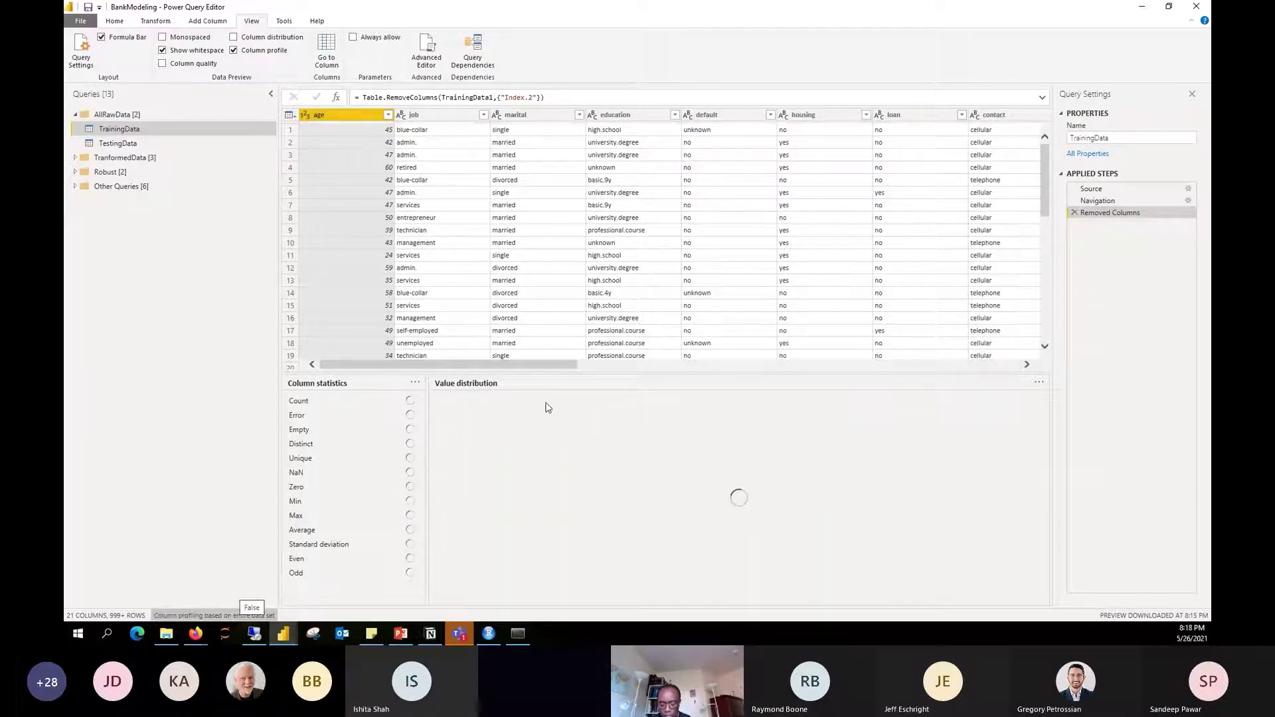
left_click_drag(556, 315, 555, 316)
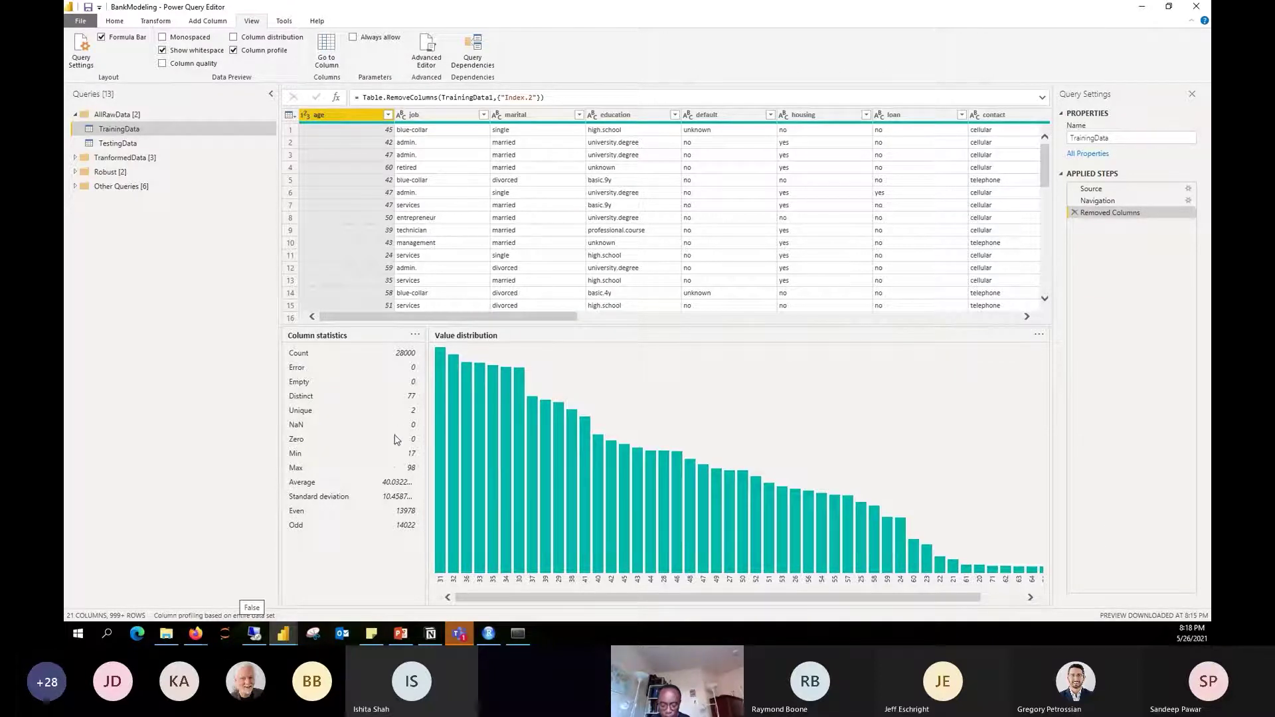
left_click_drag(684, 599, 901, 601)
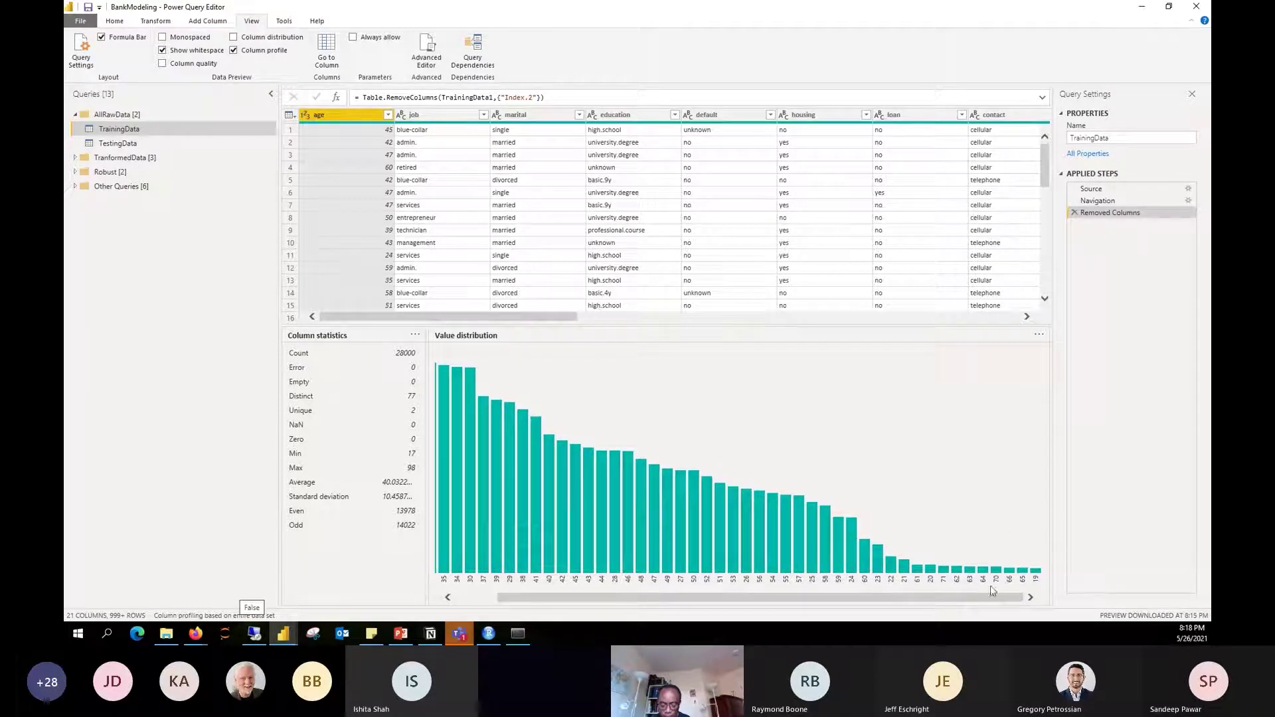
left_click_drag(896, 602, 685, 608)
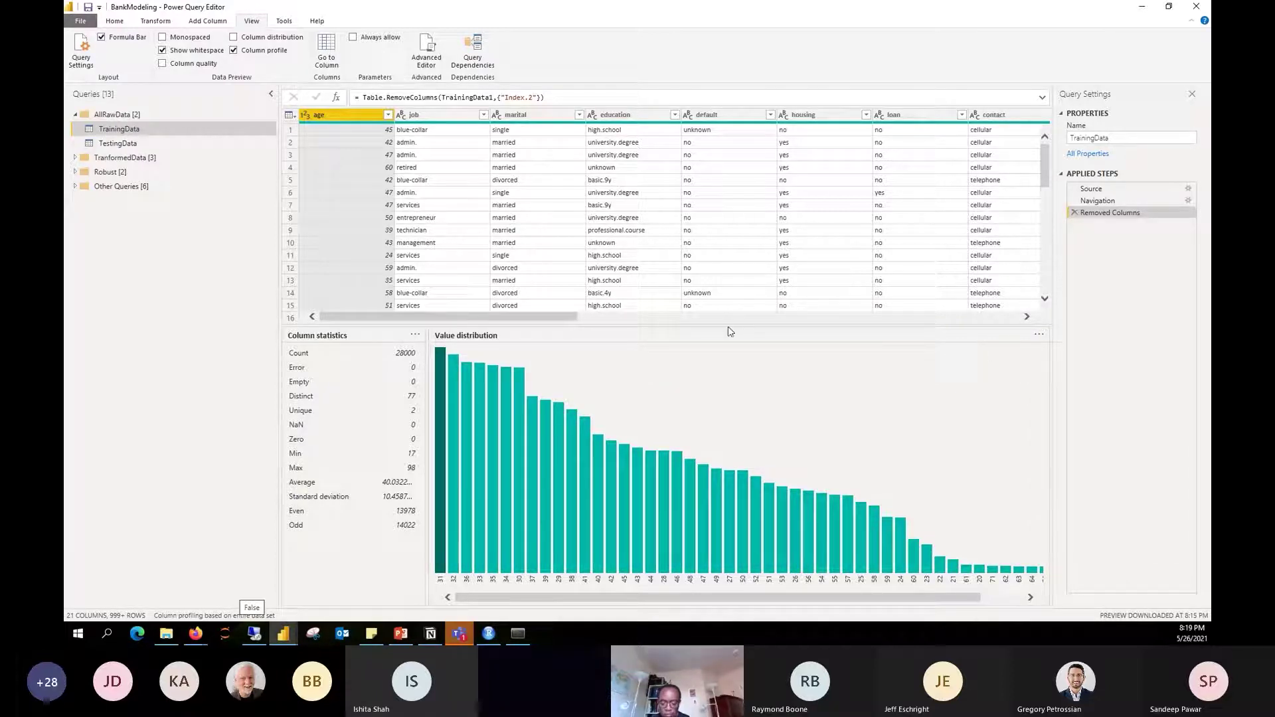
Shrink the profile area and keep only the TrainingData rows where age is less than or equal to 100
left_click_drag(730, 324, 762, 409)
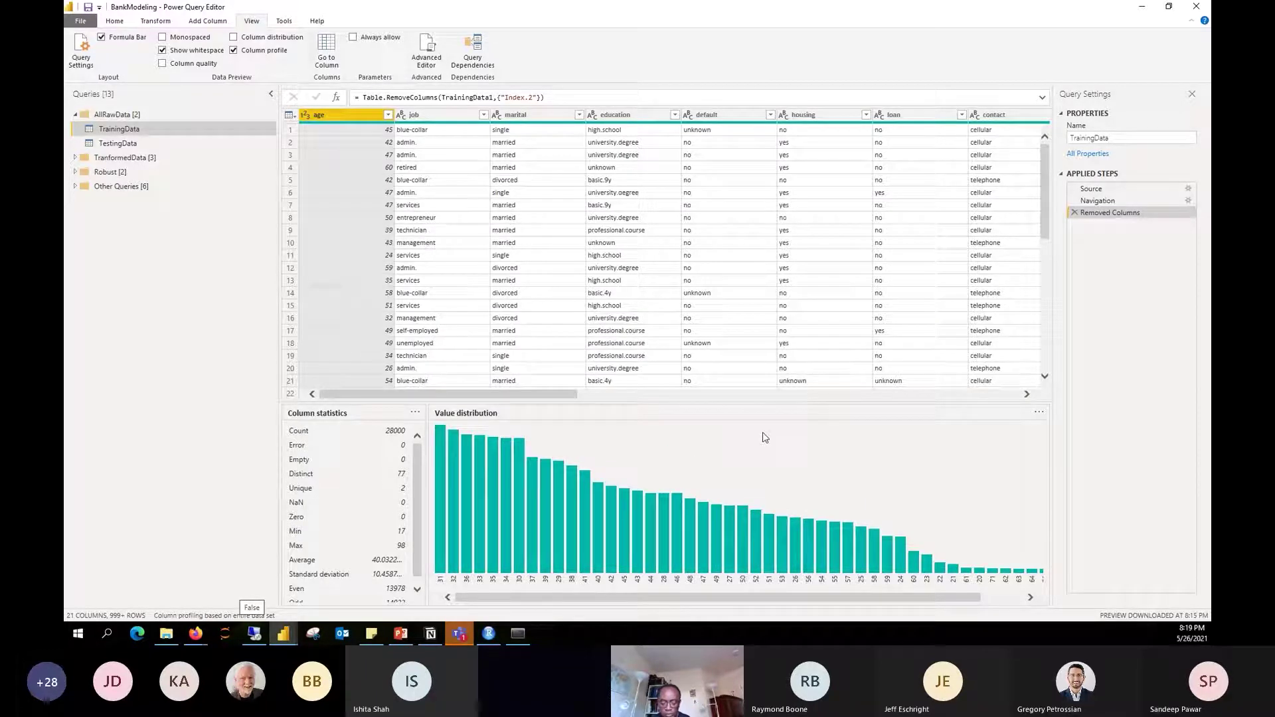
left_click(389, 117)
mouse_move(269, 205)
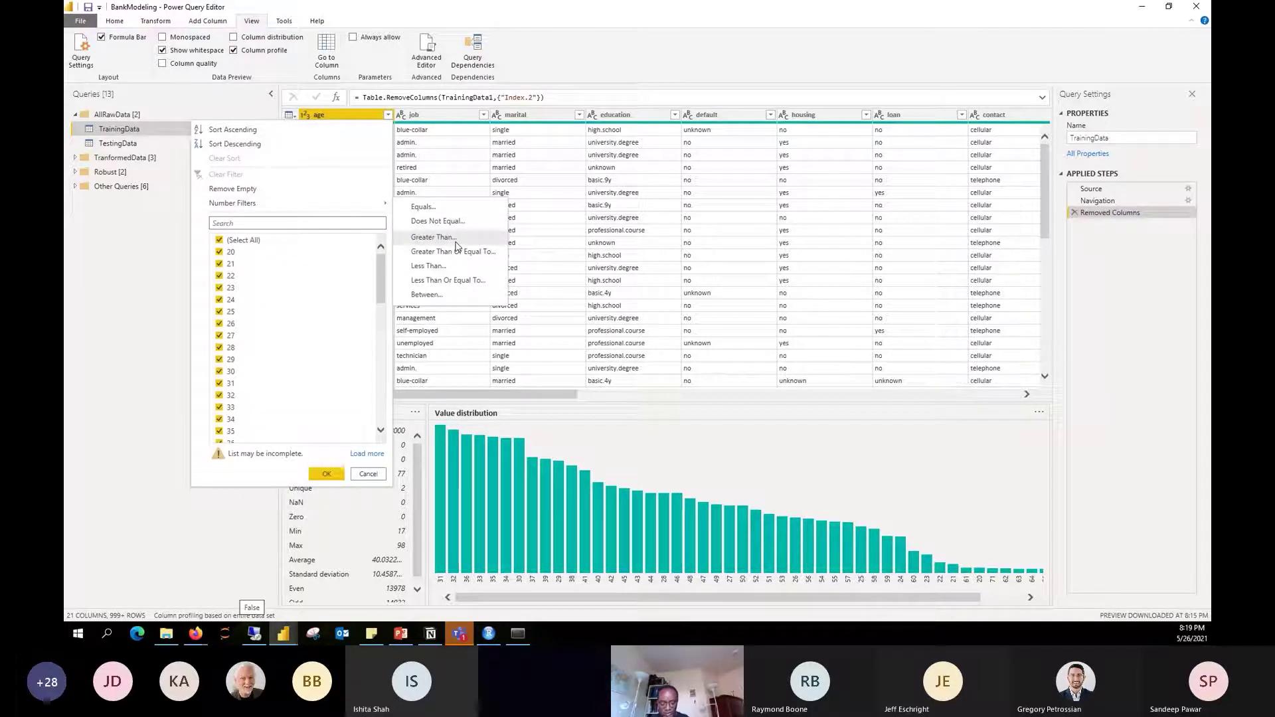
left_click(447, 281)
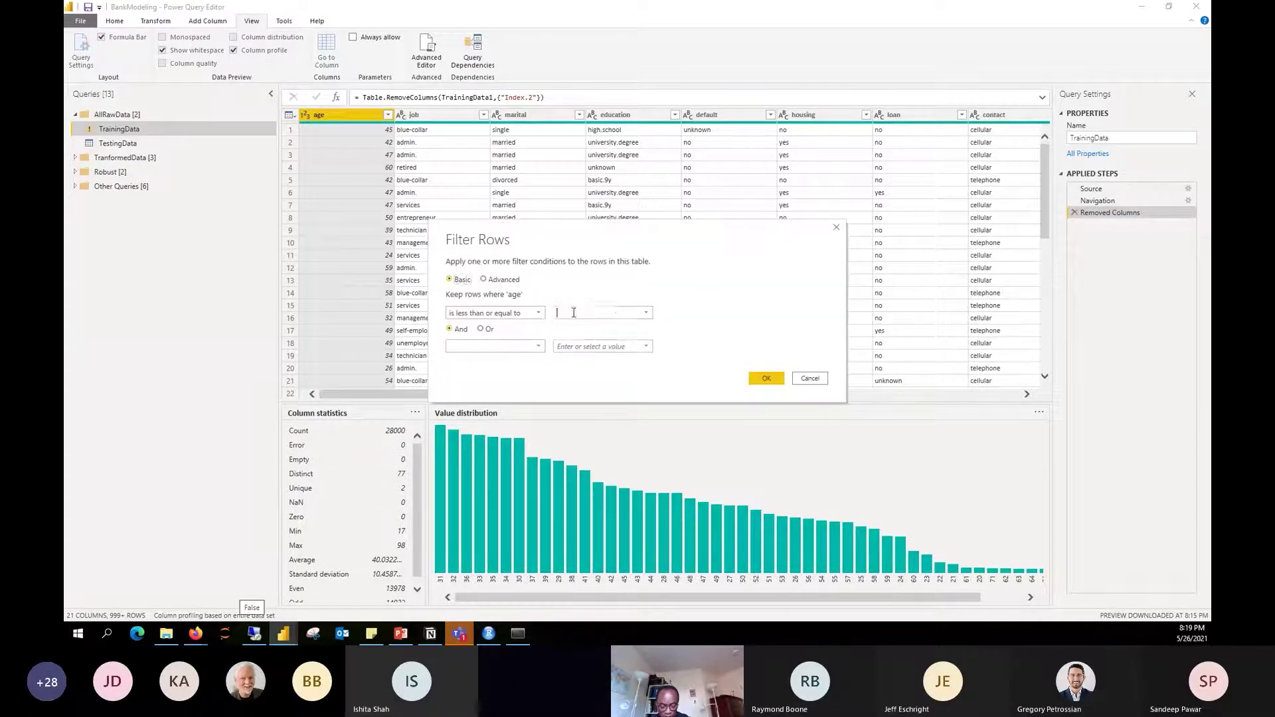
left_click(766, 378)
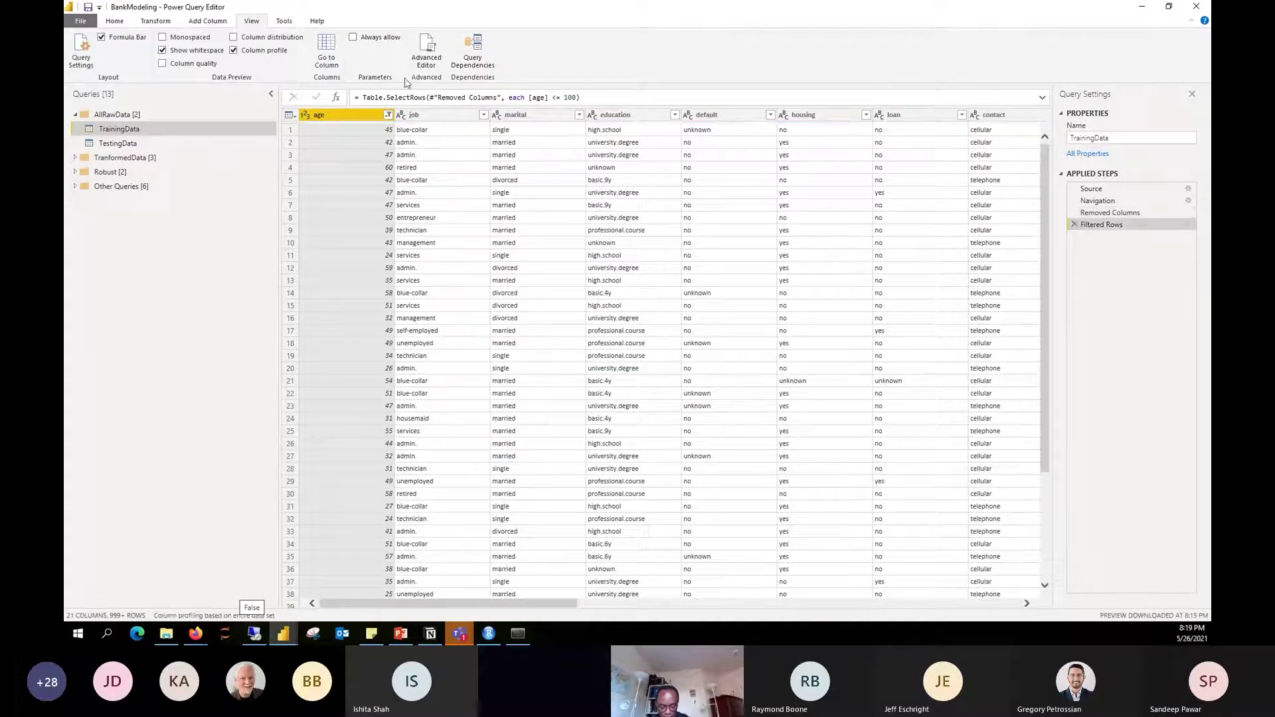
Profile the job column and replace its value "admin." with "administrator"
left_click(356, 116)
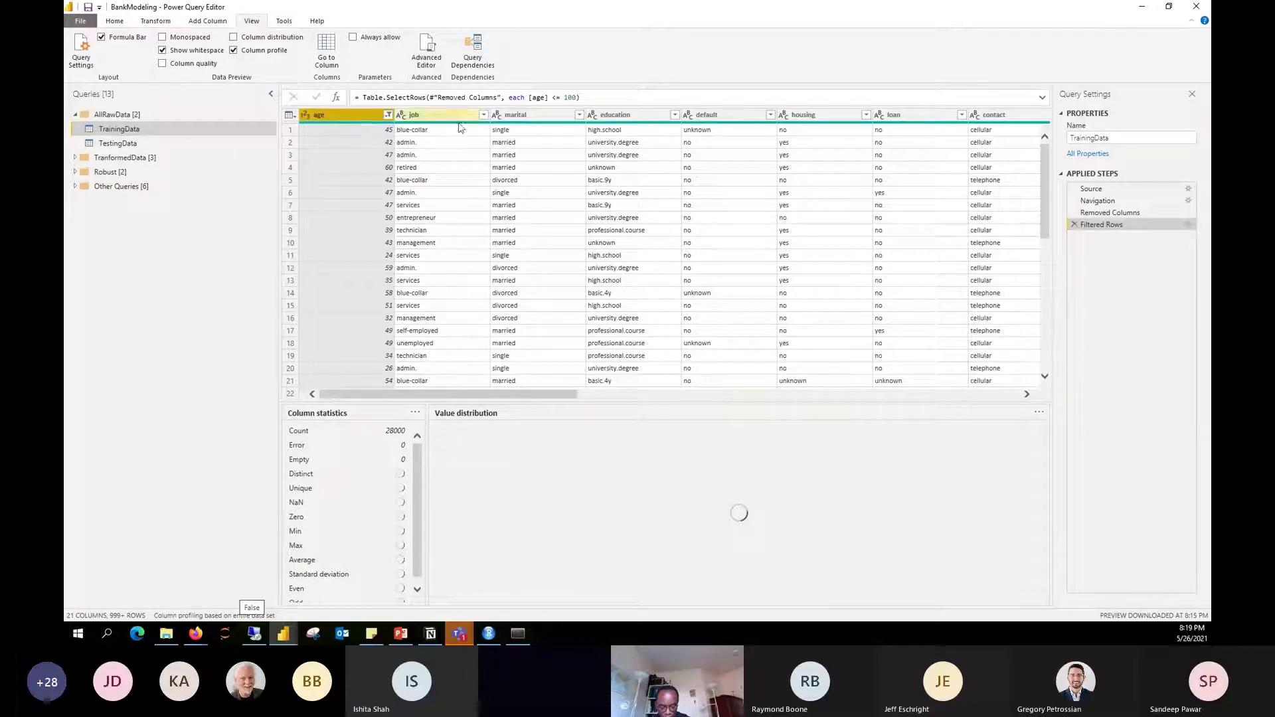
left_click(435, 116)
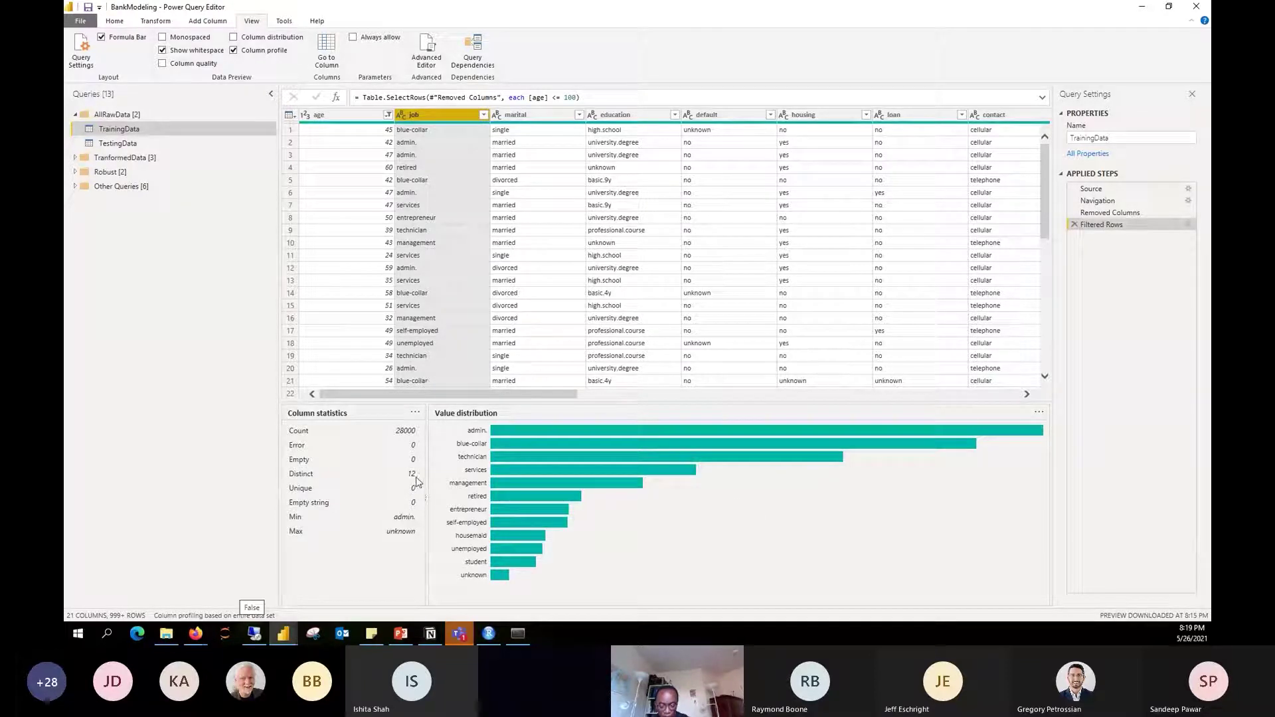
right_click(424, 144)
key("Escape")
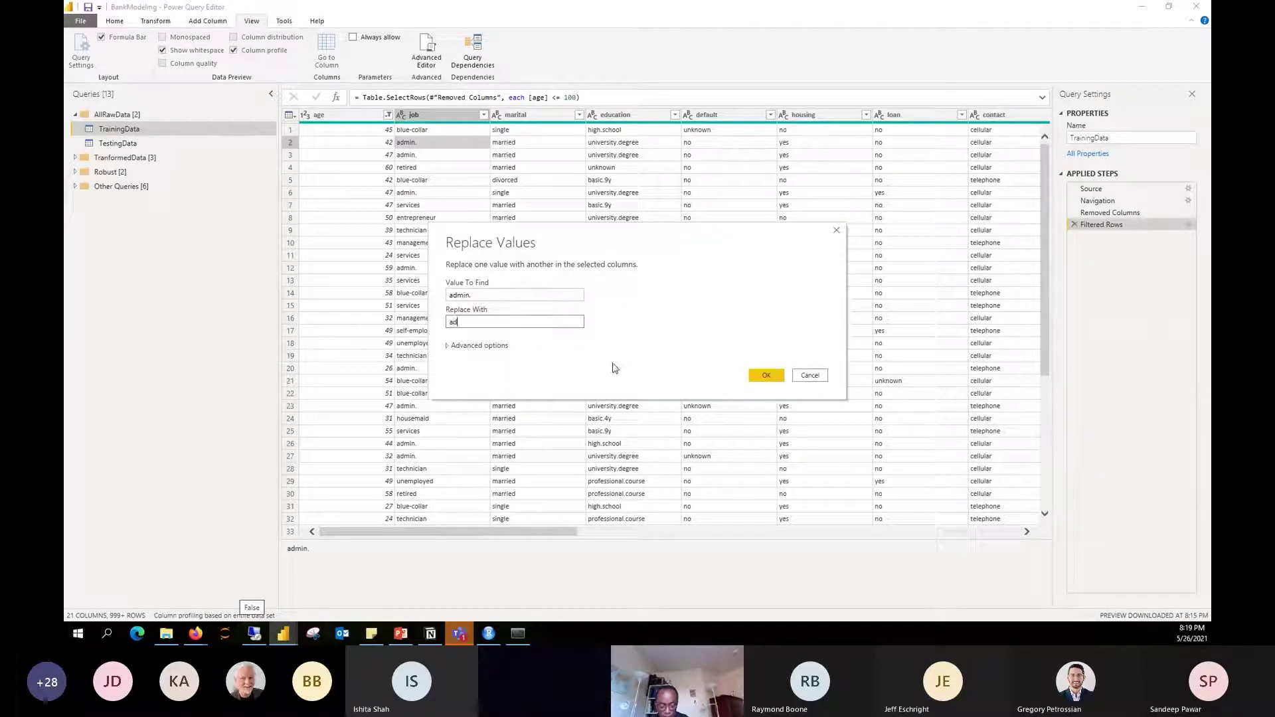
type("trator")
left_click(758, 381)
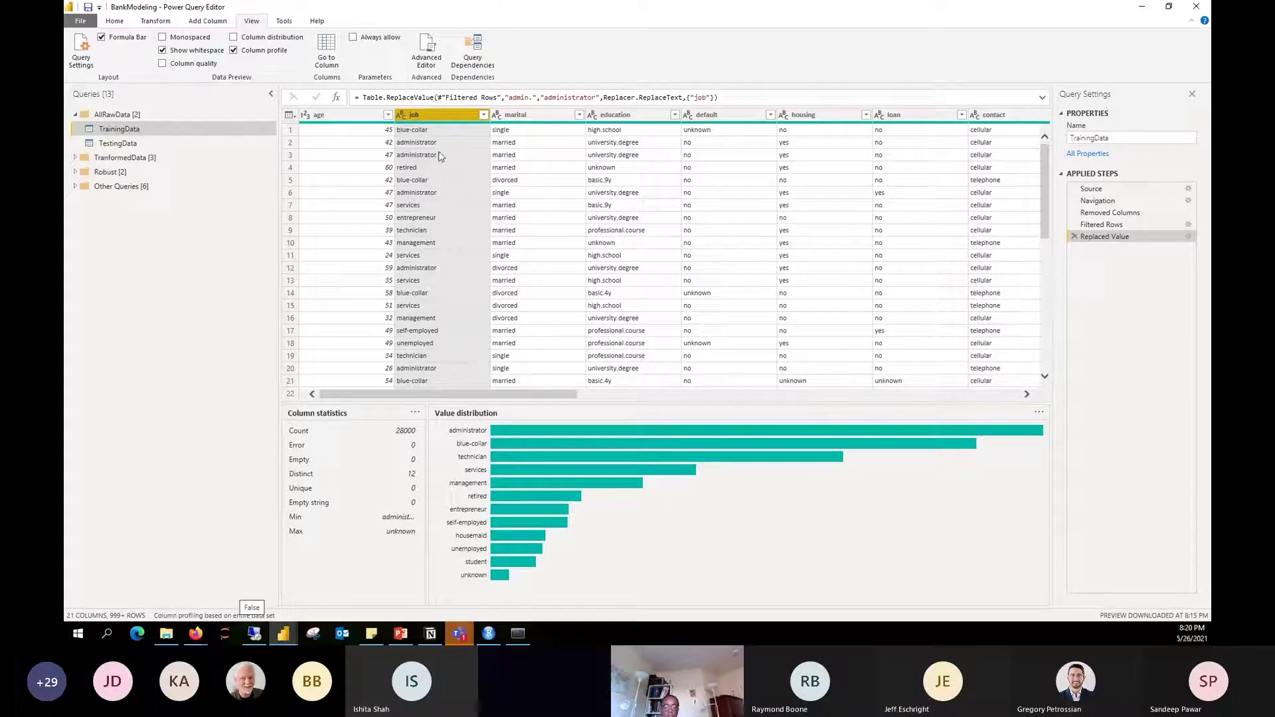
Examine the column statistics and value distributions of the marital and education columns
left_click(536, 120)
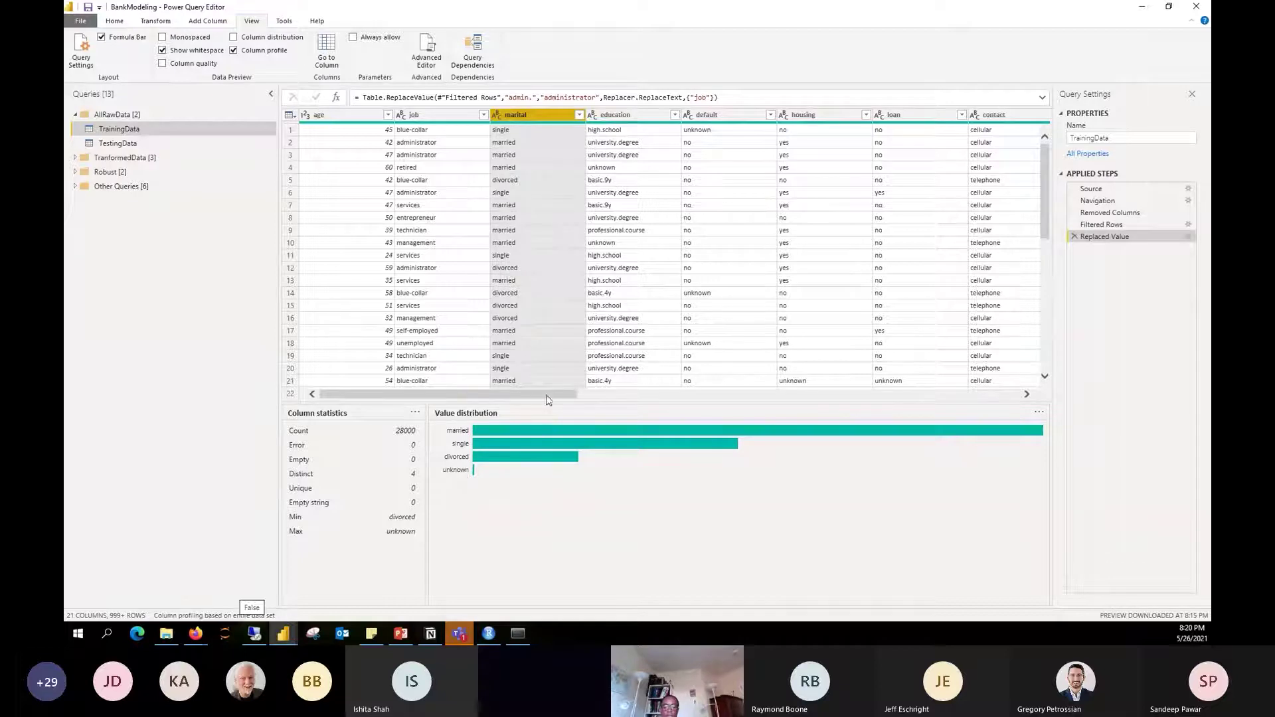
left_click_drag(451, 394, 485, 397)
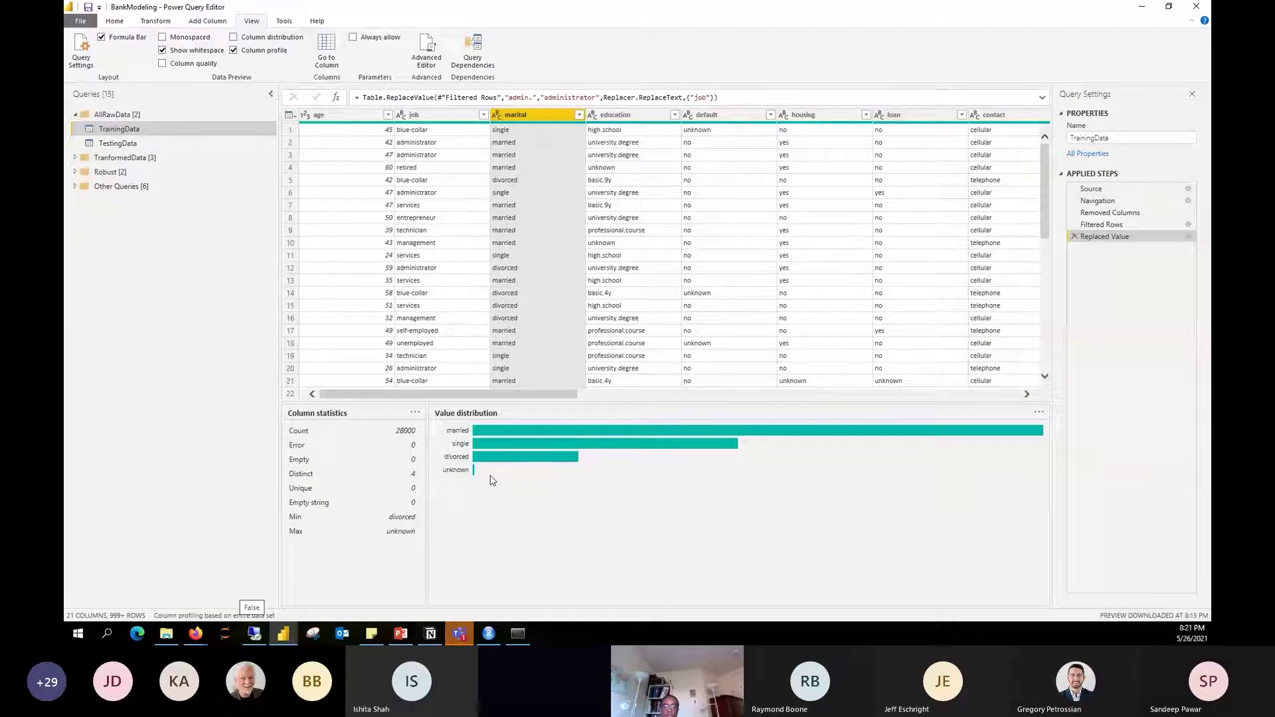
scroll(505, 299, "right", 2)
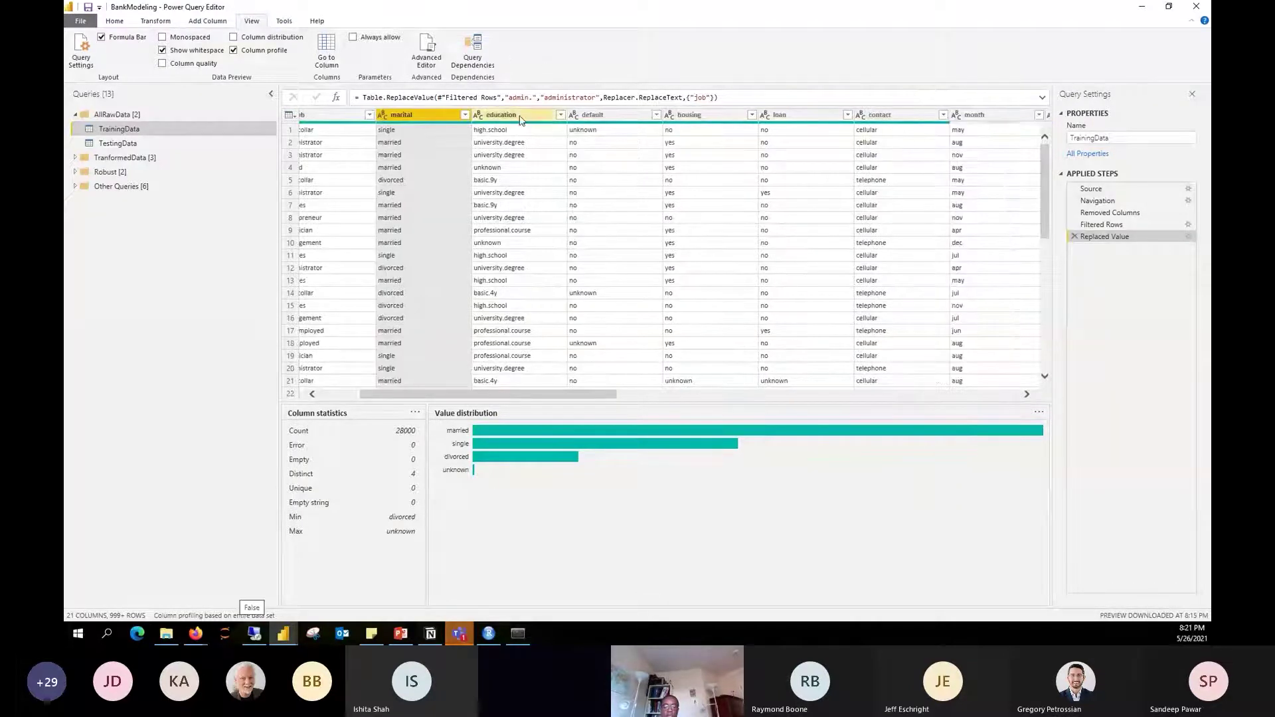
left_click(519, 115)
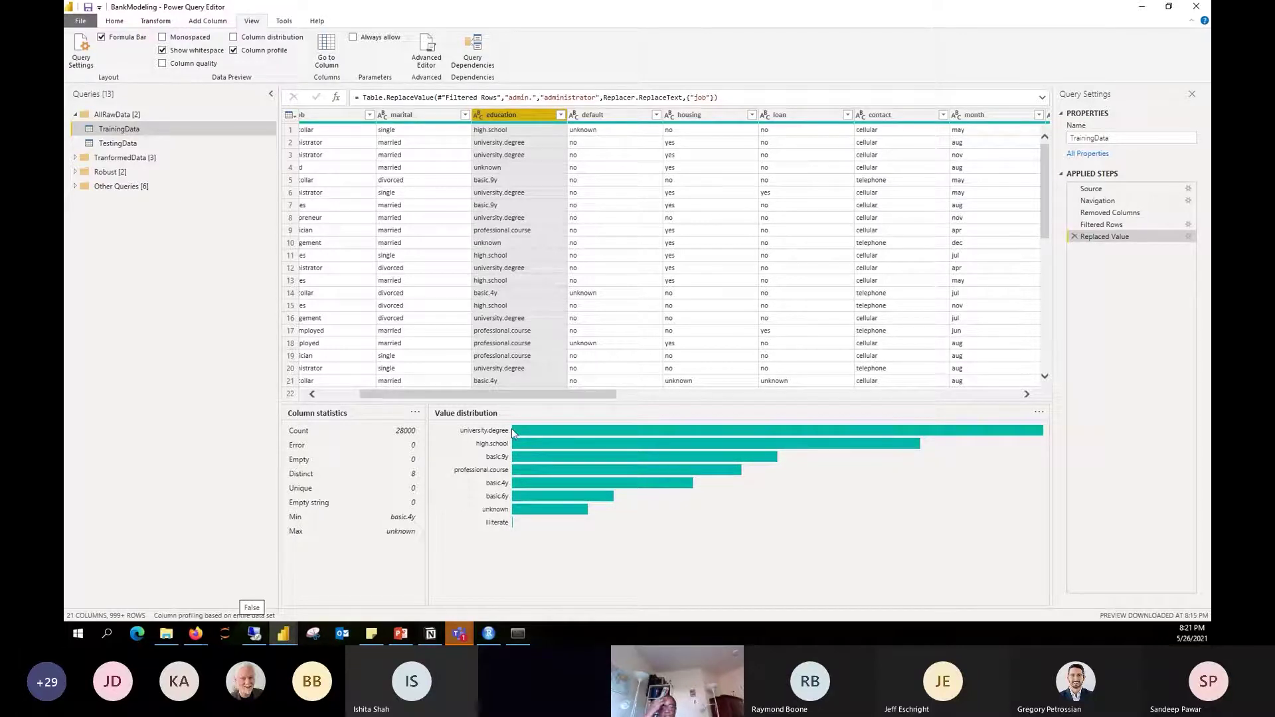
scroll(571, 155, "right", 3)
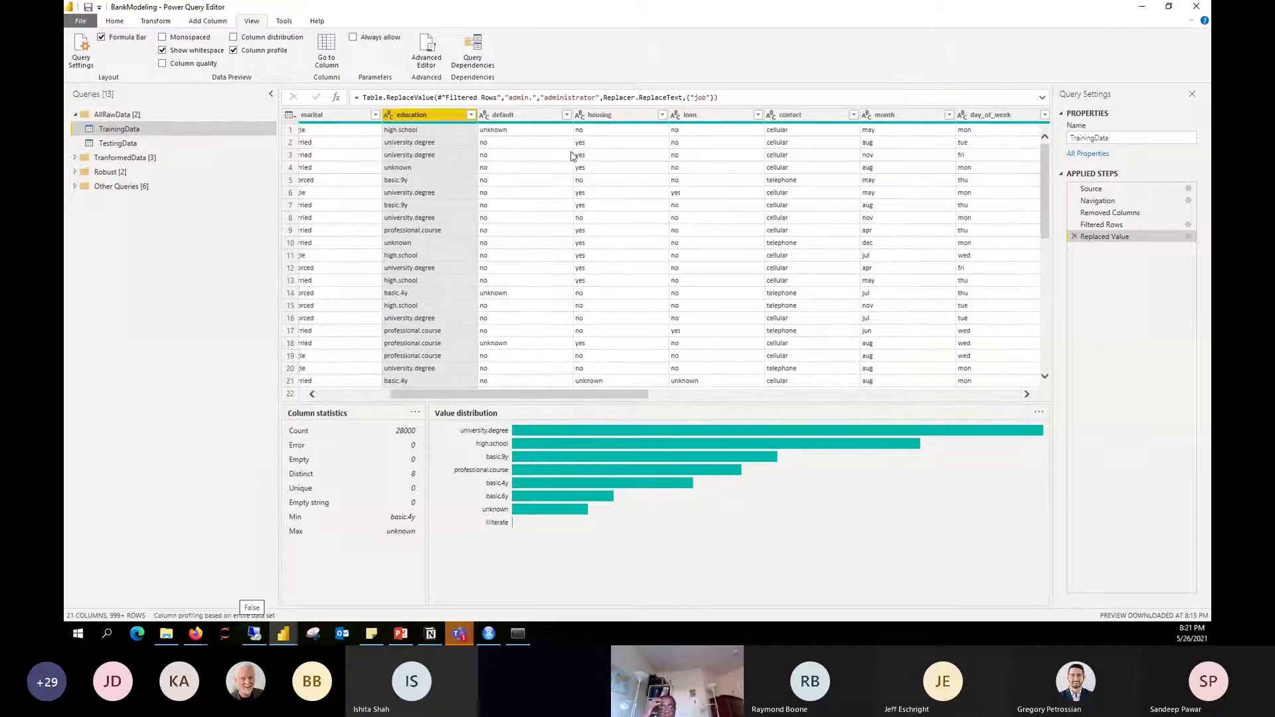
Examine the full column statistics and value distribution of the duration column
left_click_drag(606, 396, 705, 402)
left_click(803, 114)
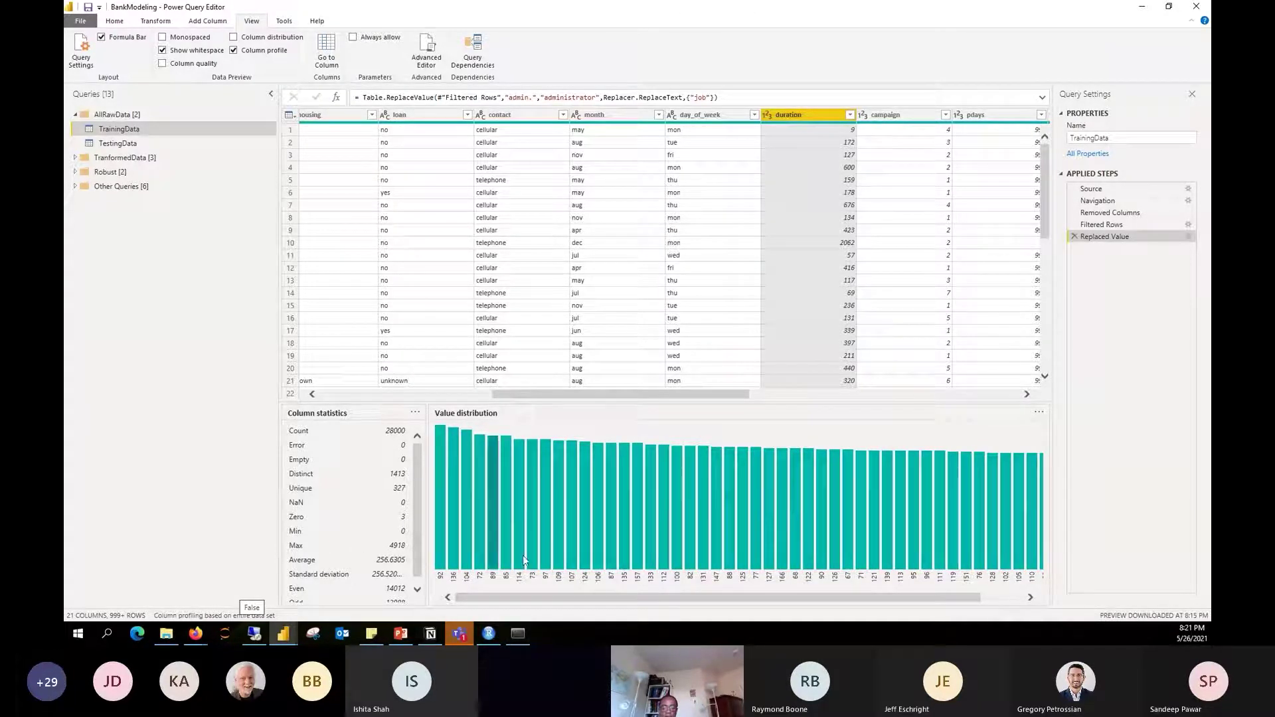
left_click_drag(693, 598, 476, 609)
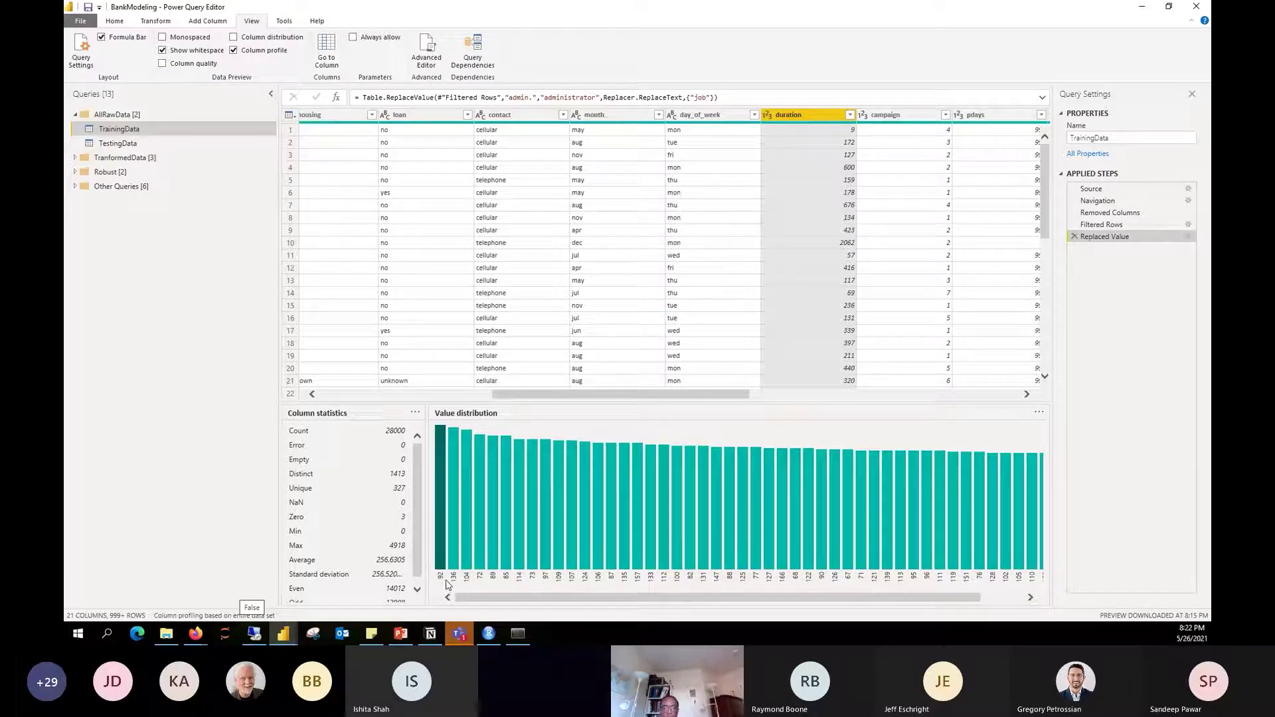
left_click_drag(964, 603, 1007, 602)
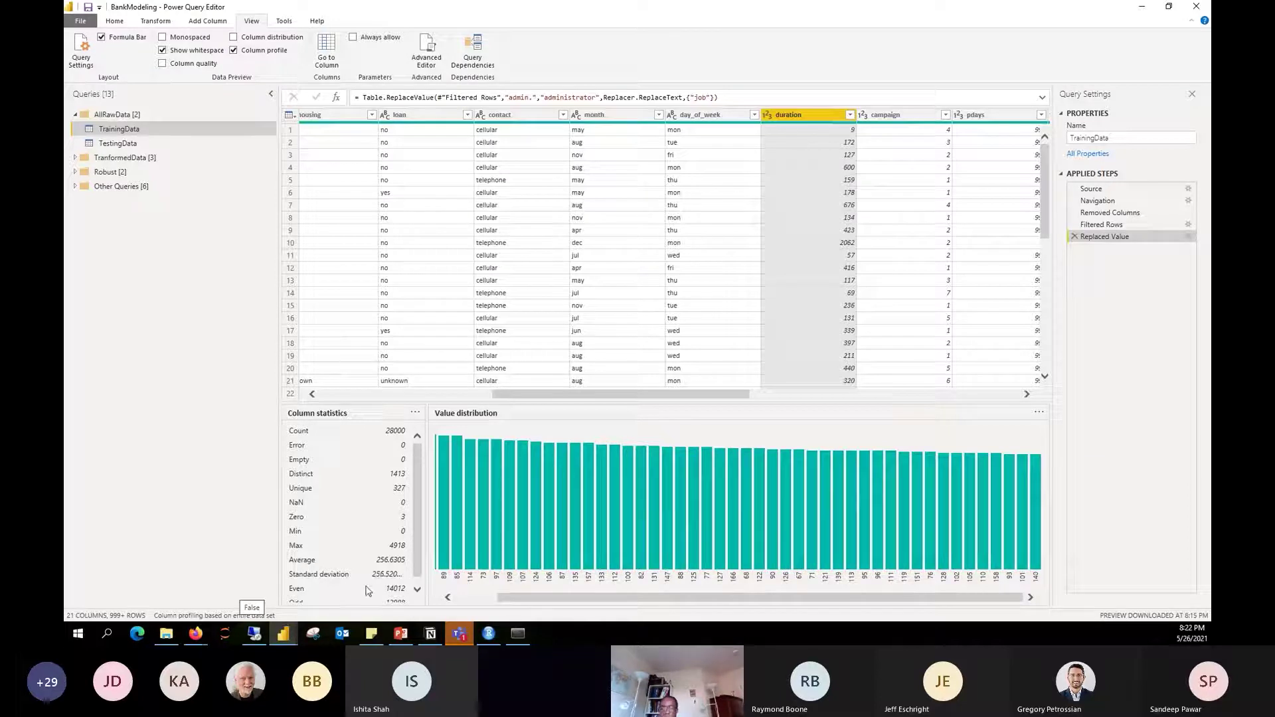
scroll(392, 597, "down", 1)
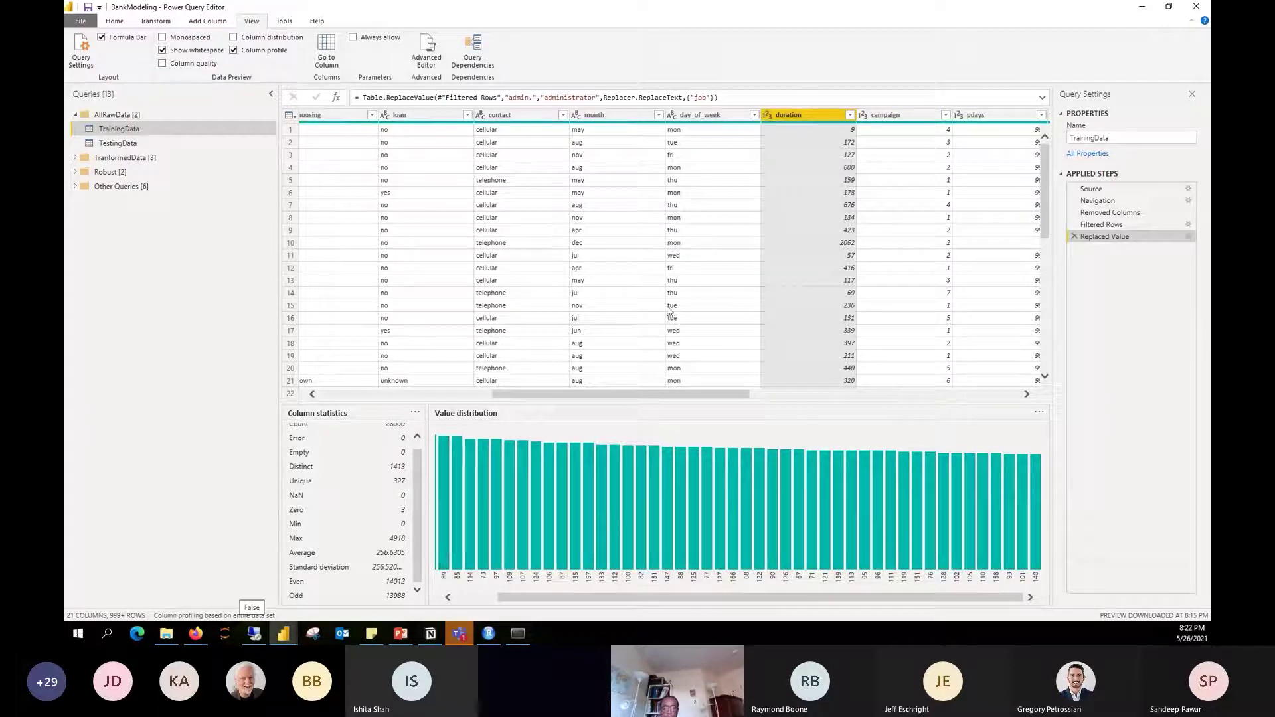
Filter the duration column to keep only rows with values less than 4000
right_click(810, 116)
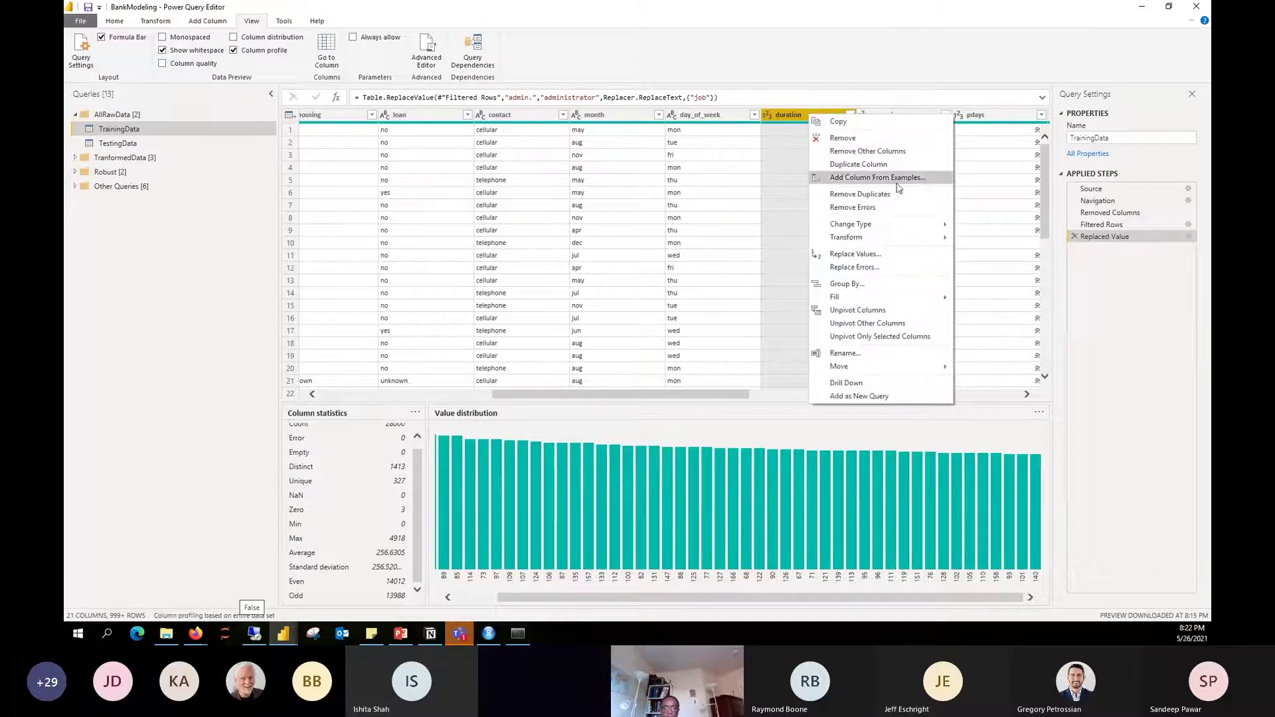
left_click(805, 116)
left_click(850, 116)
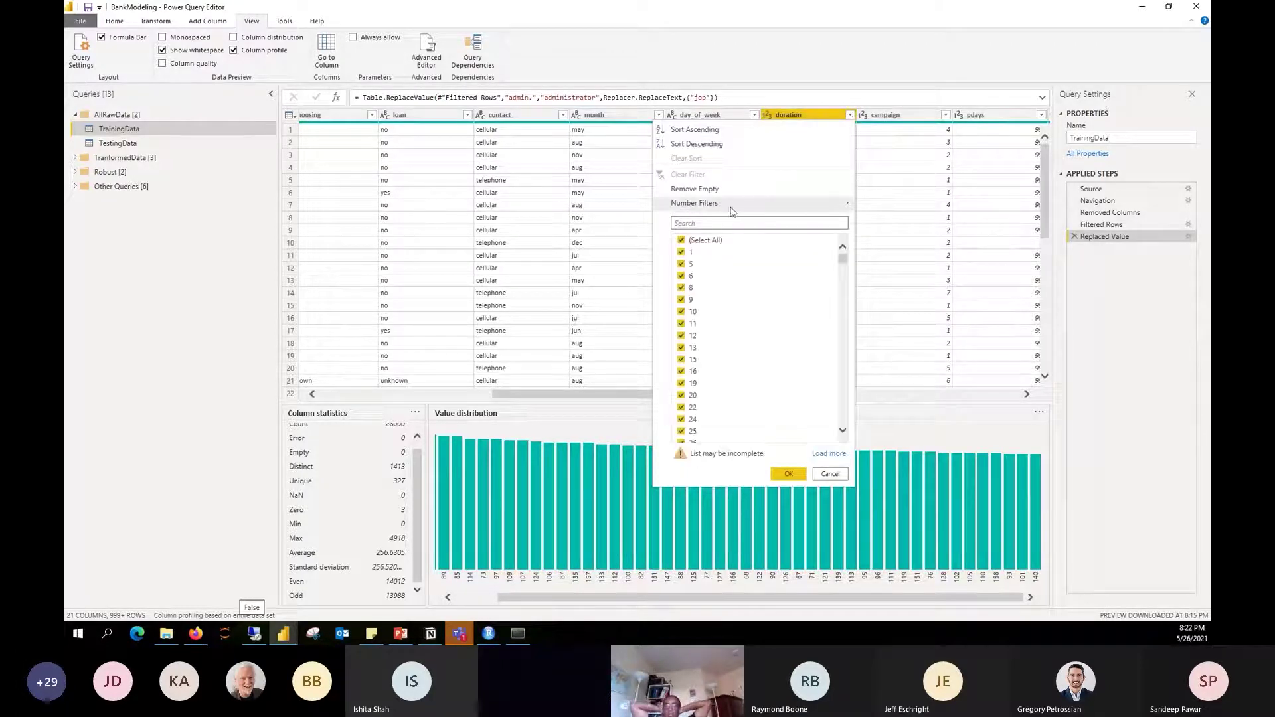
mouse_move(757, 203)
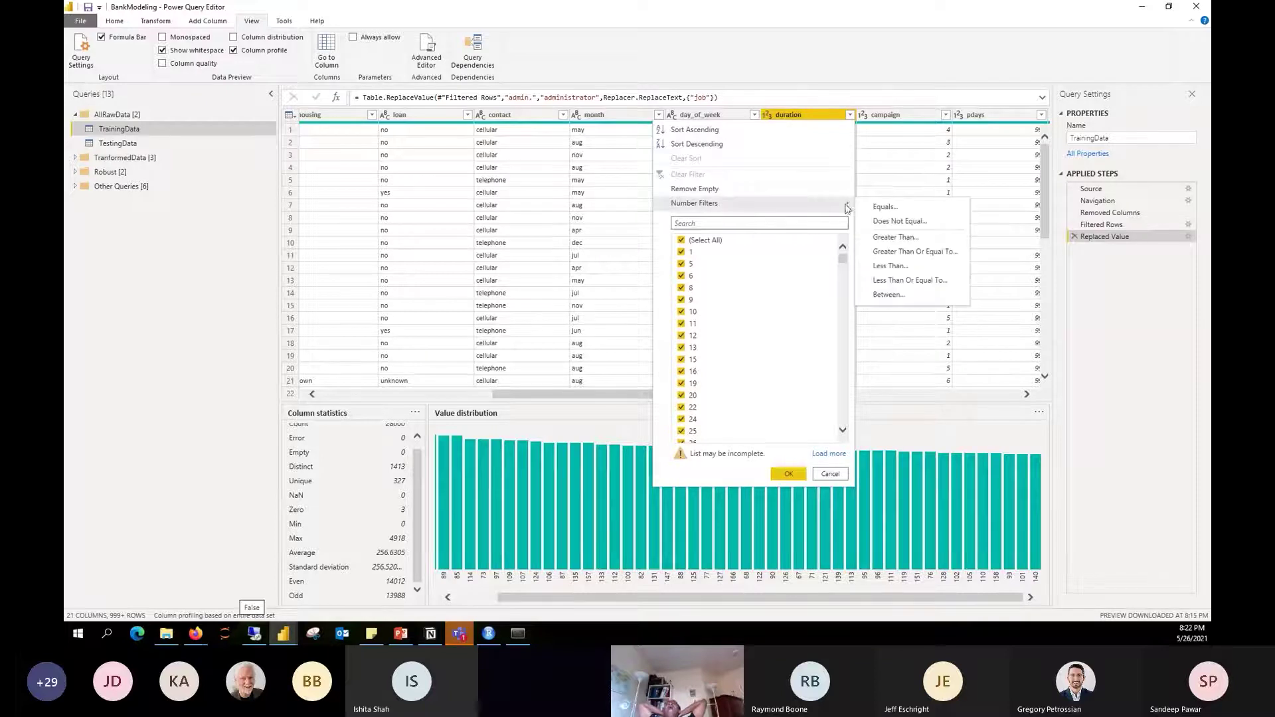
left_click(943, 266)
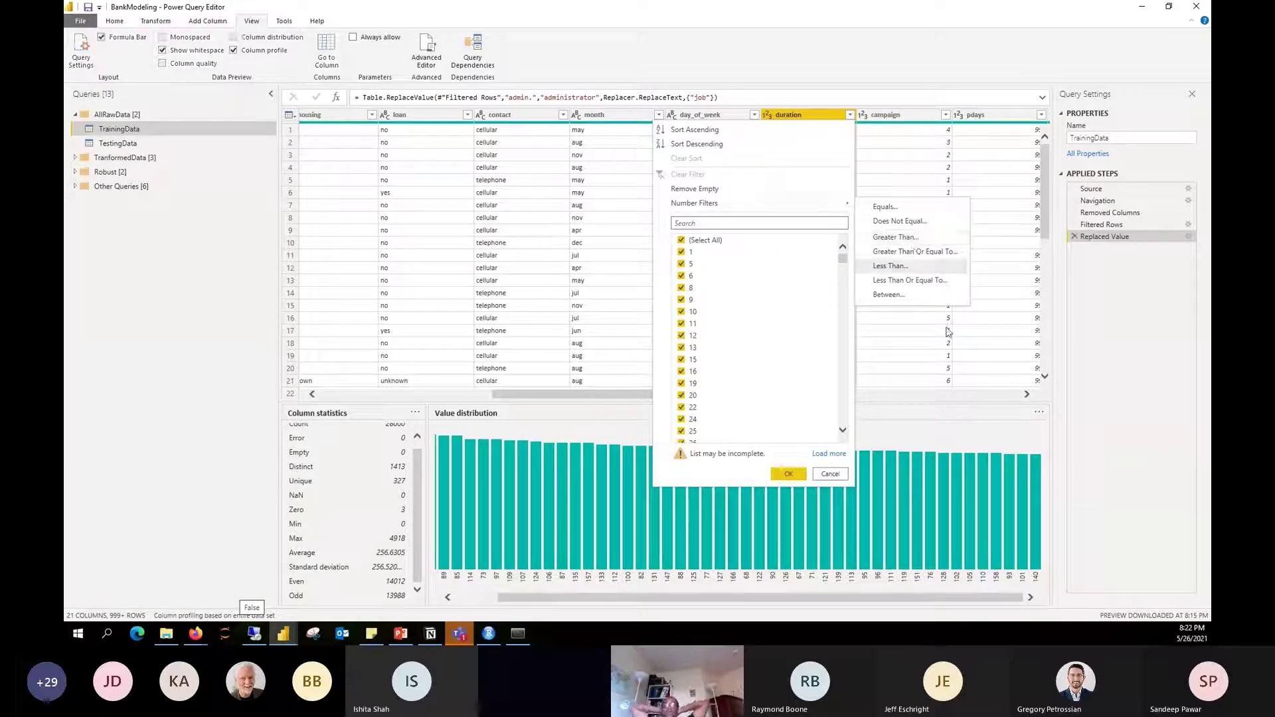
left_click(575, 313)
type("4000")
left_click(765, 379)
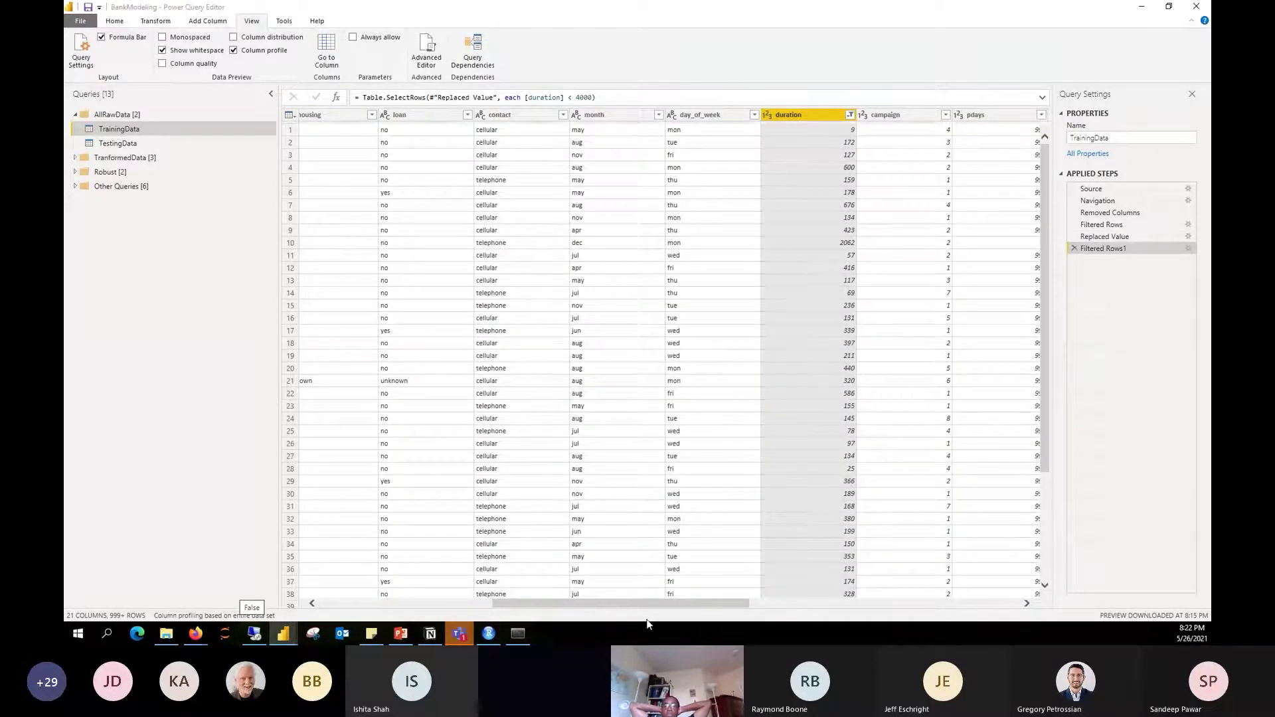
Review the remaining columns of TrainingData, from poutcome and emp.var.rate through nr.employed and y, and return to the first columns
left_click_drag(702, 603, 971, 605)
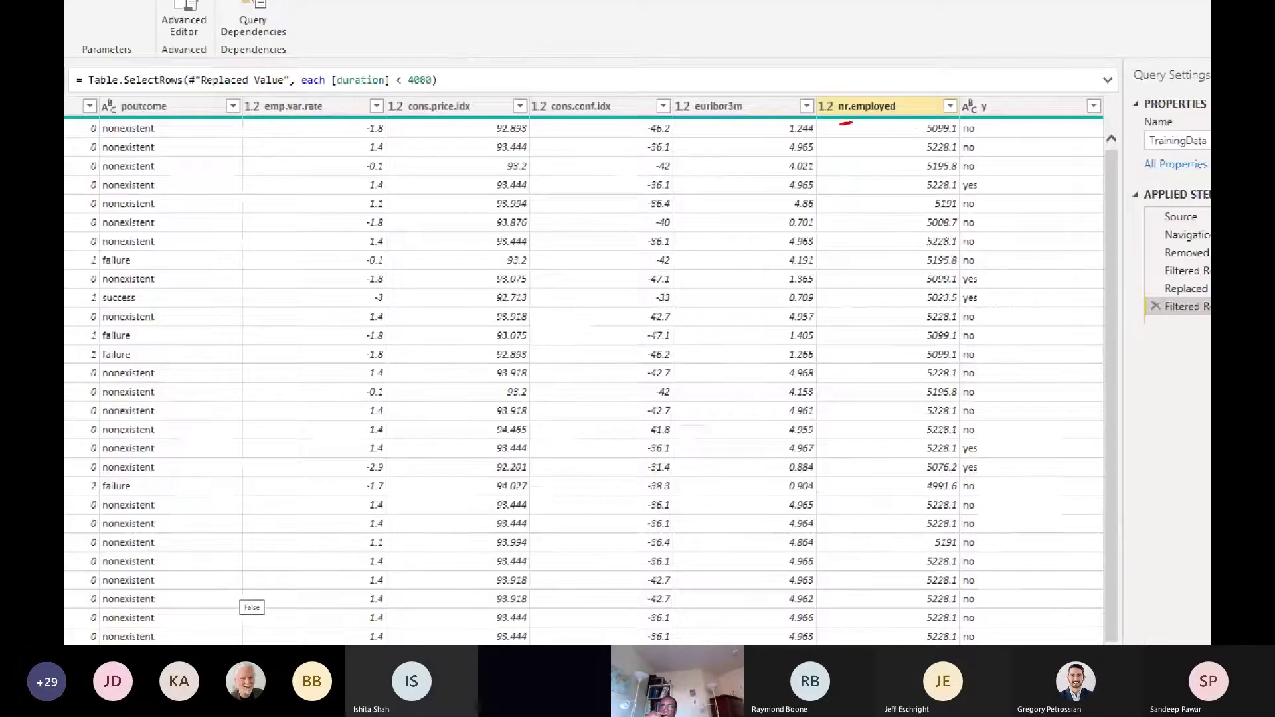
mouse_move(863, 126)
left_mouse_down()
mouse_move(914, 108)
mouse_move(813, 118)
mouse_move(867, 128)
left_mouse_up()
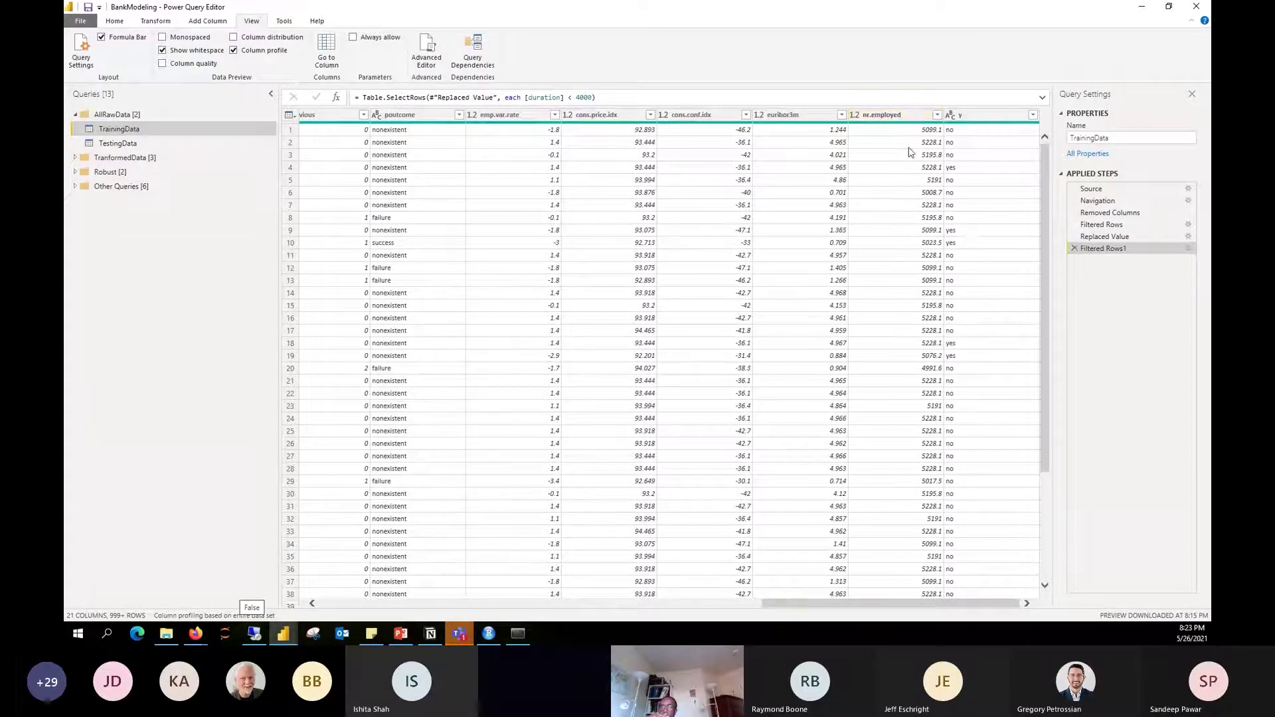
scroll(893, 604, "left", 1)
left_click(942, 118)
left_click(817, 121)
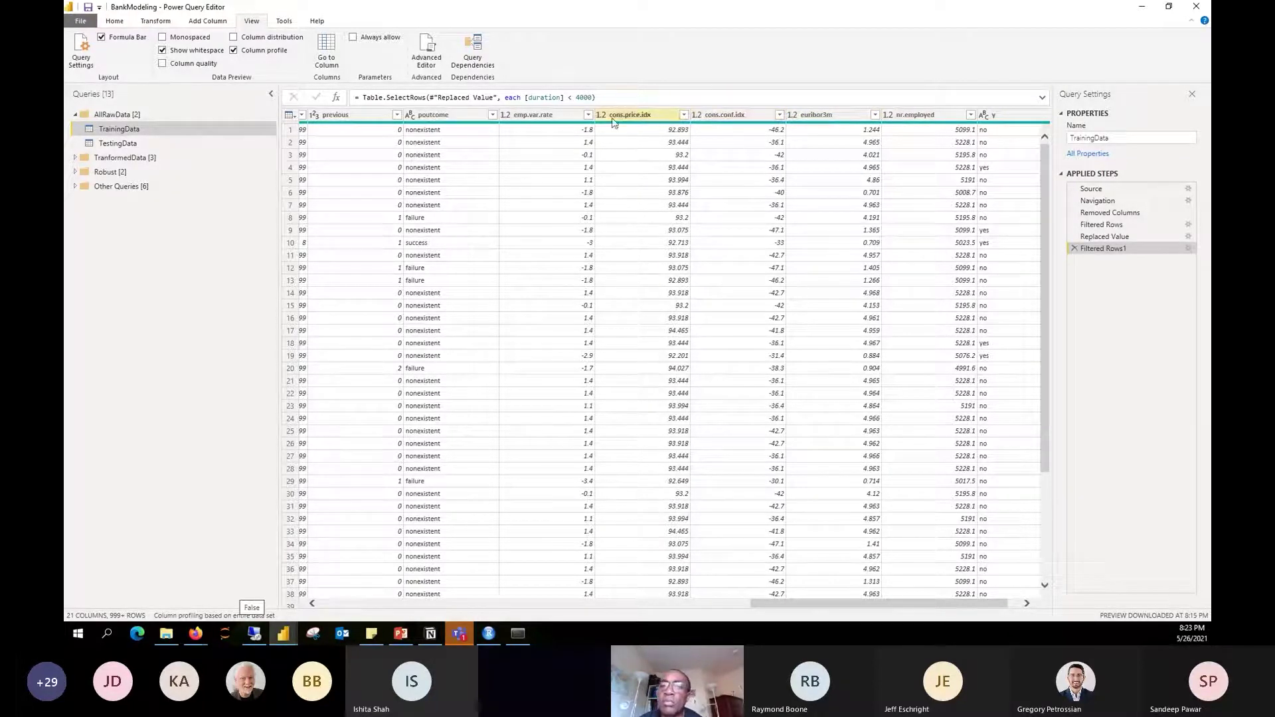
left_click_drag(827, 610, 398, 610)
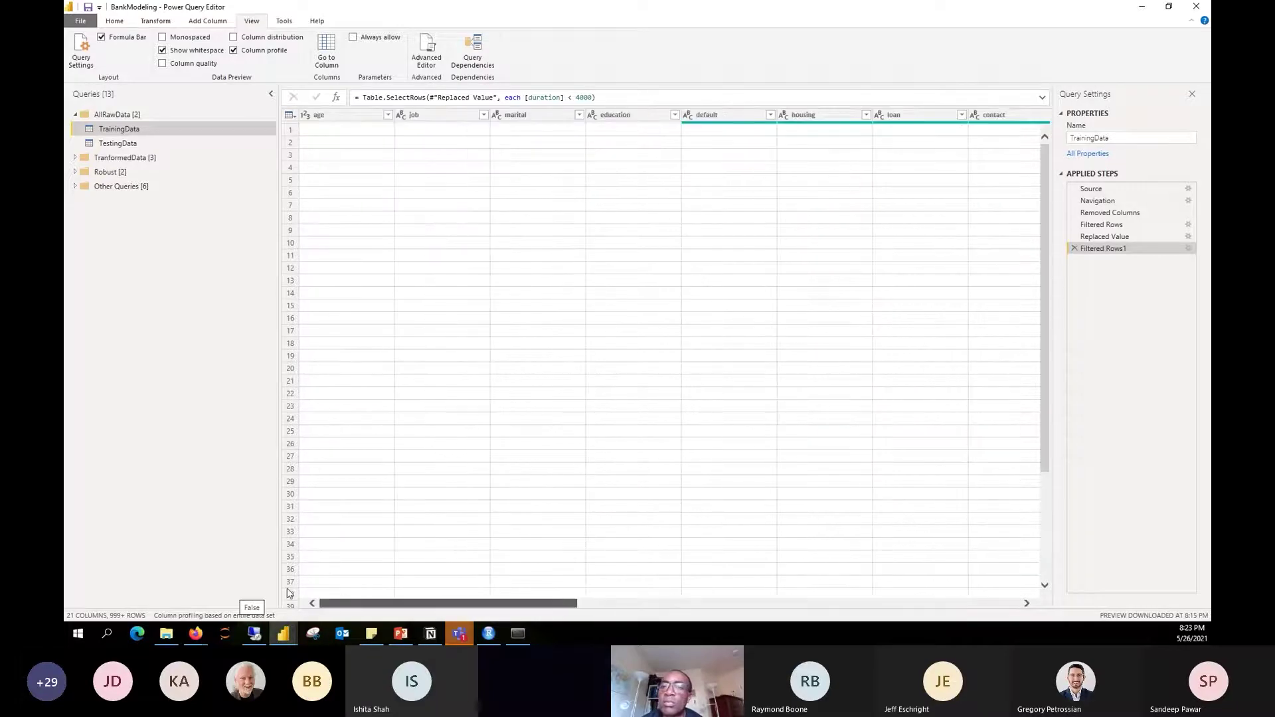
mouse_move(371, 633)
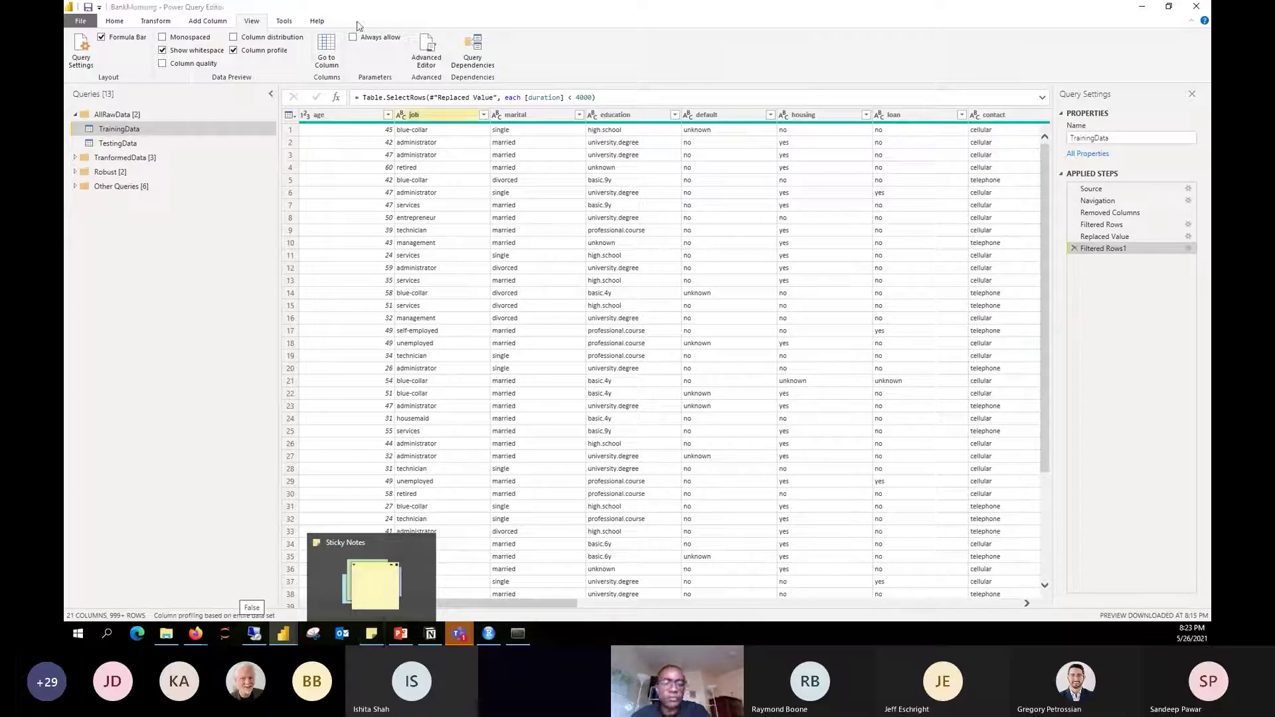
left_click_drag(568, 603, 408, 612)
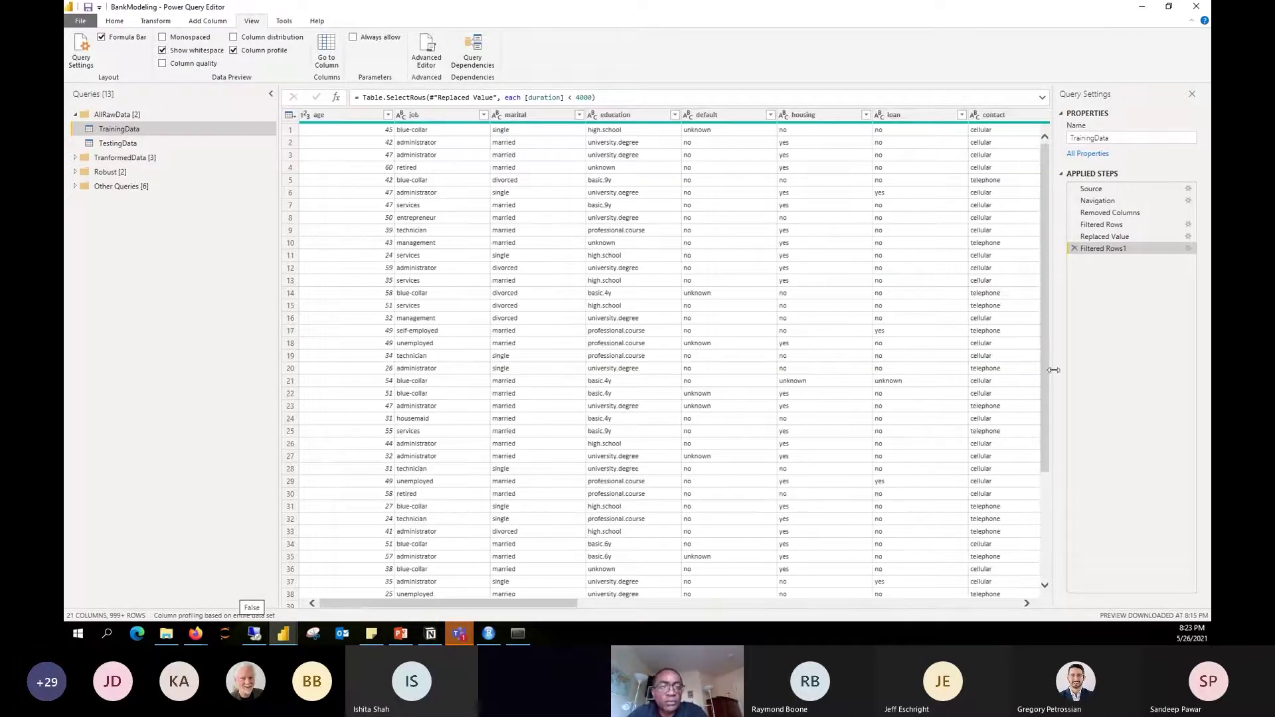
mouse_move(506, 610)
left_mouse_down()
mouse_move(603, 614)
mouse_move(526, 613)
left_mouse_up()
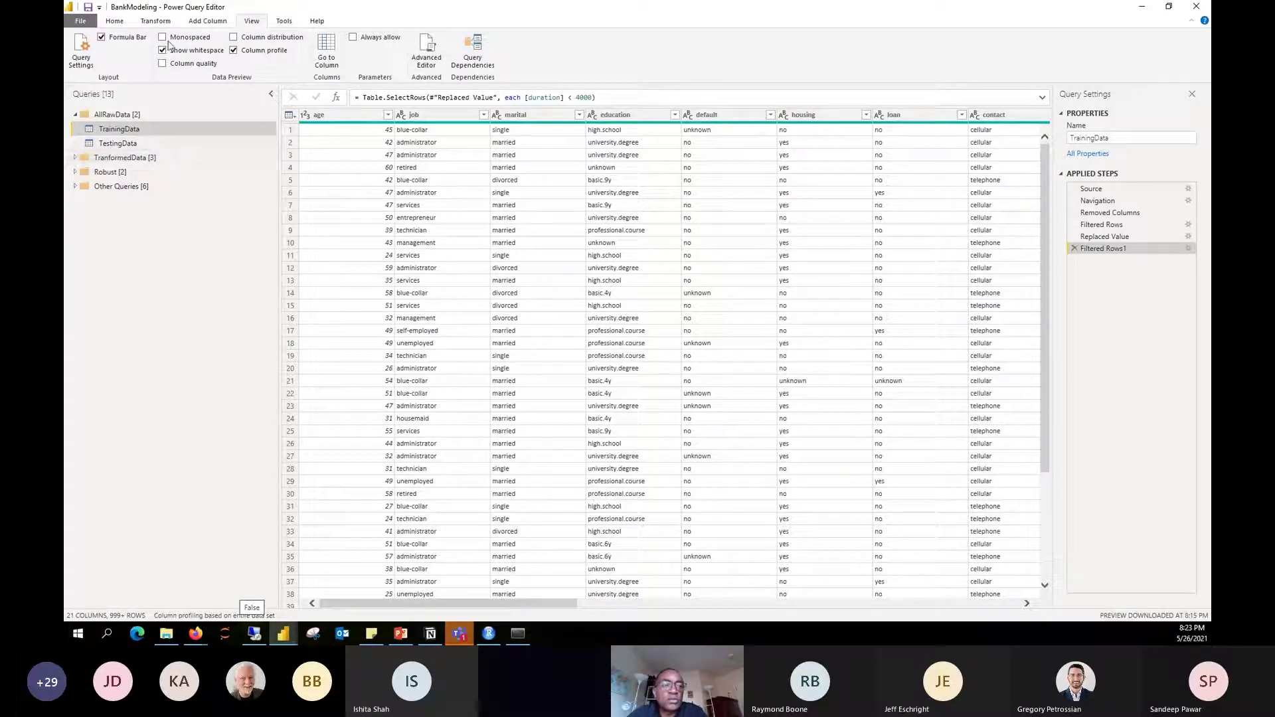
Try to convert the TrainingData query code into a function taking a table parameter, and discard the edits
left_click(117, 23)
left_click(359, 53)
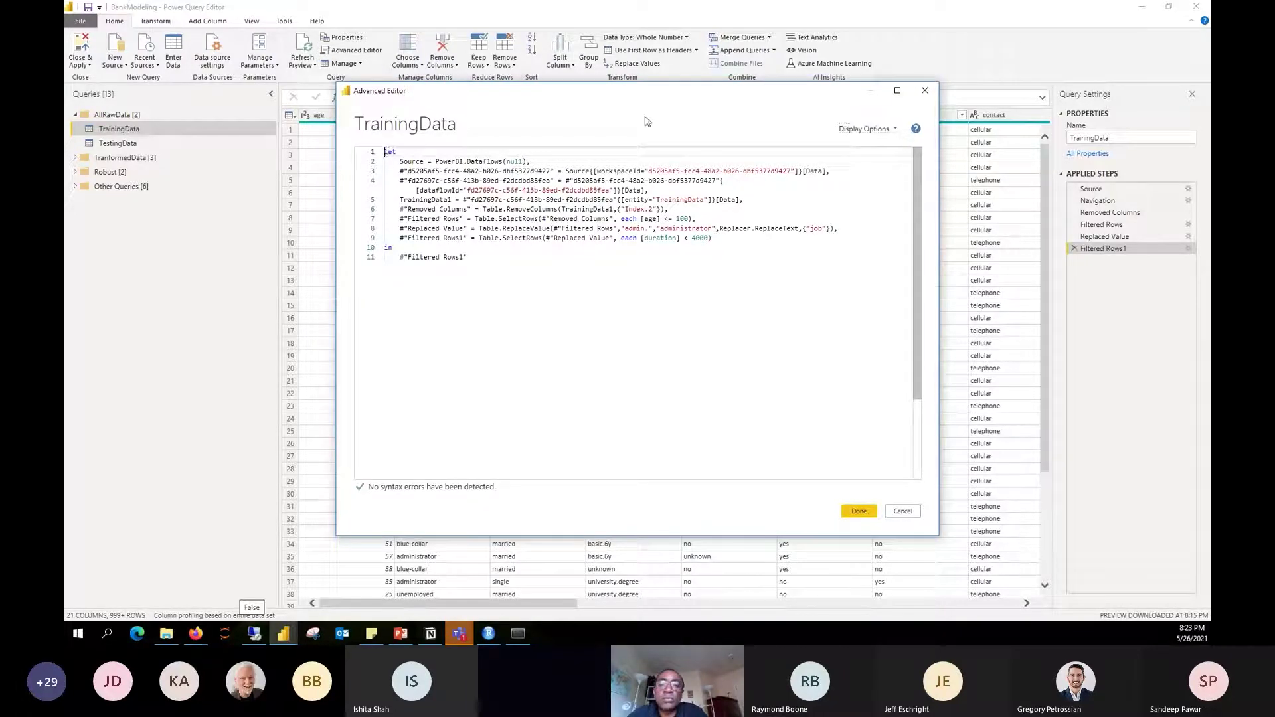
key("Return")
type("(tabl as table")
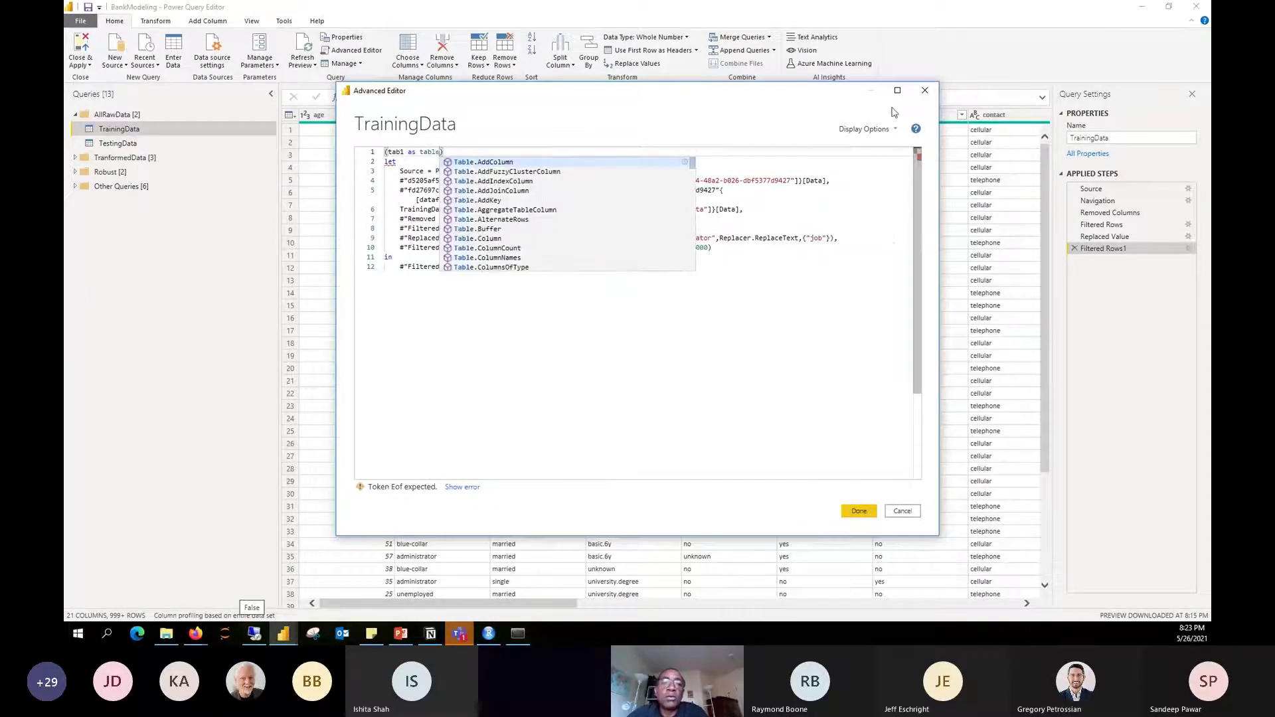
key("Escape")
type("=>")
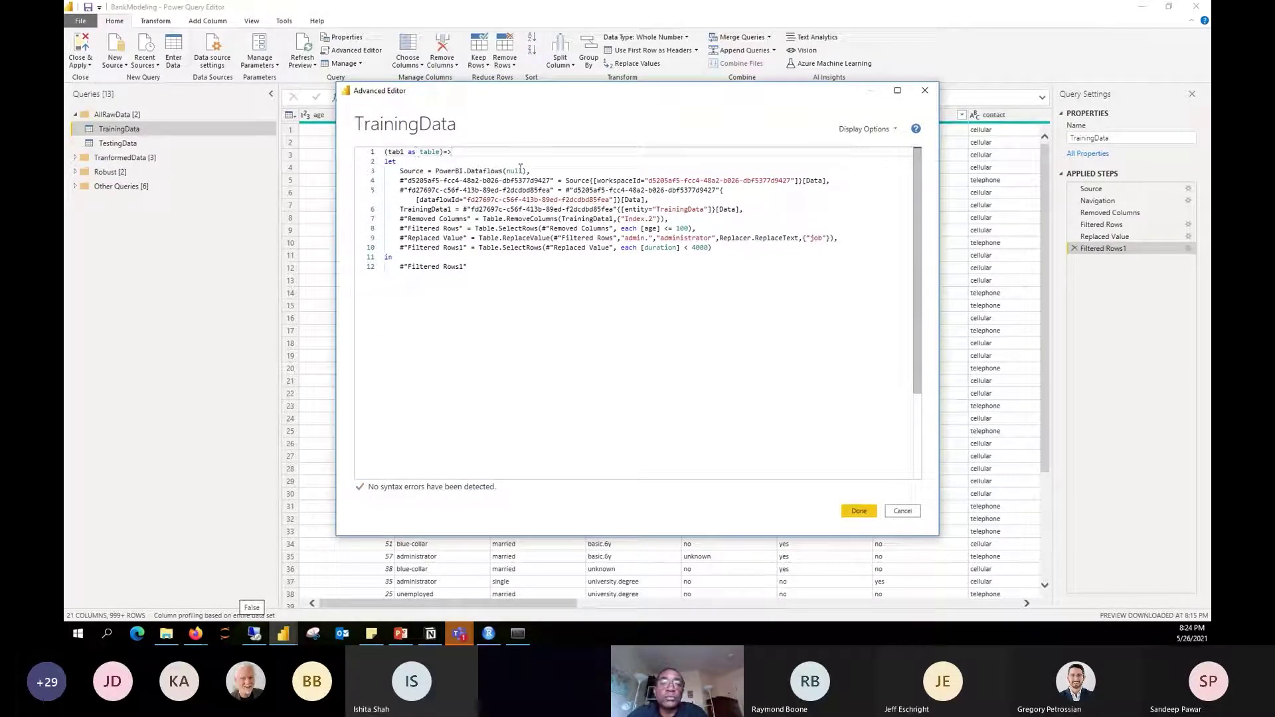
left_click_drag(528, 171, 435, 171)
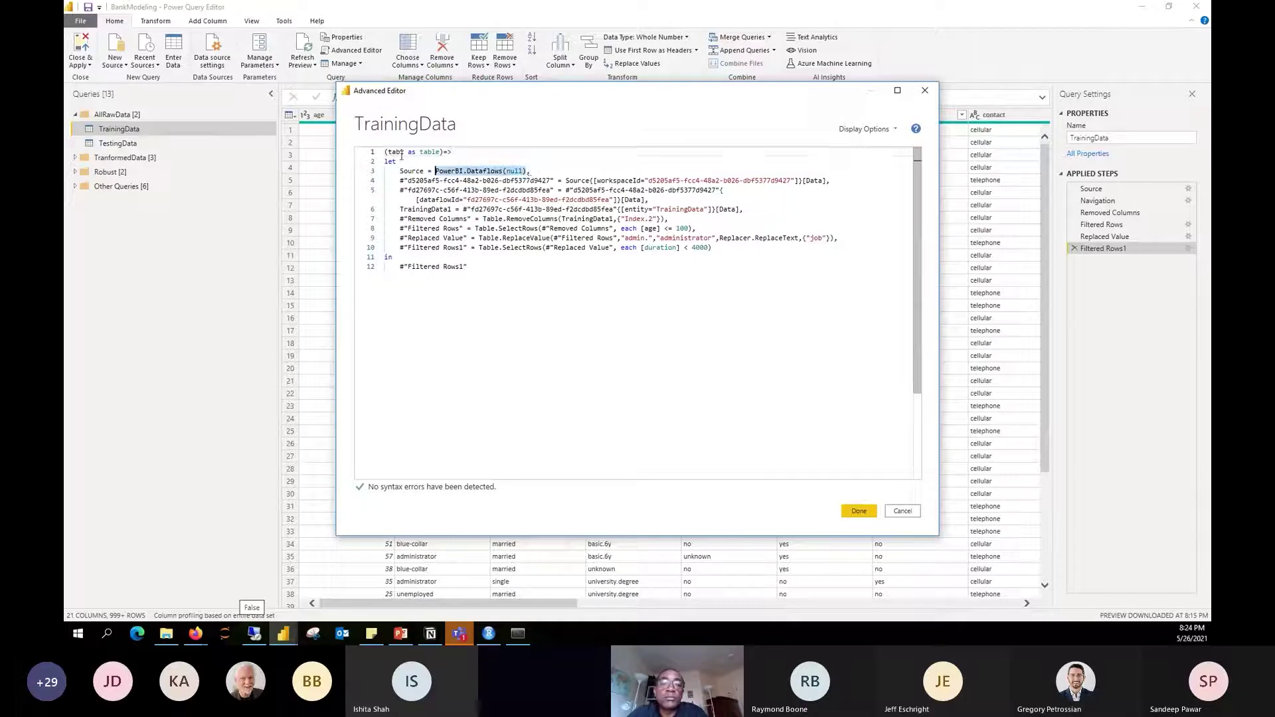
left_click(905, 512)
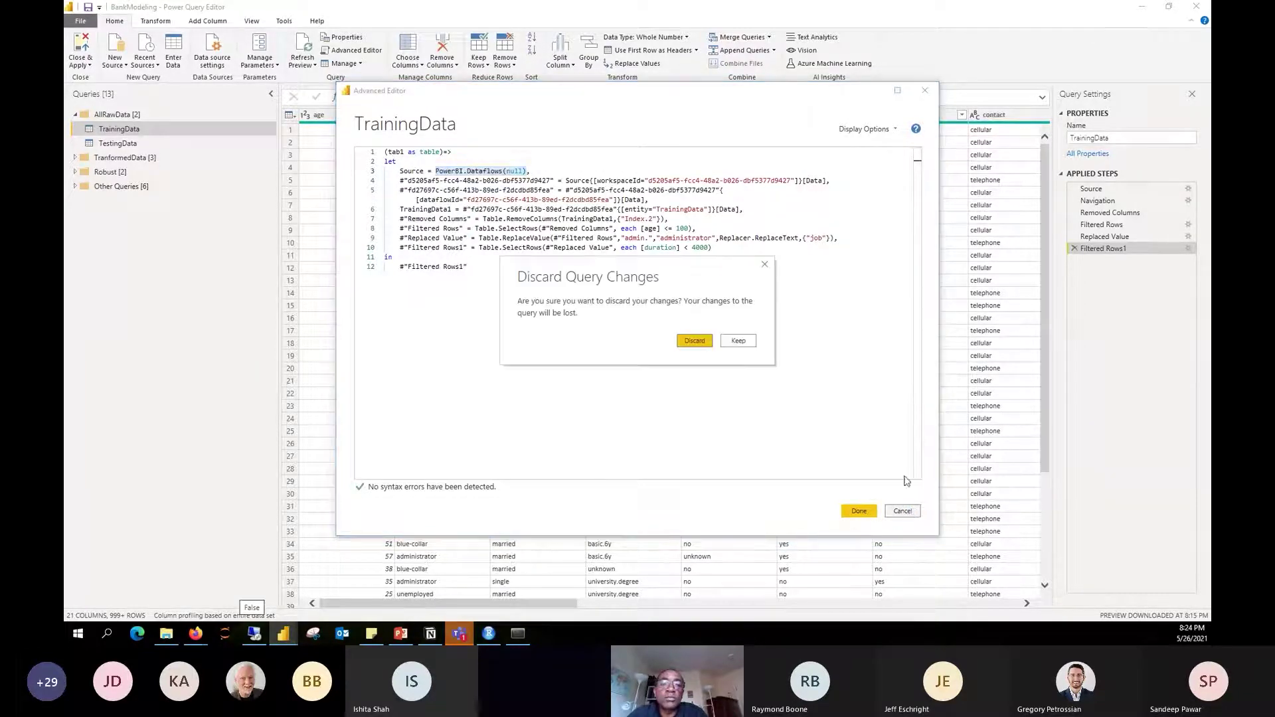
left_click(703, 341)
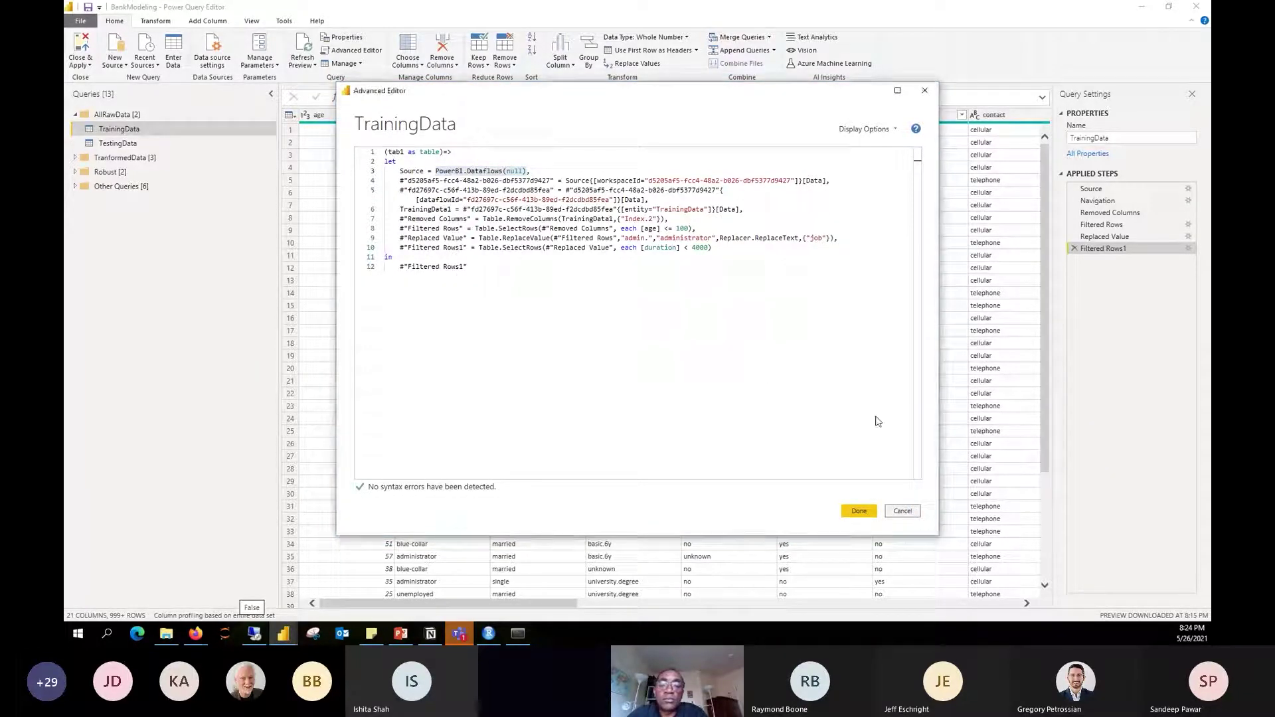
Close the TrainingData code without saving and add a blank query to the AllRawData group
left_click(904, 512)
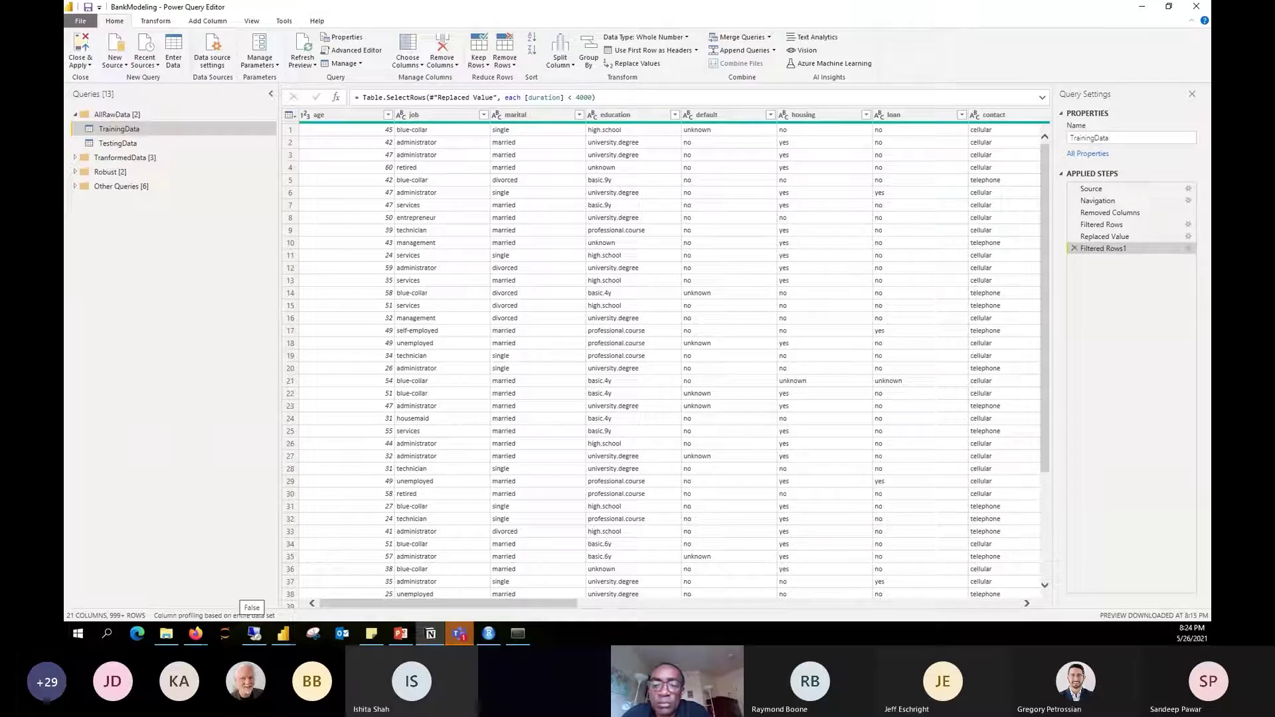
left_click(883, 506)
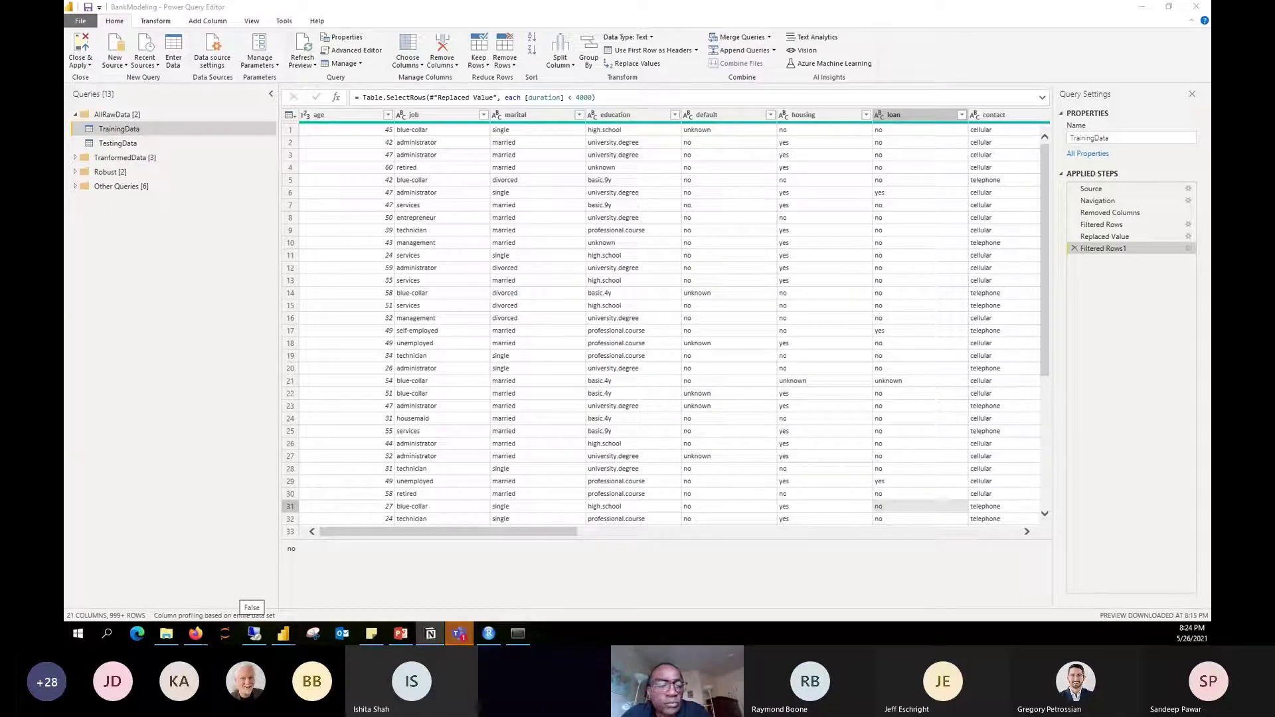
left_click(111, 248)
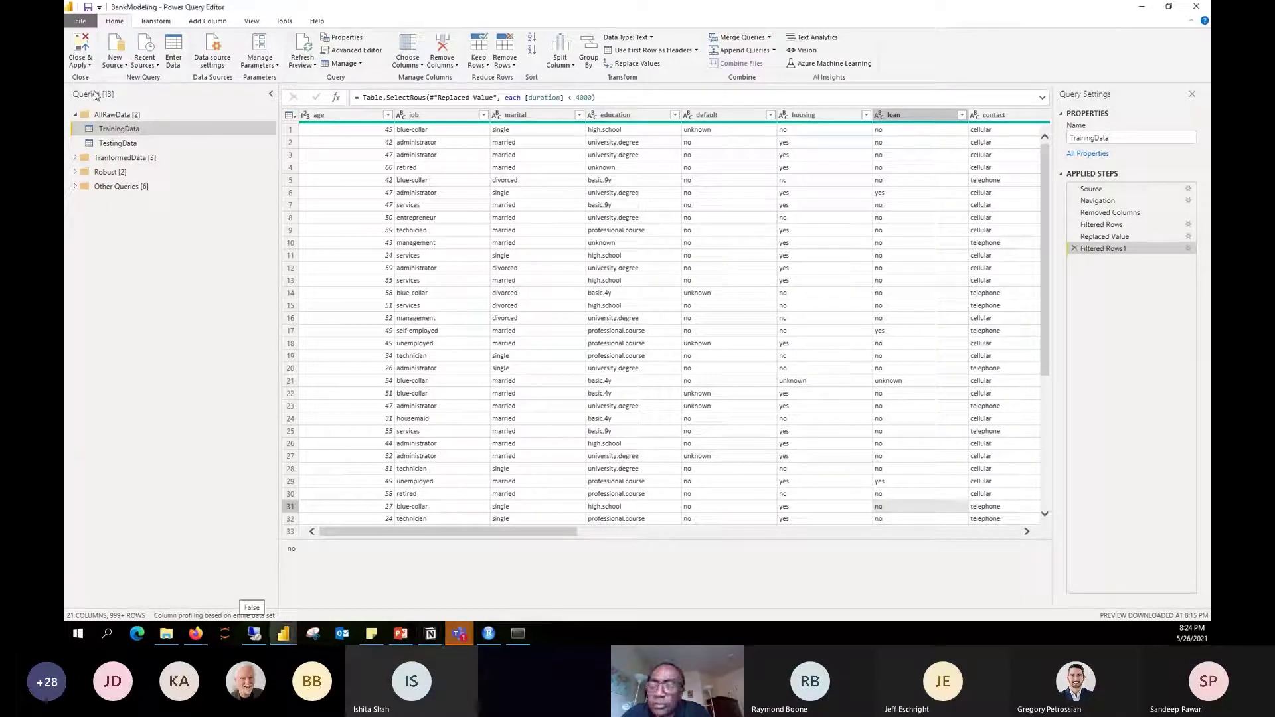
right_click(111, 115)
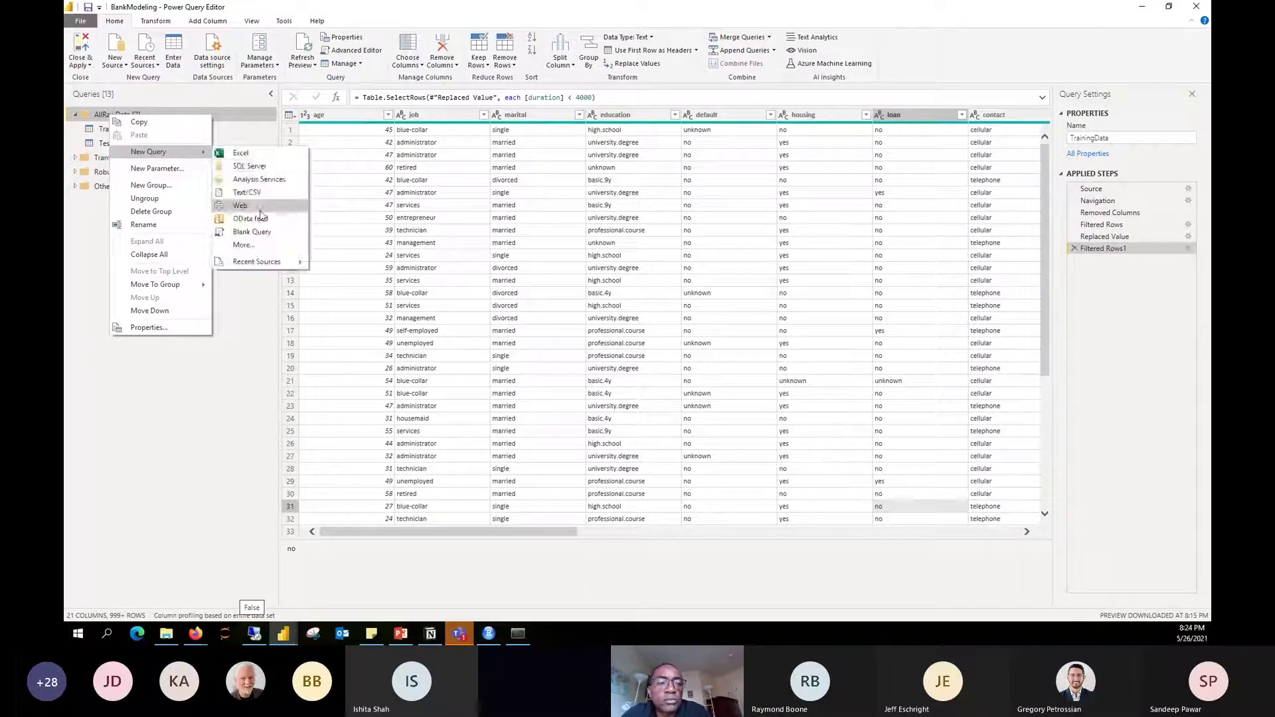
left_click(263, 232)
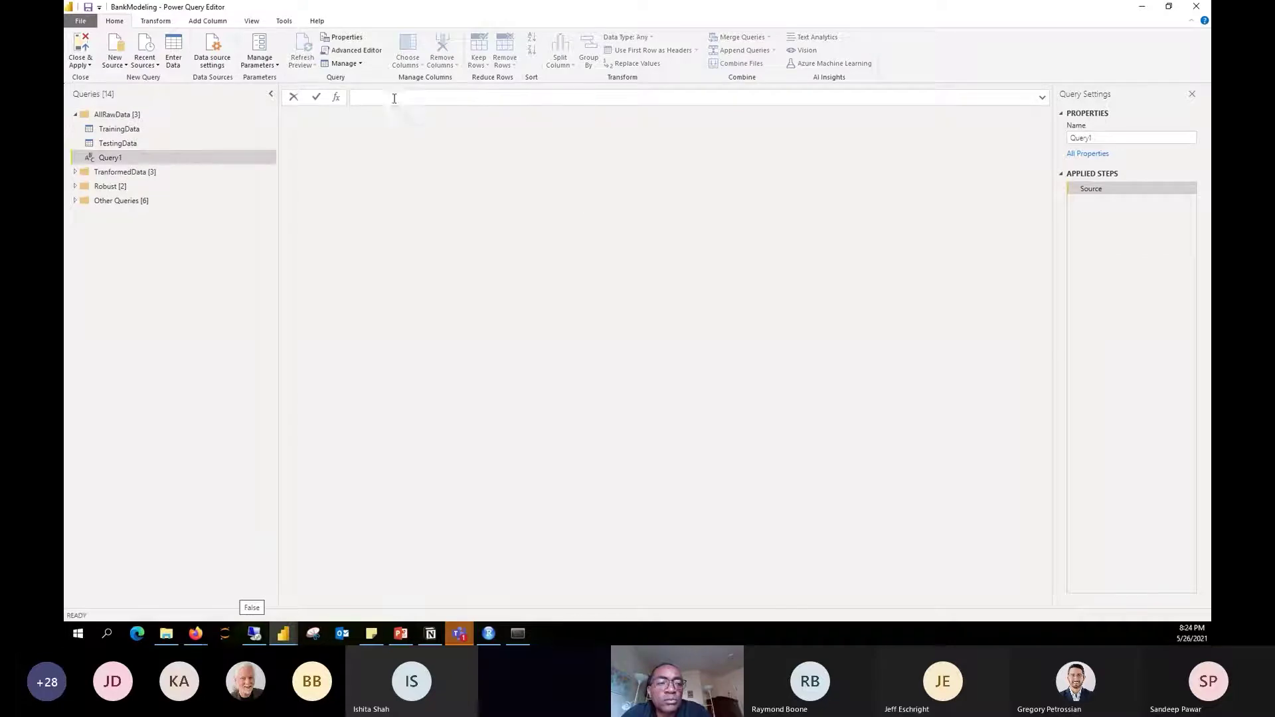
Define the blank query as a function of table tablename that drops Index.2, replaces admin. with administrator in job, and keeps age <= 100 and duration < 4000
left_click(352, 50)
key("ctrl+a")
type("let   Query = (tablename as table)=> let     Source = tablename,     #\"Removed Columns\" = Table.RemoveColumns(Source,{\"Index.2\"}),     #\"Replaced Value\" = Table.ReplaceValue(#\"Removed Columns\",\"admin.\",\"administrator\",Replacer.ReplaceText,{\"job\"}),     #\"Filtered Rows\" = Table.SelectRows(#\"Replaced Value\", each [age] <= 100),     #\"Filtered Rows1\" = Table.SelectRows(#\"Filtered Rows\", each [duration] < 4000) in     #\"Filtered Rows1\" in   Query")
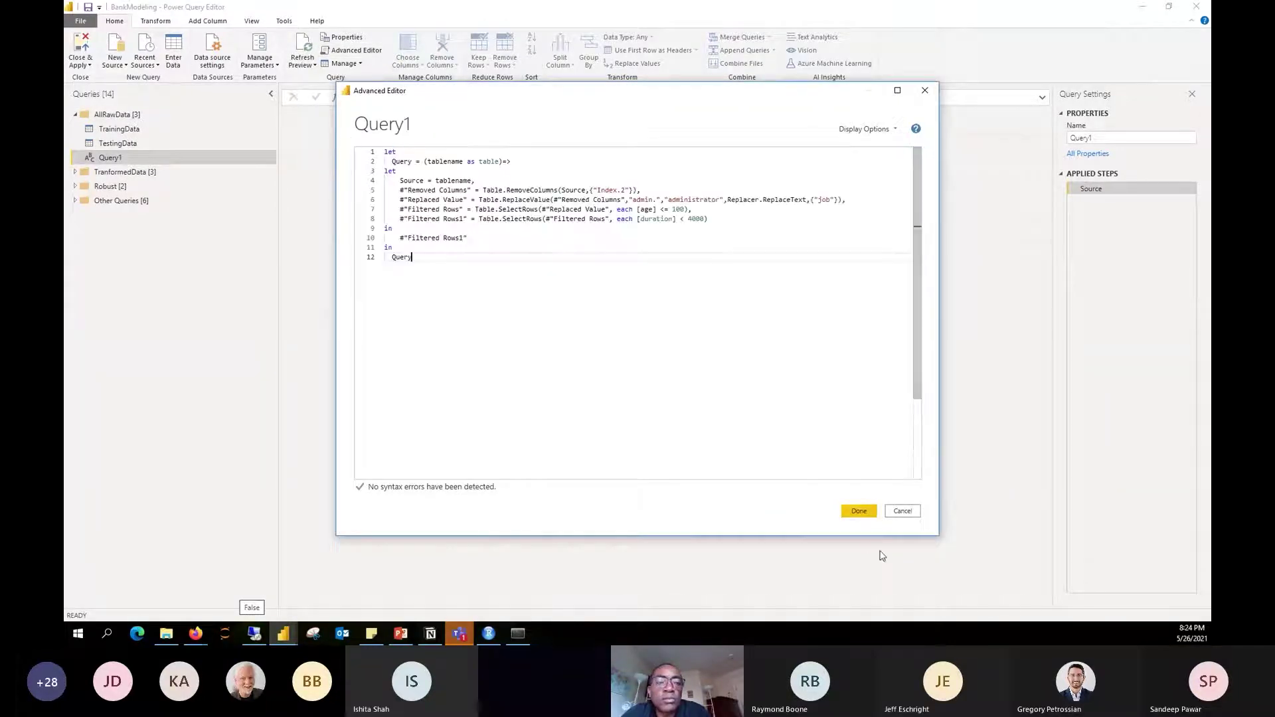
left_click(858, 512)
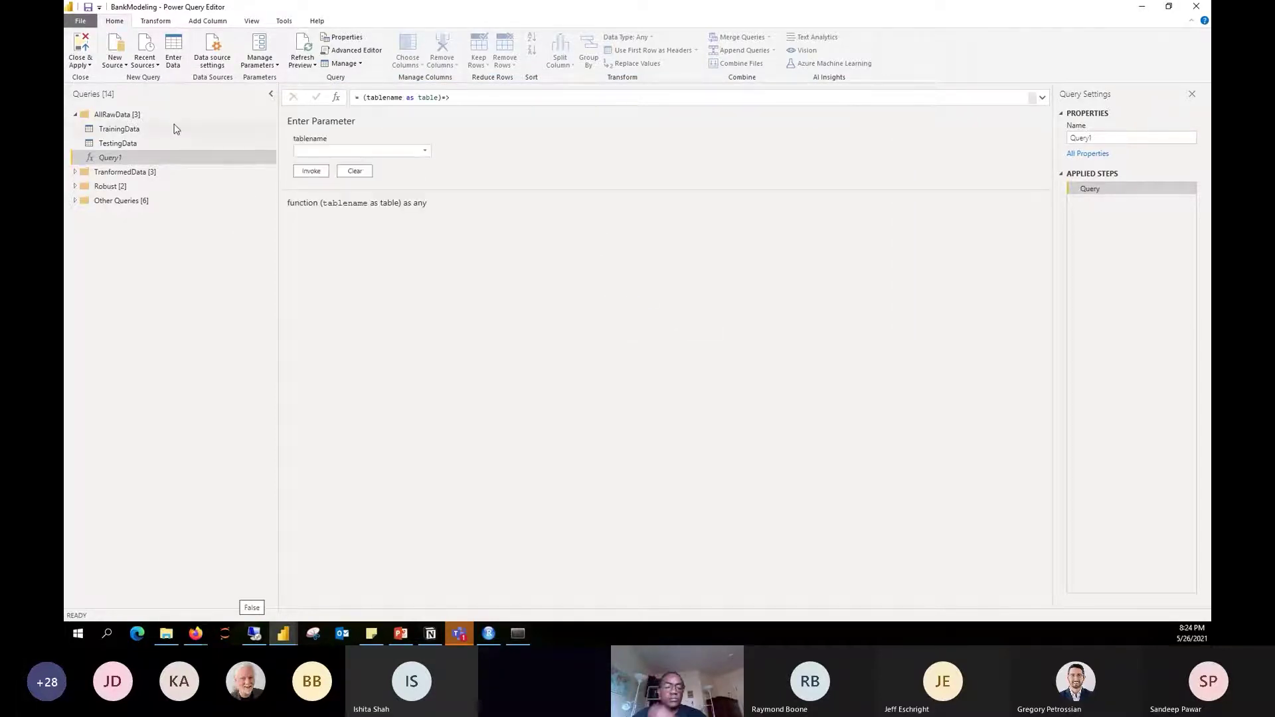
Delete the Filtered Rows1, Replaced Value, Filtered Rows and Removed Columns steps from the TrainingData query
left_click(120, 129)
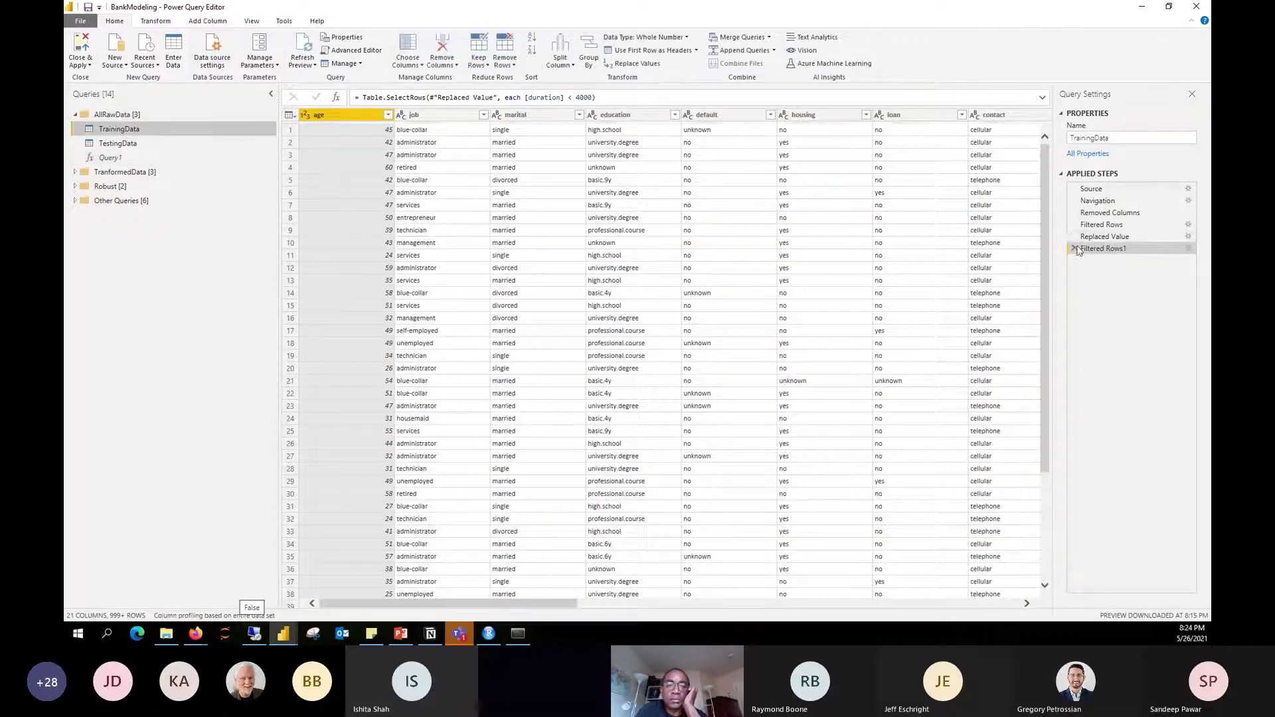
left_click(1074, 249)
left_click(1074, 237)
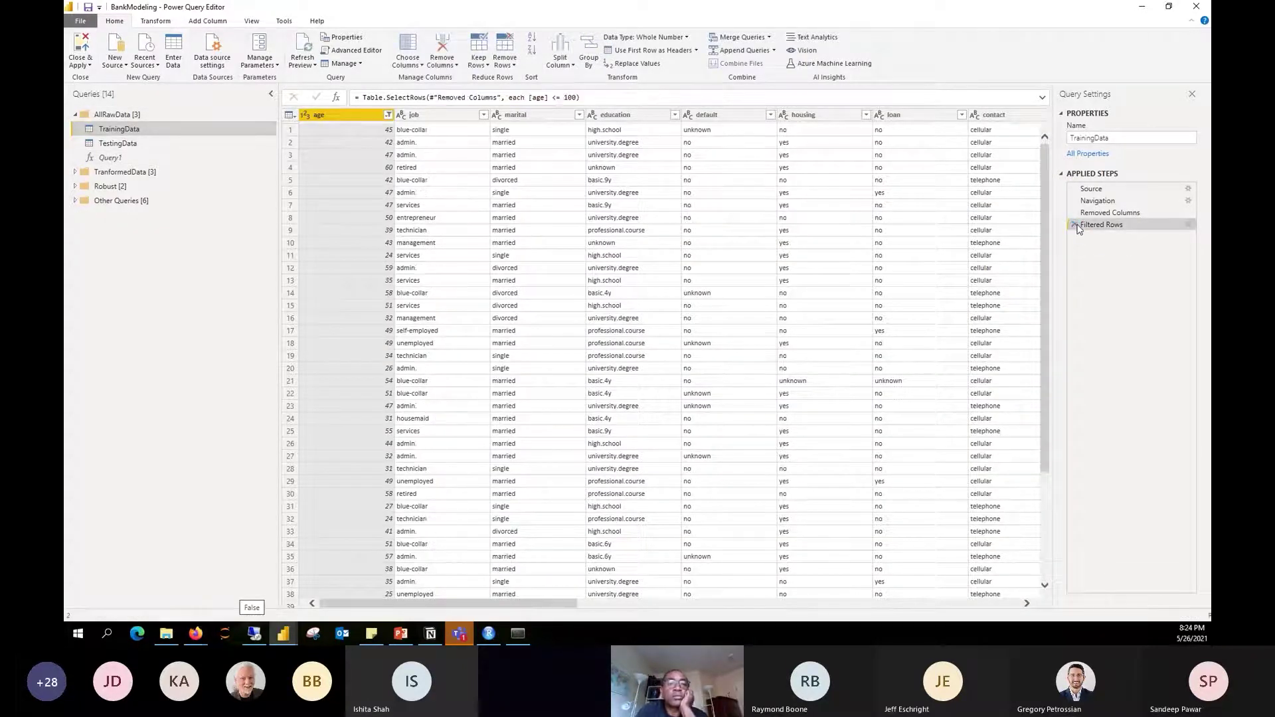
left_click(1074, 224)
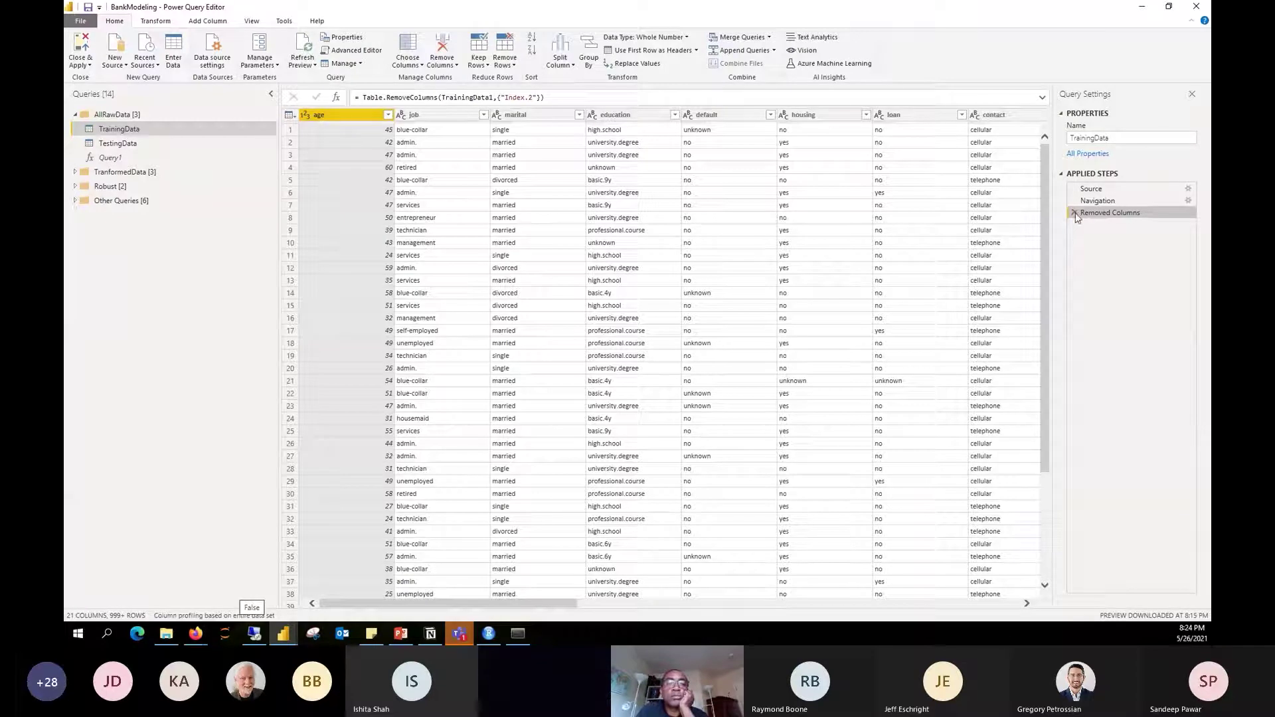
left_click(1074, 212)
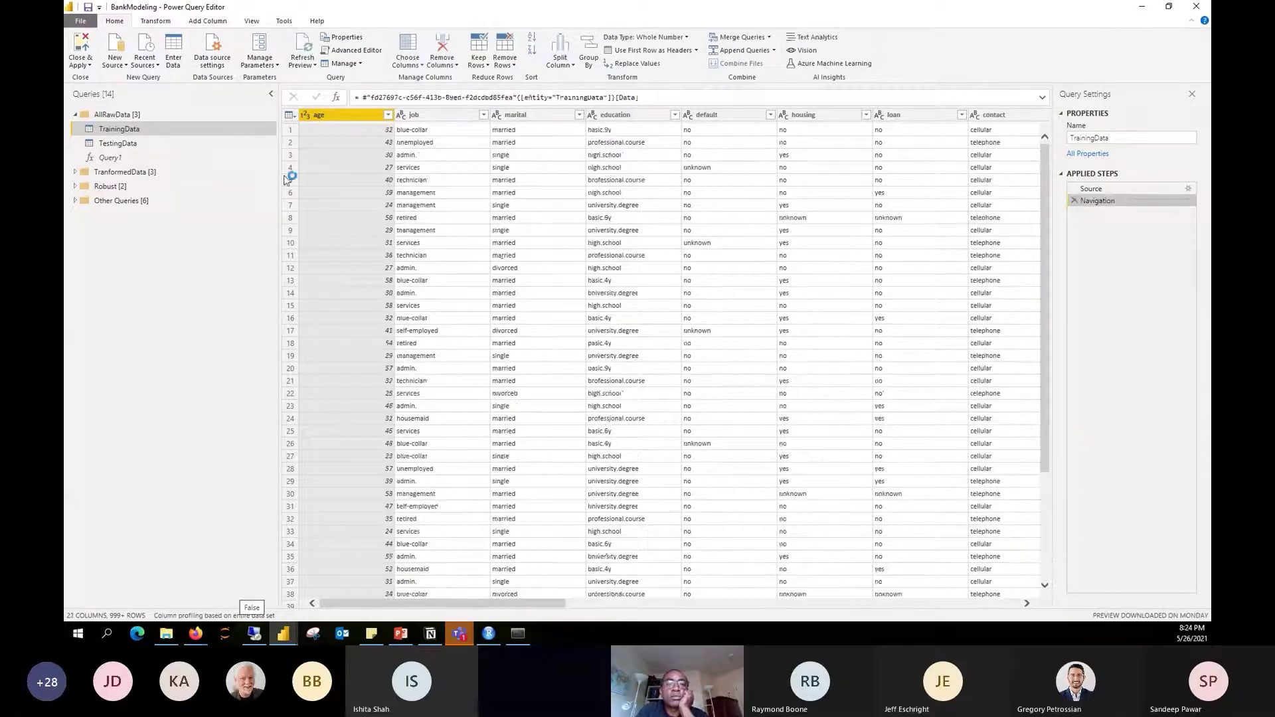
Invoke the Query1 cleaning function with TrainingData as its tablename parameter
left_click(112, 157)
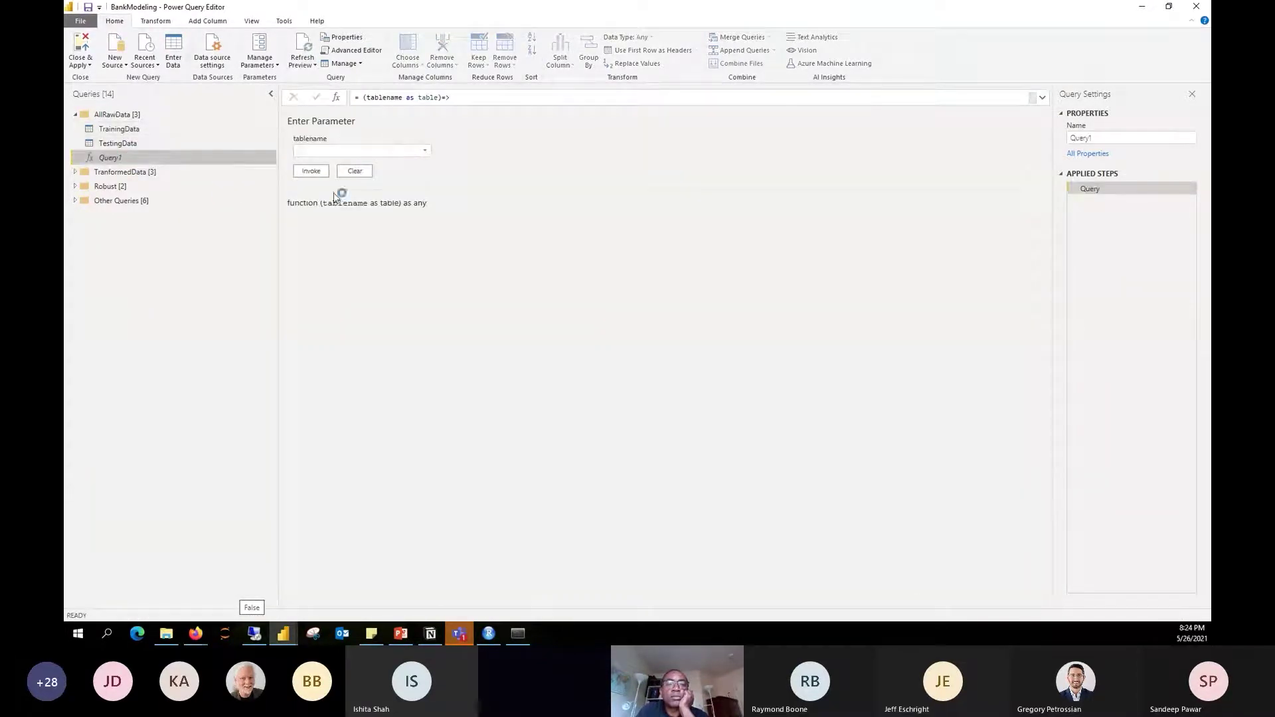
left_click(429, 150)
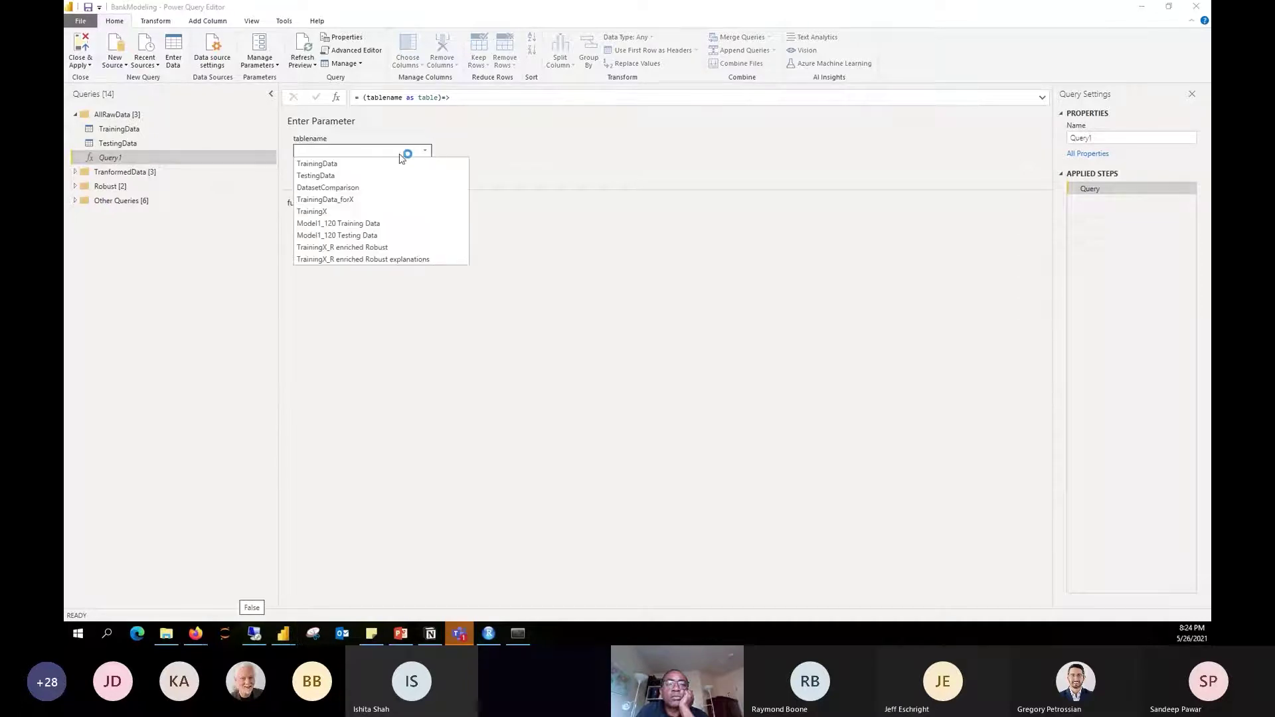
left_click(352, 164)
left_click(311, 171)
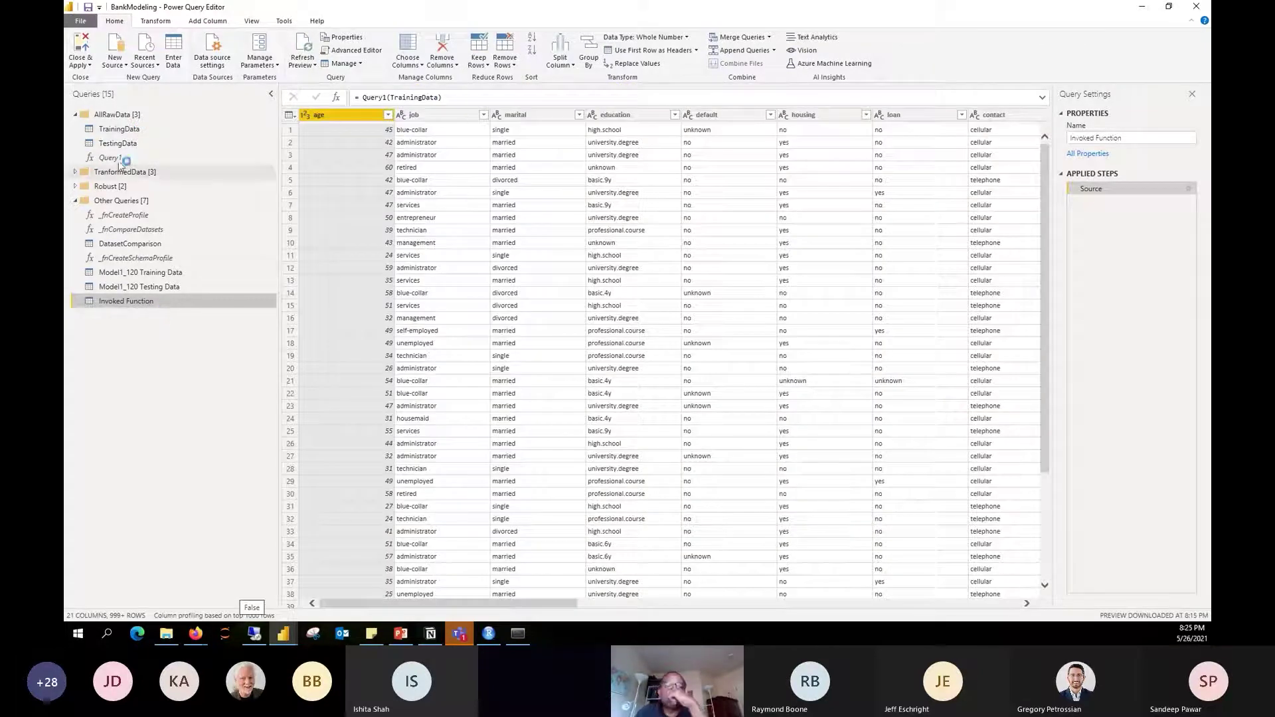
Invoke the Query1 cleaning function again with TestingData as its tablename parameter
left_click(118, 159)
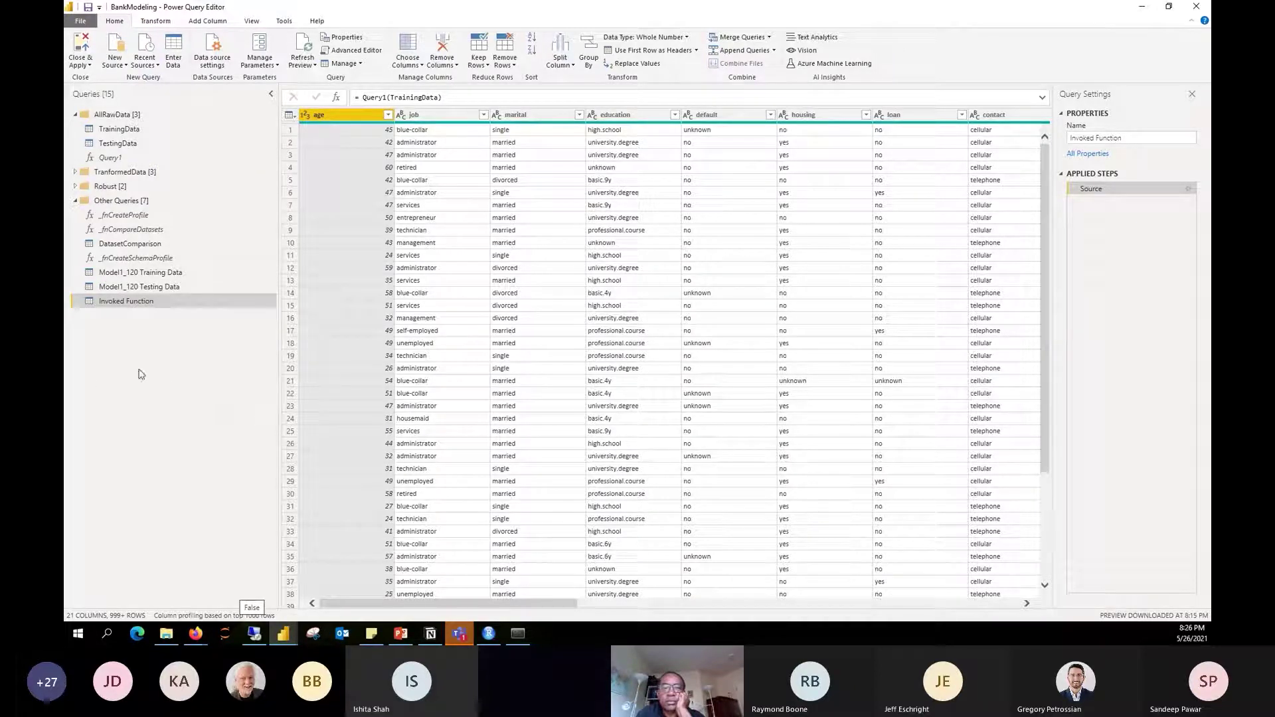
left_click(118, 157)
left_click(423, 150)
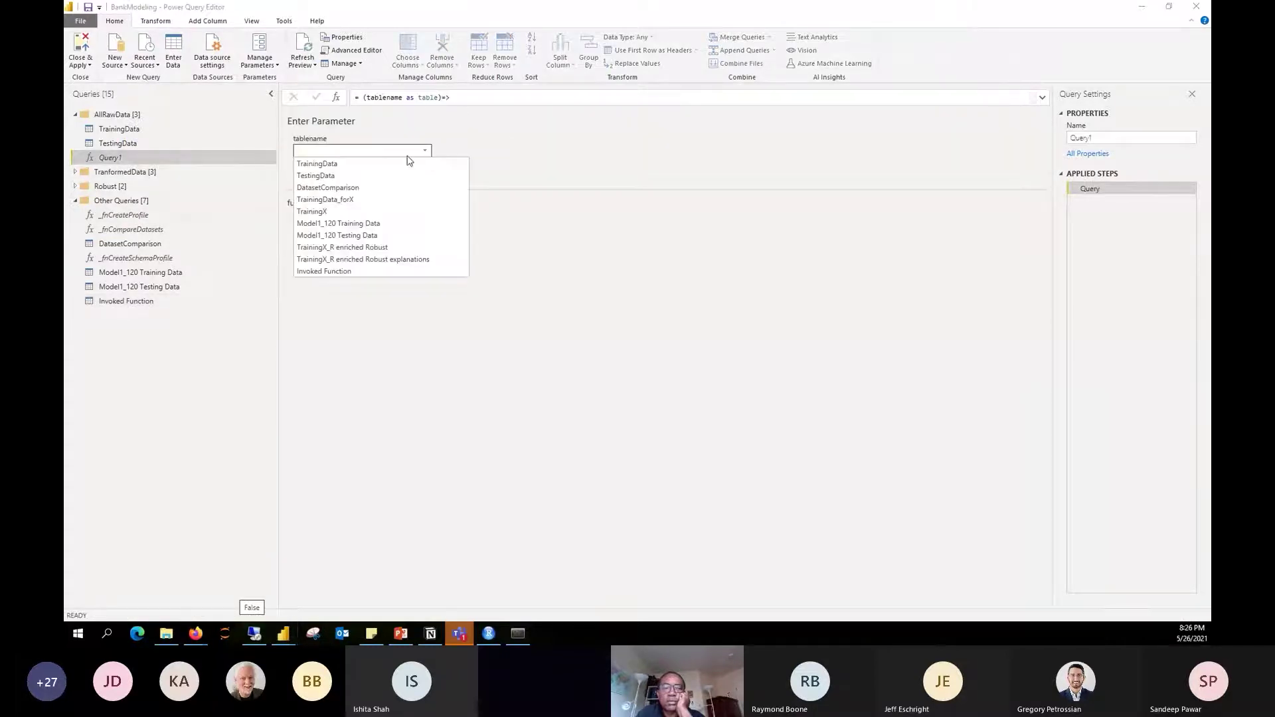
left_click(352, 176)
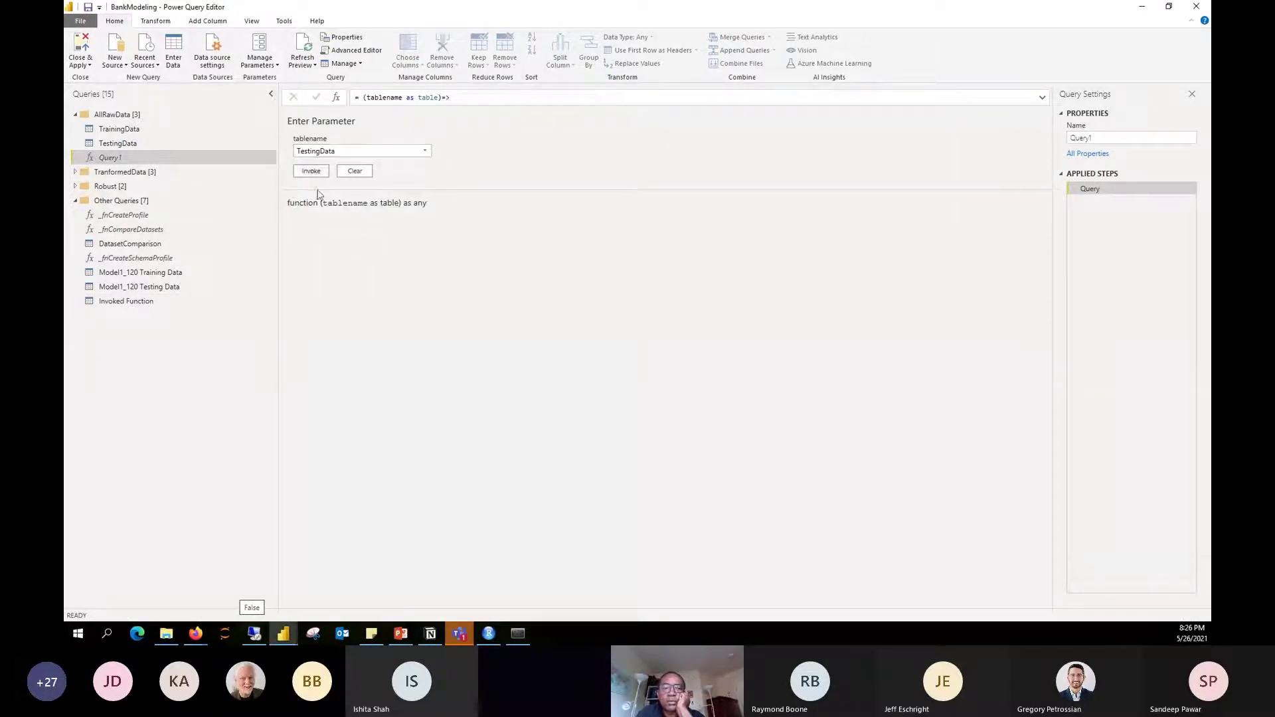
left_click(311, 170)
Rename the invoked TrainingData query as TrainigX and the invoked TestingData query as TestingX
left_click(129, 302)
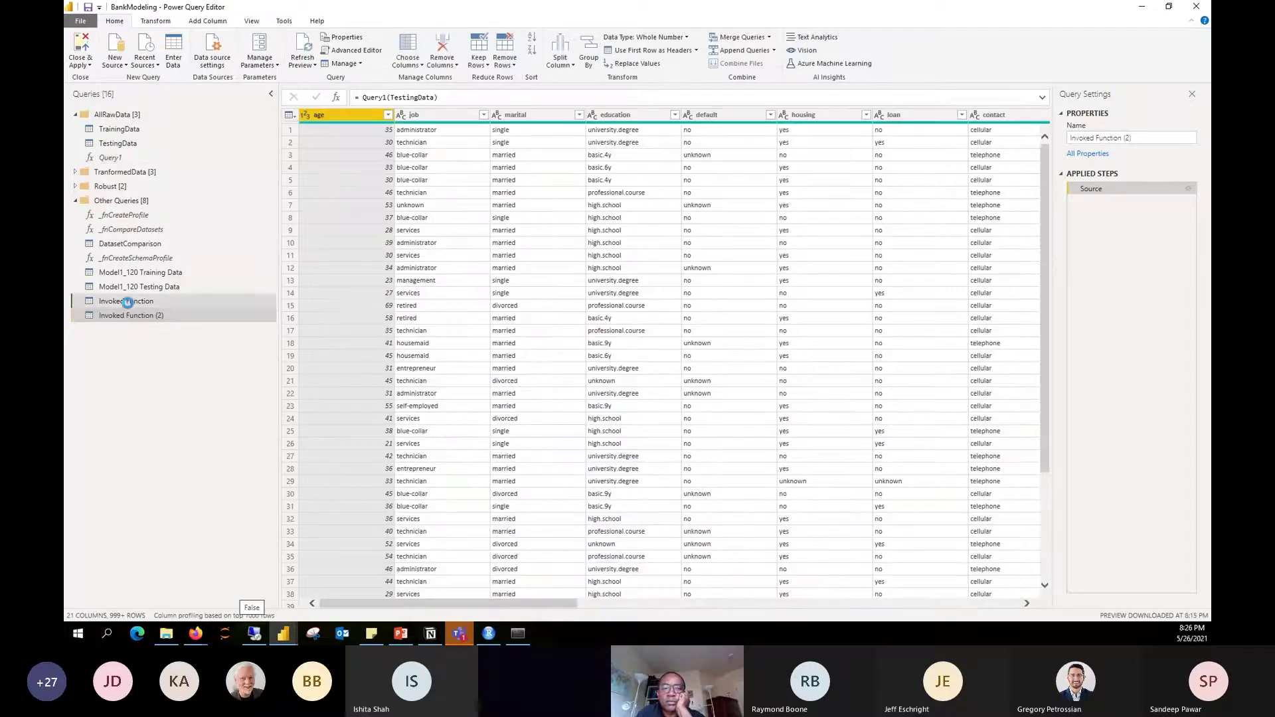
key("F2")
type("Tr")
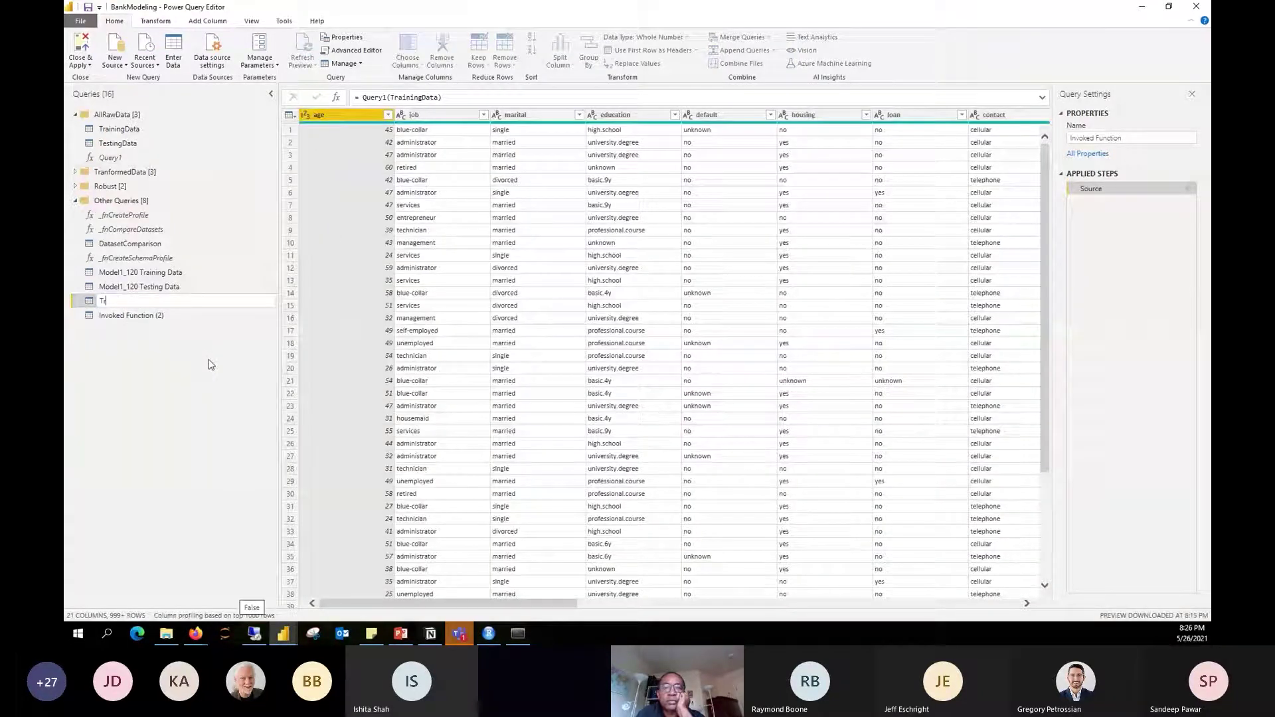
type("aining")
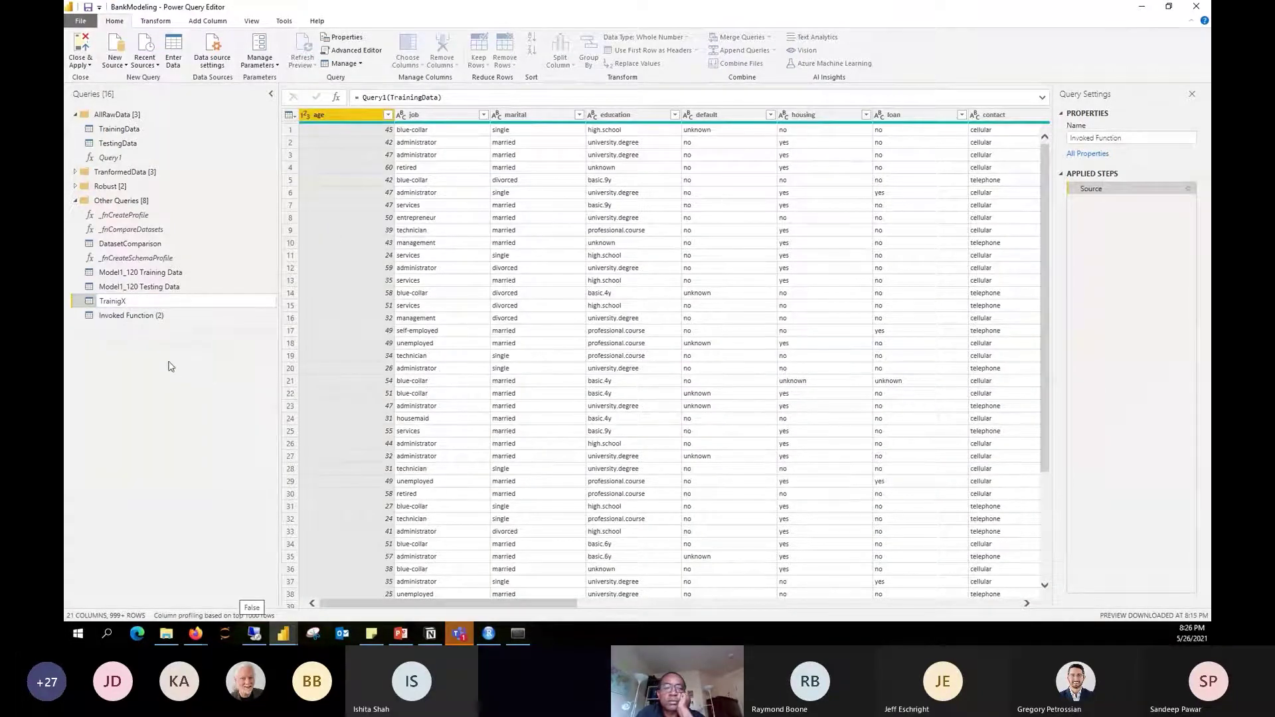
double_click(131, 316)
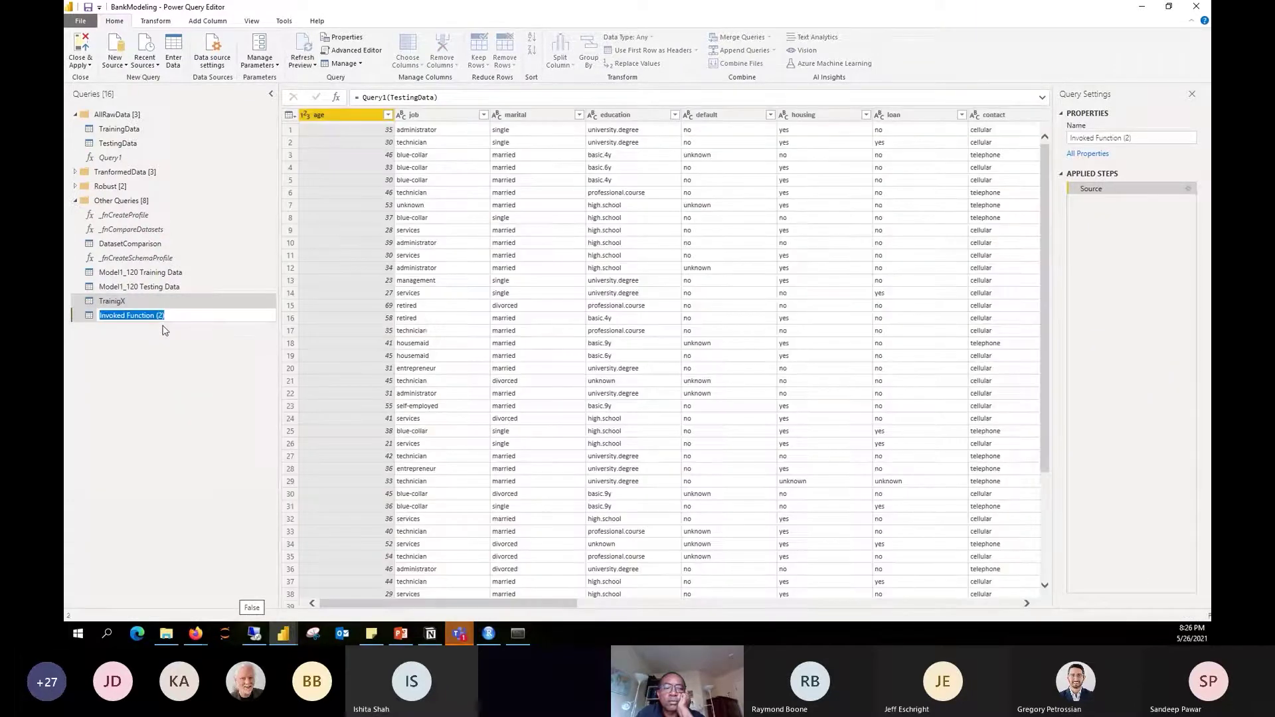
type("Te")
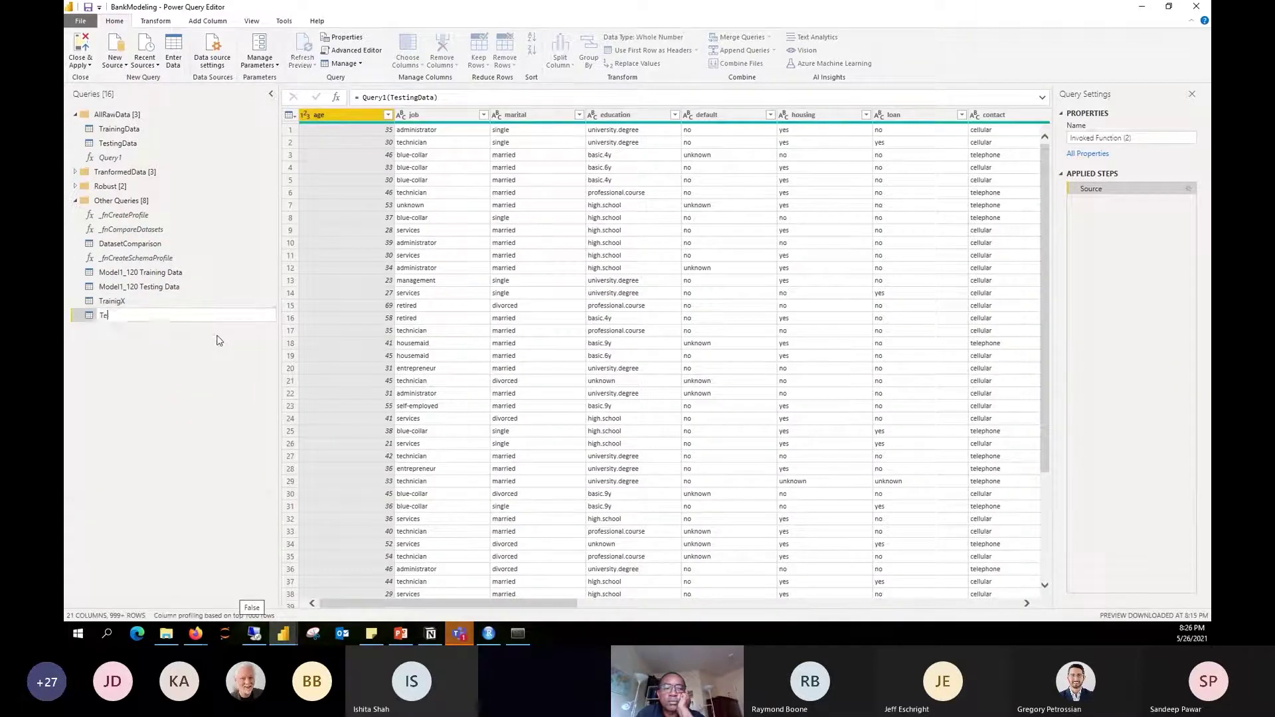
type("stingX")
key("Return")
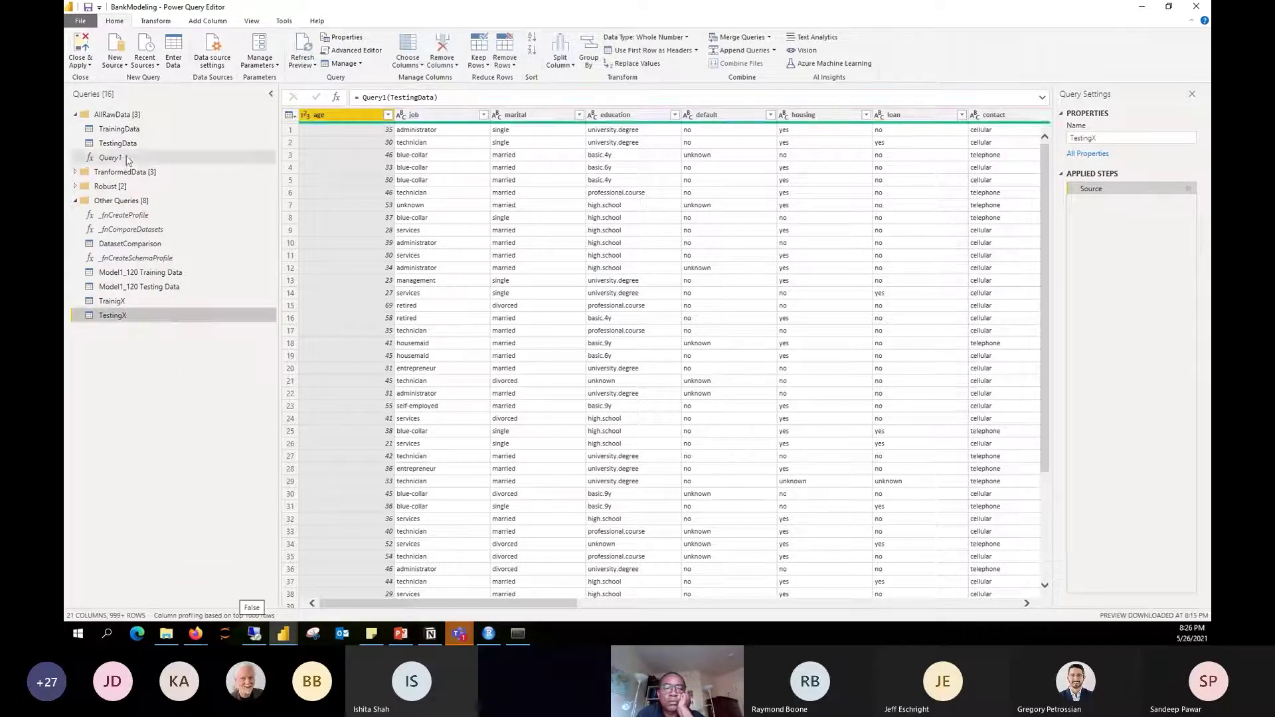
Switch to the Power BI service in Firefox and open the BankModeling-Detailed dataflow in the Demo workspace for table editing
left_click(195, 633)
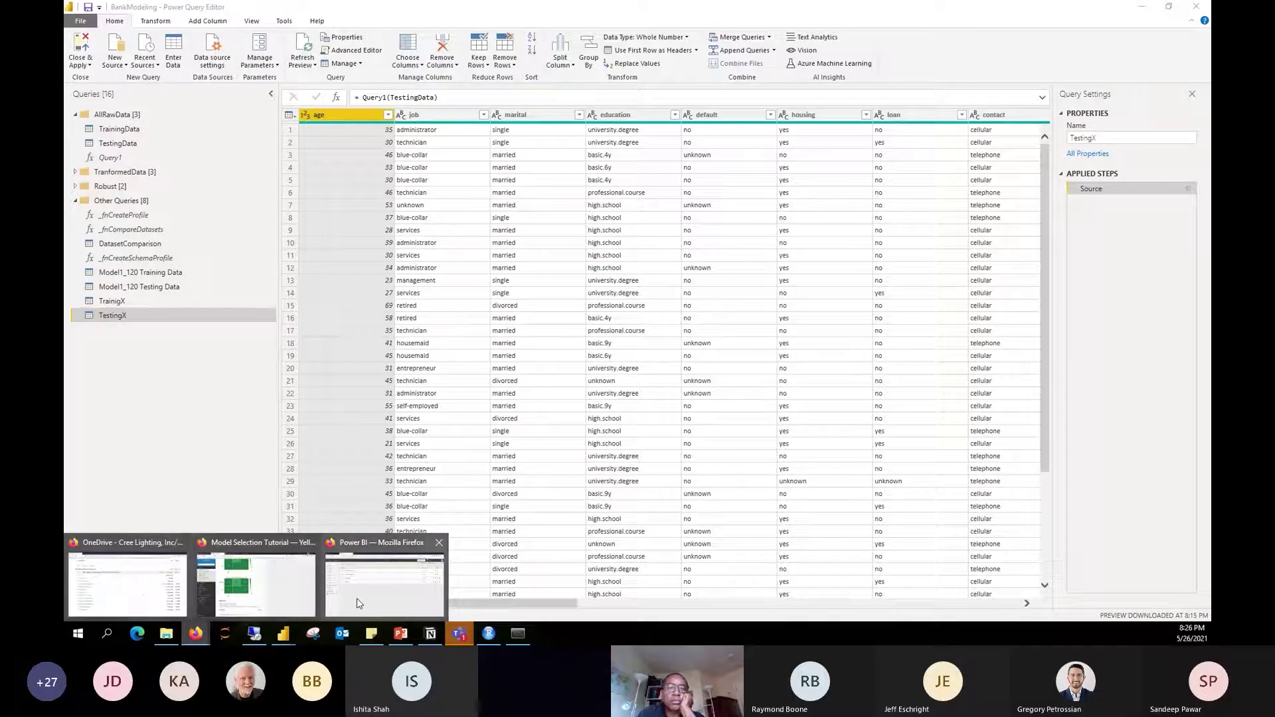
left_click(364, 592)
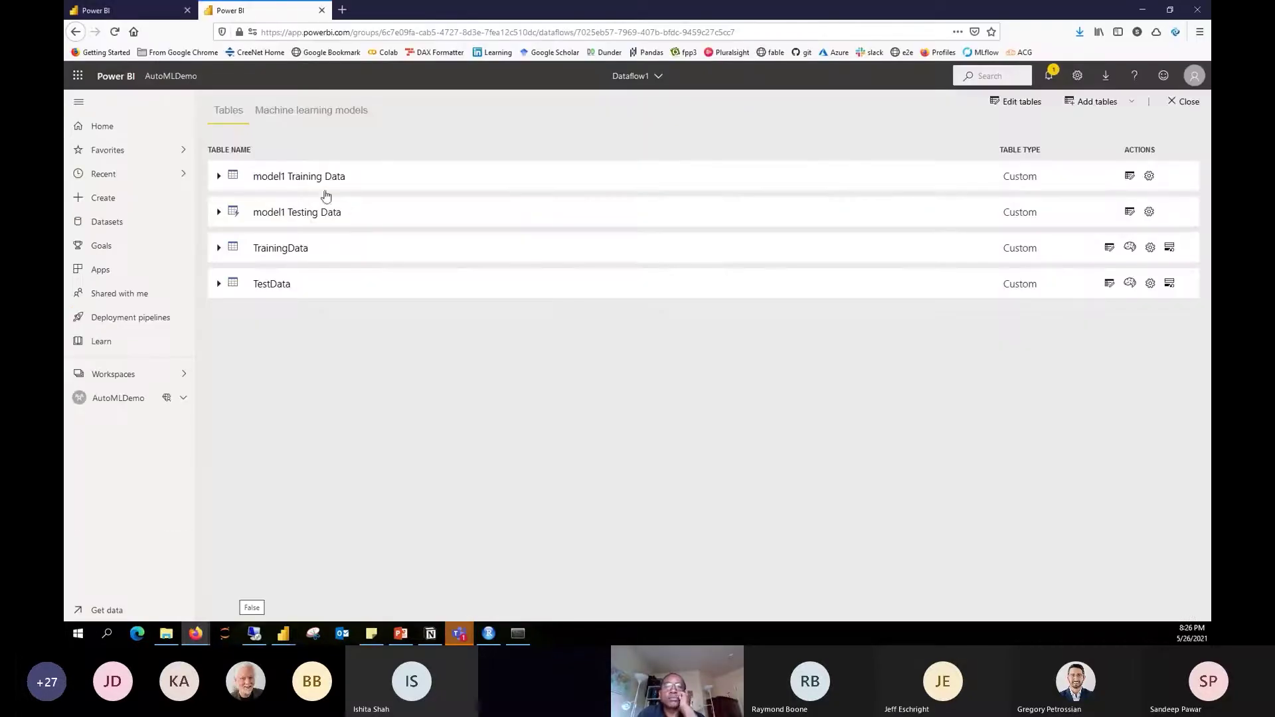
left_click(1130, 177)
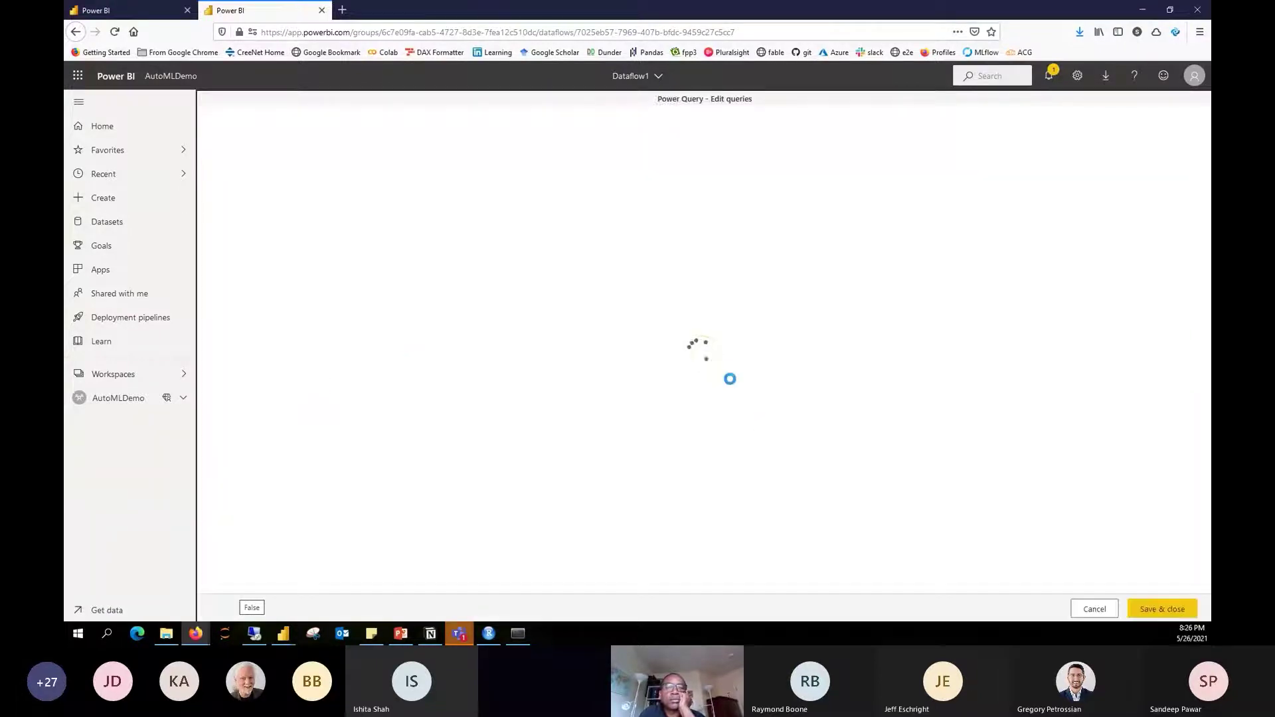
left_click(1088, 609)
left_click(113, 374)
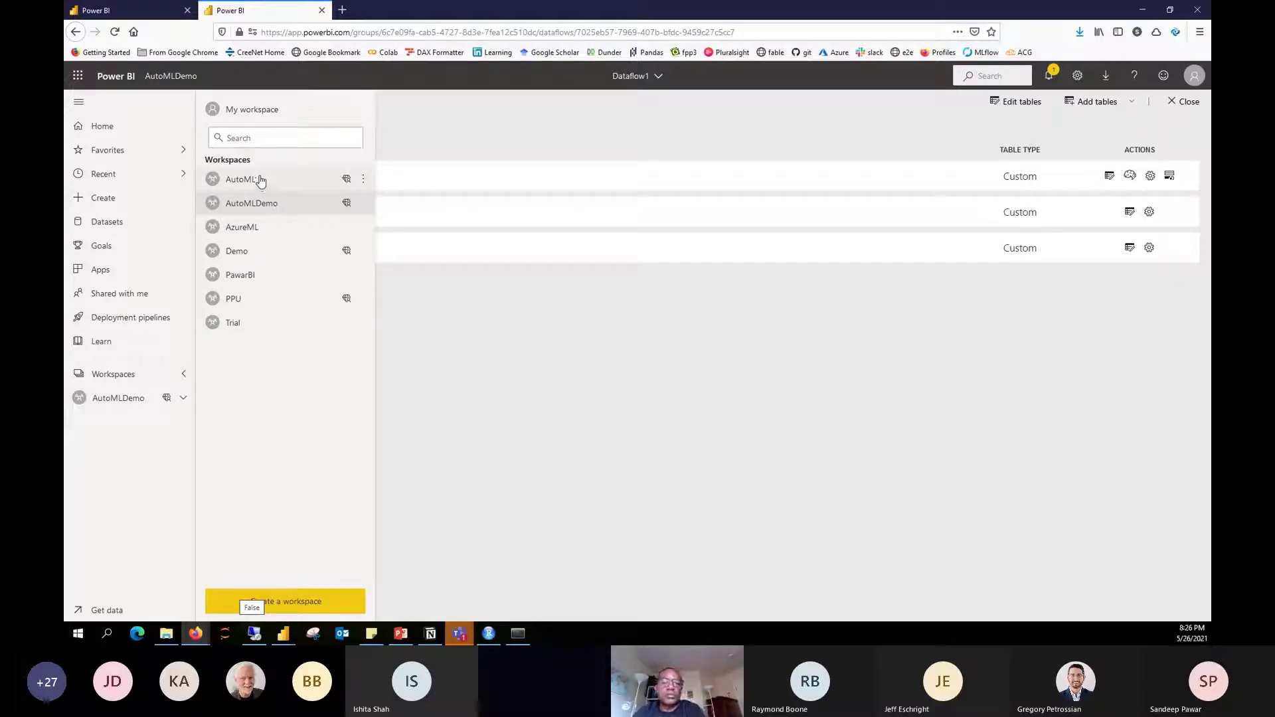
left_click(246, 251)
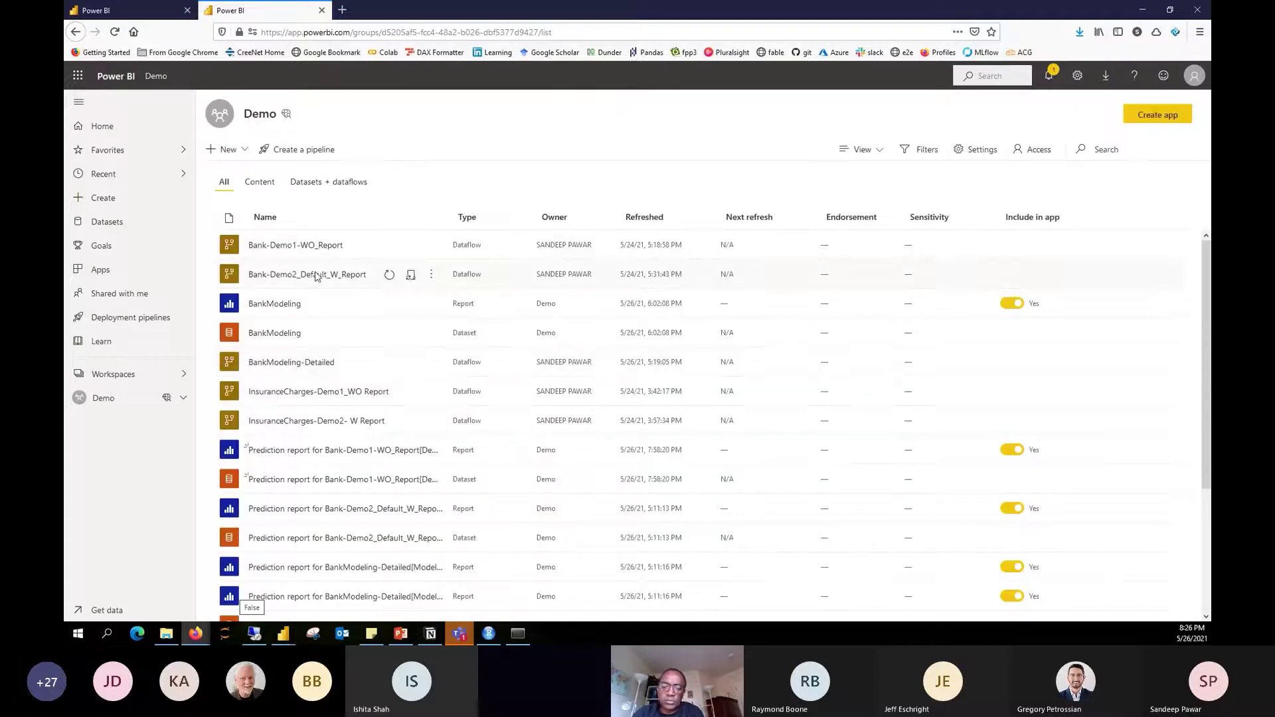
left_click(304, 363)
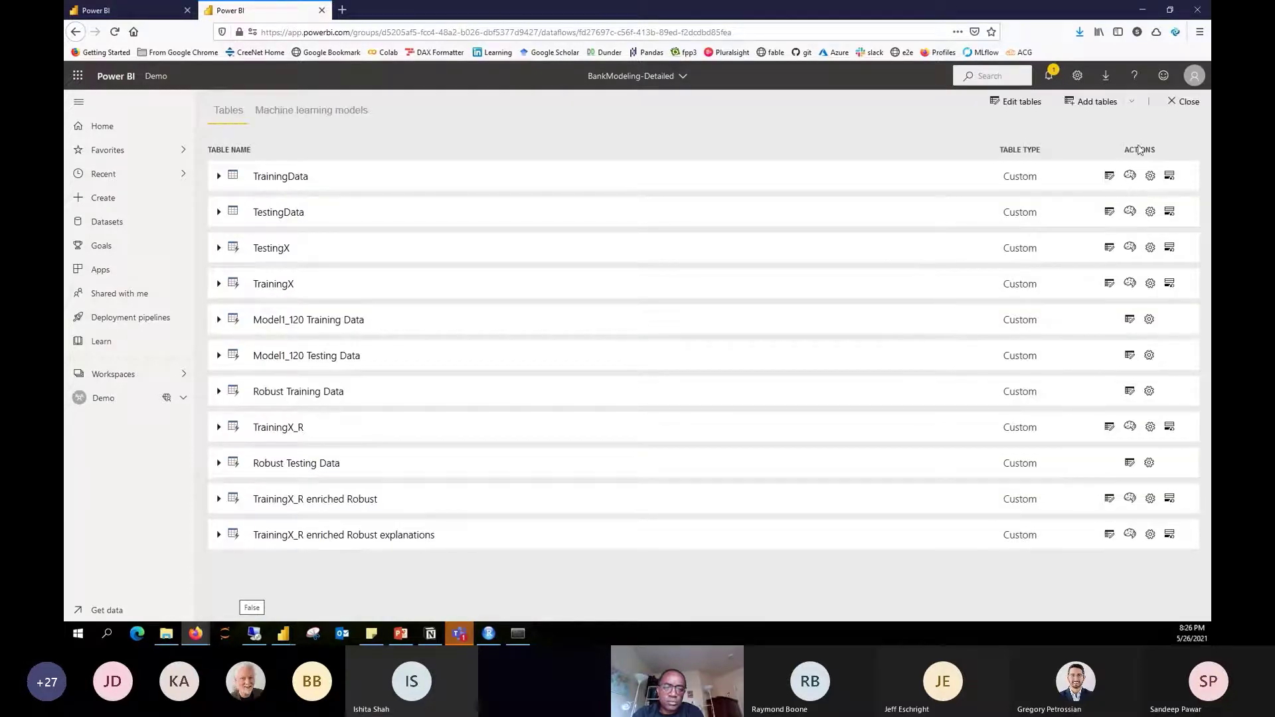
left_click(1015, 106)
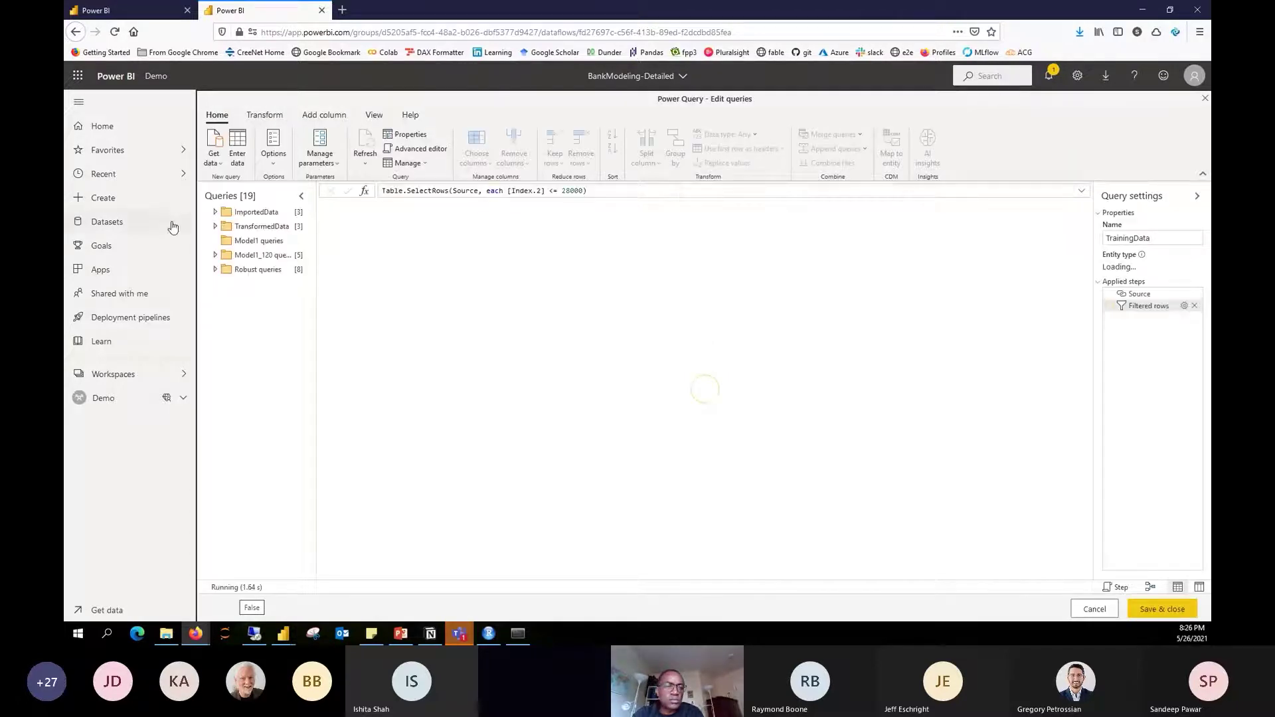
Open the Query function in the TransformedData group and invoke it without choosing a table
left_click(215, 213)
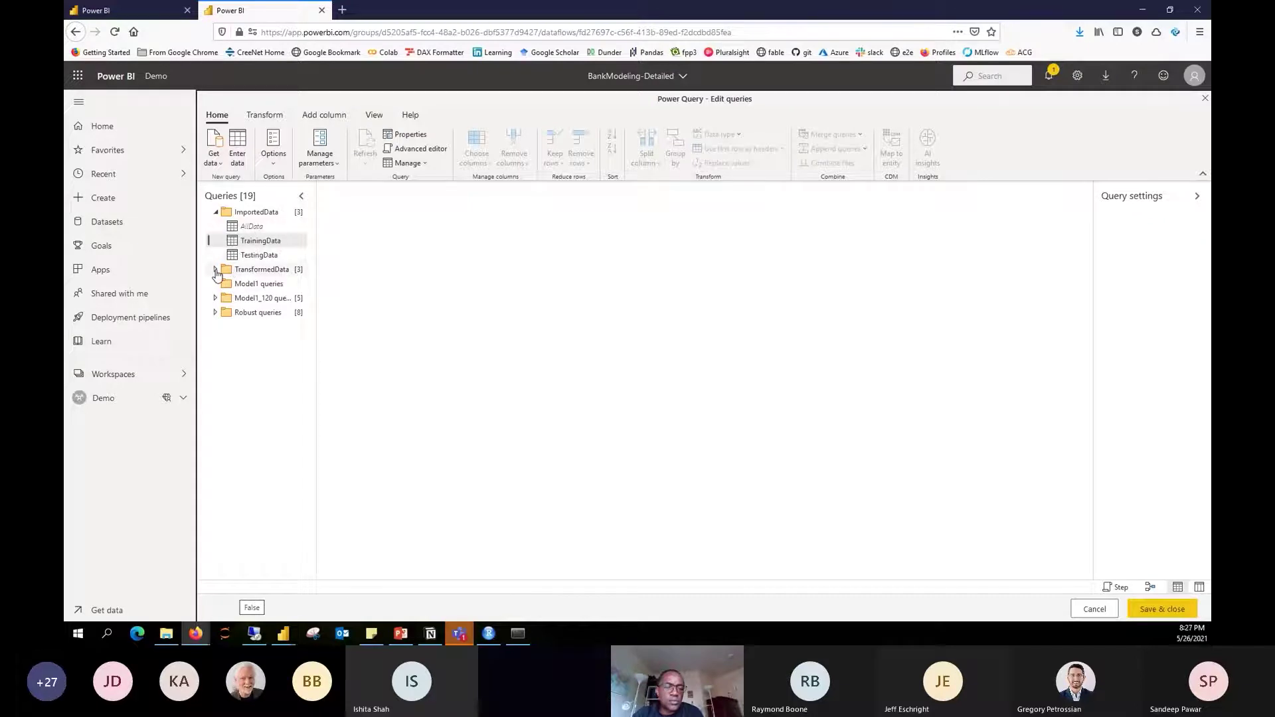
left_click(214, 269)
left_click(259, 299)
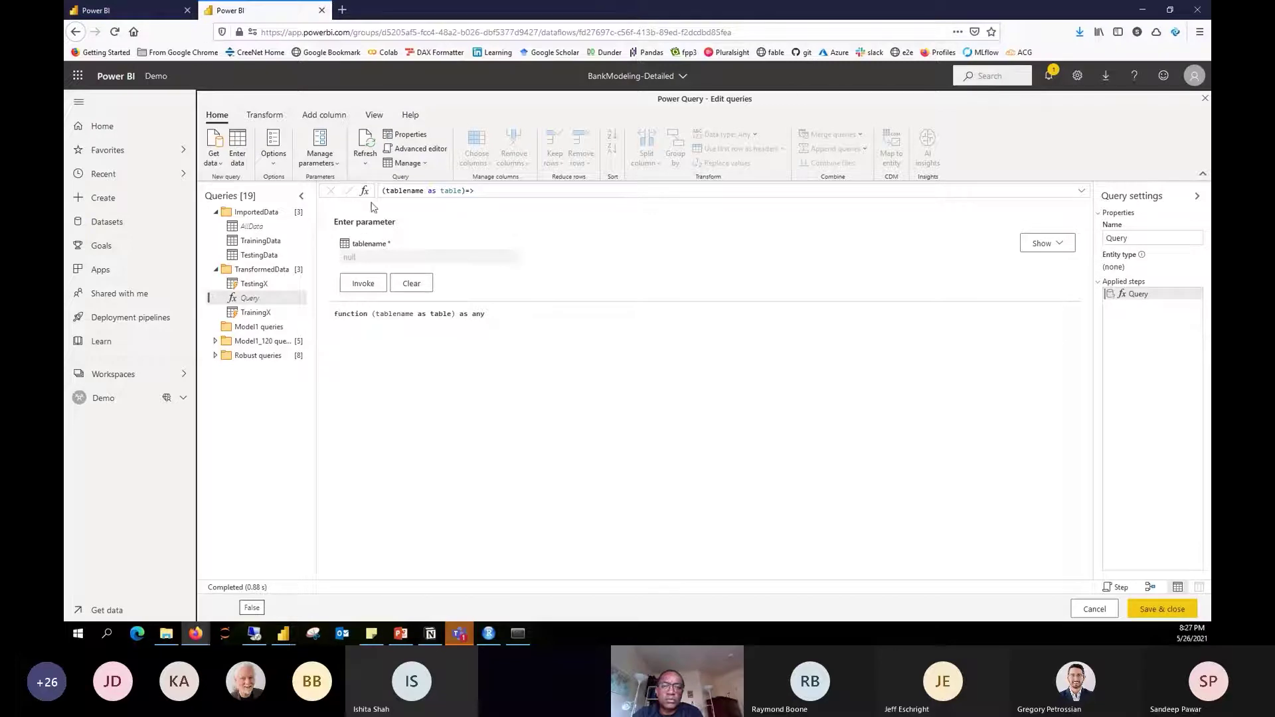
left_click(352, 258)
left_click(364, 286)
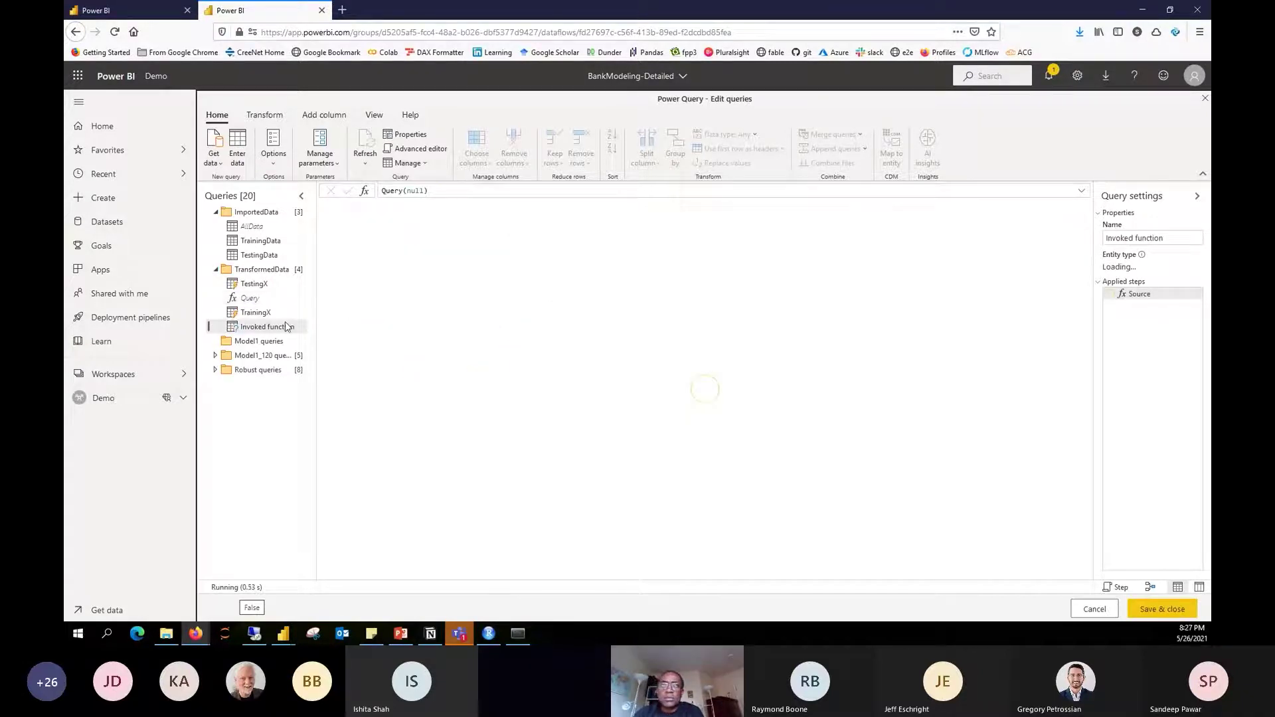
Try Tra as the argument of the Invoked function query and delete that query from the TransformedData group
double_click(412, 190)
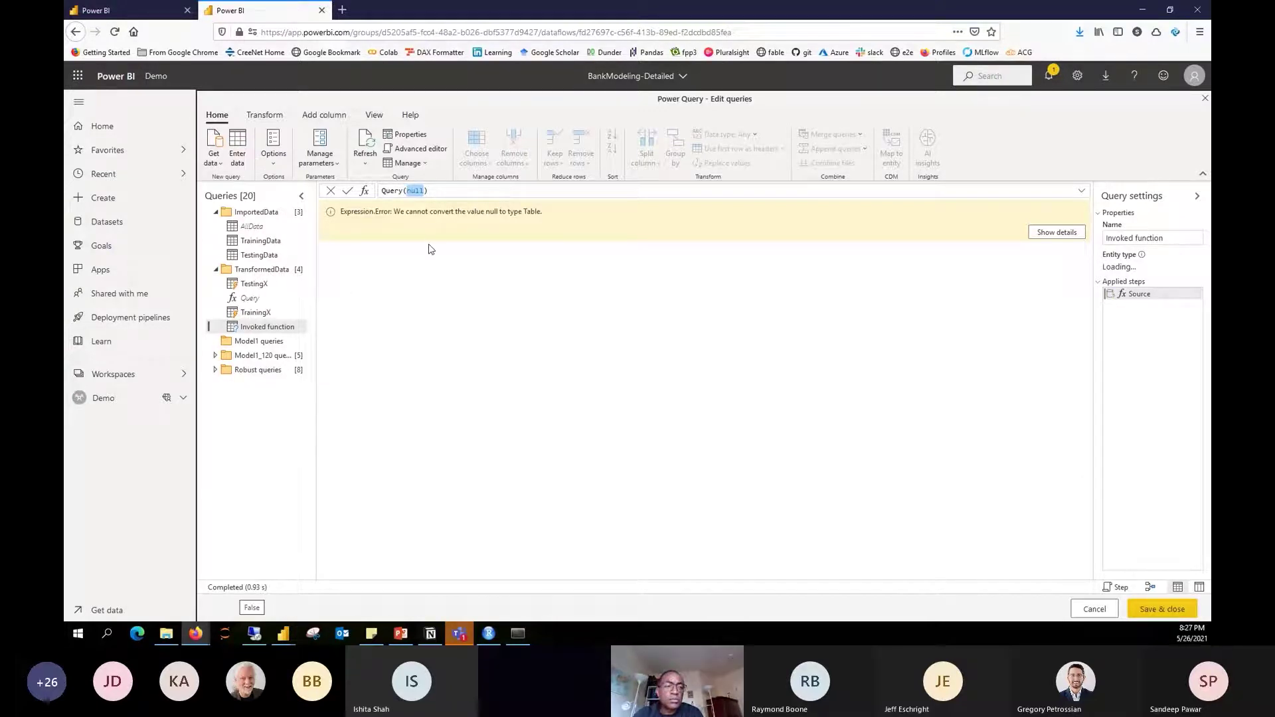
type("Tra")
right_click(268, 328)
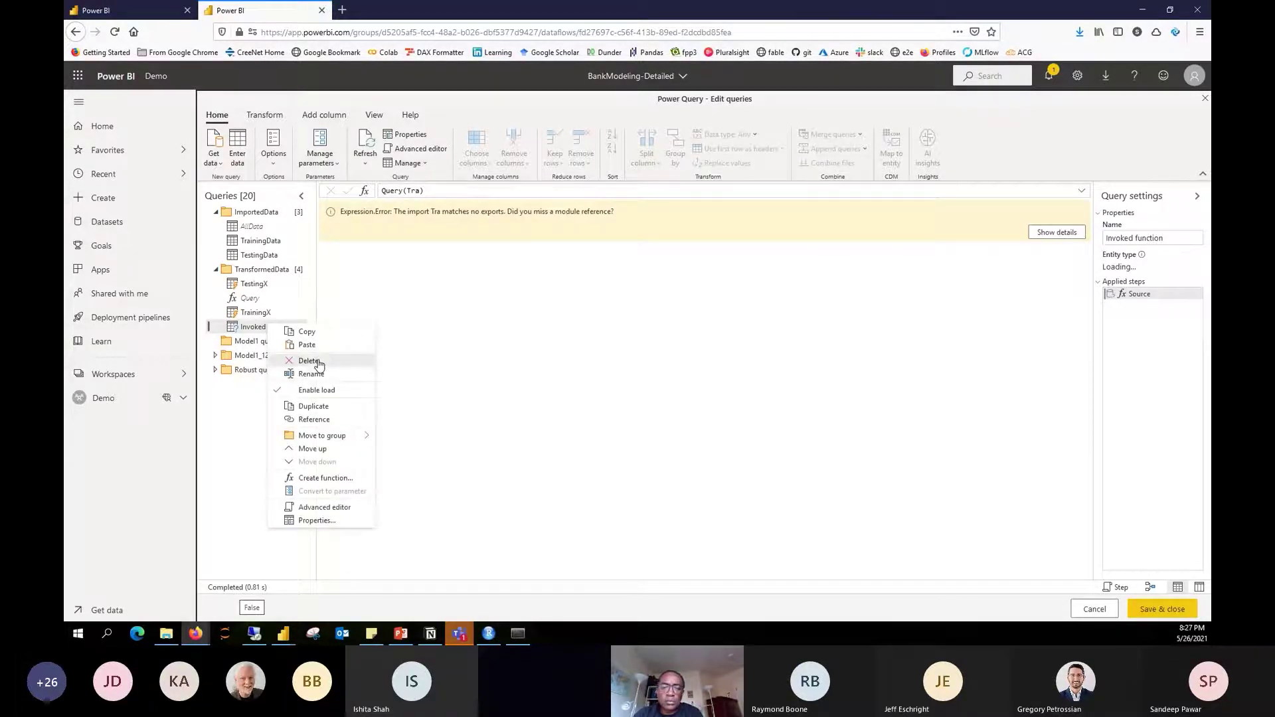
left_click(310, 361)
left_click(732, 382)
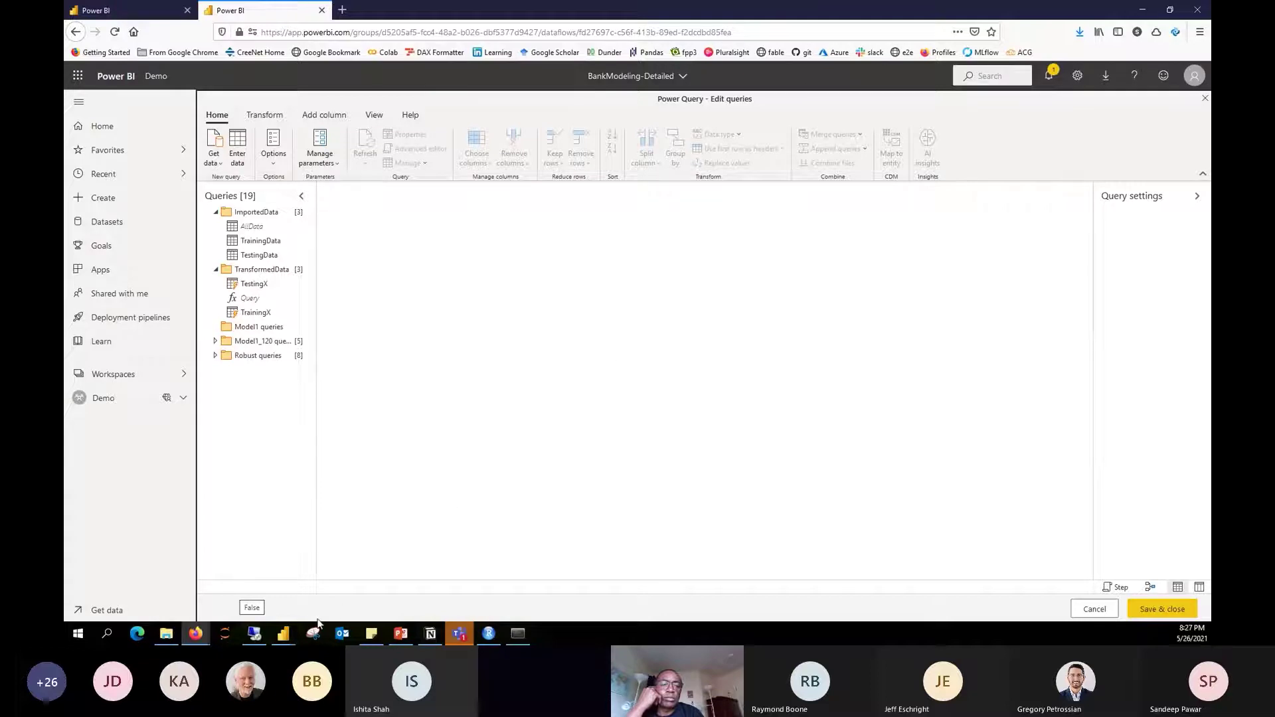
Switch to the BankModeling report in Power BI Desktop and discard the pending query changes
mouse_move(284, 633)
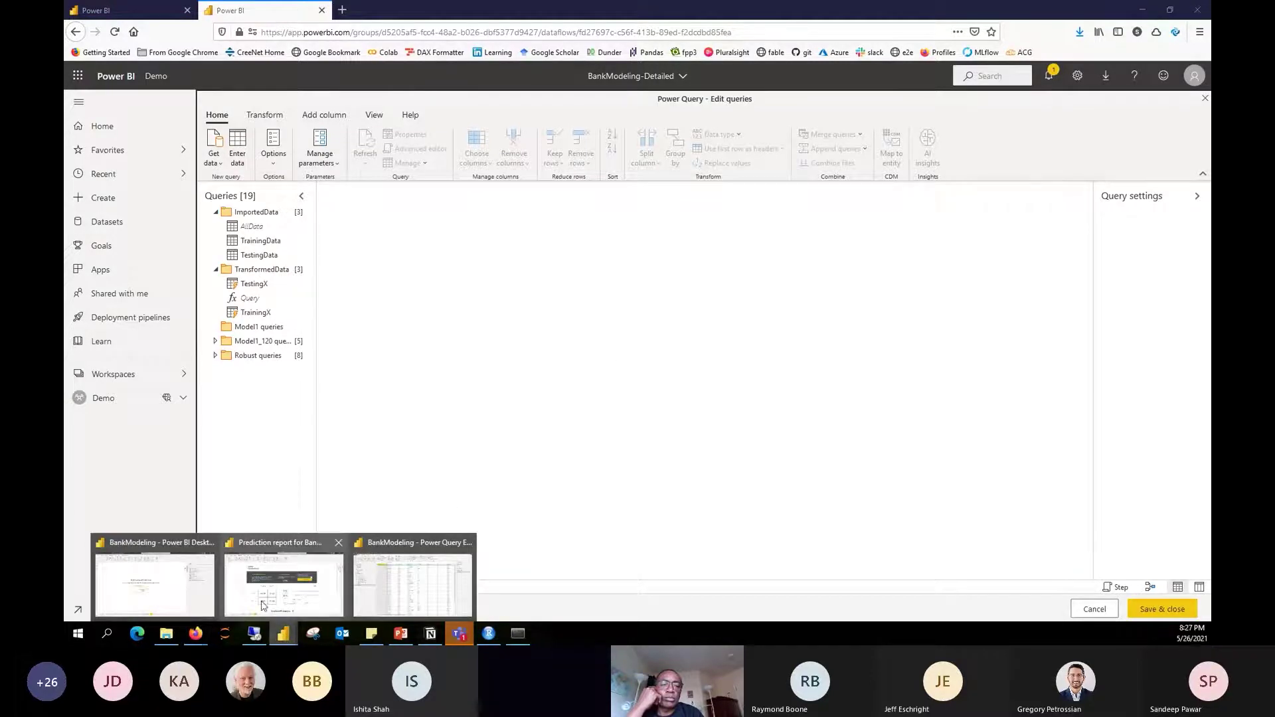
left_click(154, 584)
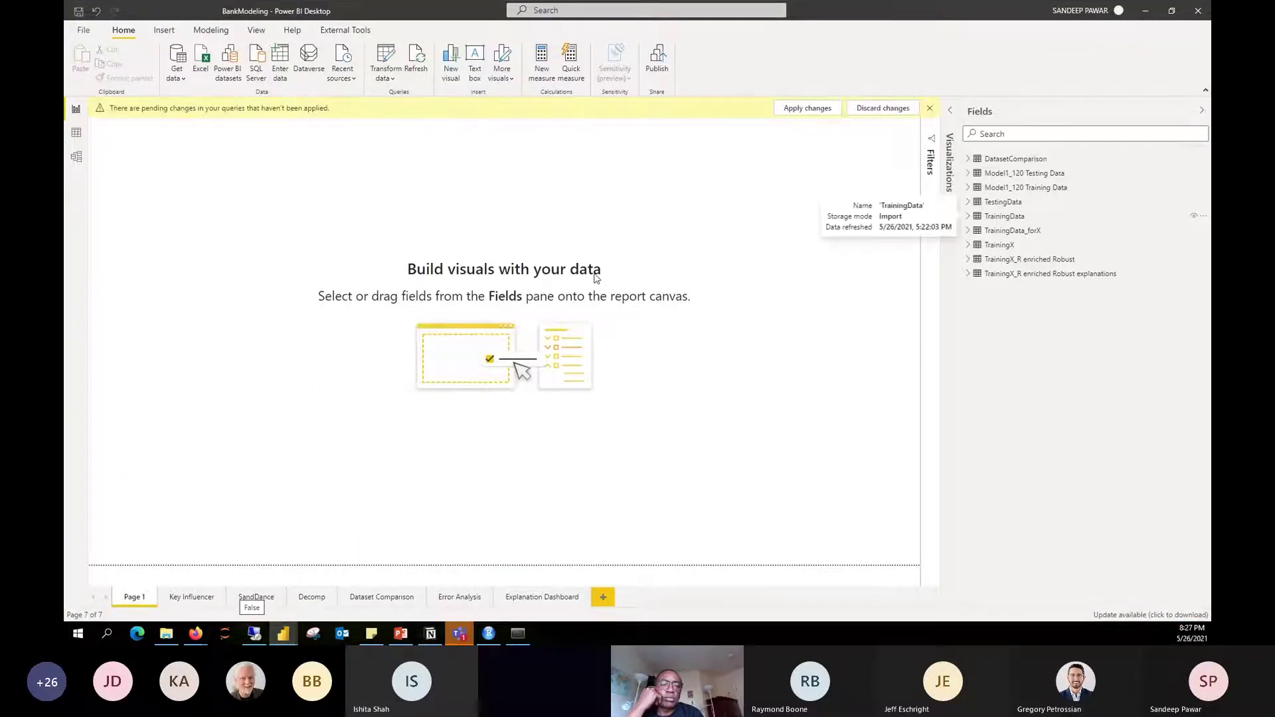
left_click(887, 111)
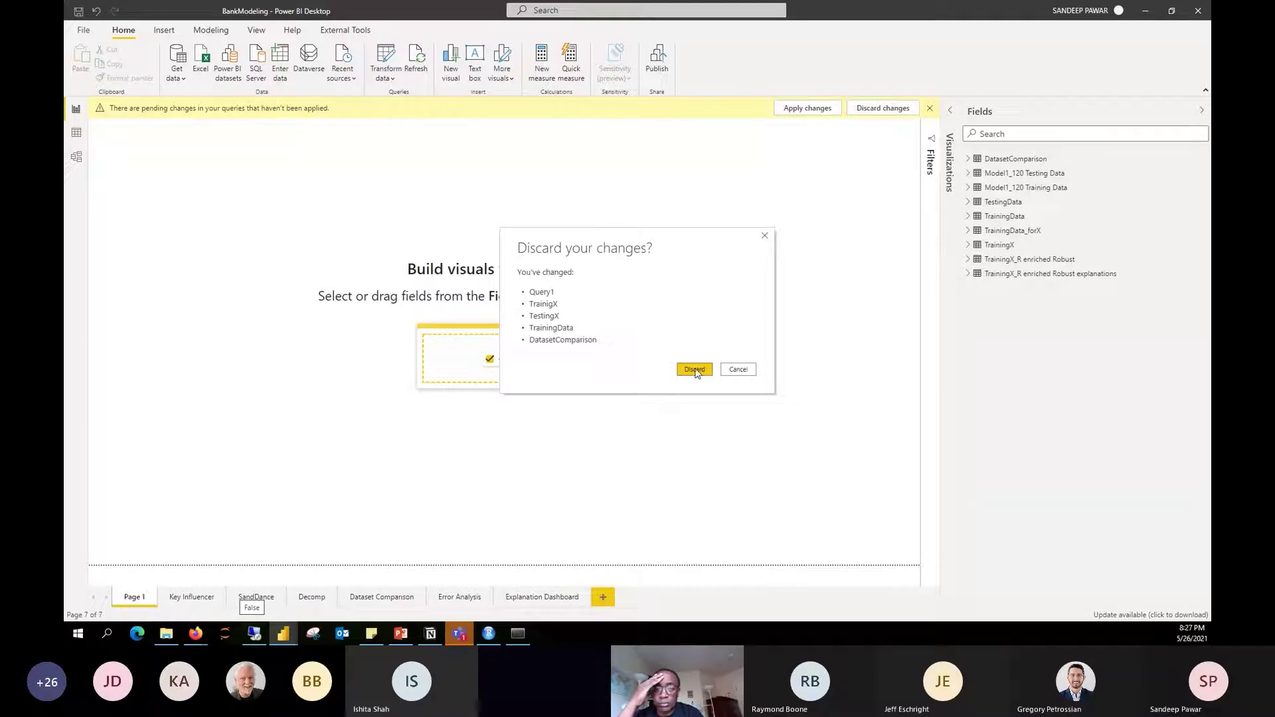
left_click(695, 370)
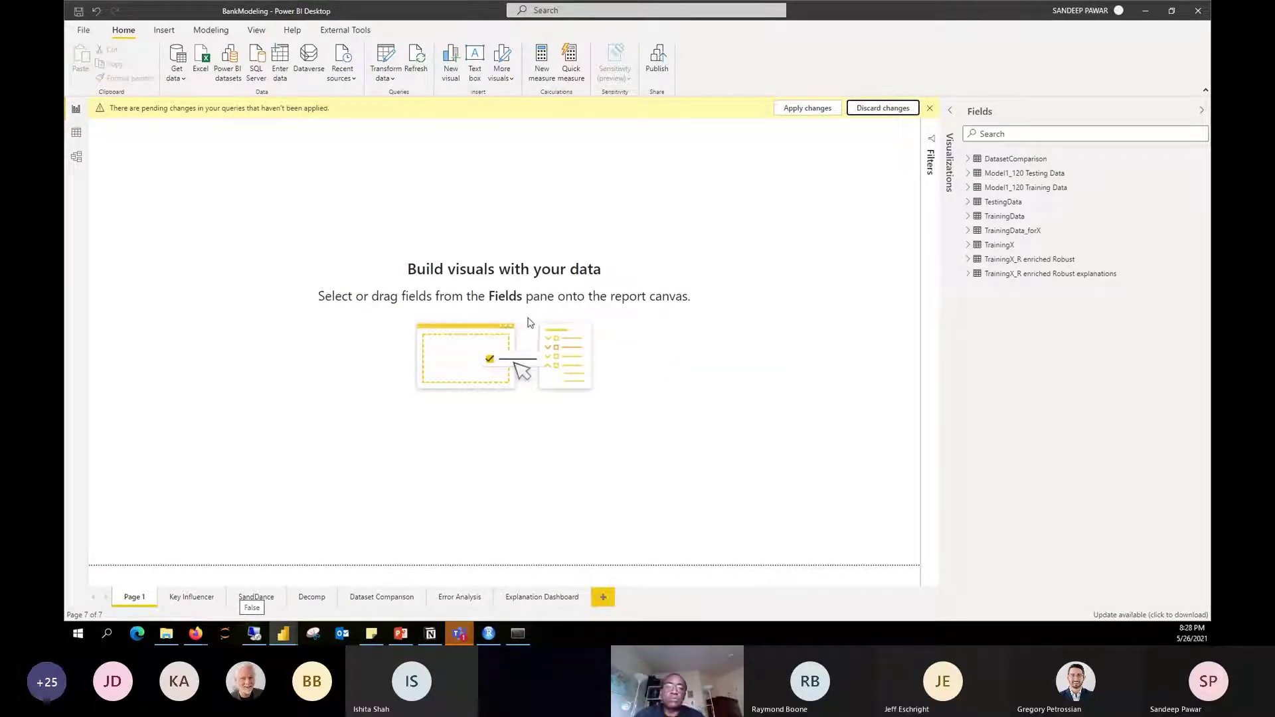
Switch to the BankModeling Power Query Editor and review the TrainingData_forX and TrainingX queries in the TranformedData group
mouse_move(283, 634)
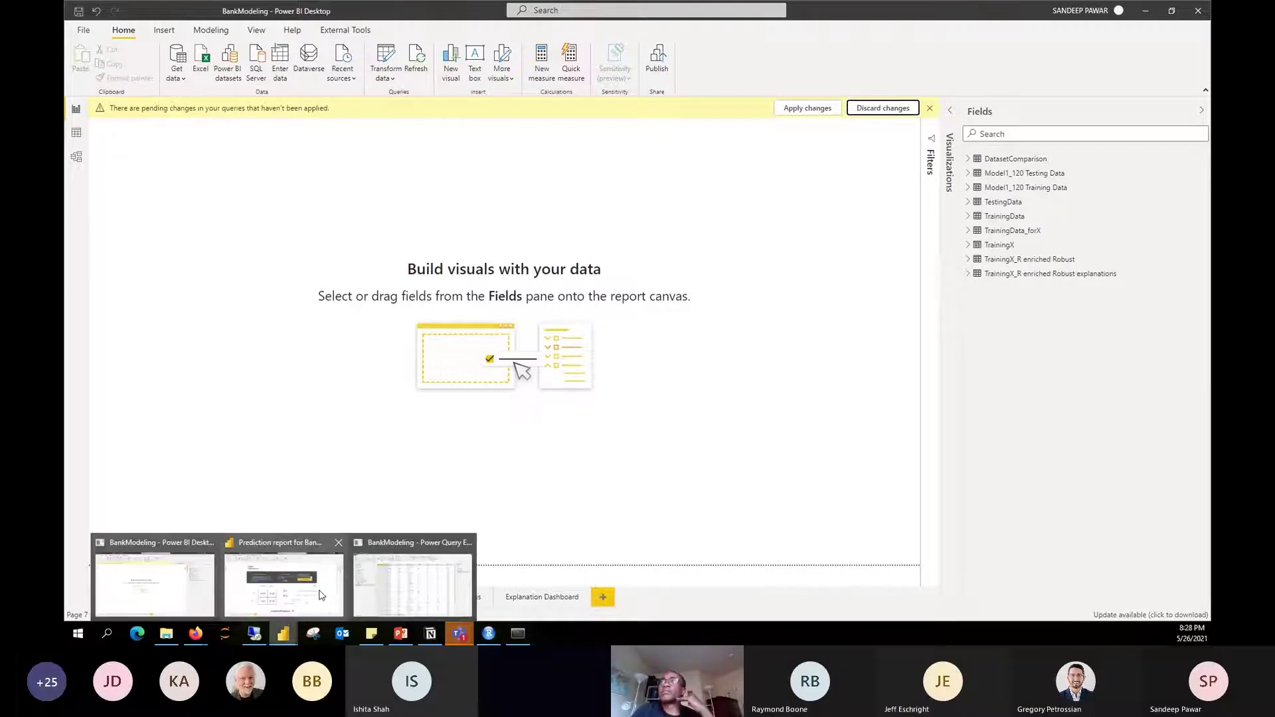
left_click(412, 581)
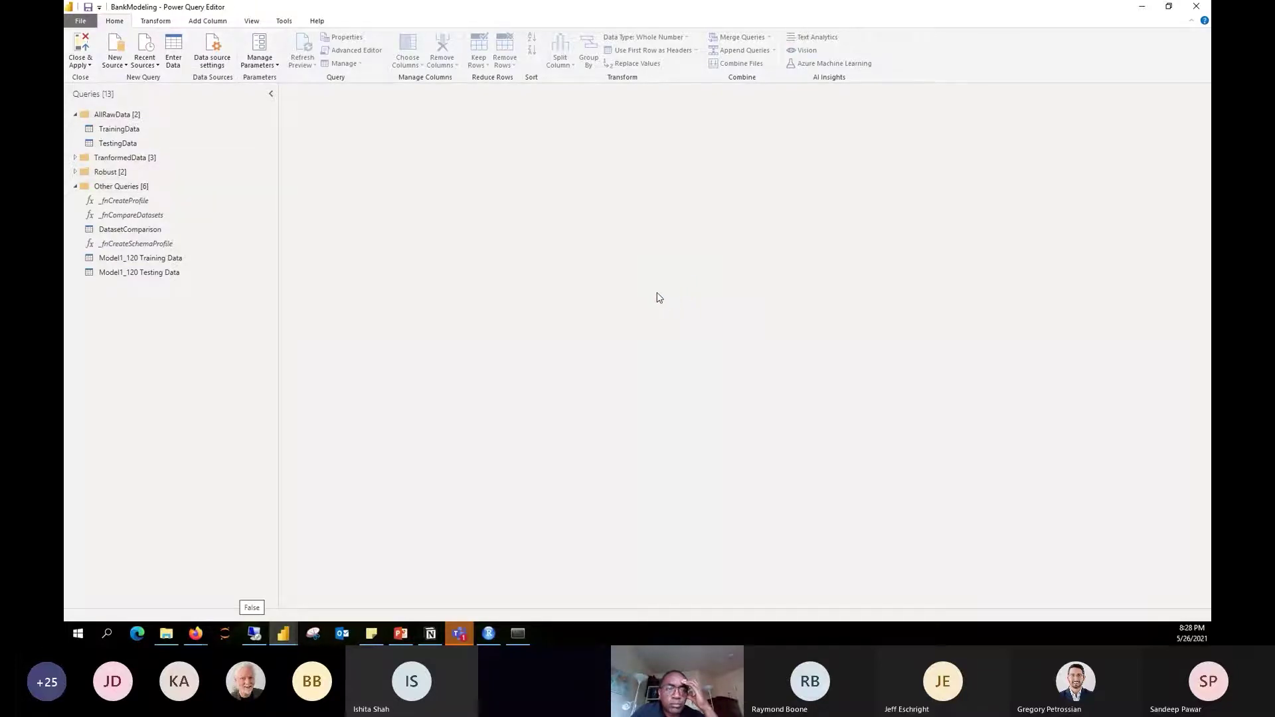
left_click(76, 159)
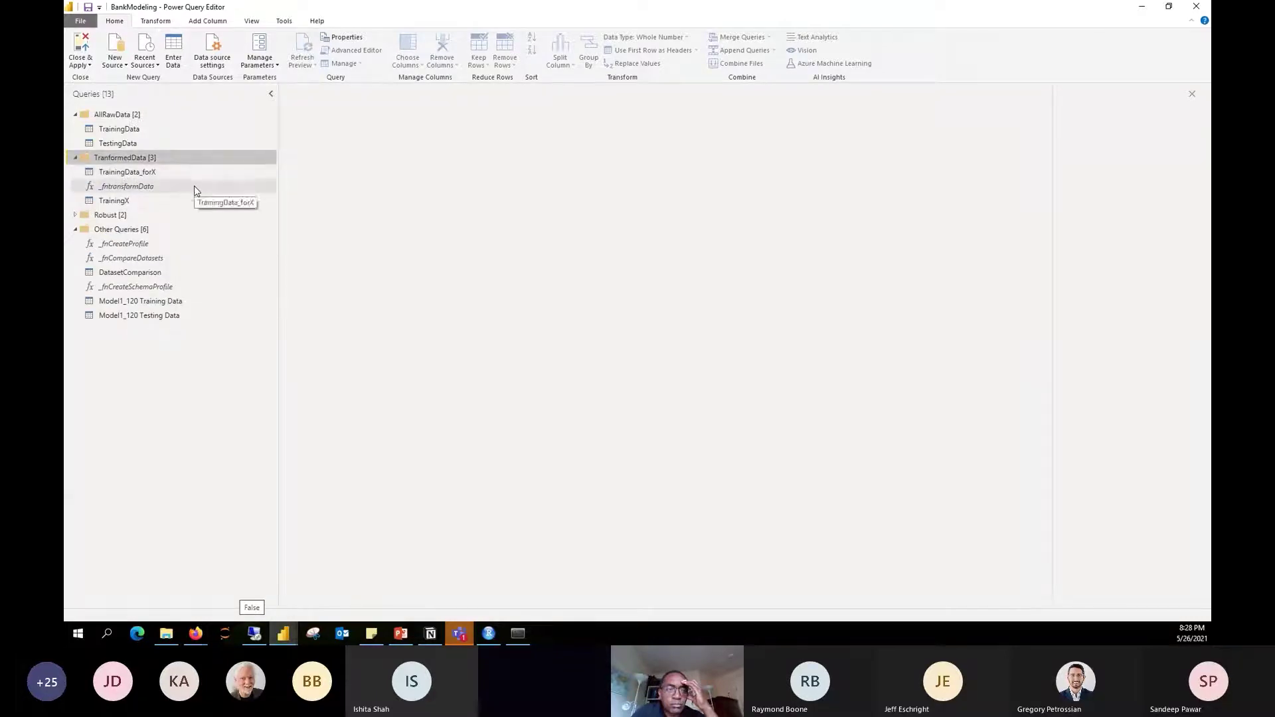
left_click(134, 174)
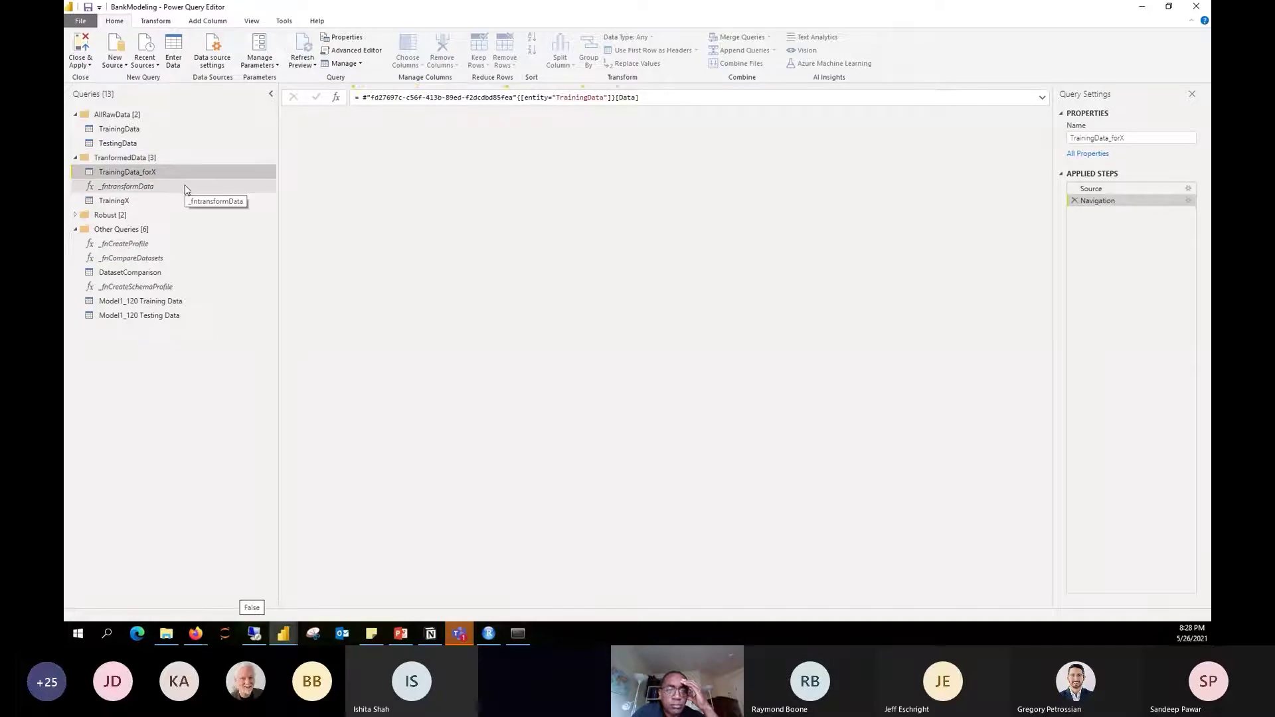
left_click(124, 201)
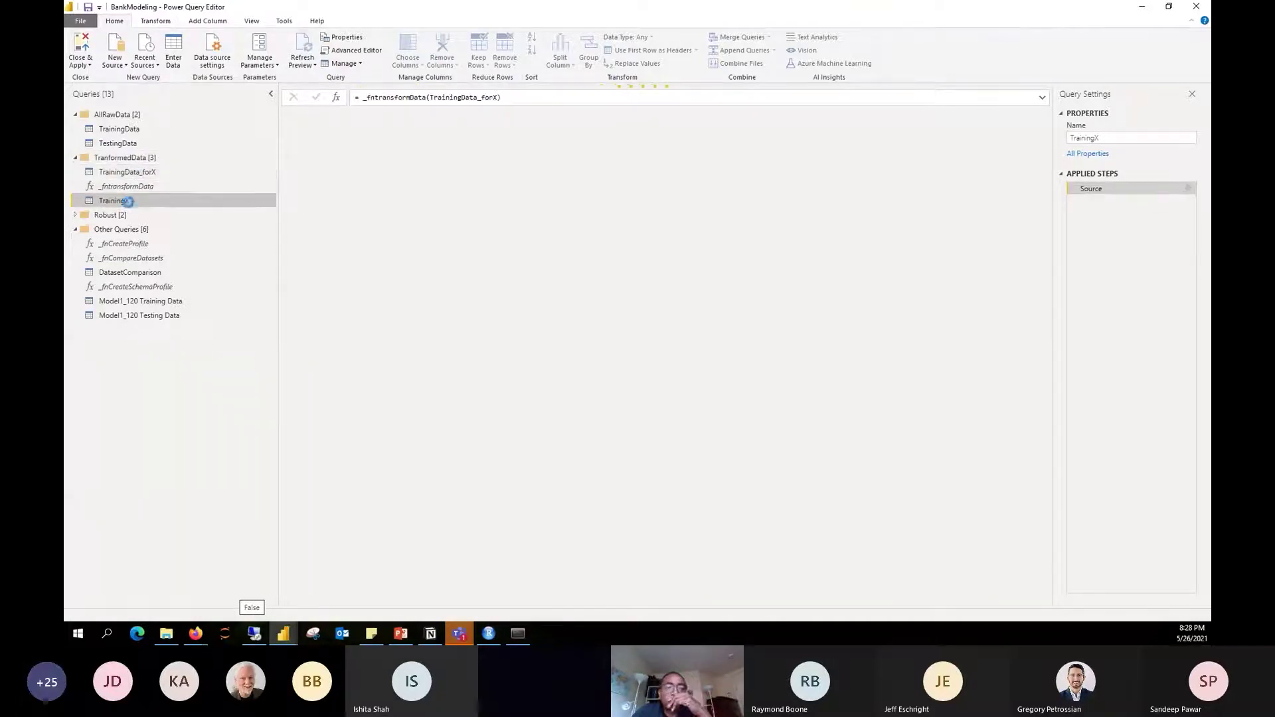
left_click(81, 64)
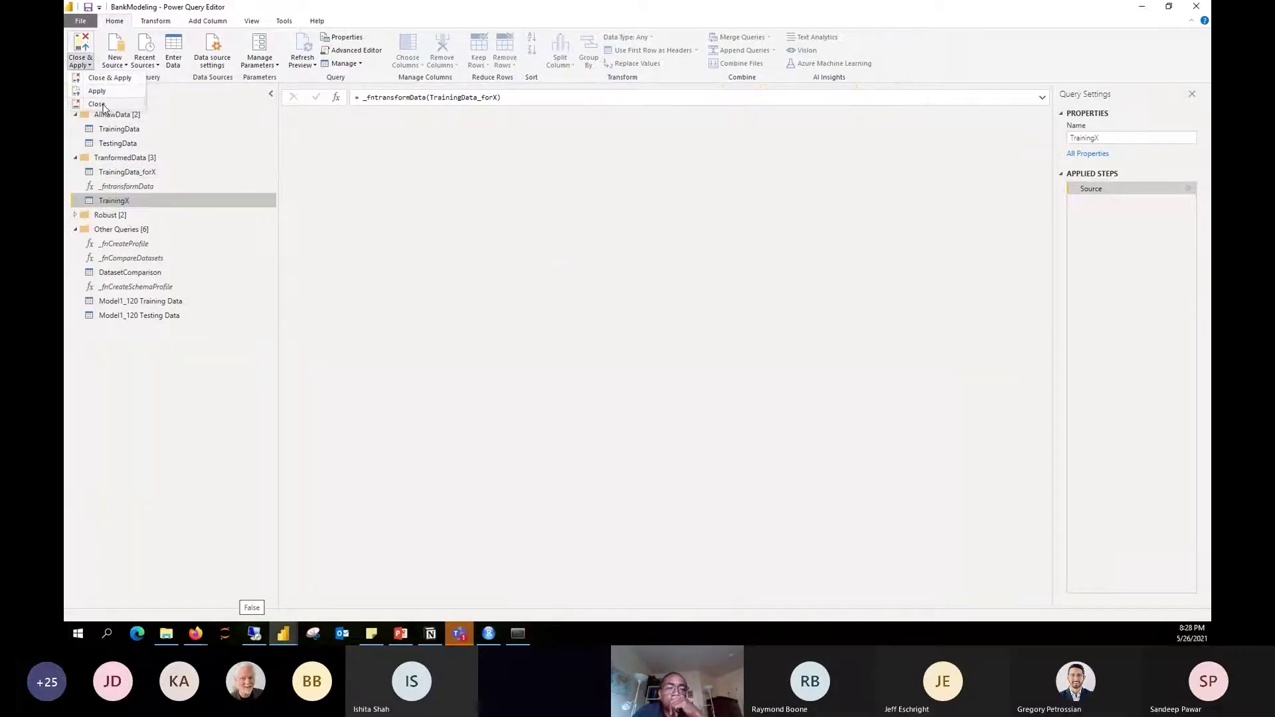
left_click(544, 345)
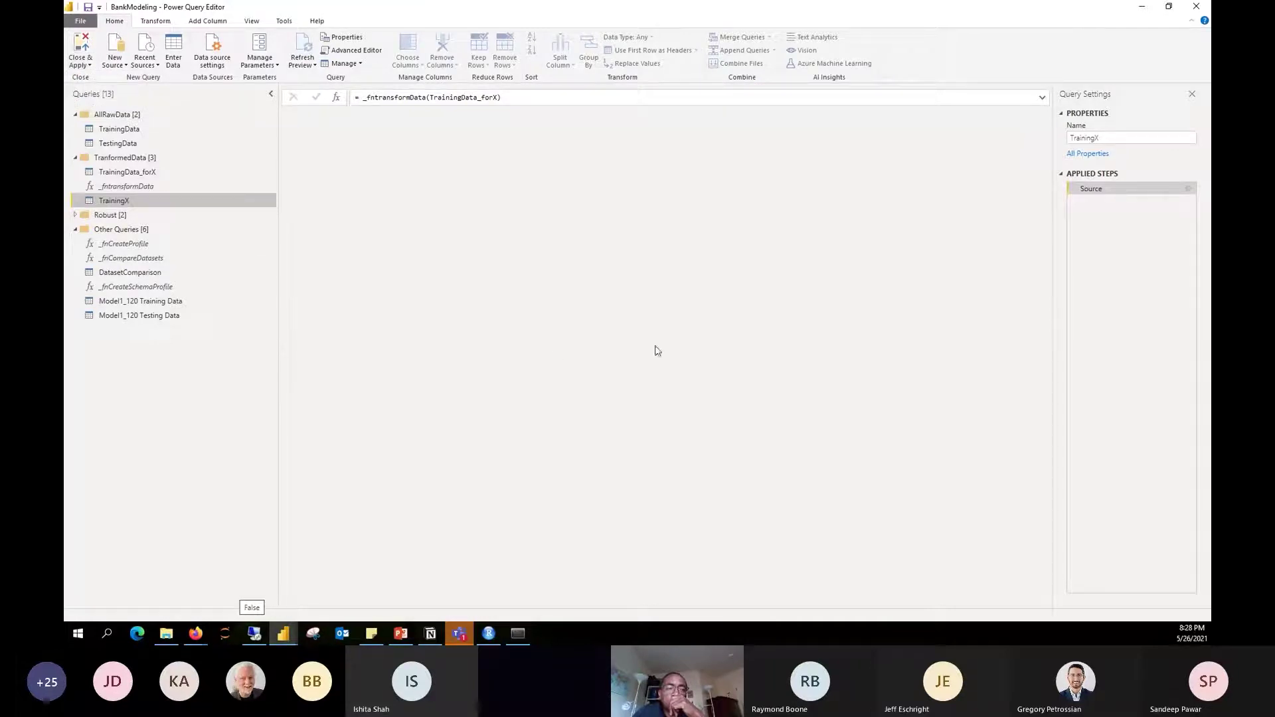
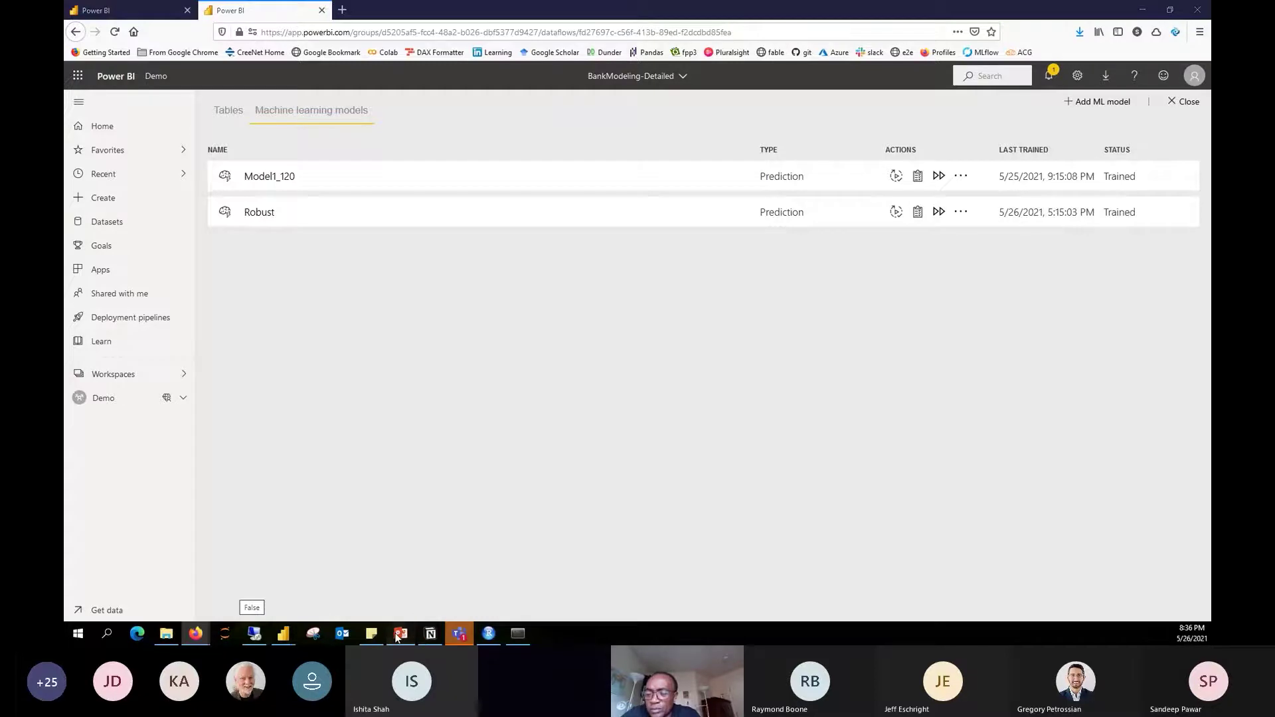
Switch to PowerPoint, review the train and test split on the AutoML- First Step slide, and return to the Power BI service
left_click(401, 634)
scroll(185, 382, "up", 1)
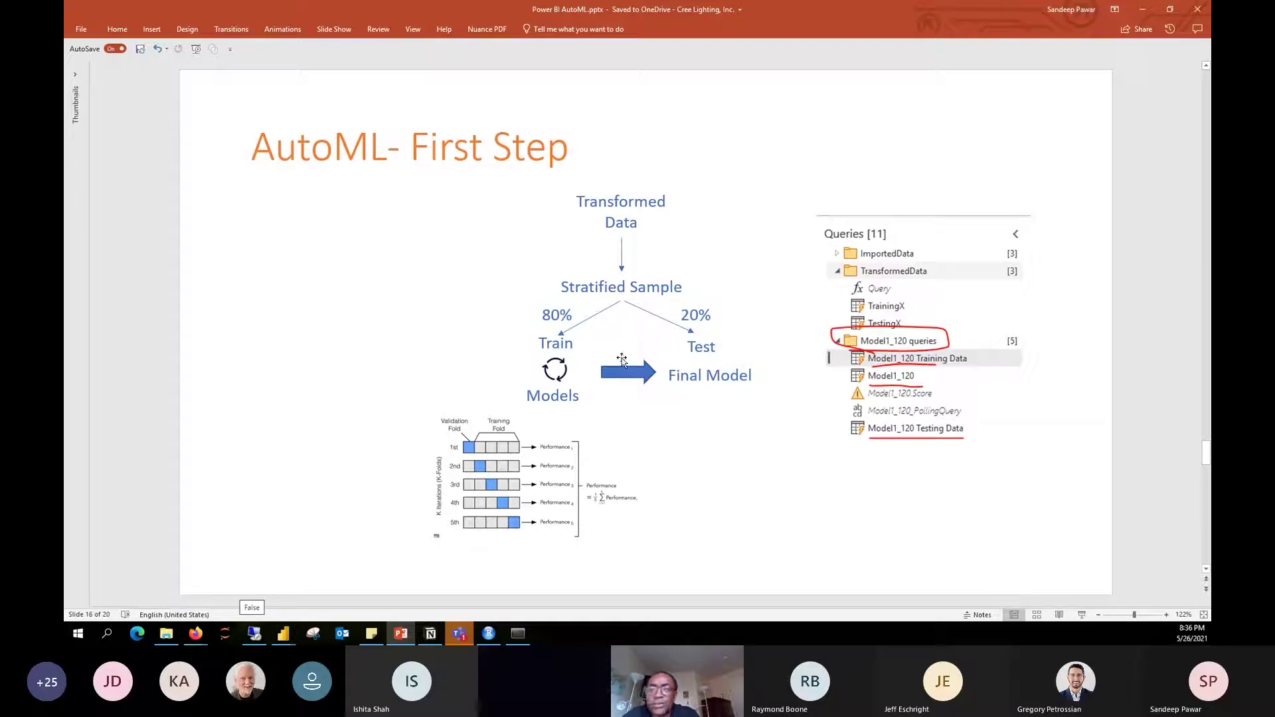
left_click(900, 360)
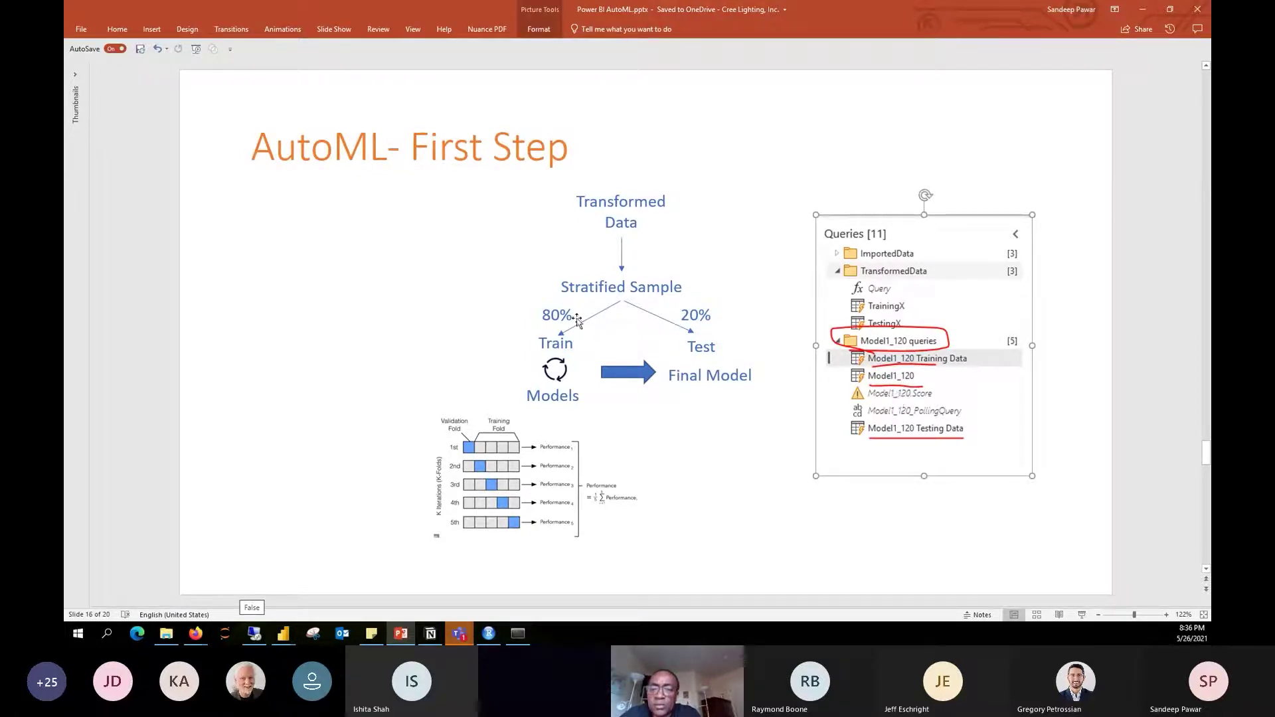
left_click(556, 345)
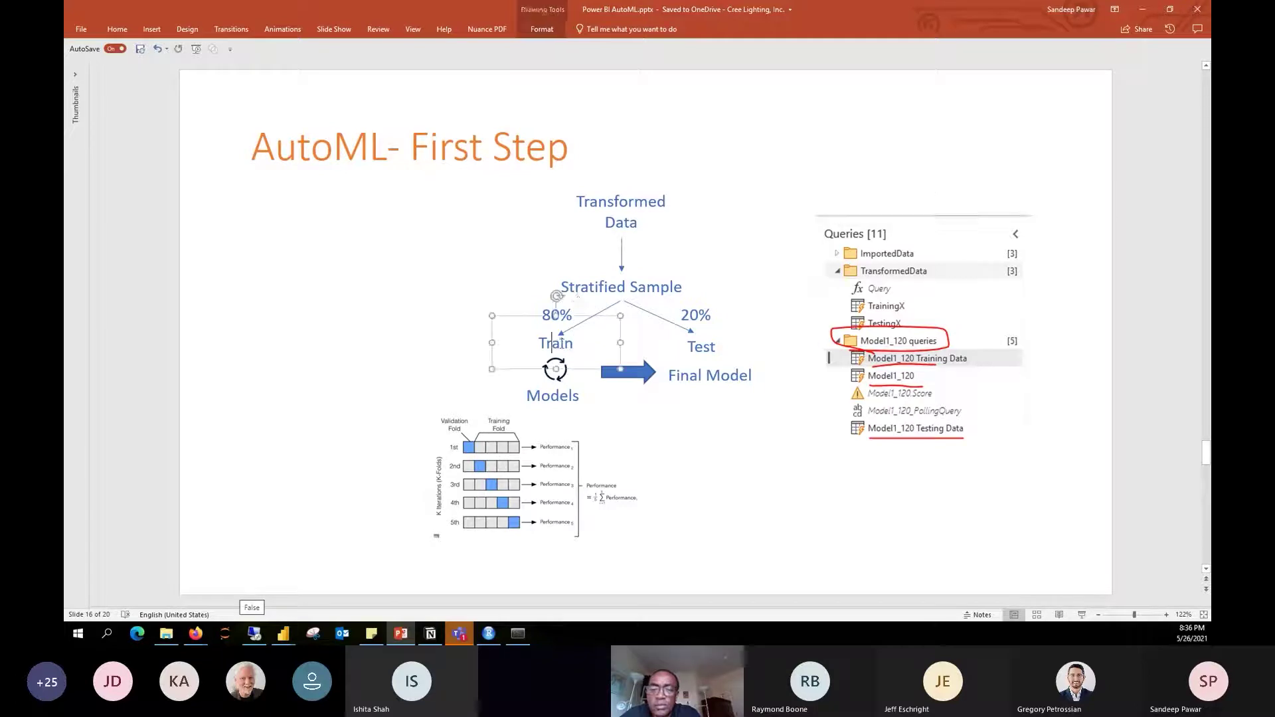
left_click(705, 343)
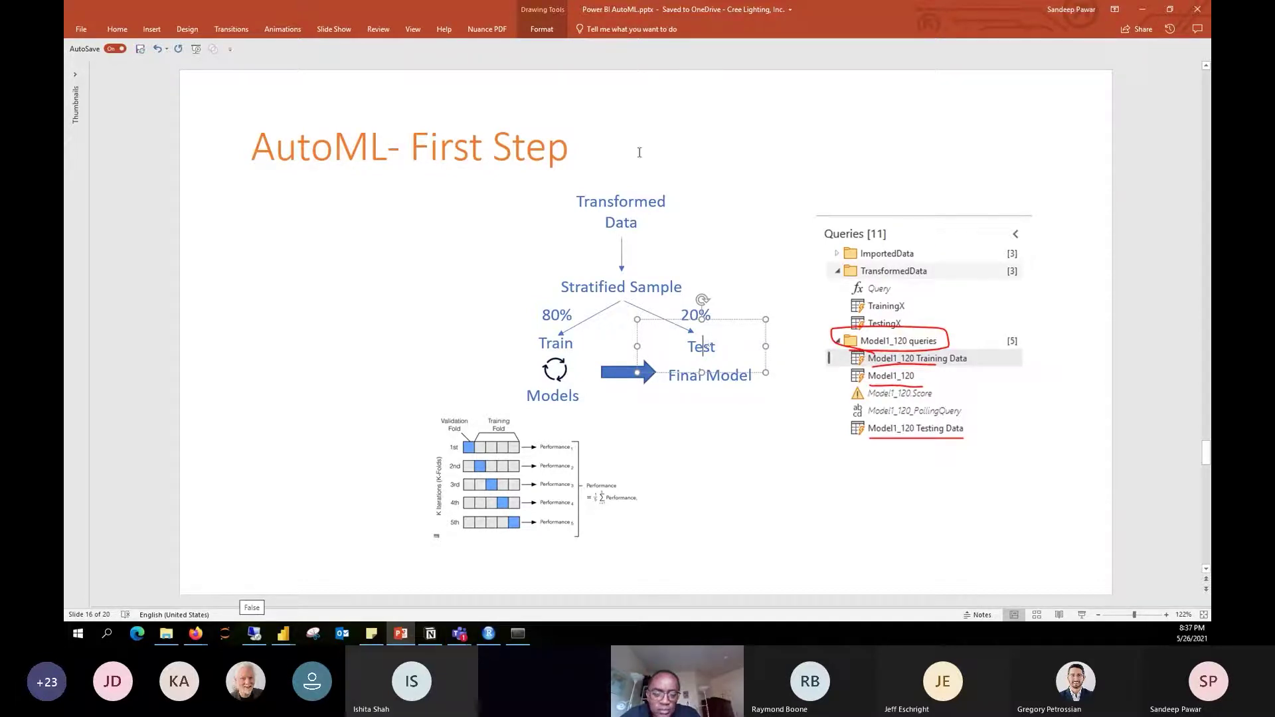
left_click(1141, 12)
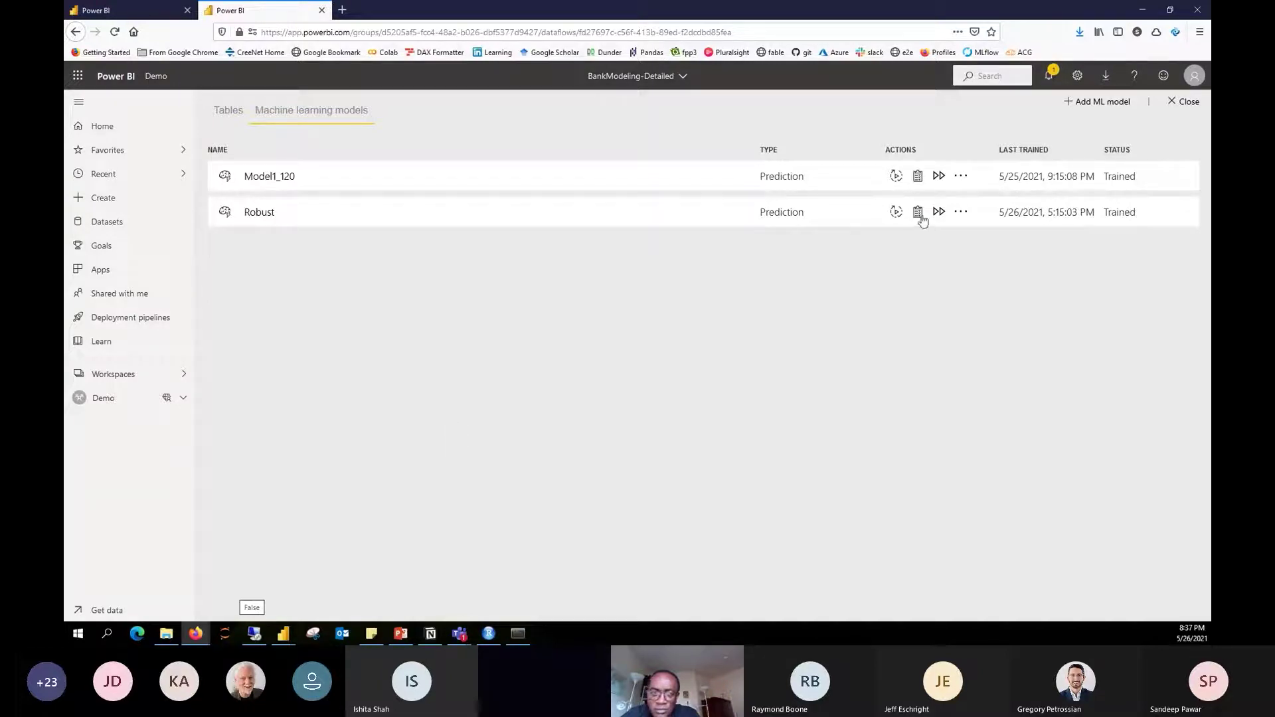
Check which input tables Model1_120 can be applied to and leave without applying the model
left_click(939, 177)
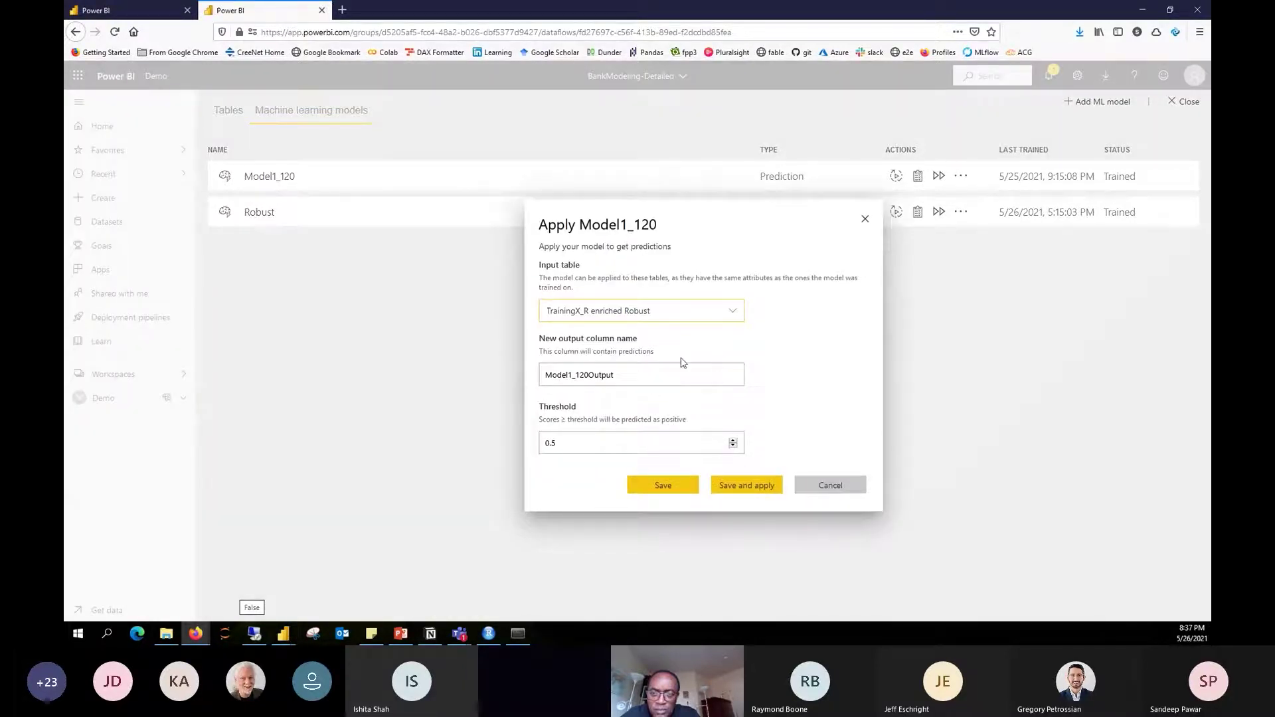
left_click(736, 312)
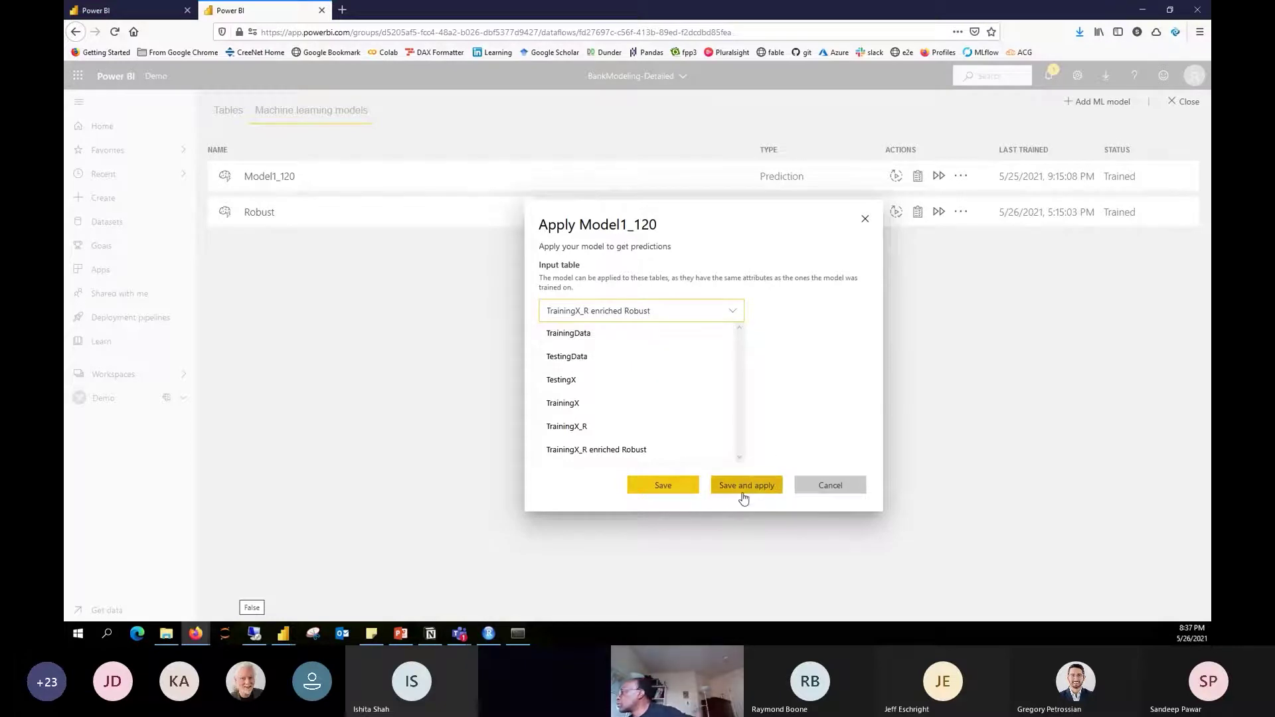
left_click(853, 491)
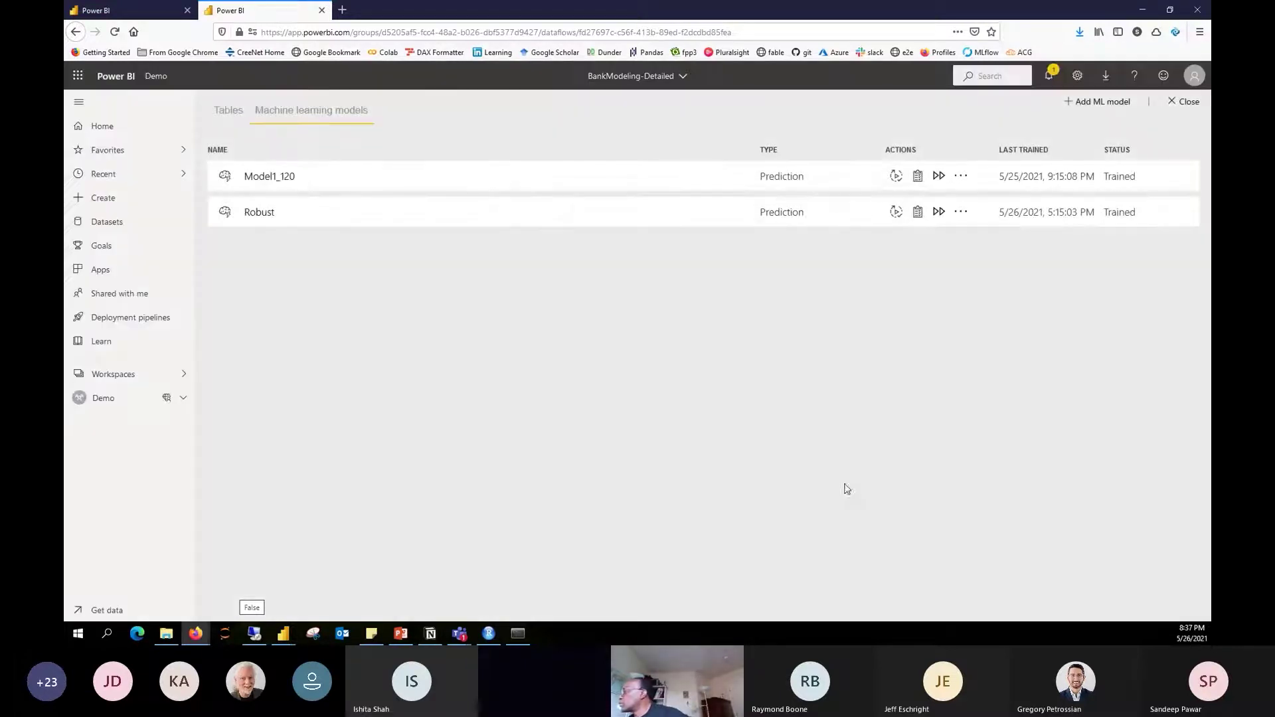
Switch to the BankModeling report in Power BI Desktop and open the Model1_120 Training Data table's query
left_click(284, 634)
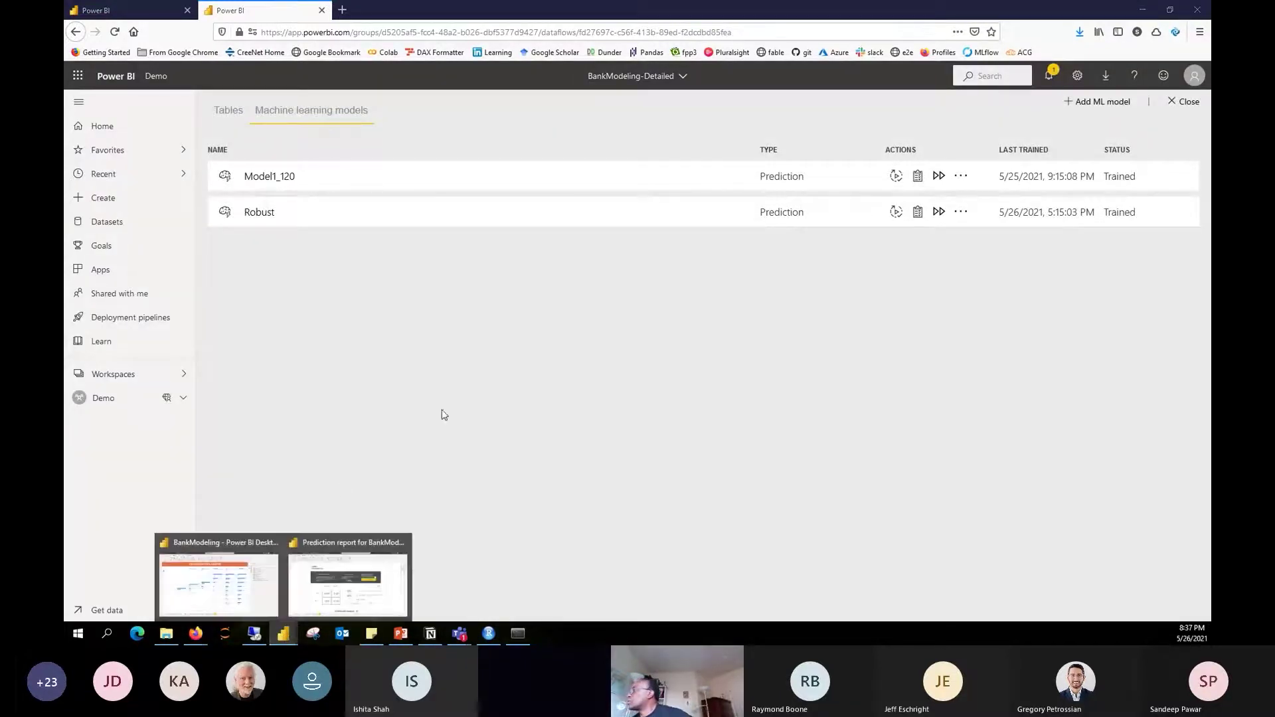
left_click(272, 592)
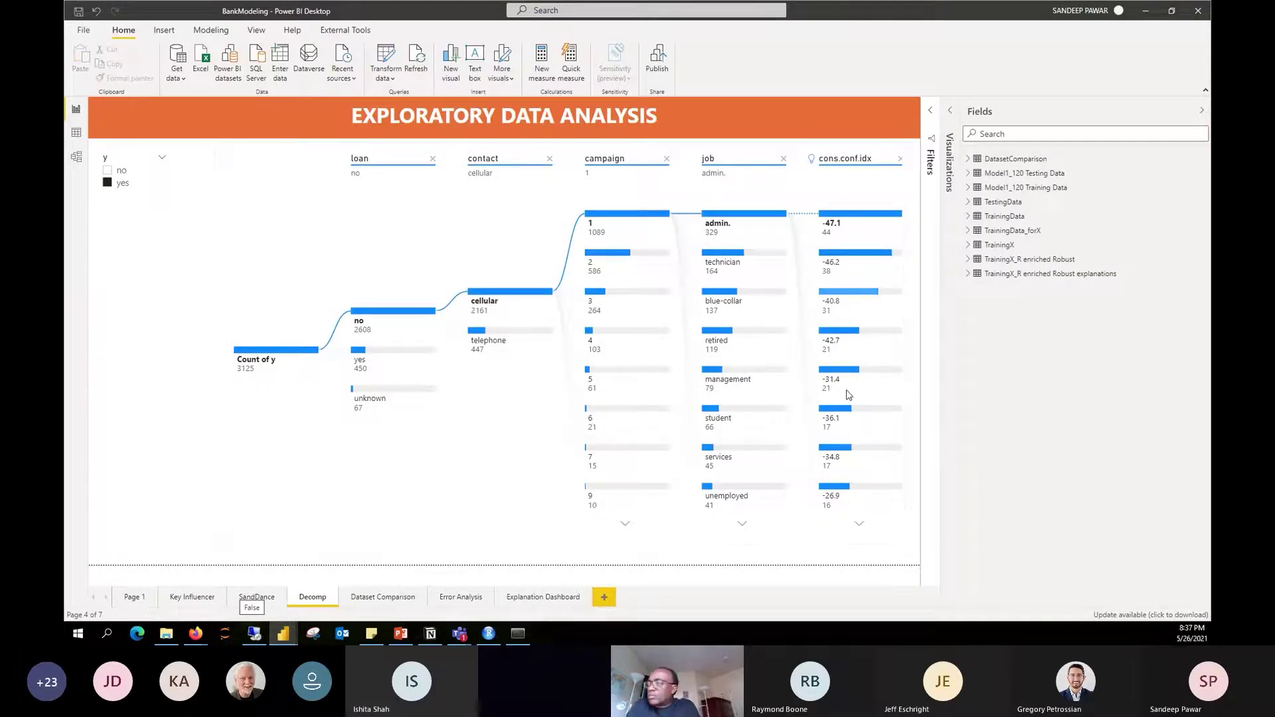
right_click(1018, 188)
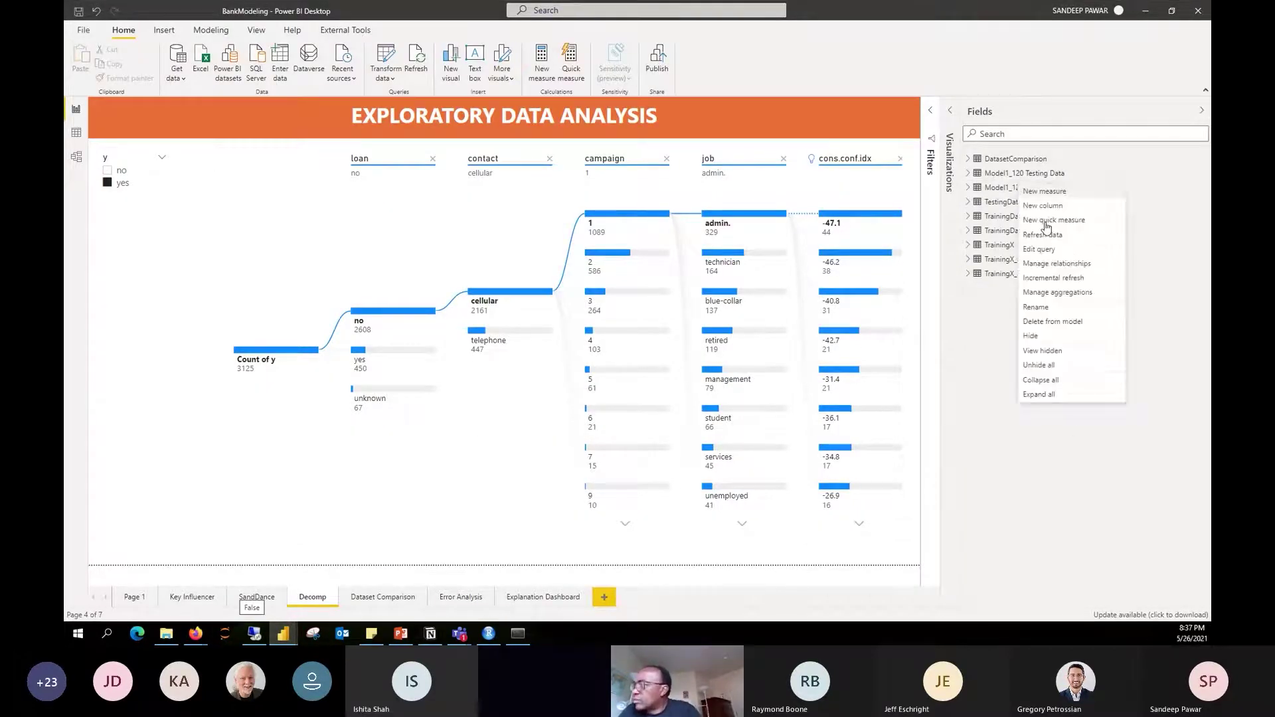
left_click(1040, 418)
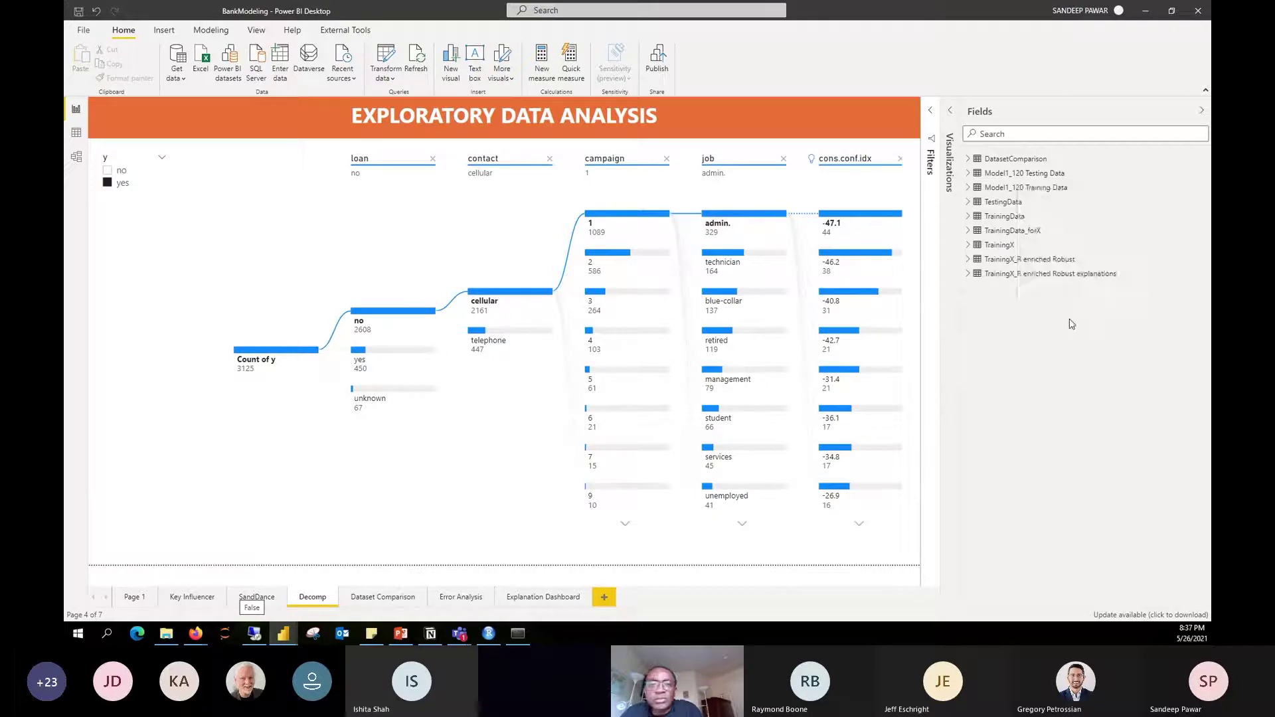
right_click(1020, 202)
left_click(1056, 260)
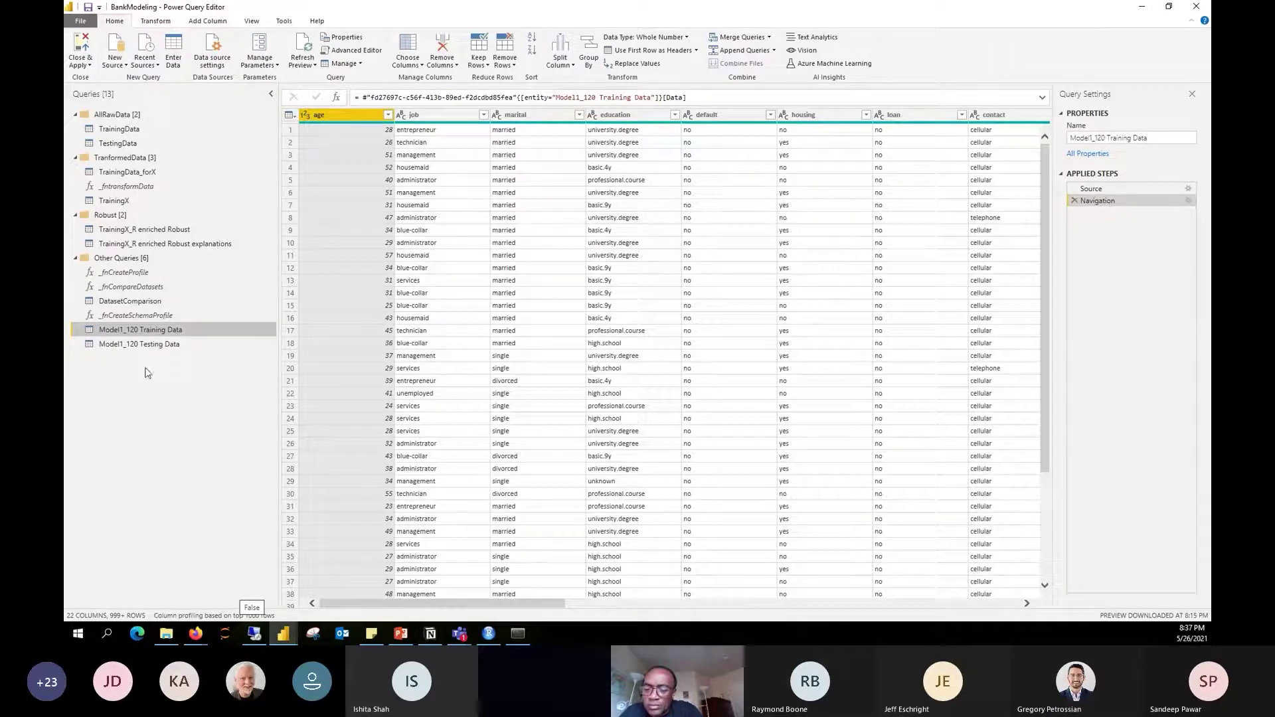
Examine the yes column's profile and the prediction output columns in Model1_120 Testing Data, and close the Power Query Editor
left_click(154, 344)
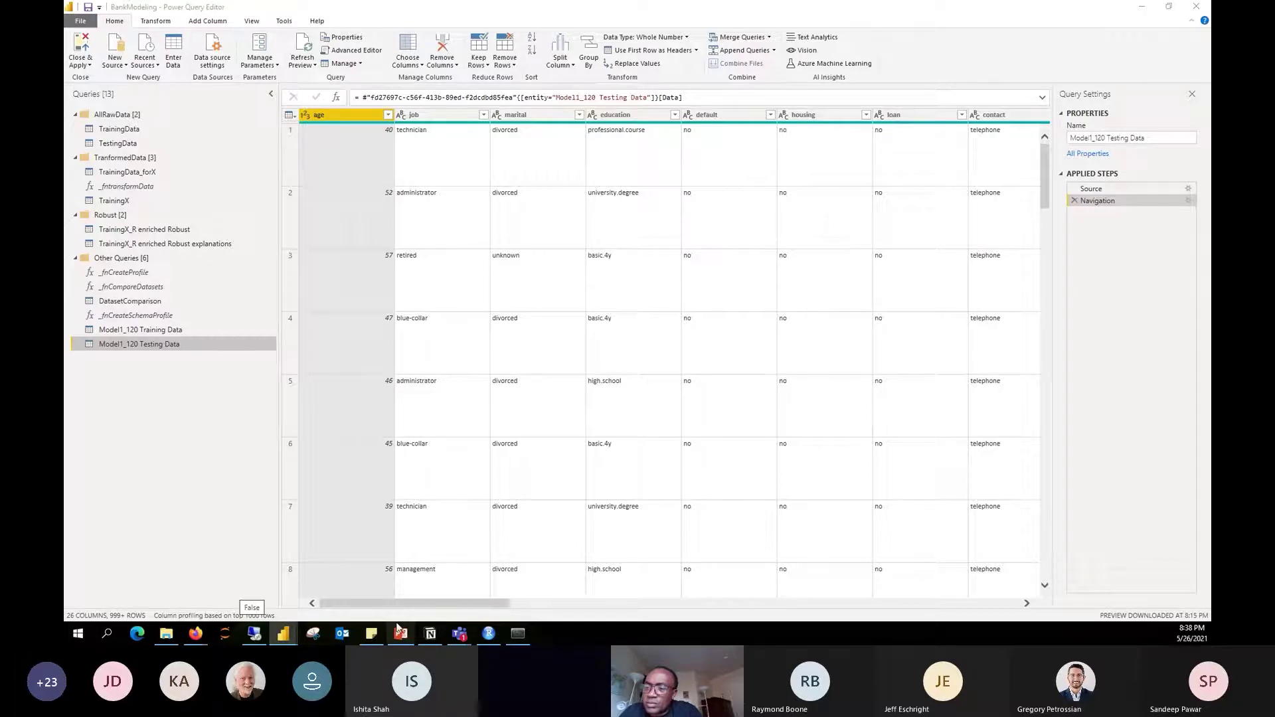
left_click_drag(401, 604, 978, 600)
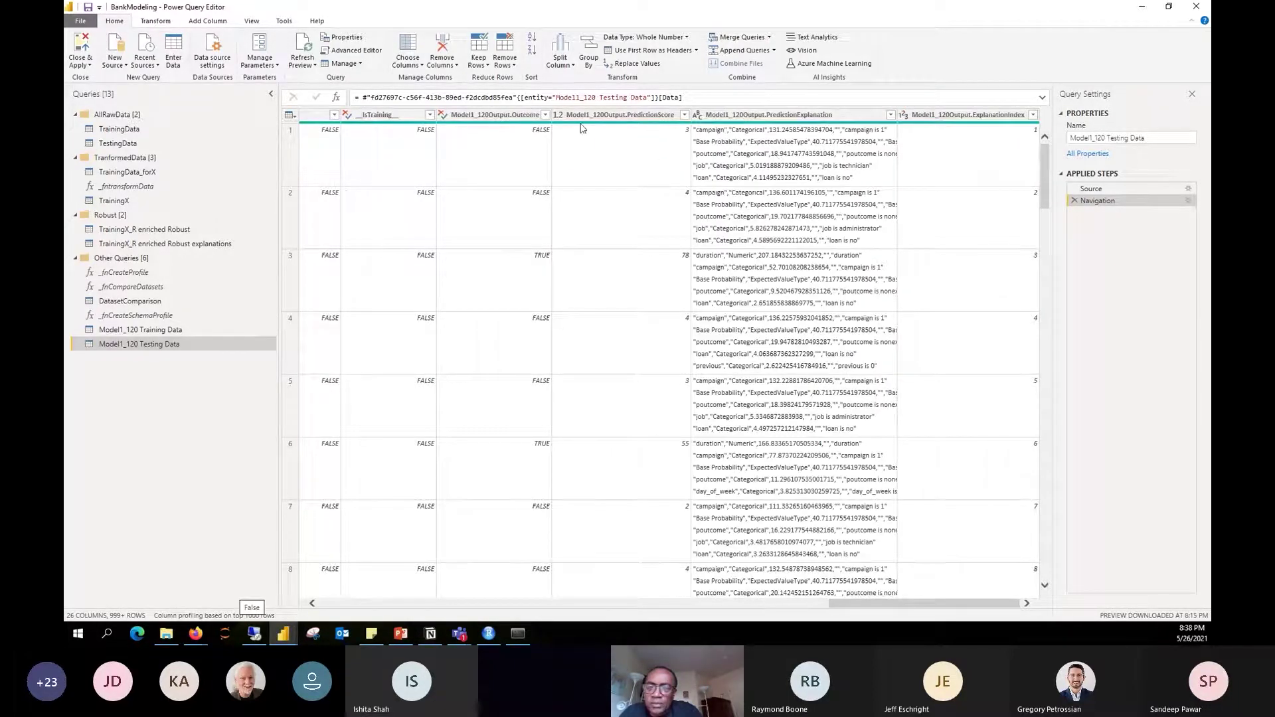
left_click_drag(847, 606, 827, 605)
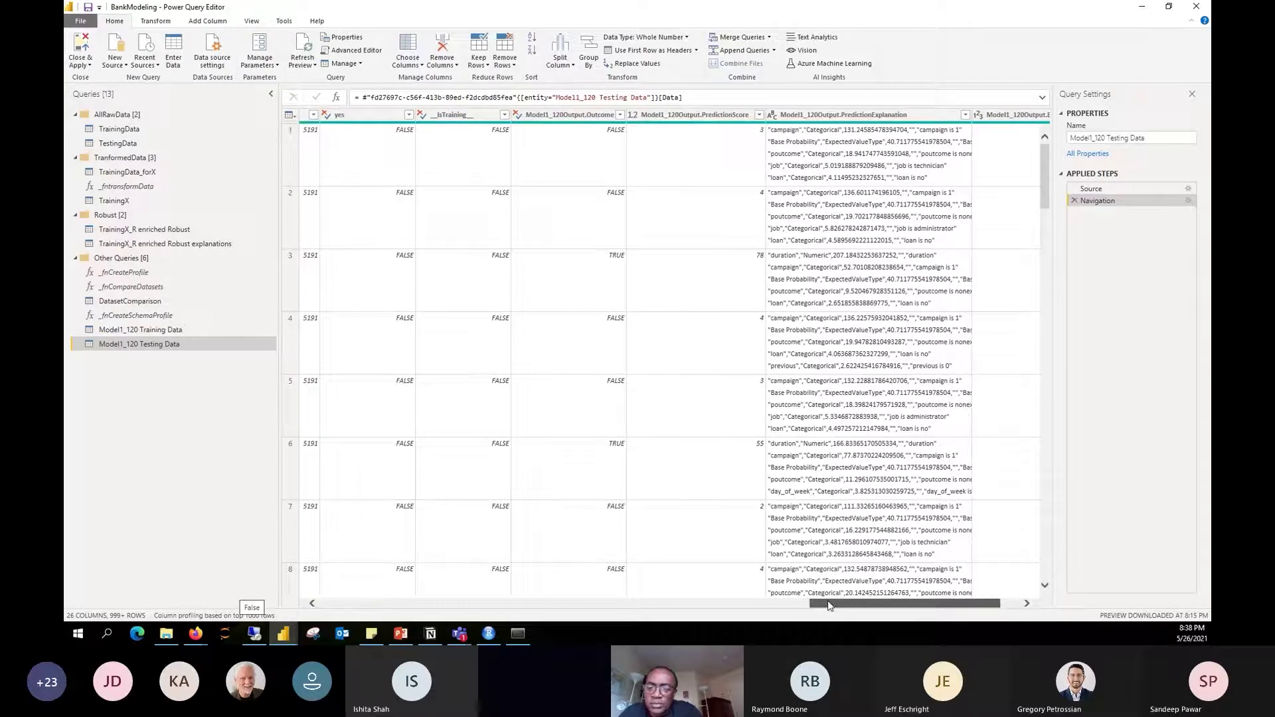
left_click(367, 117)
scroll(664, 265, "left", 5)
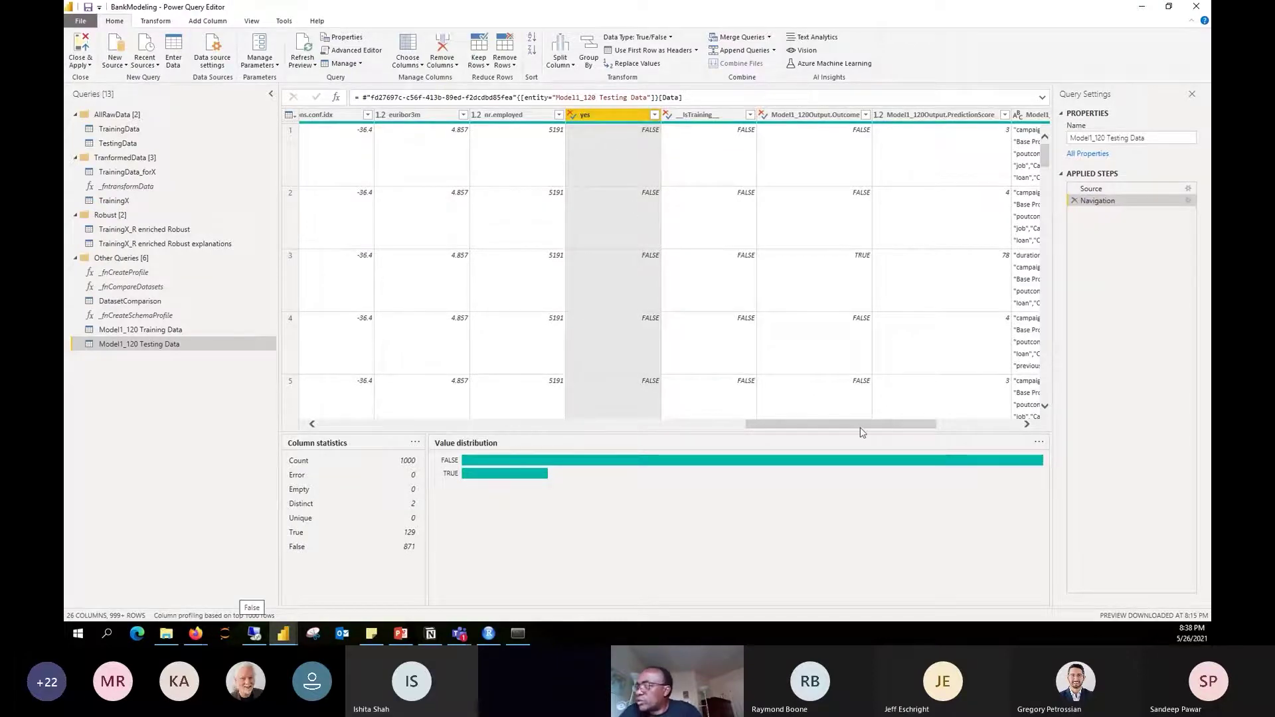
left_click_drag(862, 425, 1010, 428)
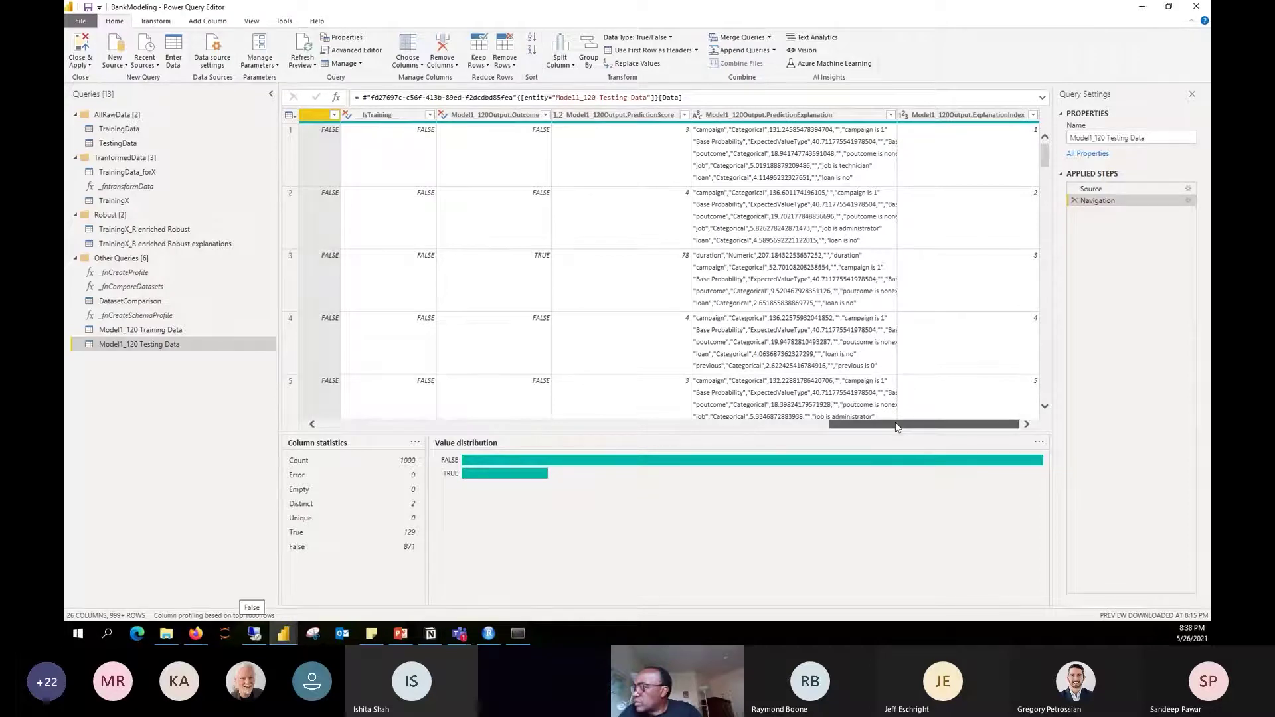
left_click_drag(897, 427, 794, 426)
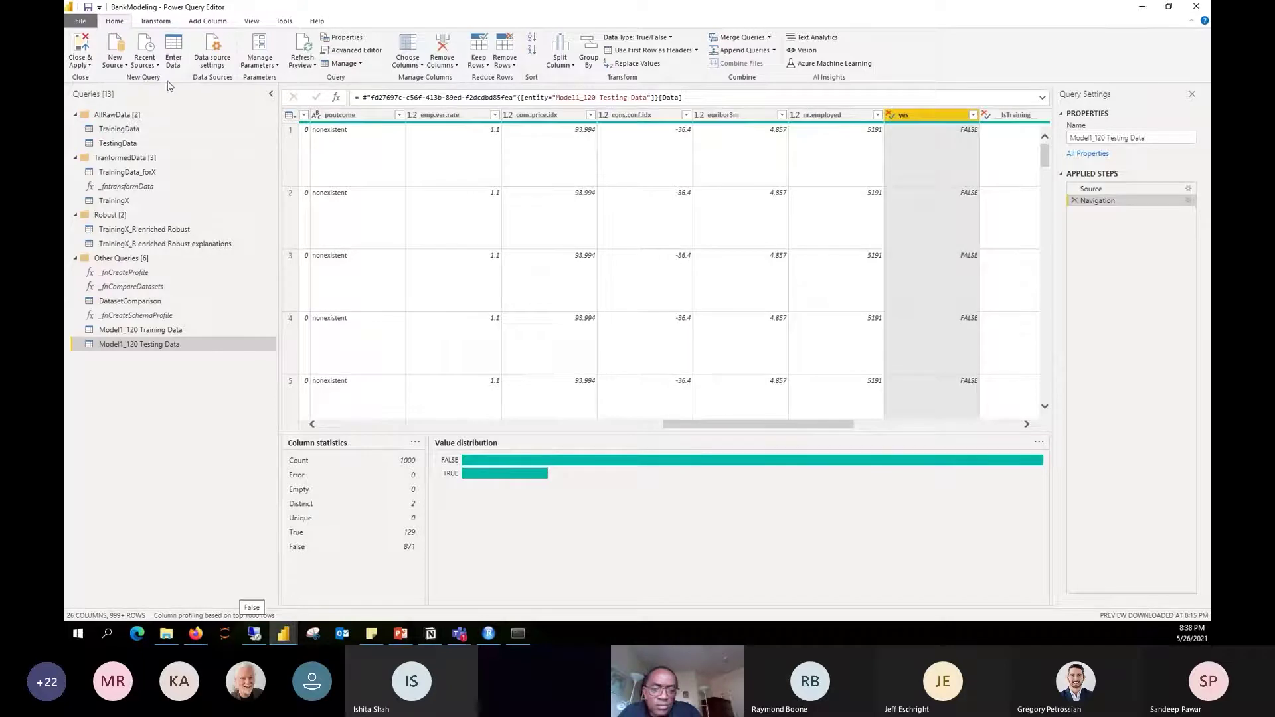
left_click(82, 65)
left_click(98, 105)
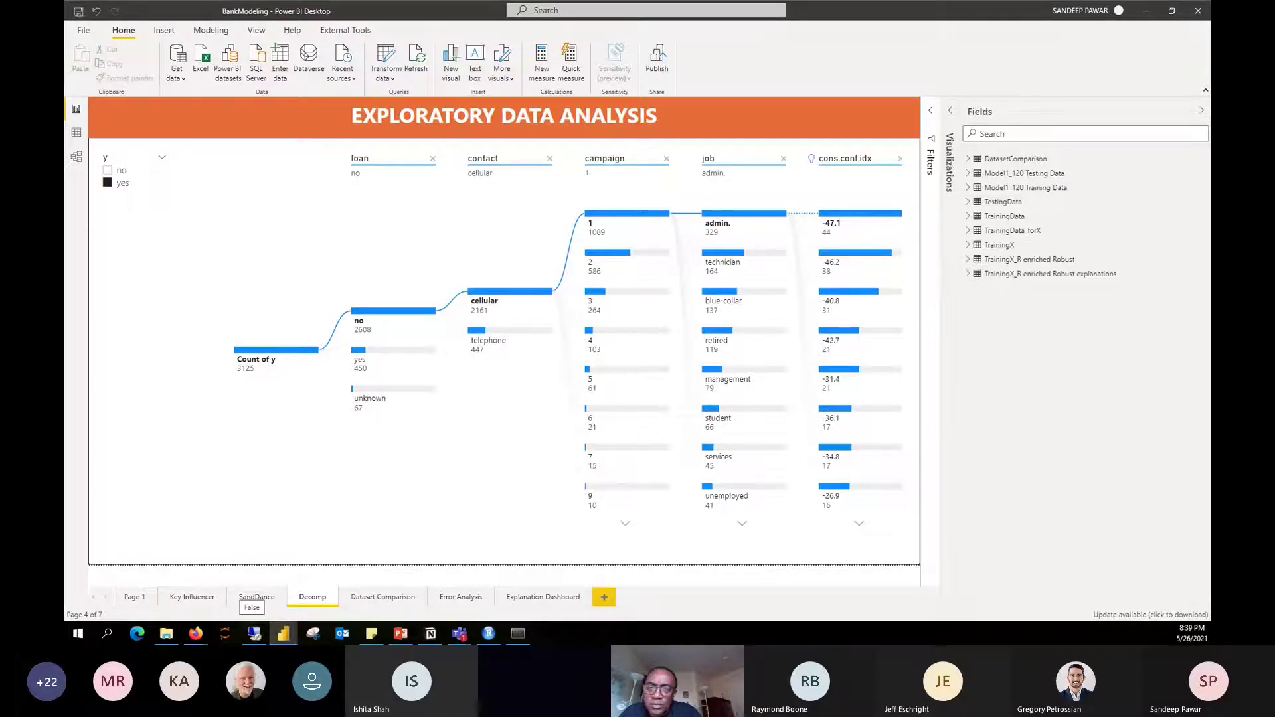
Switch to the Power BI service, review the Model1_120 training report's model performance, and reload the report
mouse_move(196, 634)
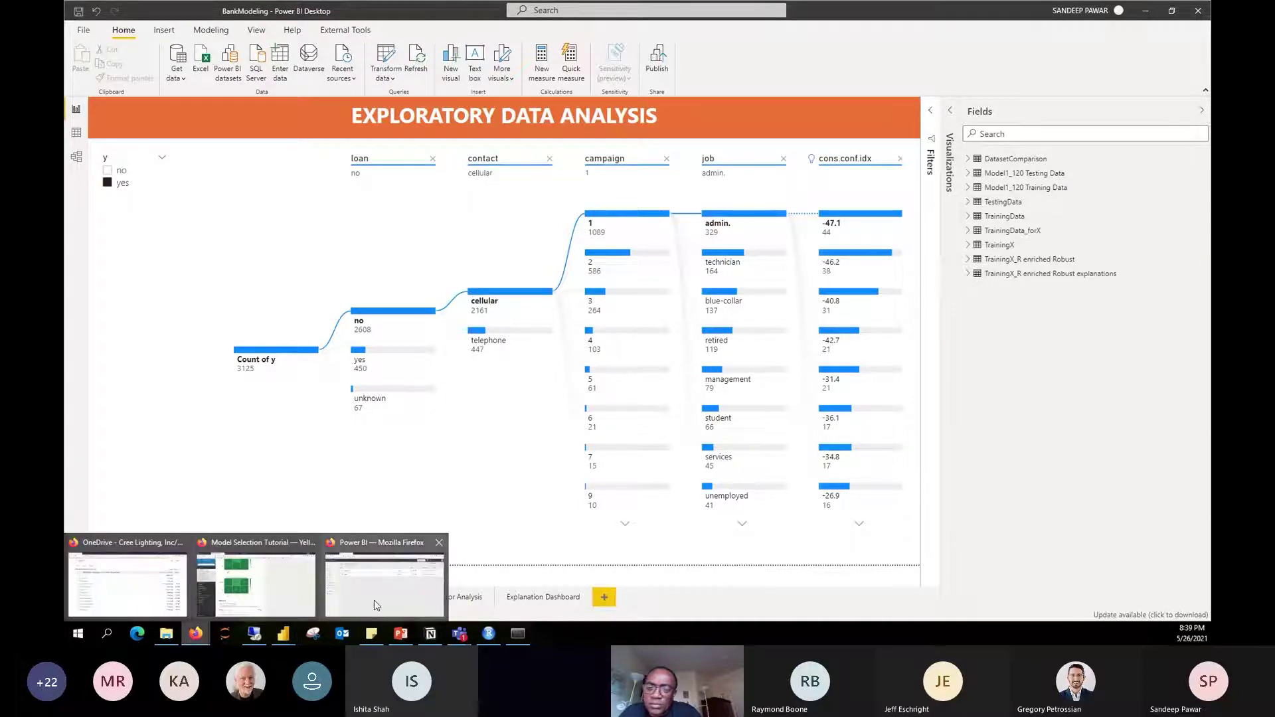
left_click(357, 584)
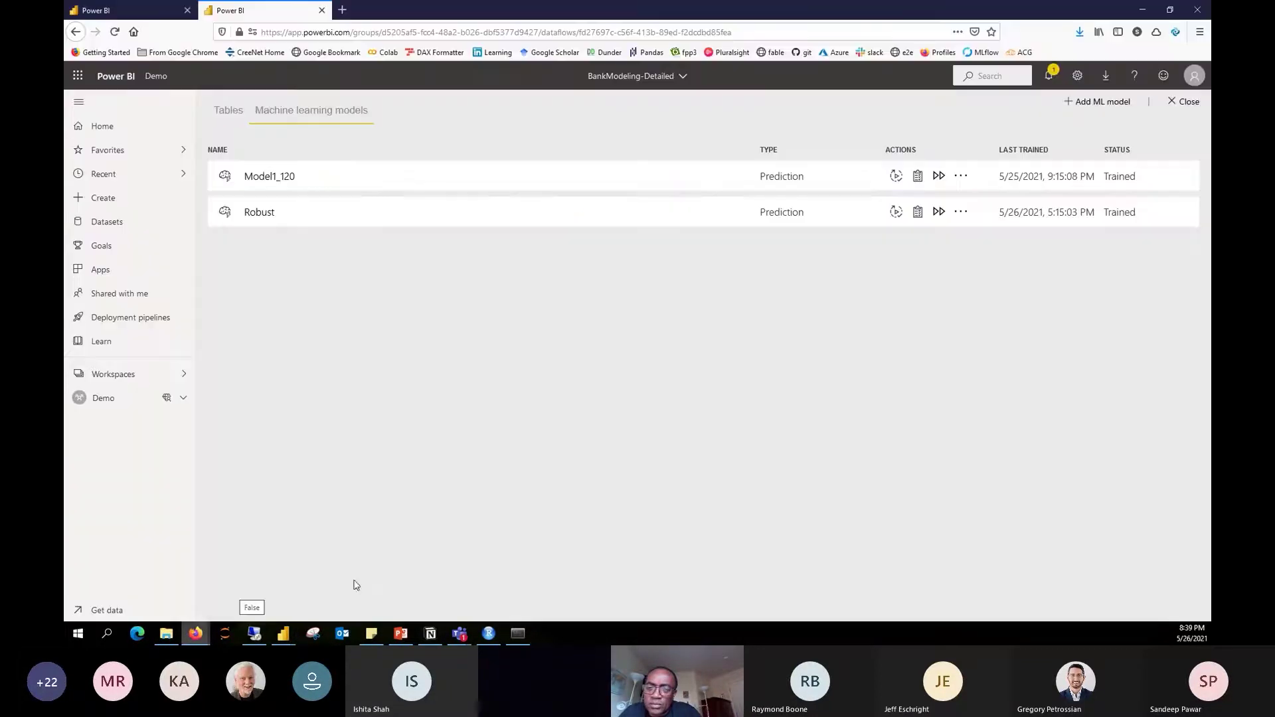
left_click(917, 178)
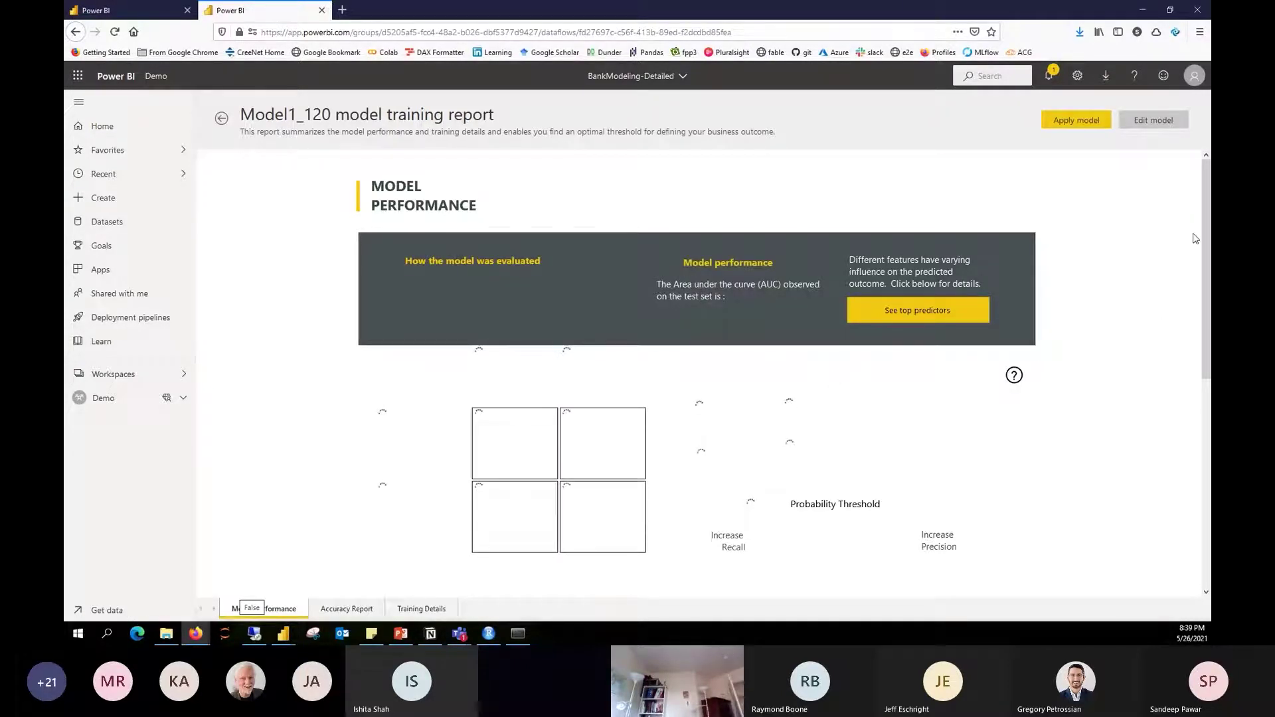
left_click_drag(1205, 233, 1204, 243)
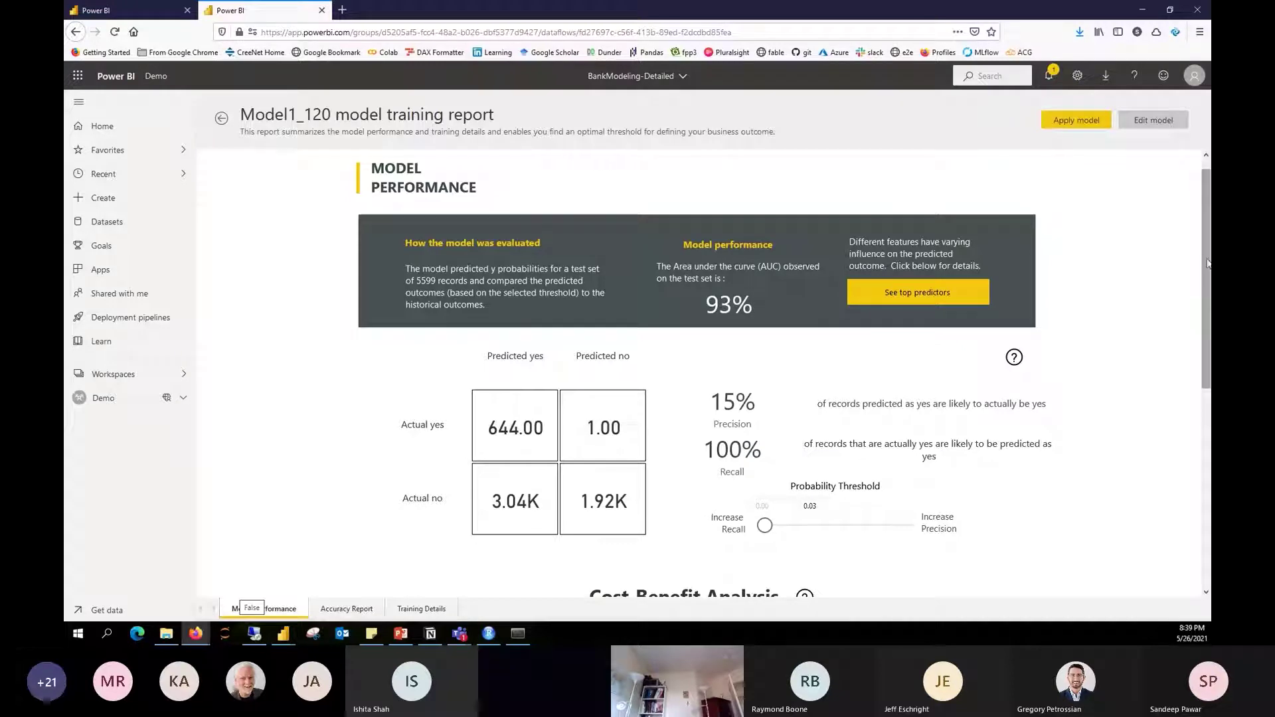
left_click(222, 118)
left_click(919, 180)
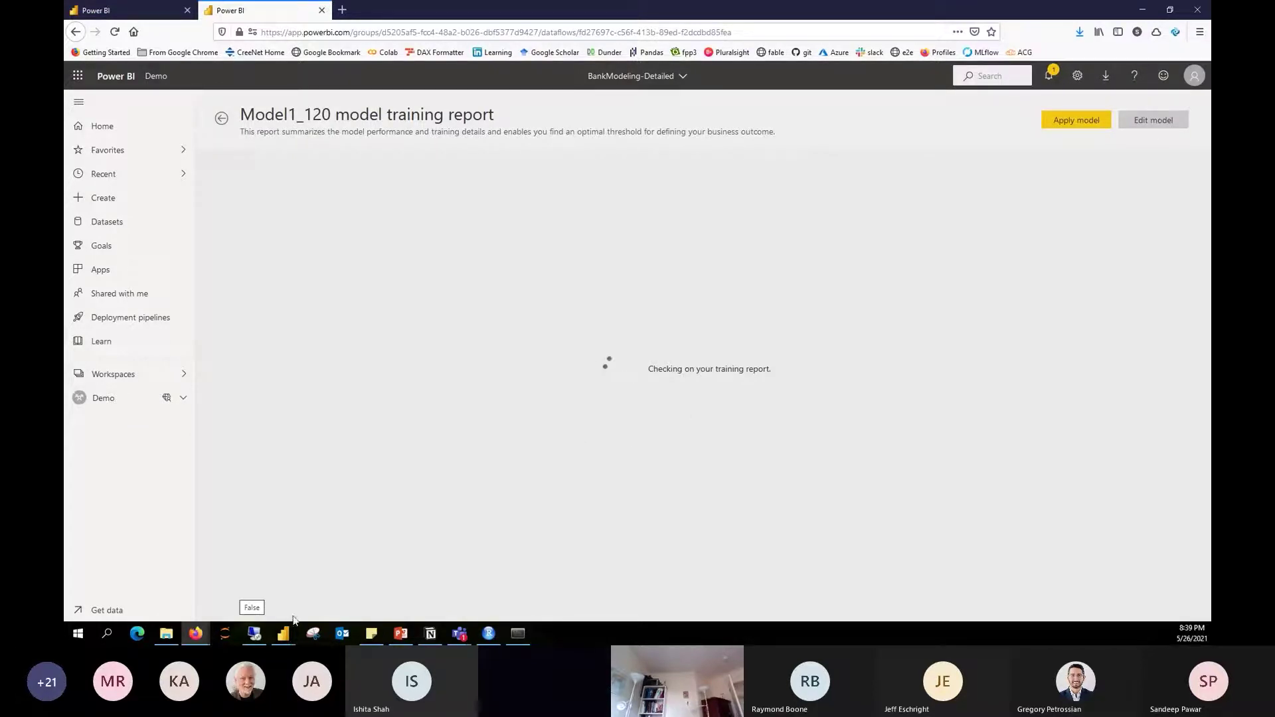
Switch to the Model1_120 prediction report in Power BI Desktop and review its cost-benefit analysis and the ROC curve on the Accuracy Report page
mouse_move(285, 634)
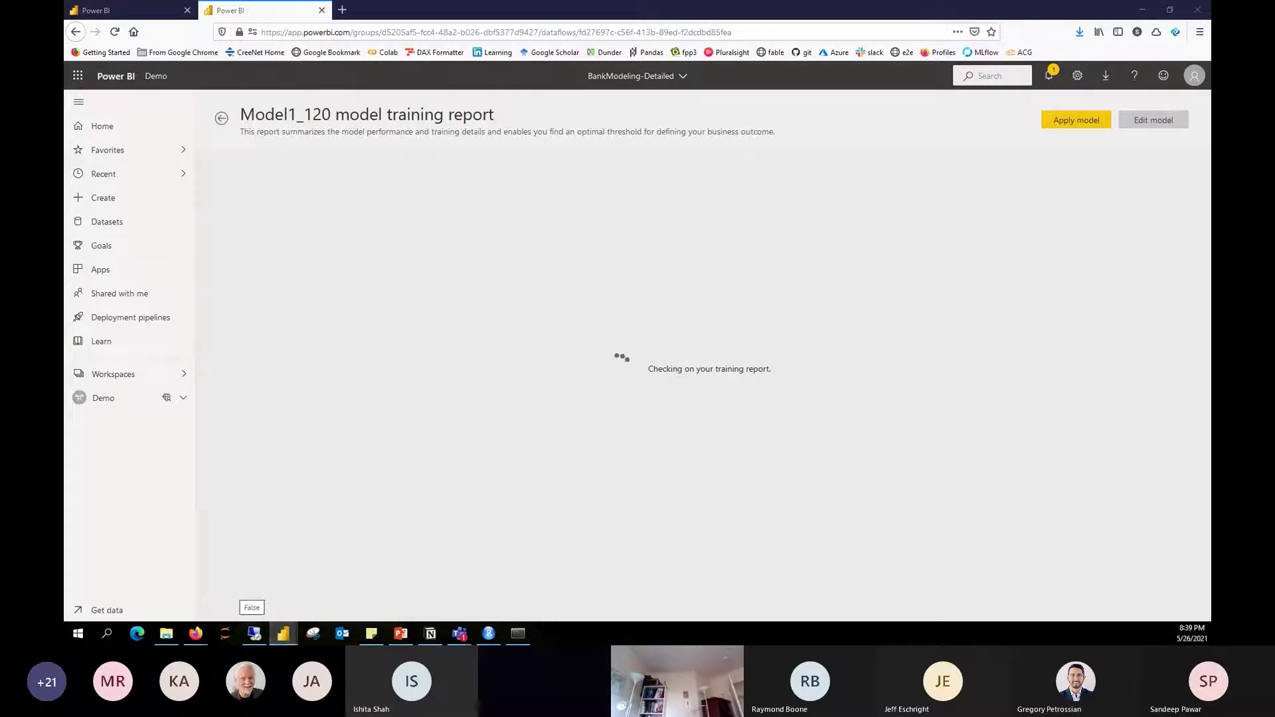
key("alt+Tab")
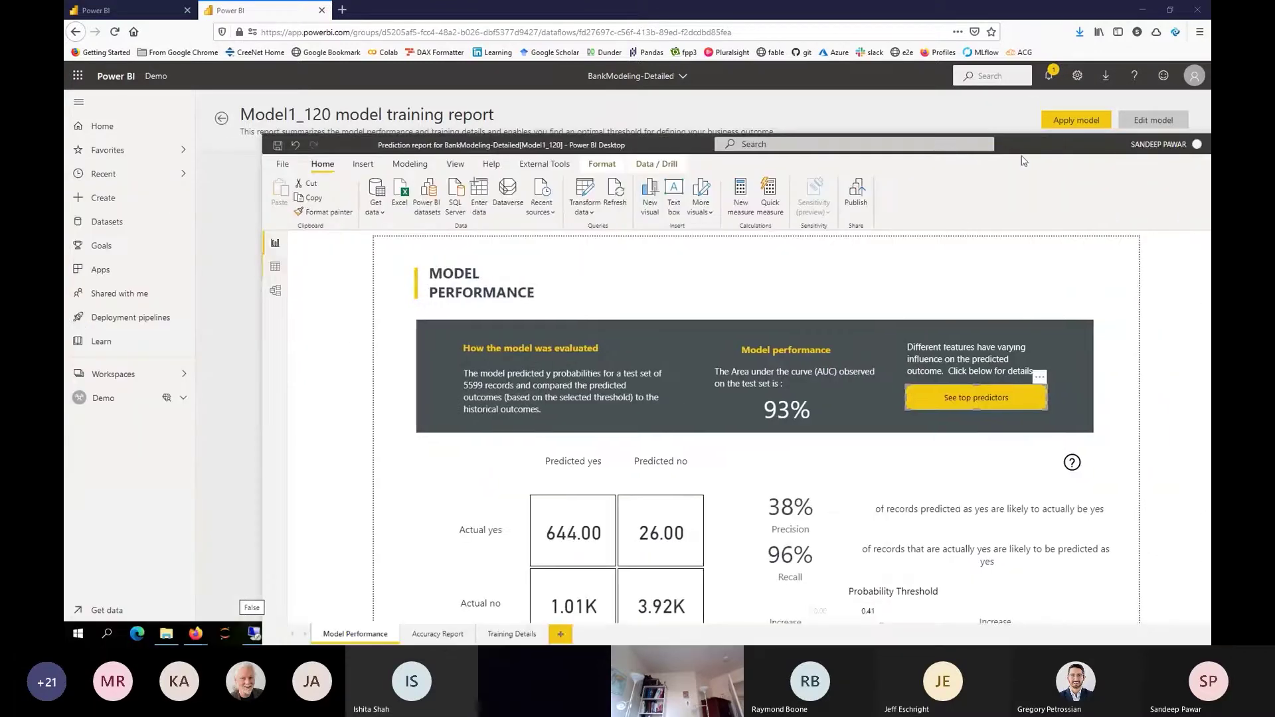
double_click(1053, 150)
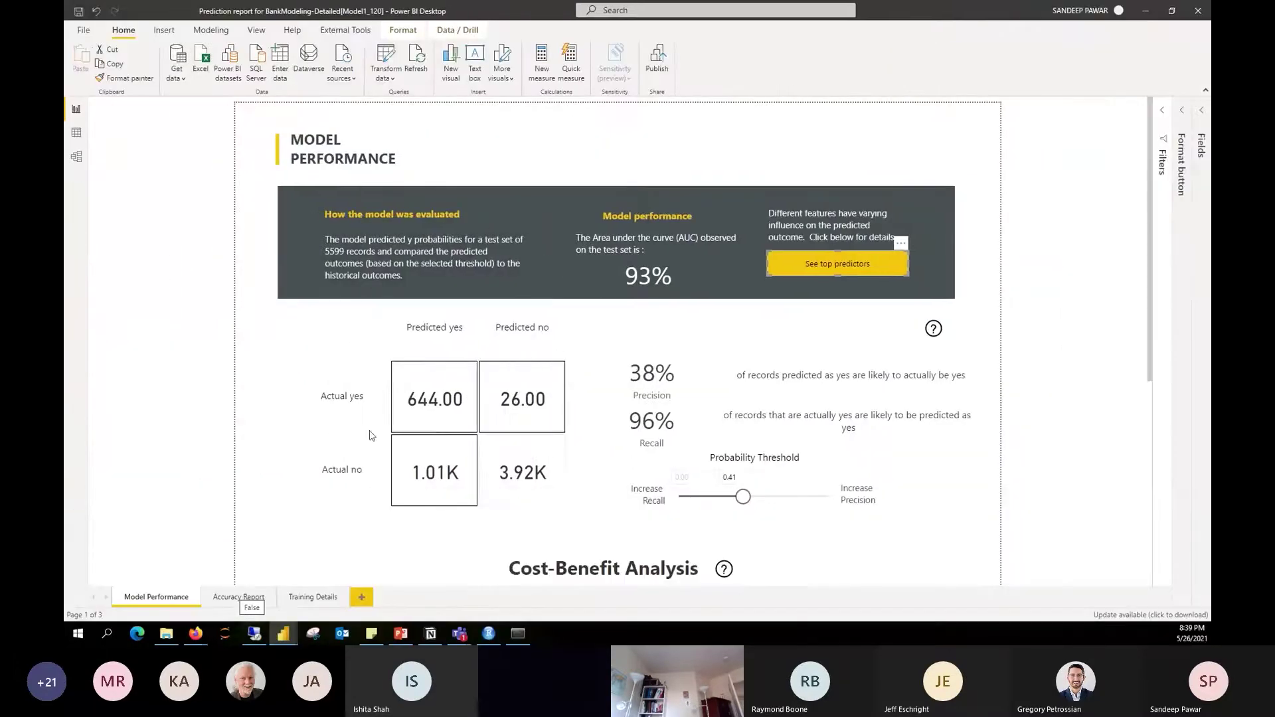
scroll(456, 430, "down", 2)
scroll(456, 430, "down", 3)
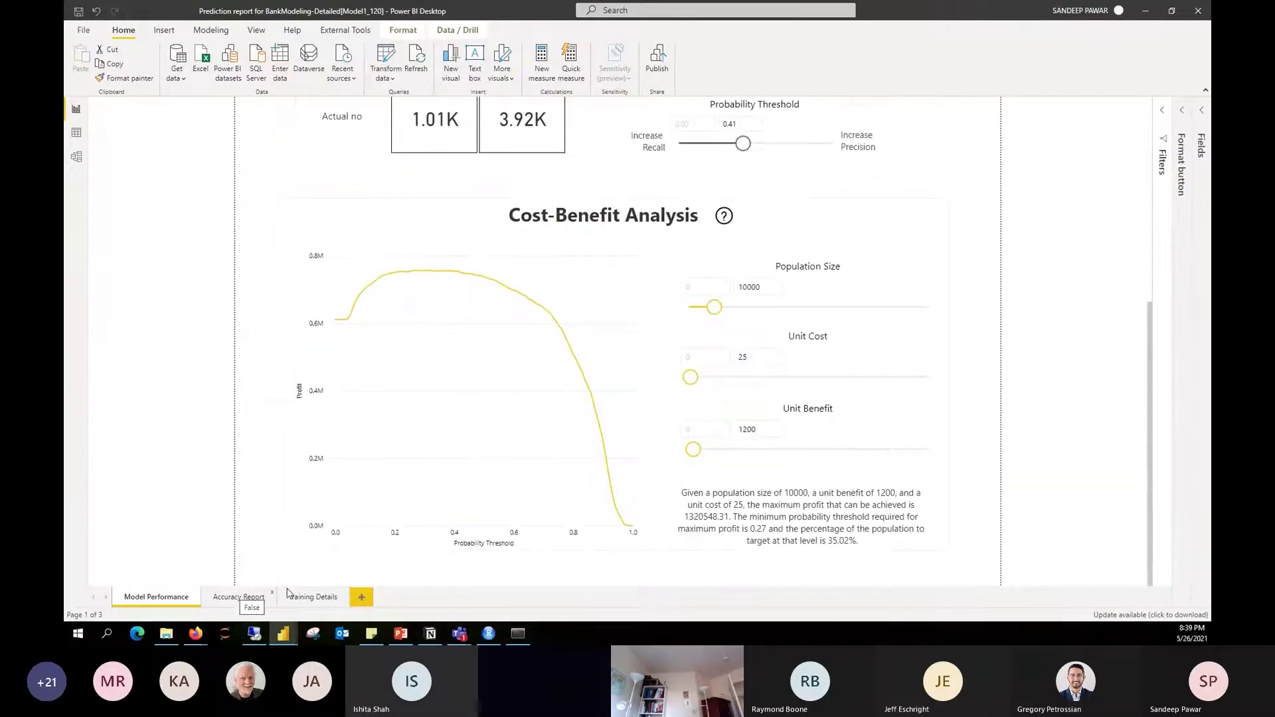
left_click(233, 597)
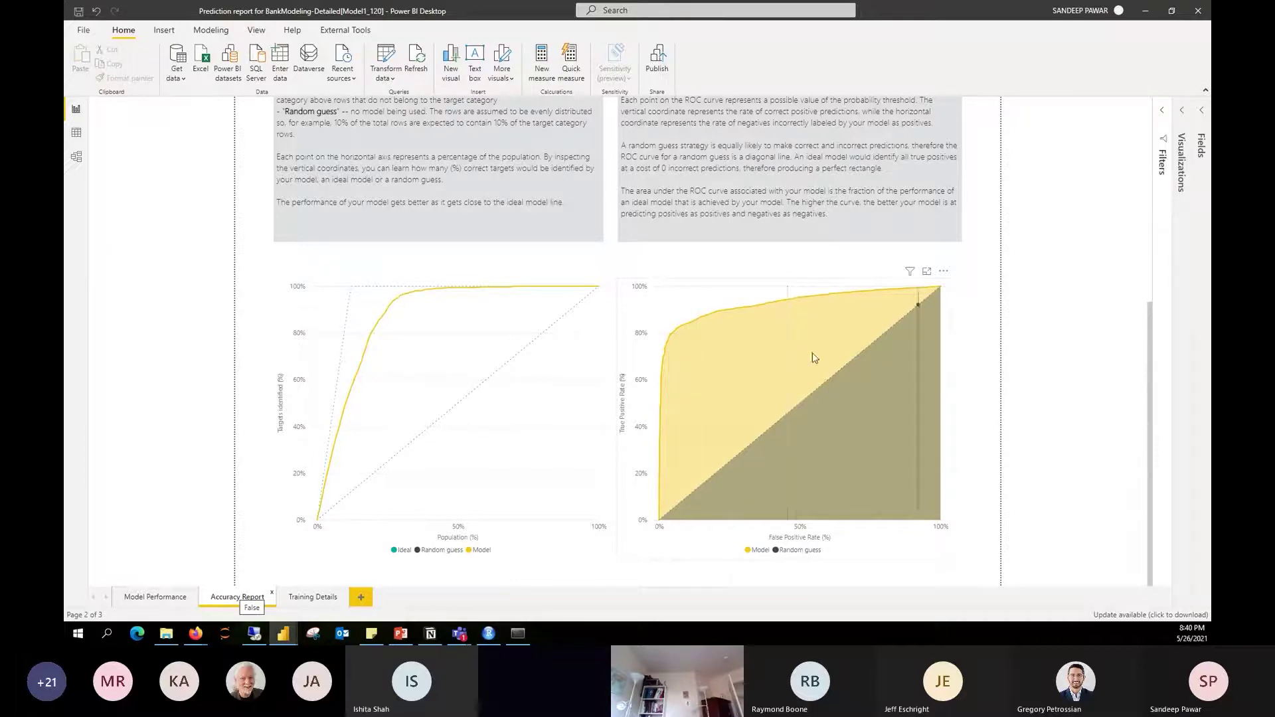
mouse_move(798, 372)
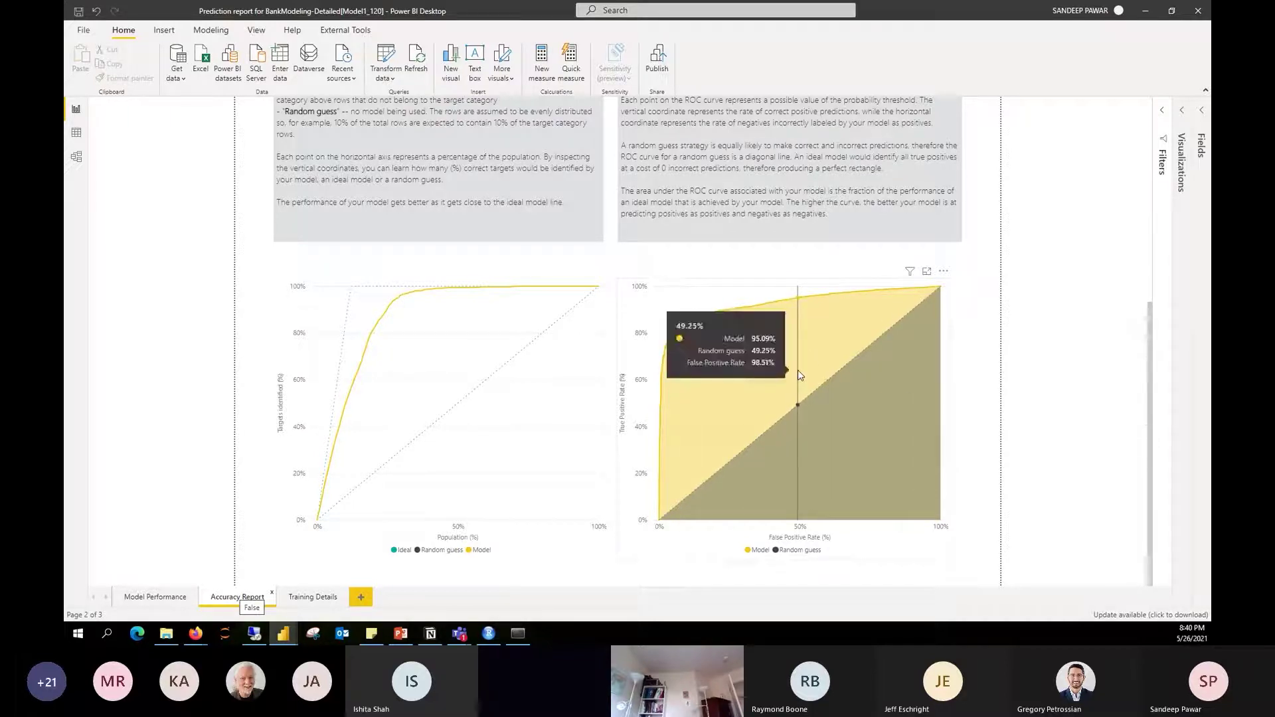
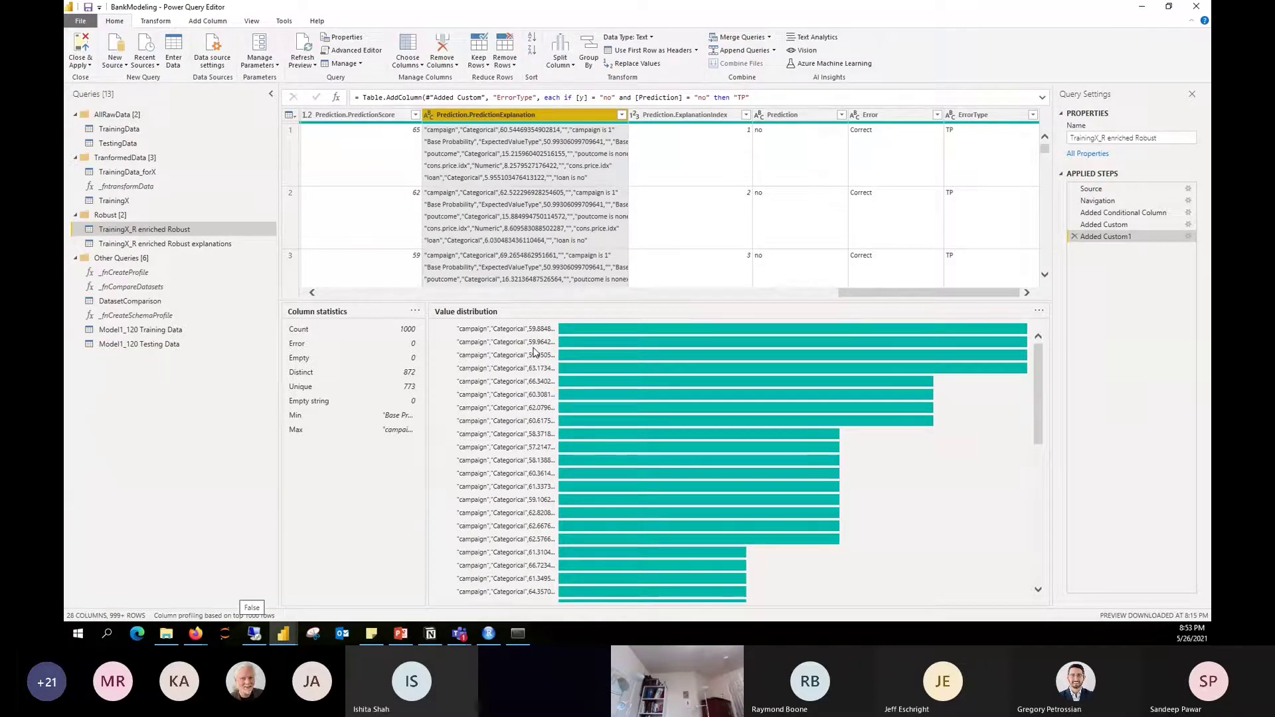
Return from the Power Query Editor to the BankModeling report without applying changes and show the Explanation Dashboard page
left_click(80, 65)
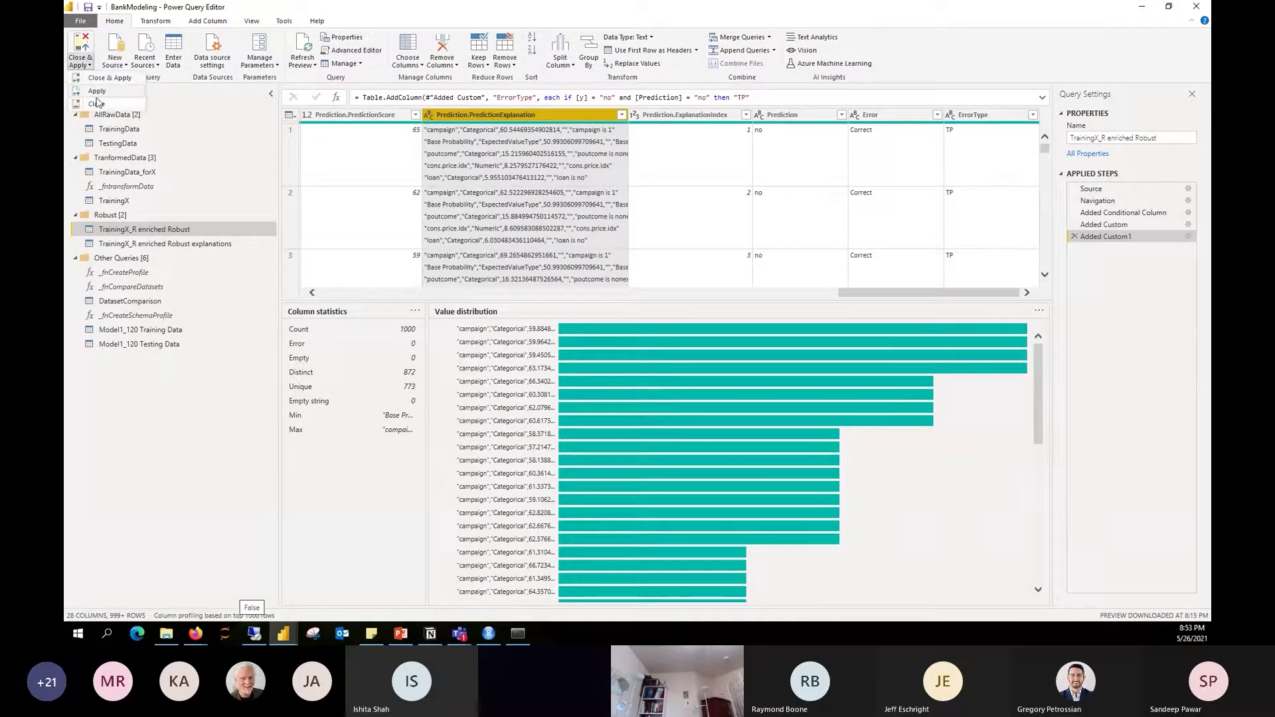
key("Escape")
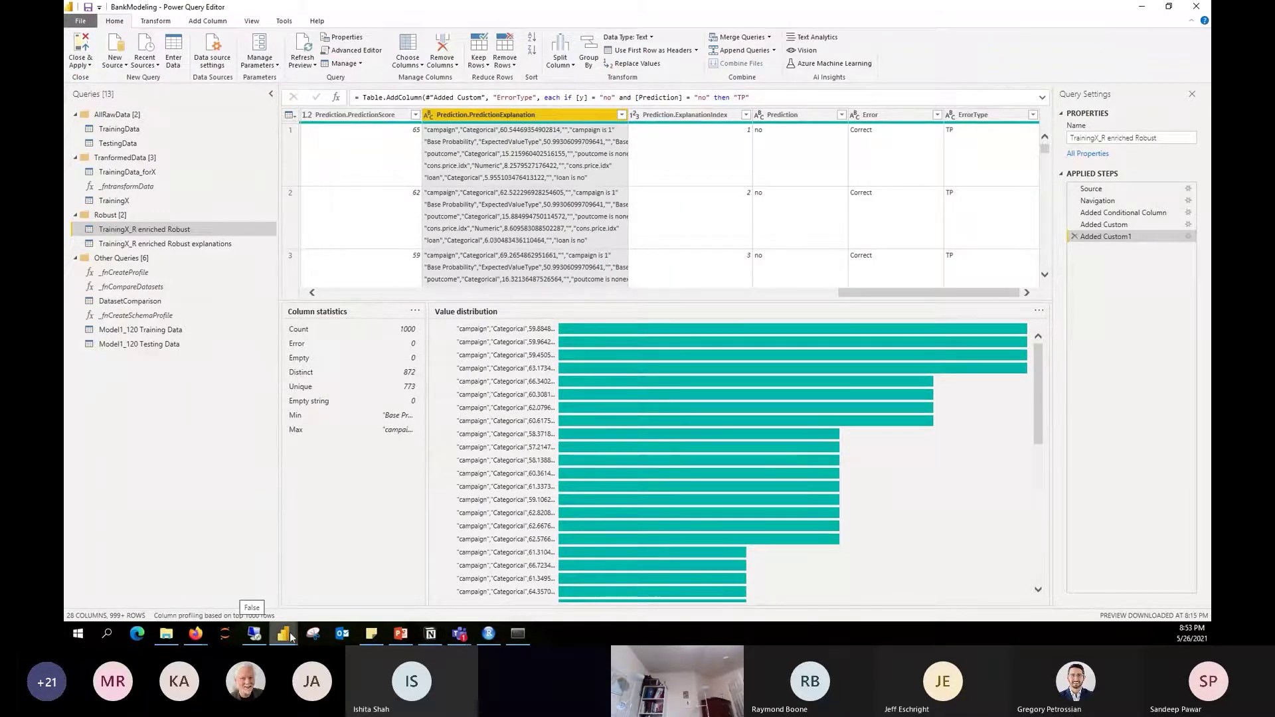
mouse_move(291, 637)
left_click(299, 588)
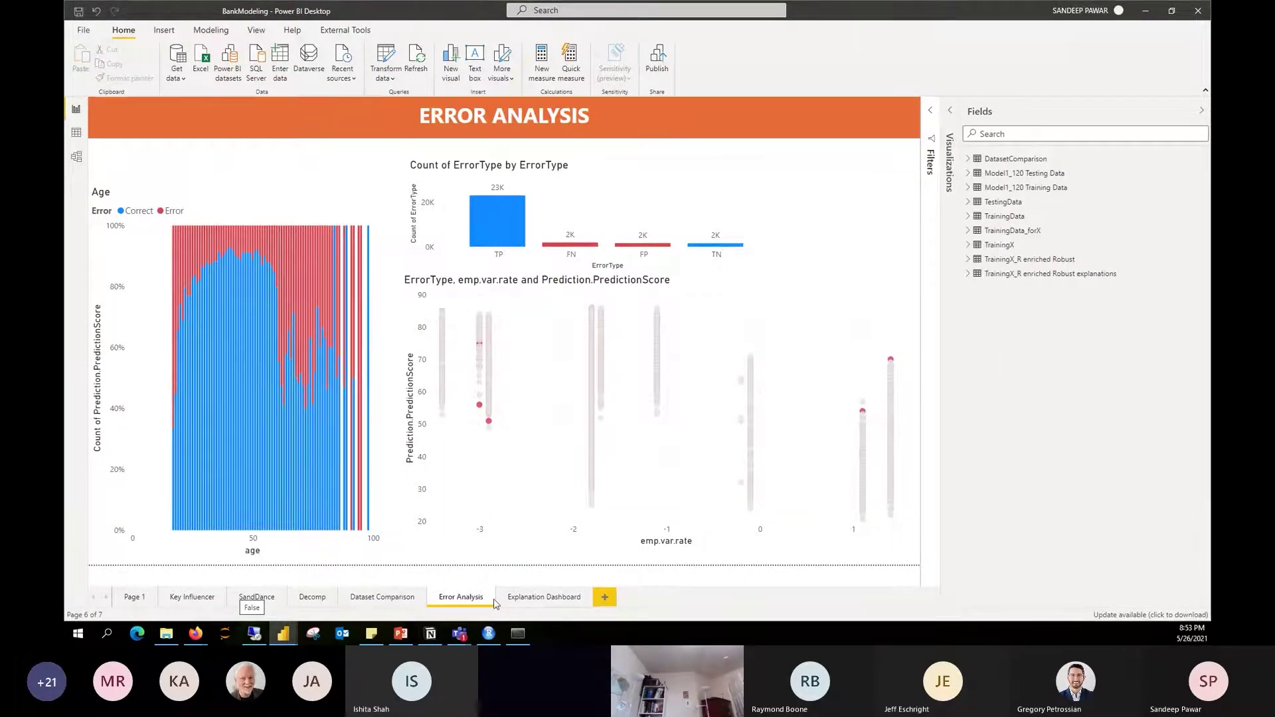
left_click(550, 600)
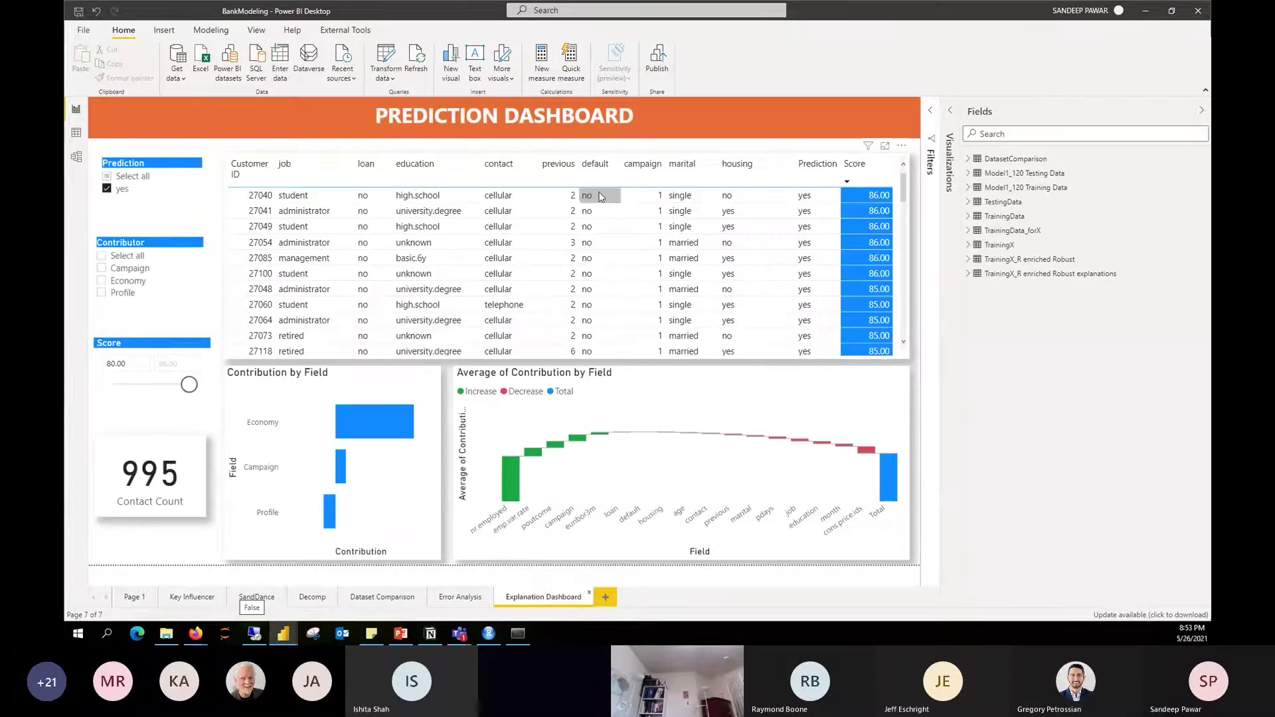
Compare the contribution charts for each of the first five customers in the prediction table, one at a time
left_click(891, 168)
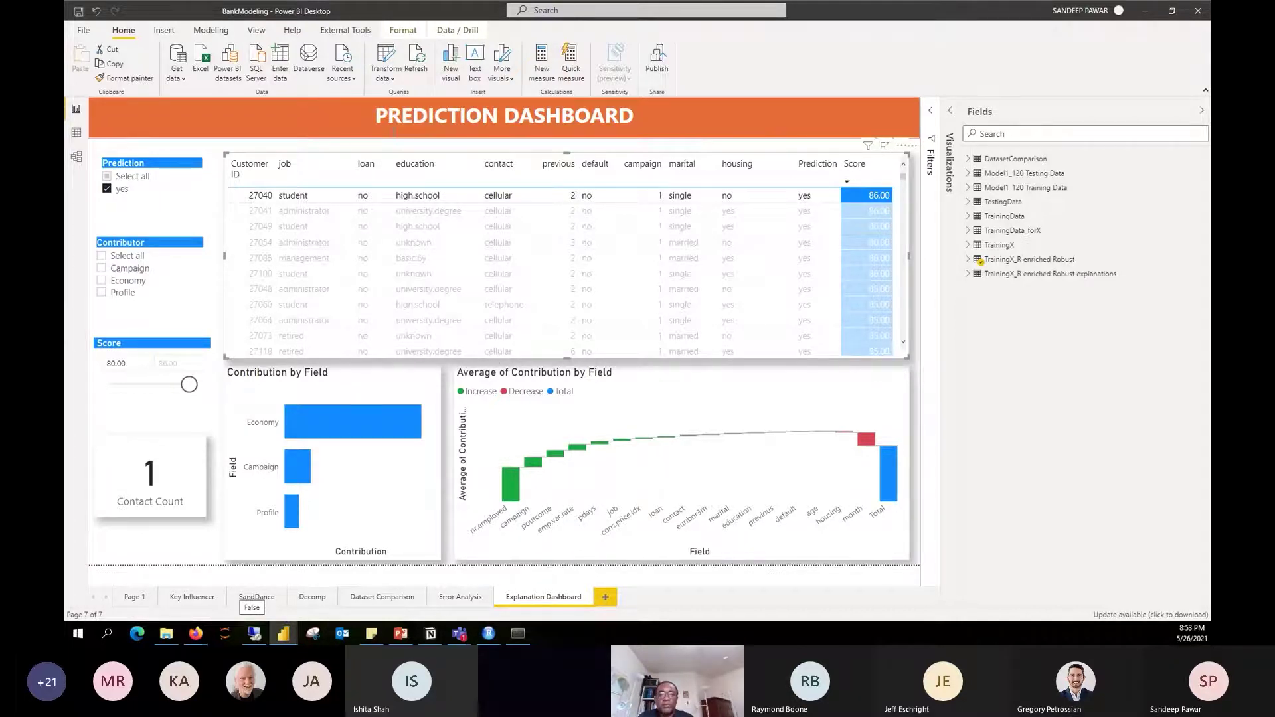
left_click(279, 211)
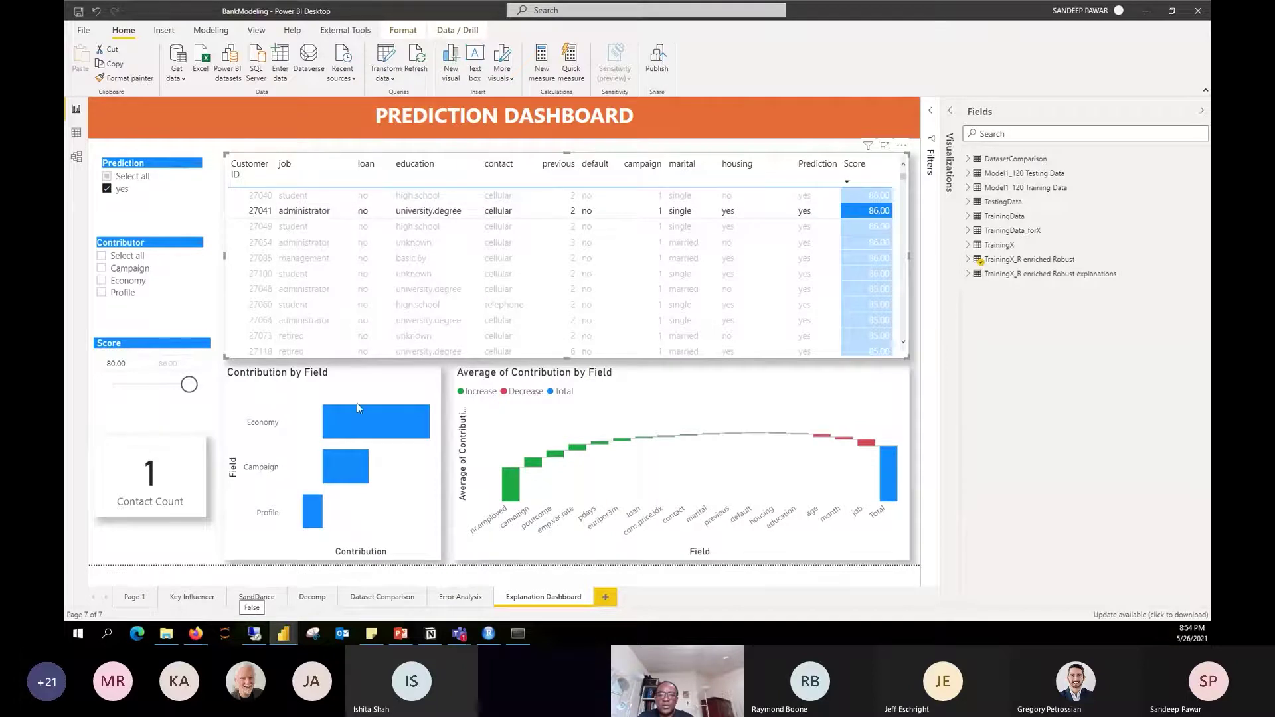
left_click(290, 229)
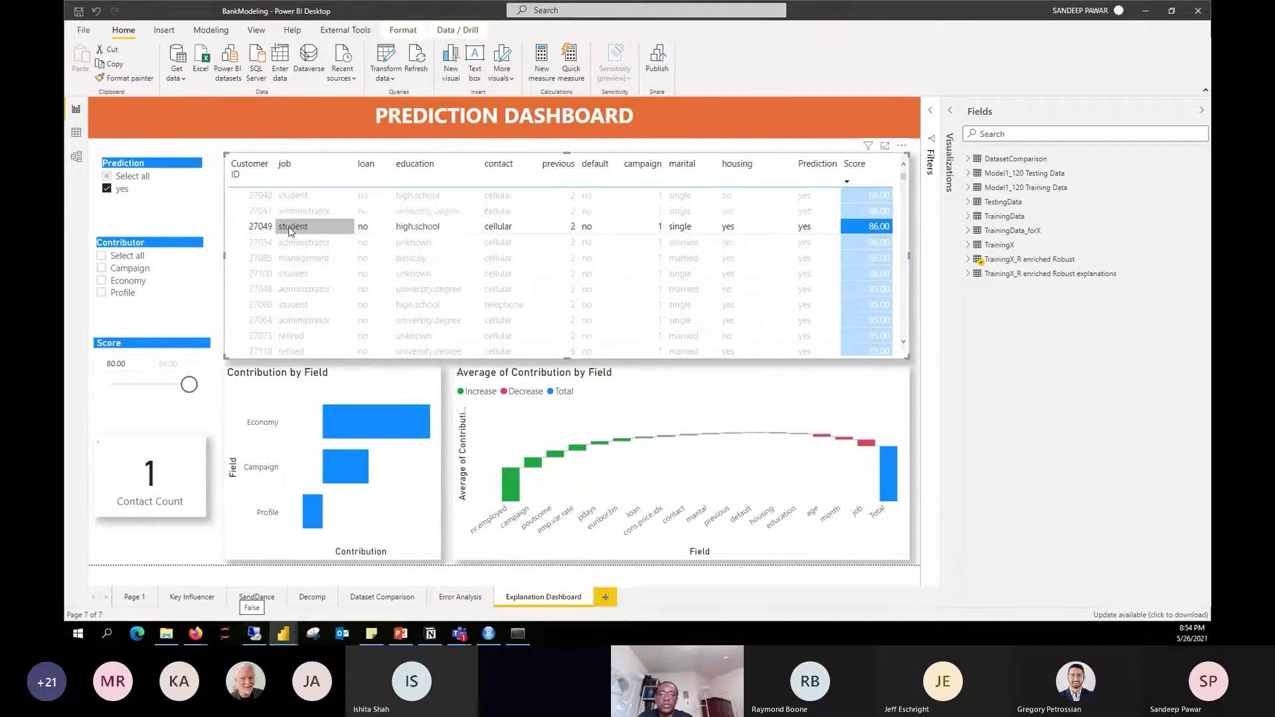
left_click(290, 243)
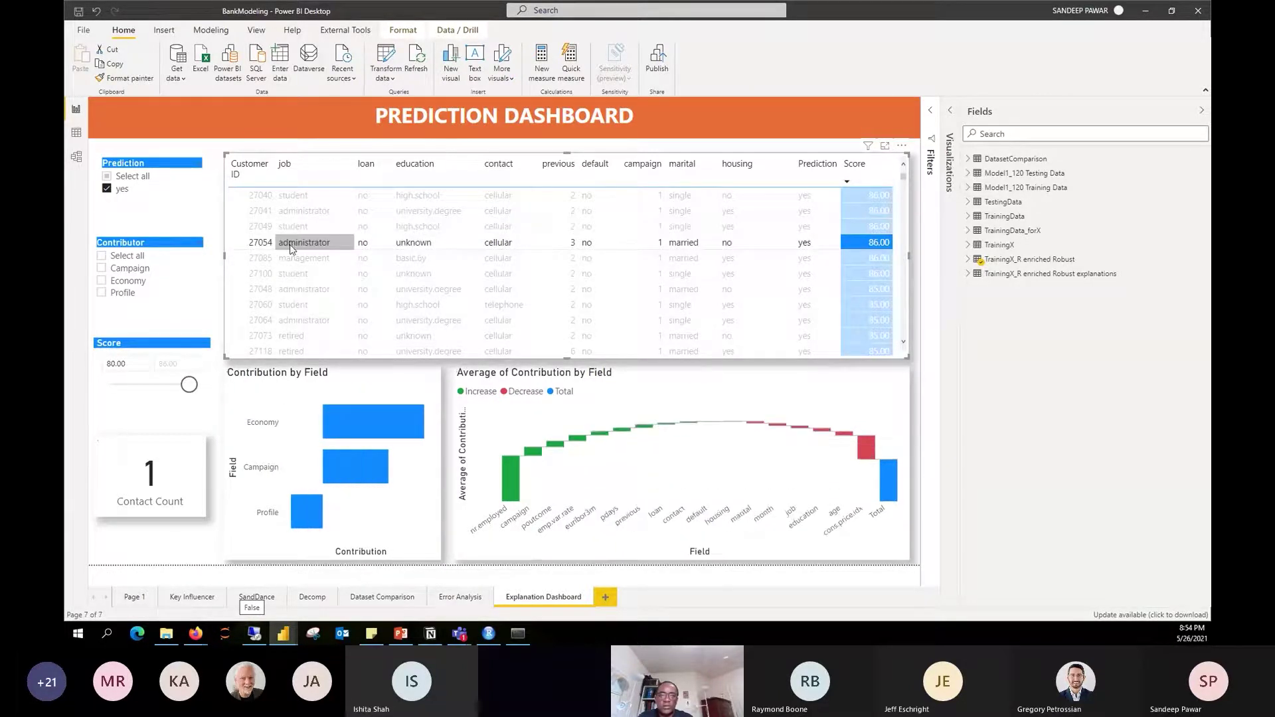
left_click(292, 259)
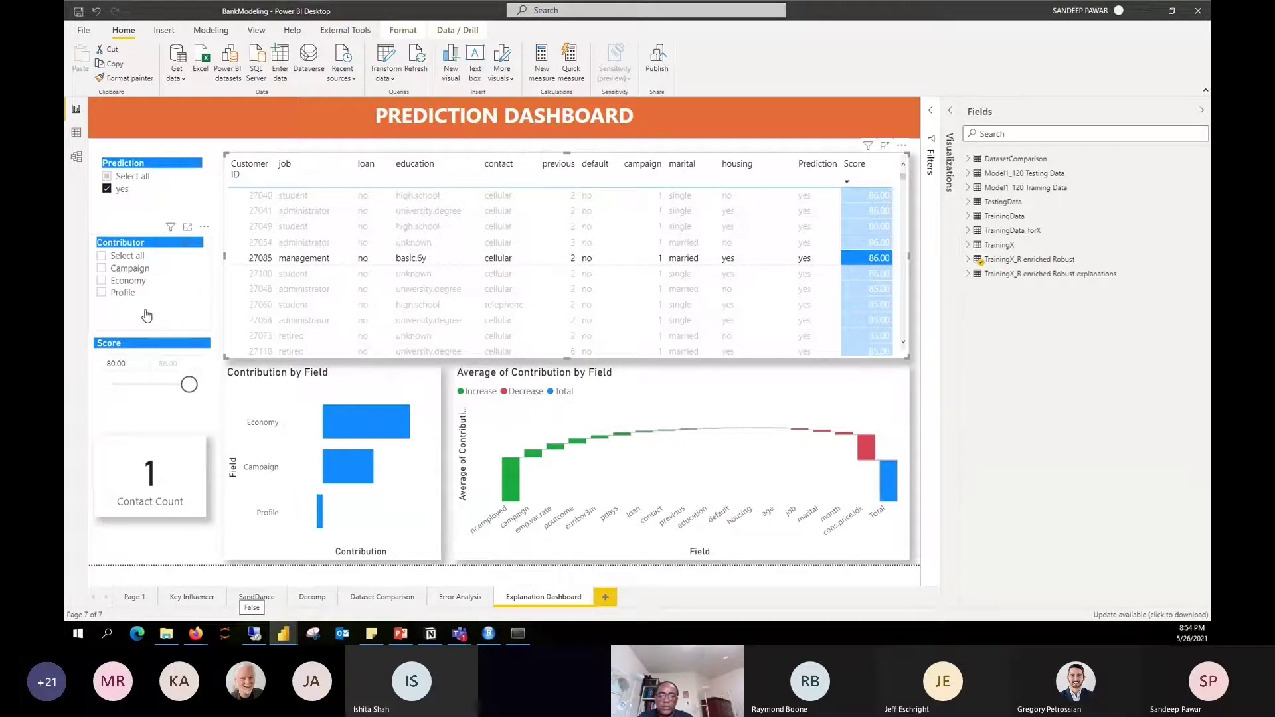
Filter the contributors to Profile, compare the charts for the second and third customers, and clear the row selection
left_click(107, 299)
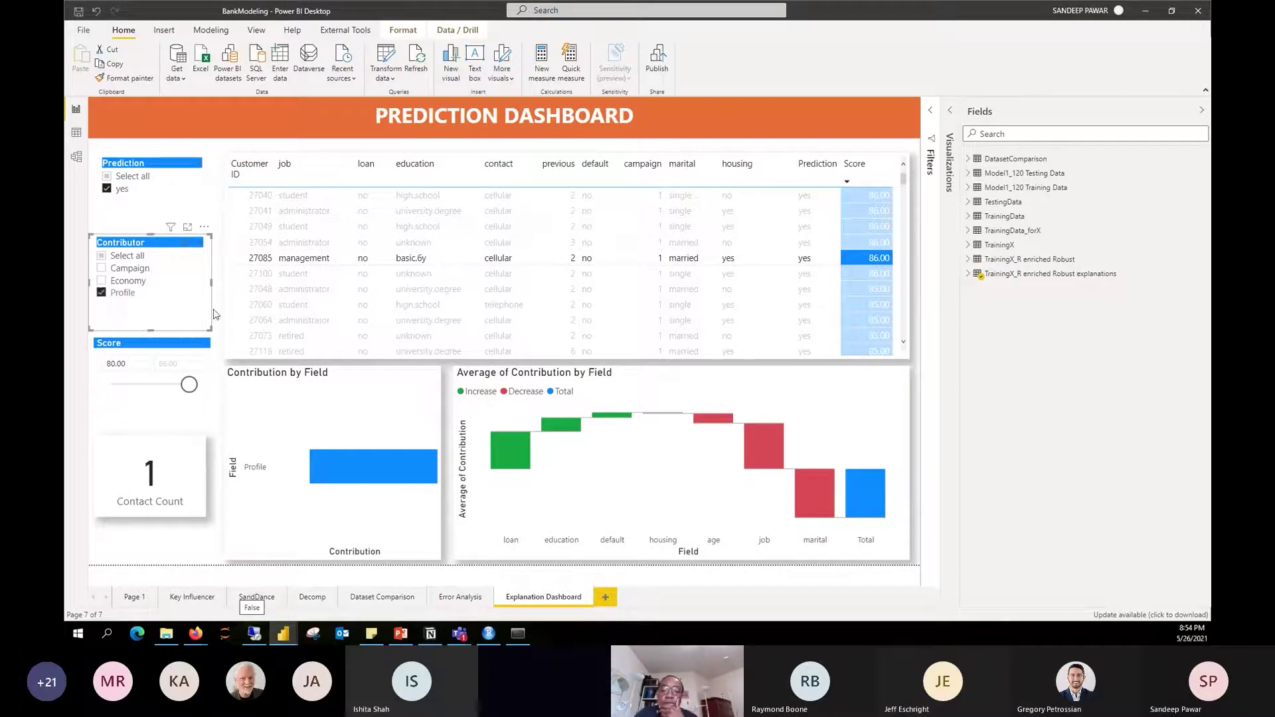
left_click(311, 211)
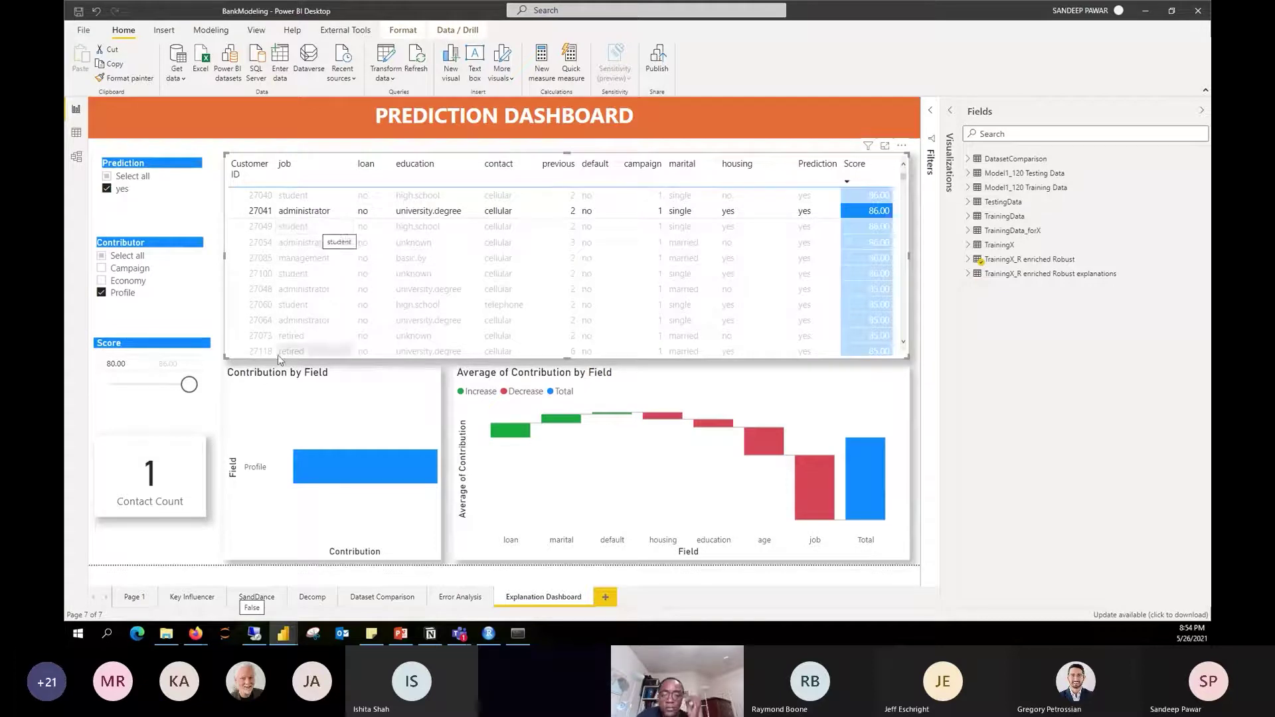
left_click(298, 228)
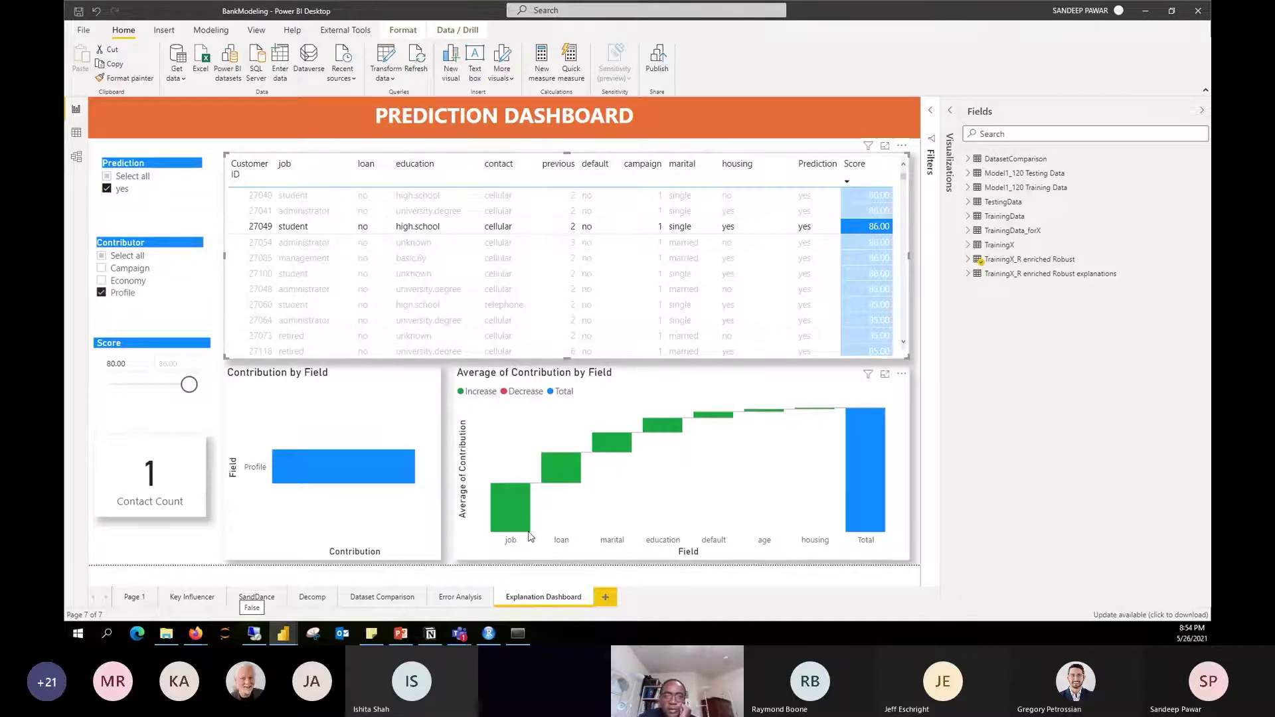
mouse_move(518, 533)
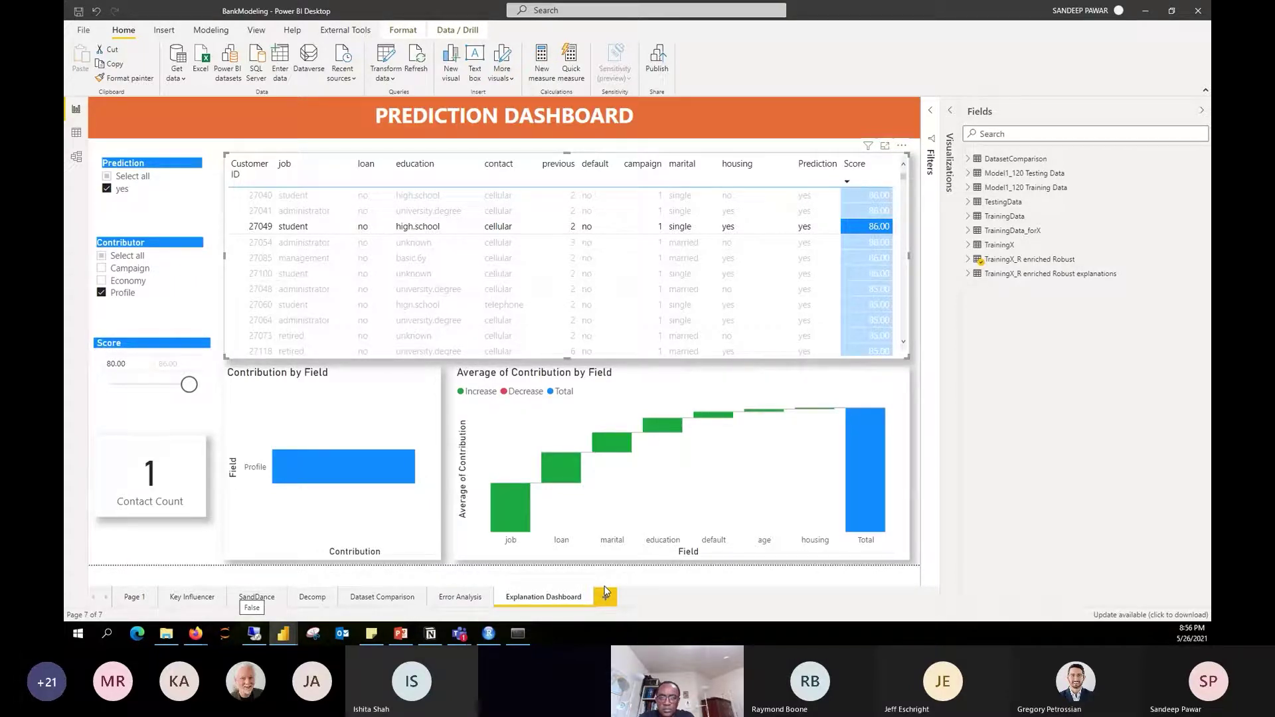
left_click(259, 228)
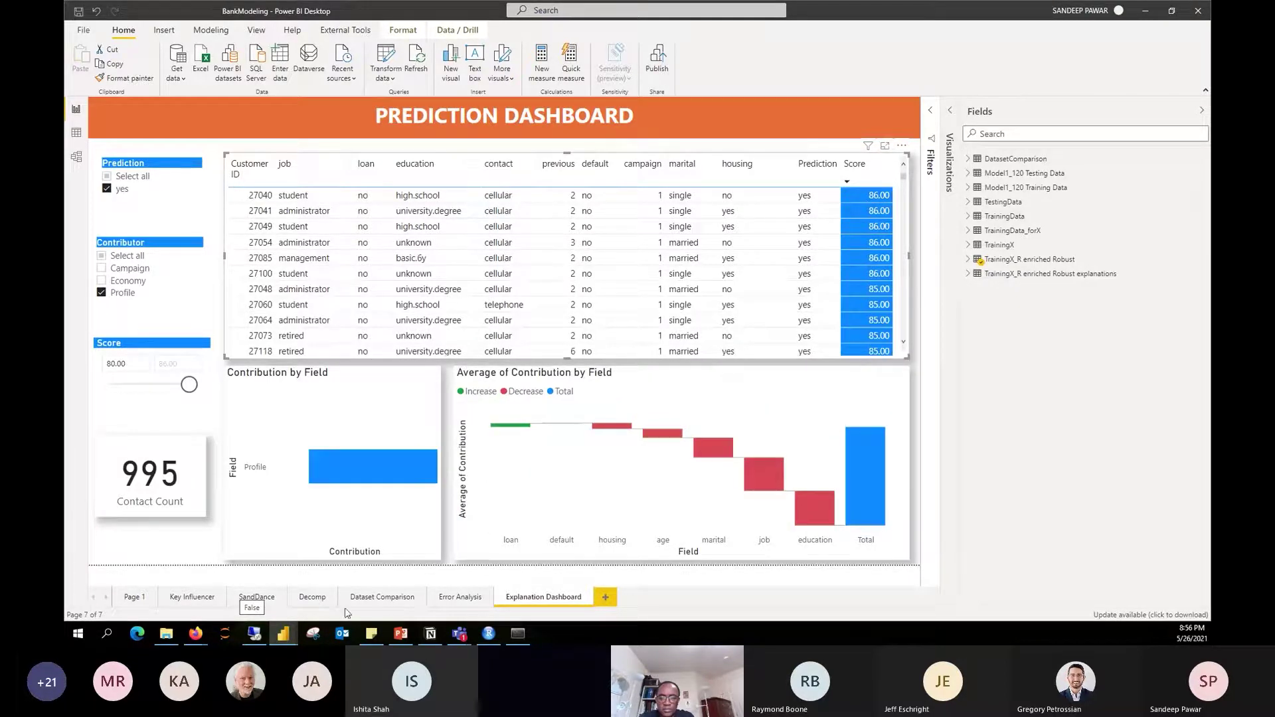
Switch to PowerPoint and advance to the AutoML- Process slide
left_click(399, 634)
scroll(425, 458, "down", 1)
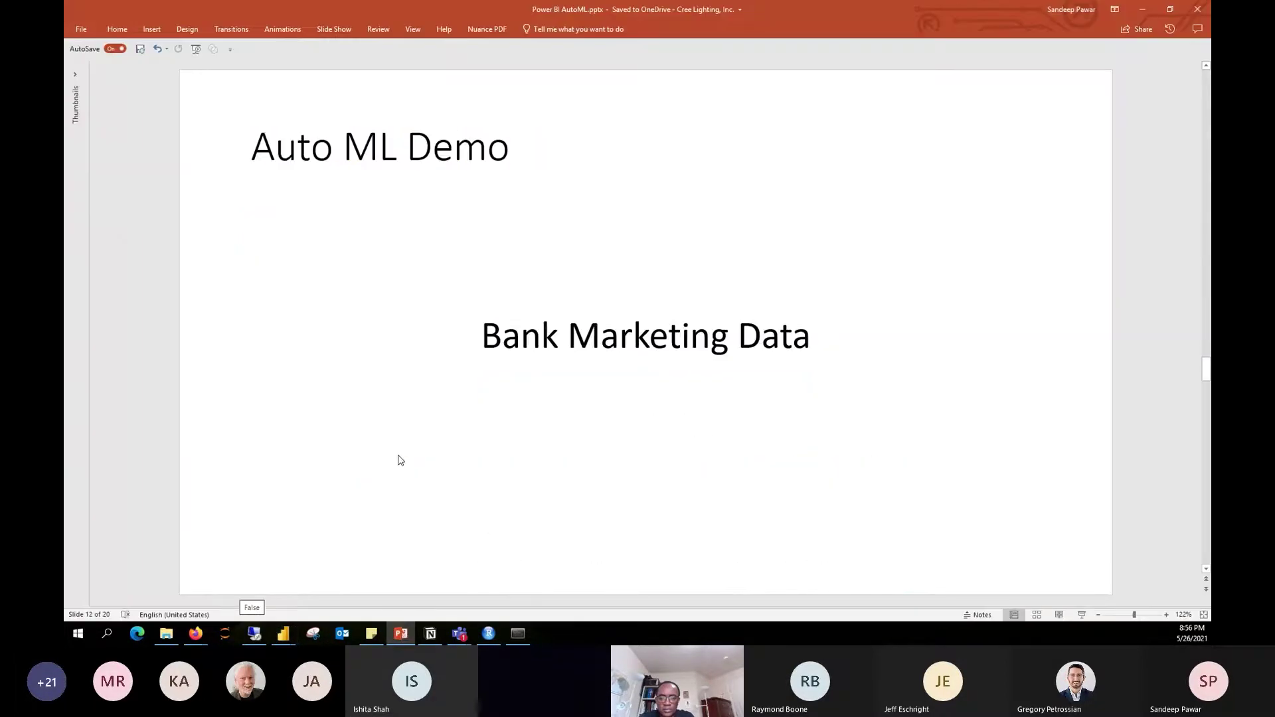
scroll(403, 460, "down", 5)
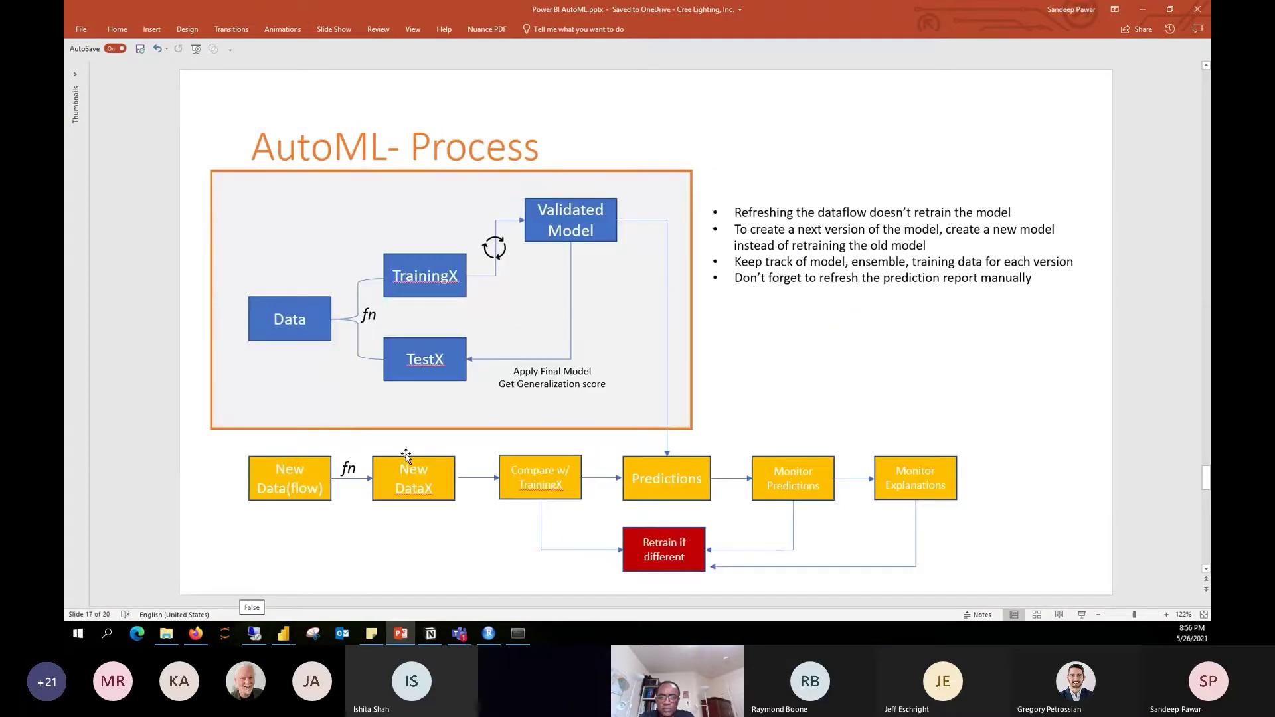
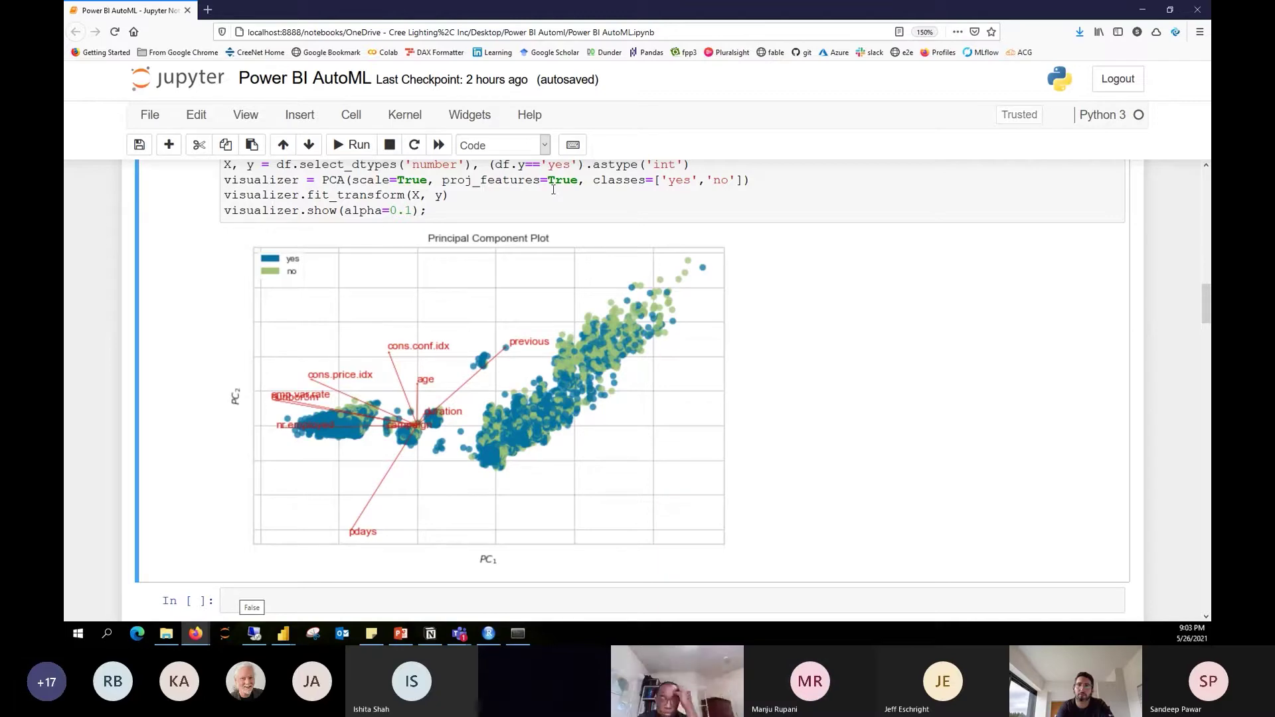
Review the principal component plot and the dashboard embedding cells in the Power BI AutoML notebook, and minimize the notebook window
scroll(571, 285, "up", 10)
scroll(597, 311, "down", 8)
scroll(597, 311, "down", 10)
scroll(618, 314, "up", 8)
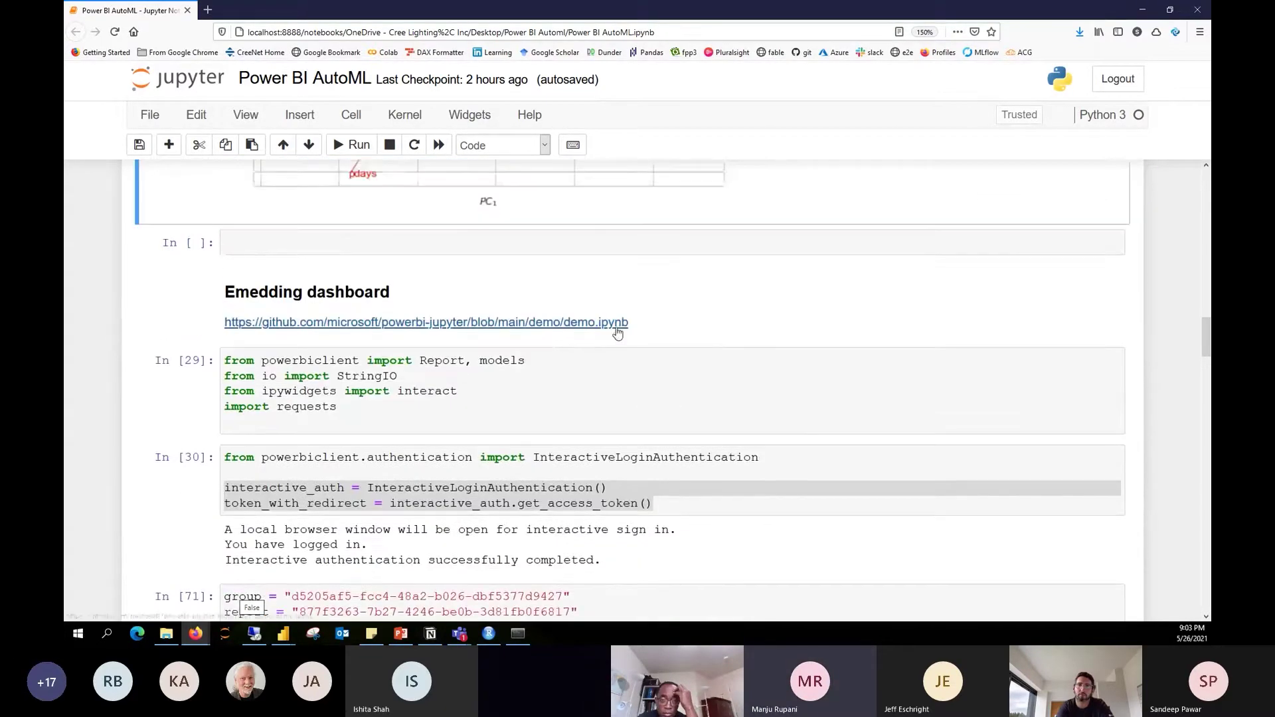
scroll(618, 313, "up", 2)
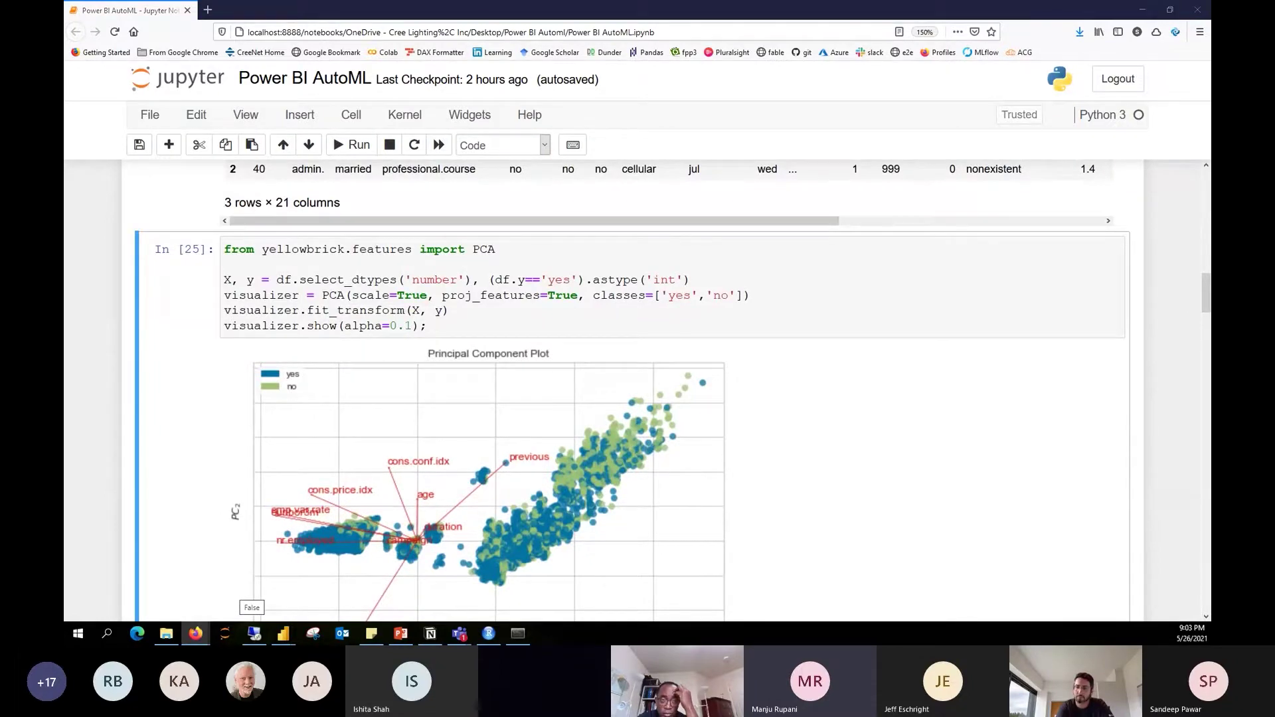
left_click(1143, 12)
Open the Bank-Demo1-WO_Report dataflow from the Demo workspace and show its machine learning models
scroll(269, 265, "up", 5)
left_click(157, 380)
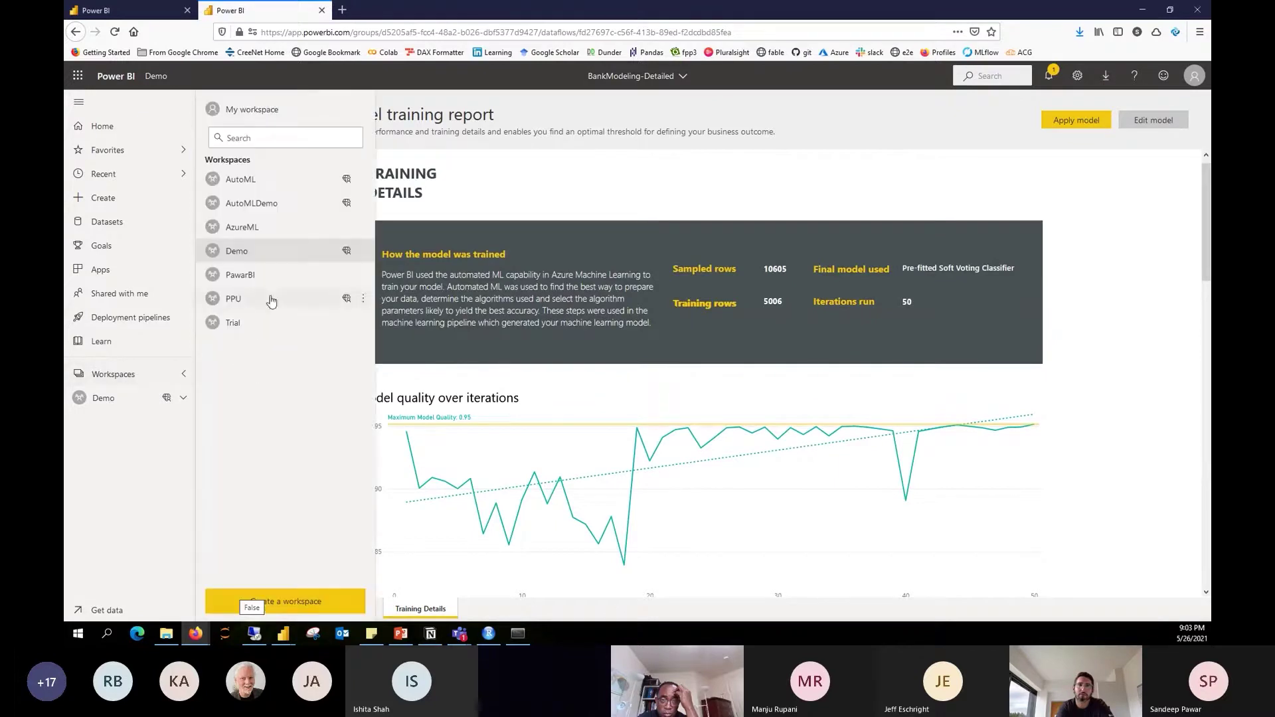
left_click(240, 251)
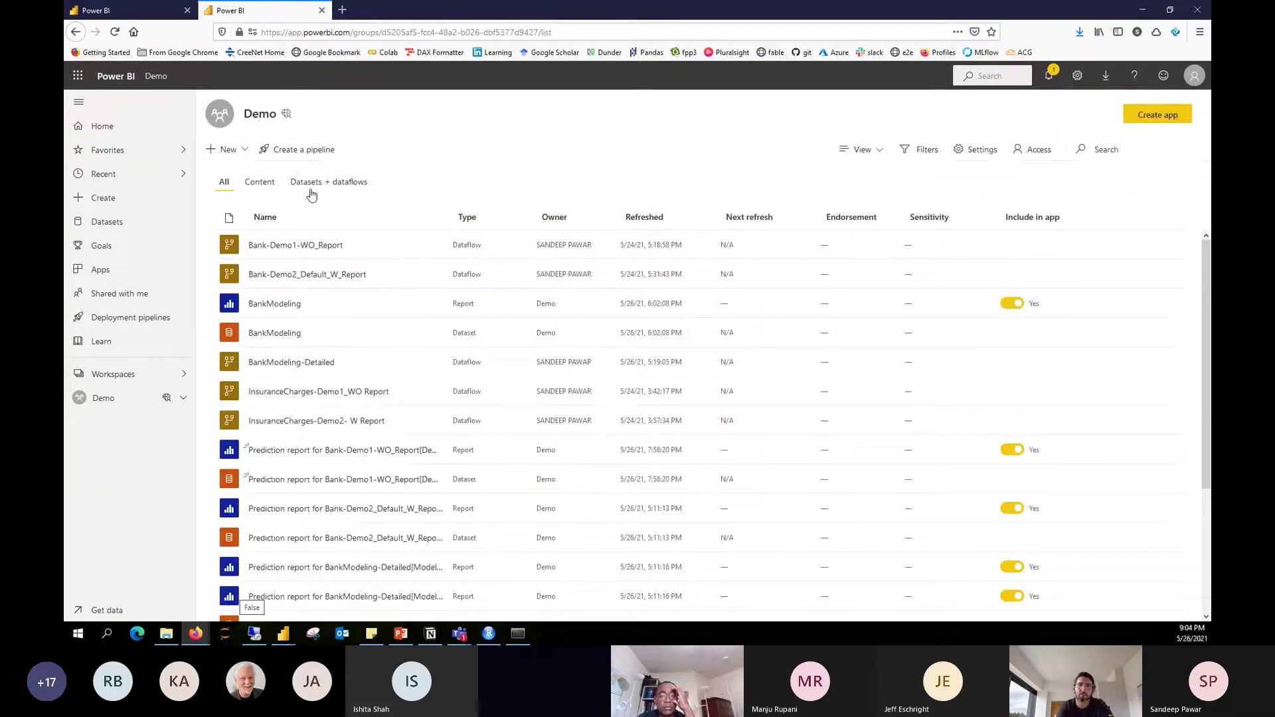
left_click(295, 246)
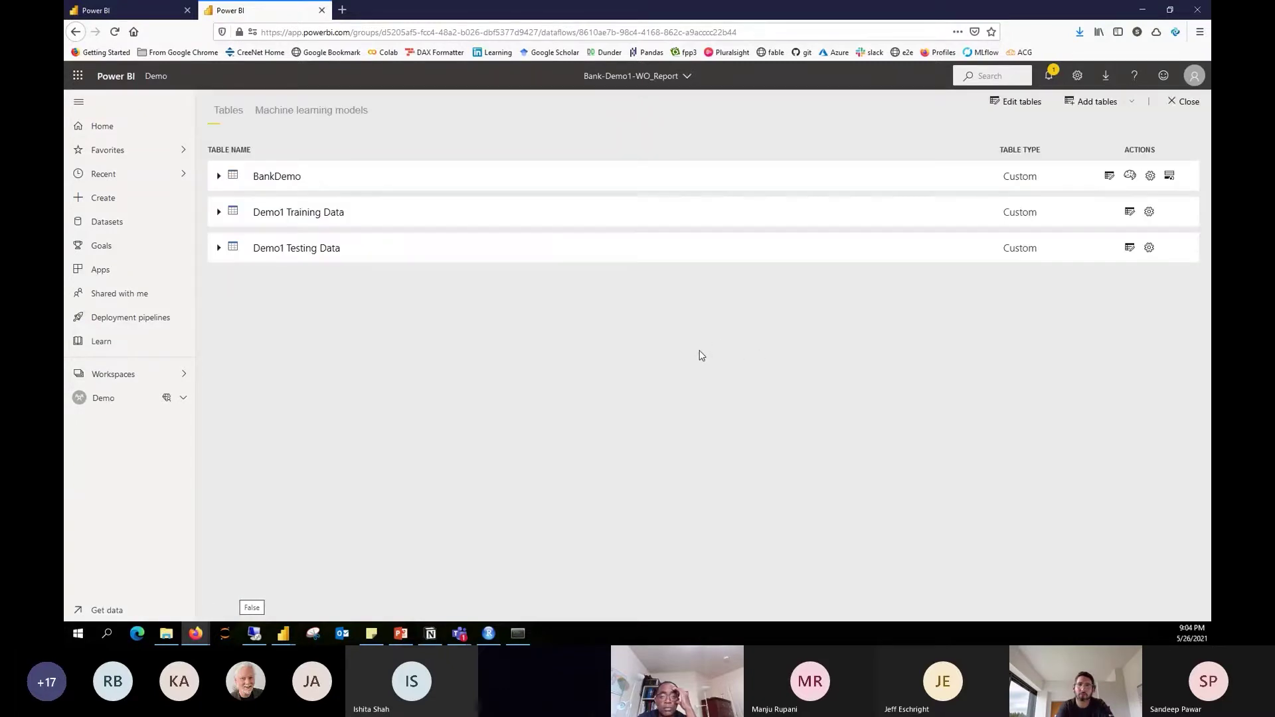
left_click(315, 119)
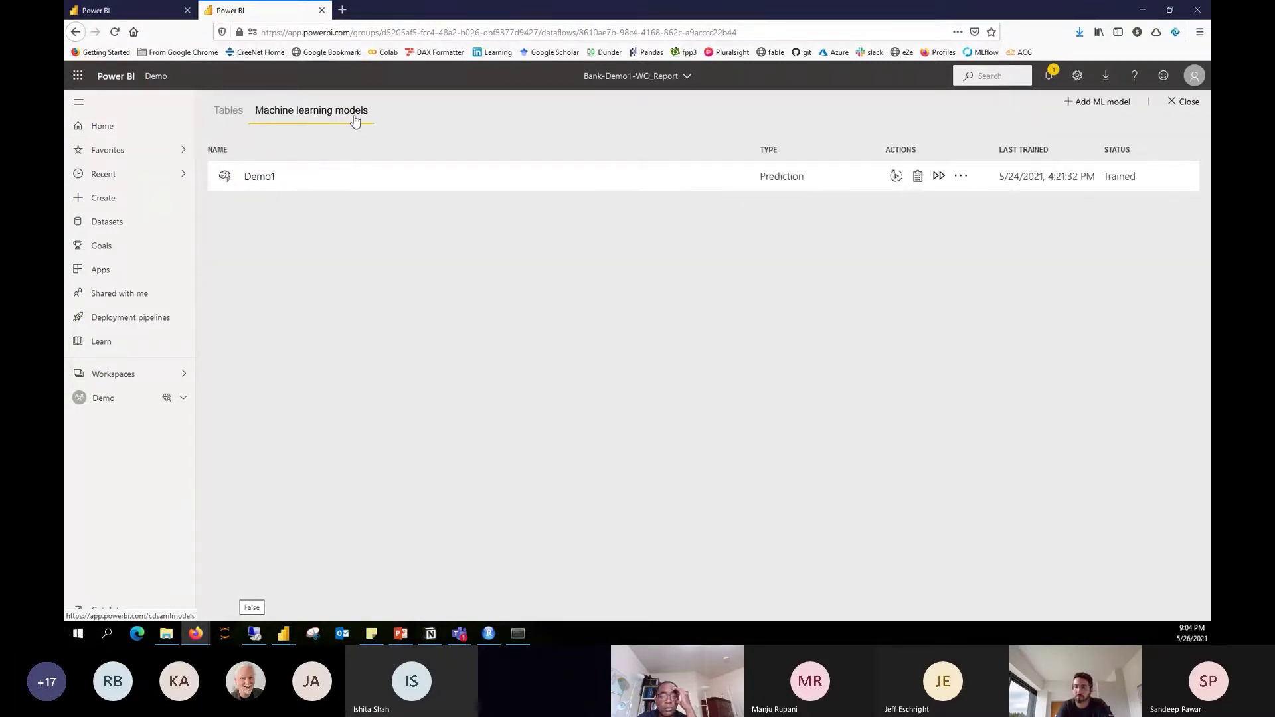
Open the Demo1 model training report, and switch to Power BI Desktop to view the Model Performance page of the BankModeling-Detailed prediction report
left_click(918, 178)
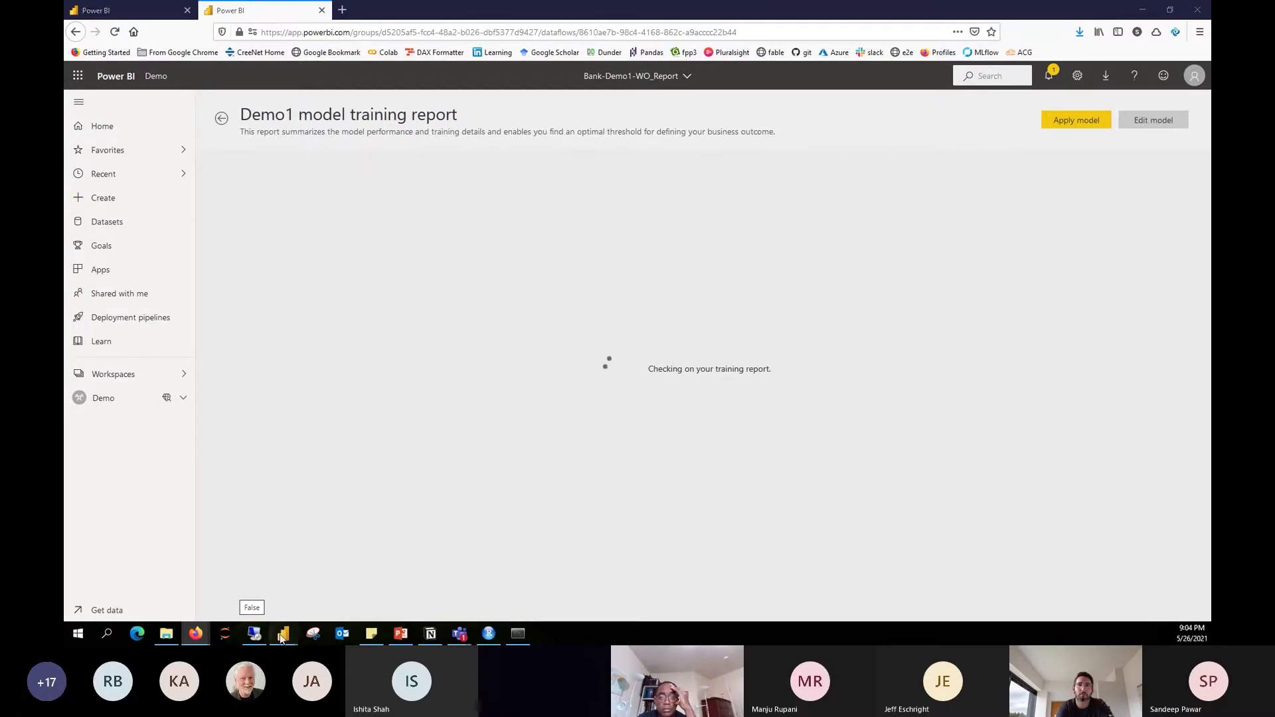
mouse_move(283, 633)
left_click(336, 598)
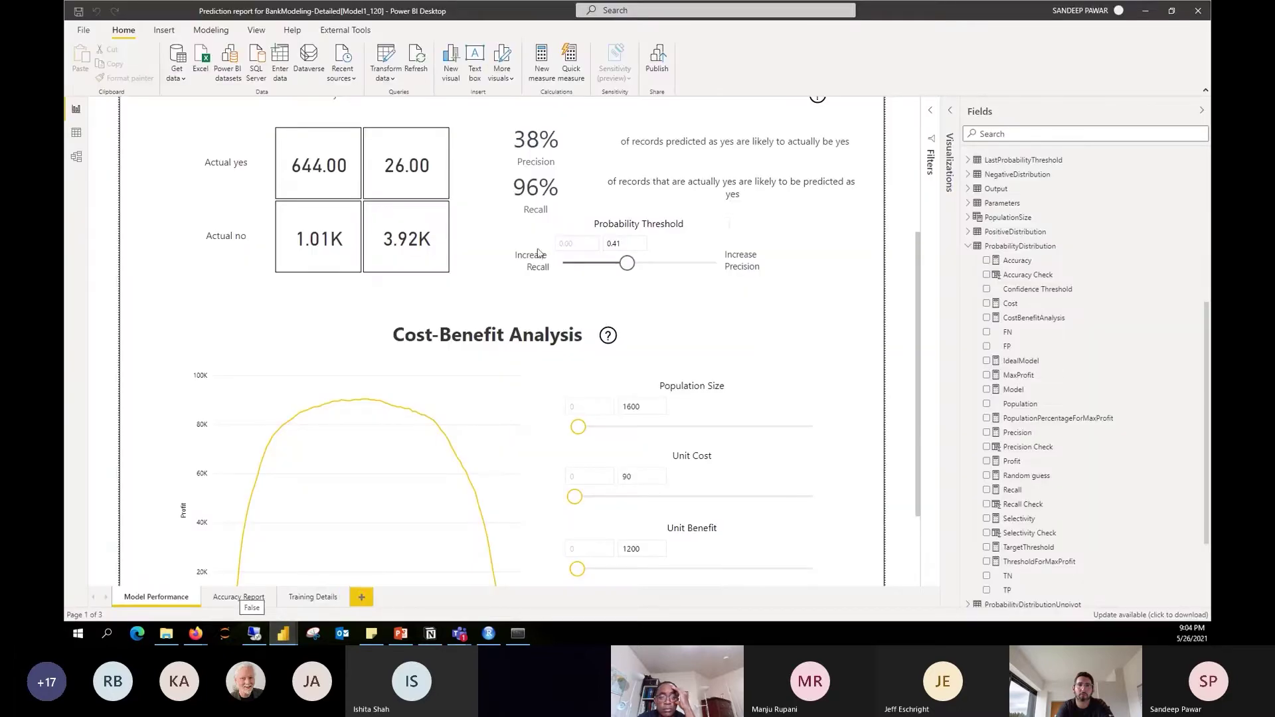
scroll(541, 253, "up", 5)
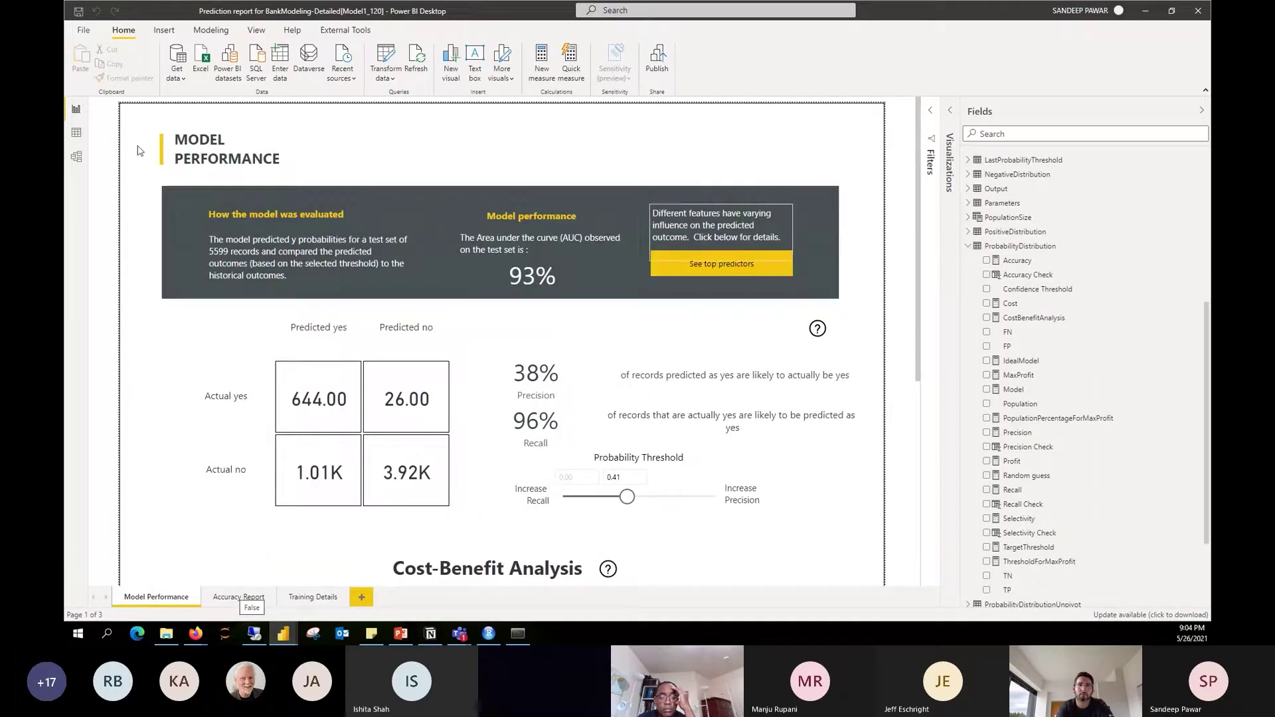
Show the prediction report's data tables and widen the Fields pane to examine the full table names
left_click(75, 132)
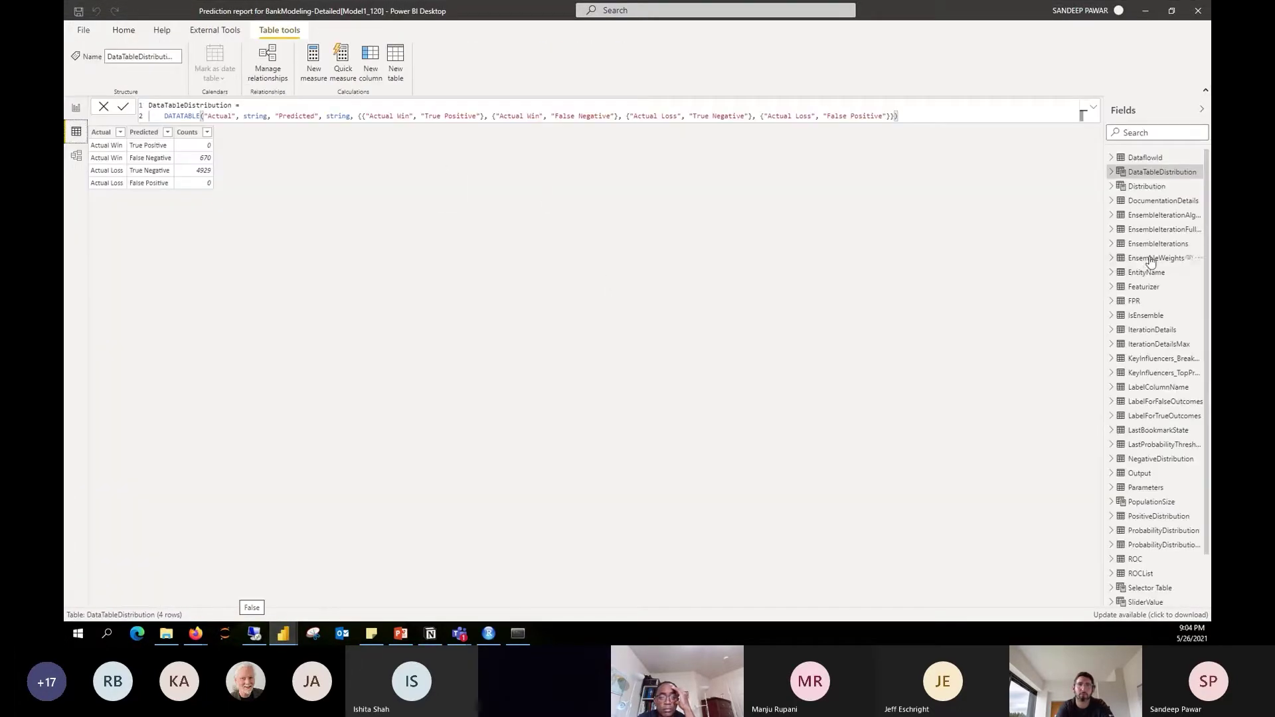
left_click_drag(1105, 374, 874, 390)
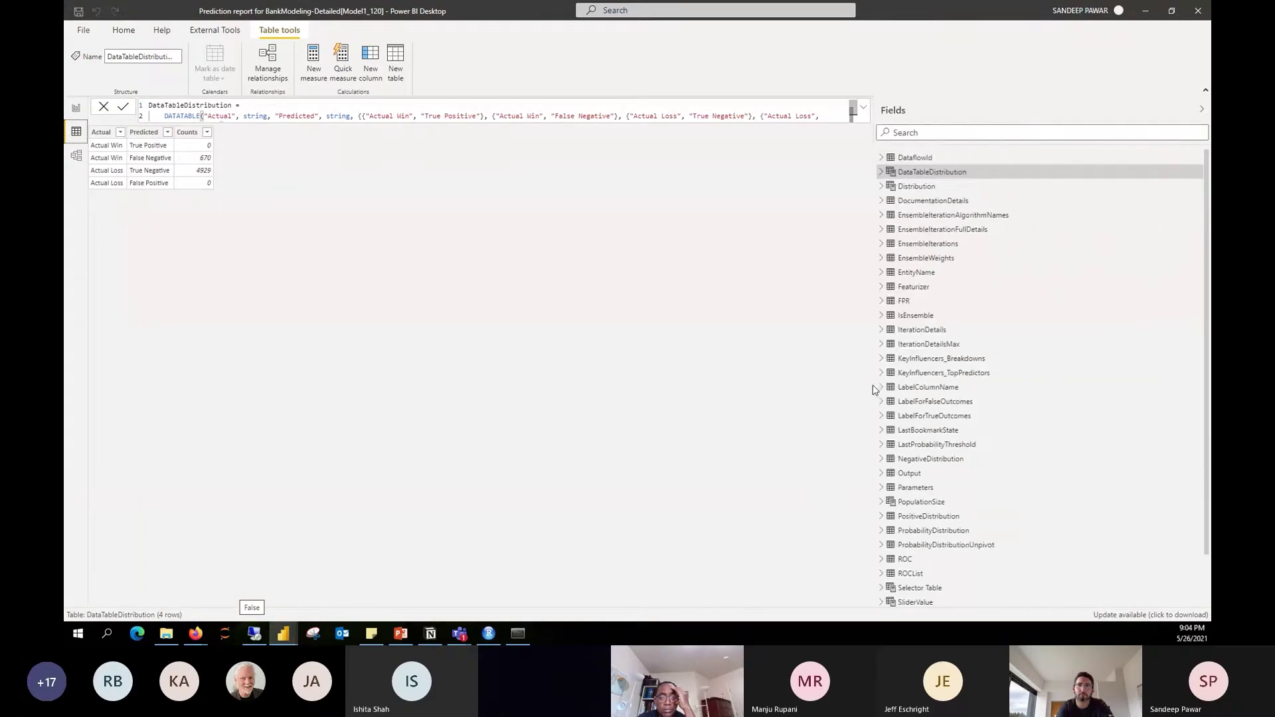
scroll(970, 419, "down", 2)
scroll(968, 425, "up", 2)
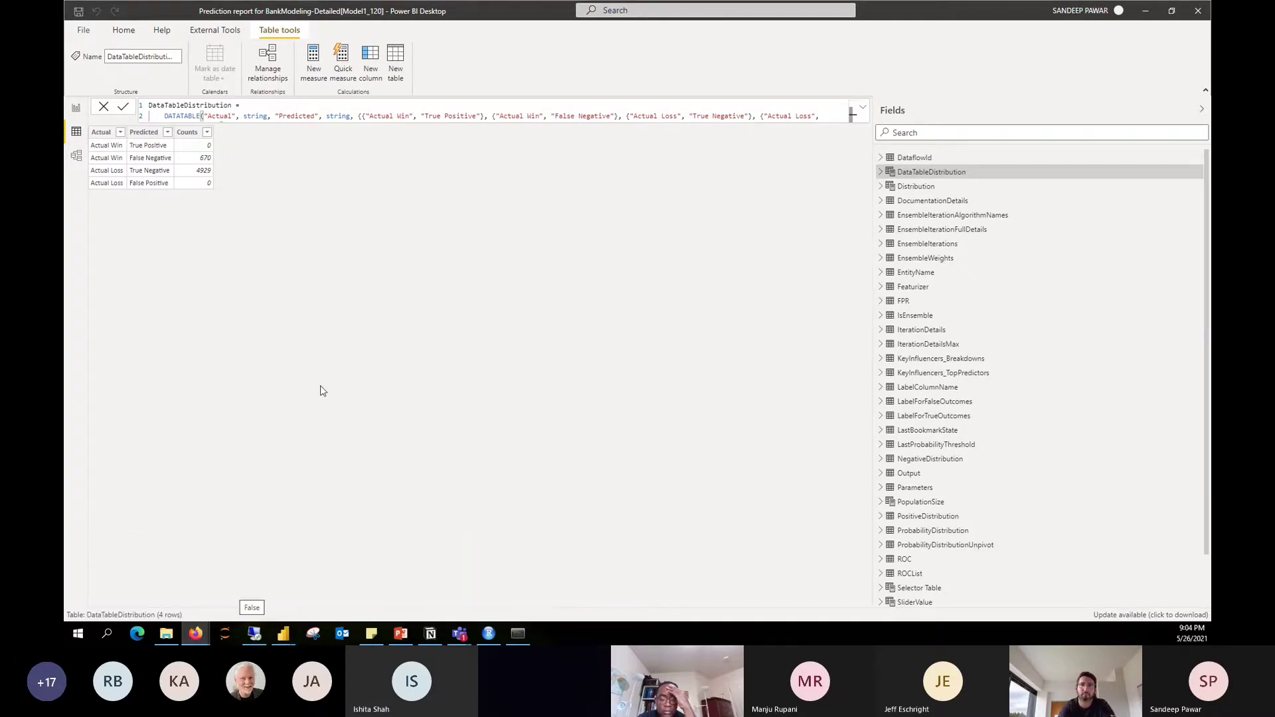
Switch to the other Firefox window and open the blog at pawarbi.com in a new tab
key("alt+Tab")
double_click(847, 80)
left_click(644, 14)
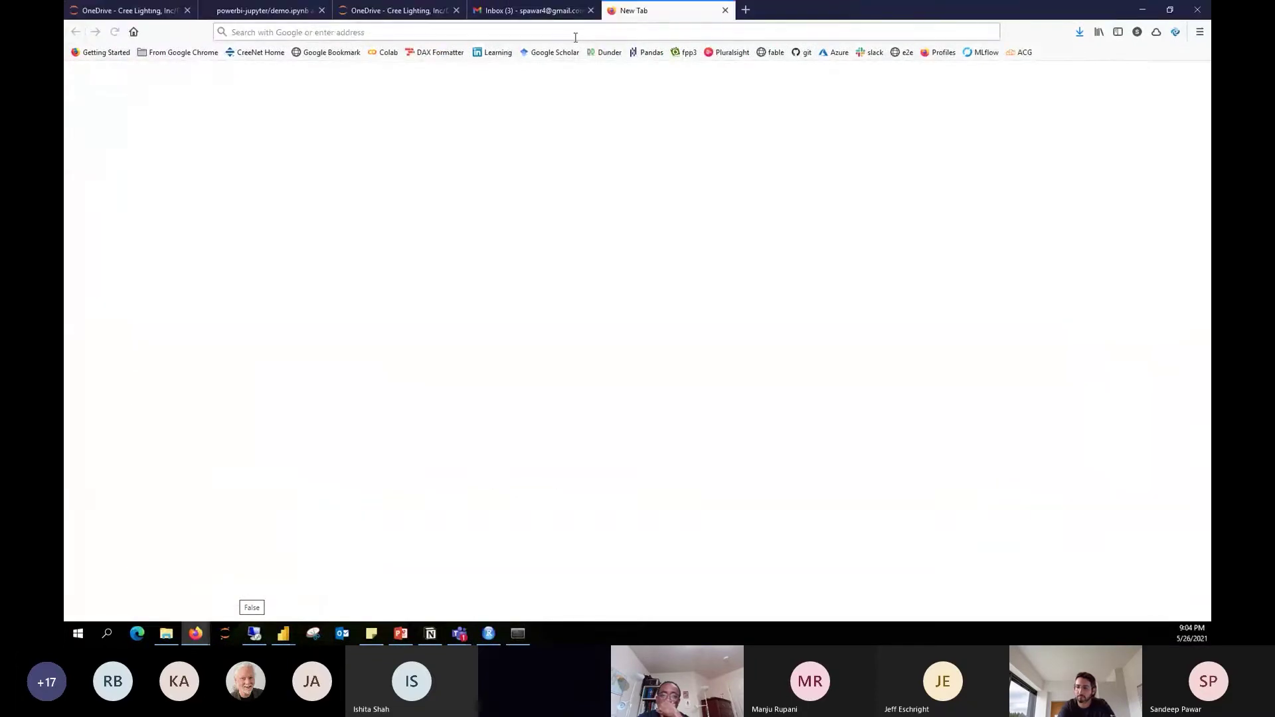
left_click(575, 32)
type("pawar")
type("bi.com")
key("Return")
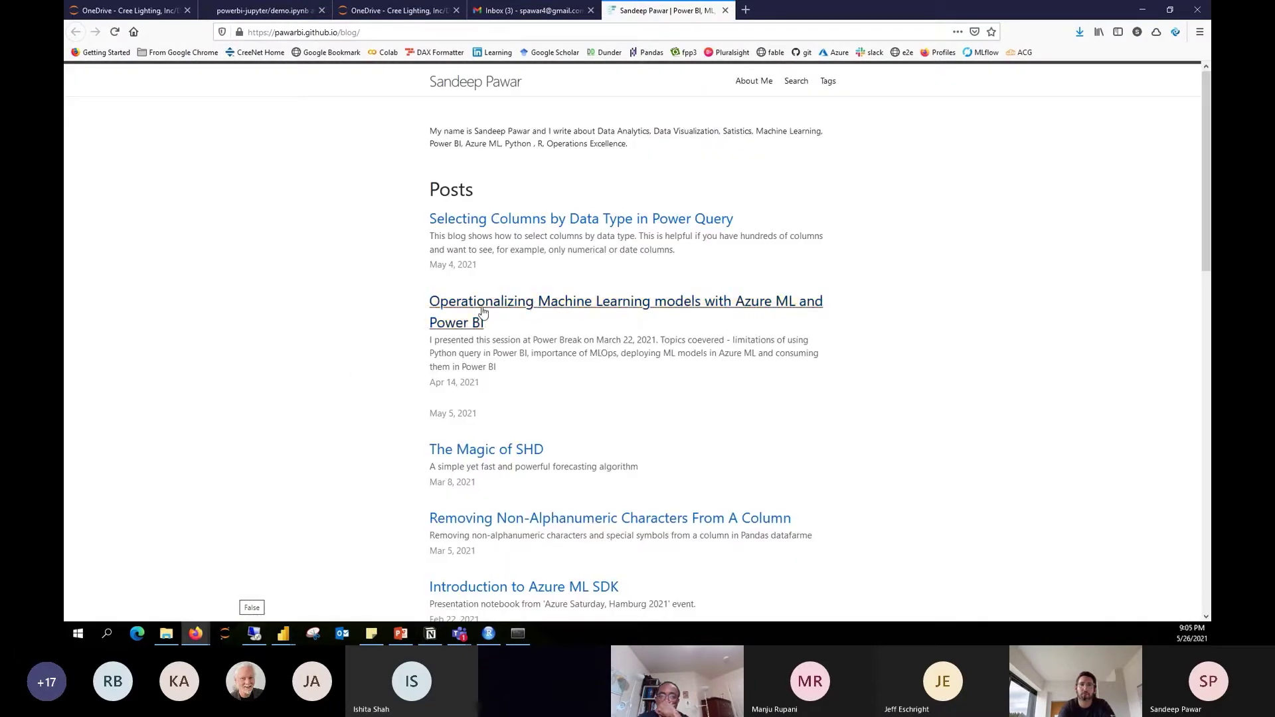
Open the post "Operationalizing Machine Learning models with Azure ML and Power BI" and review its topics, embedded video and references
left_click(700, 314)
scroll(664, 383, "down", 3)
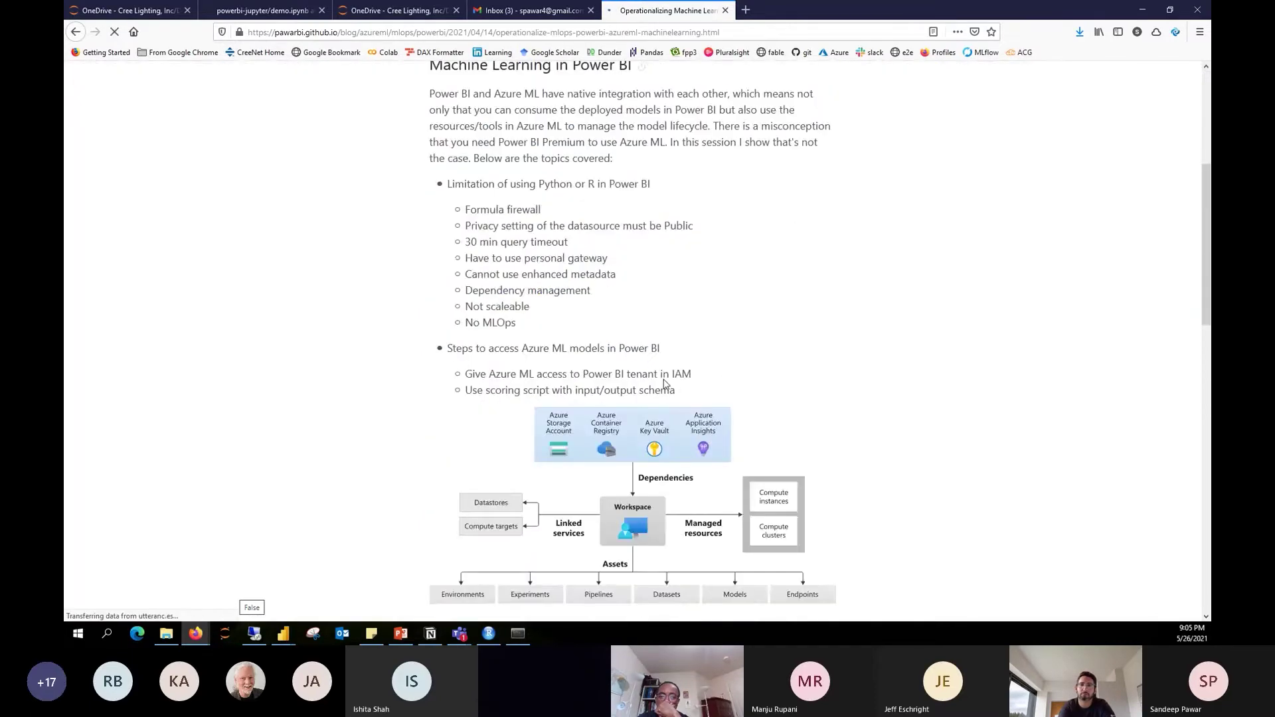
scroll(665, 383, "down", 12)
scroll(750, 327, "up", 2)
scroll(751, 327, "up", 4)
scroll(879, 413, "down", 3)
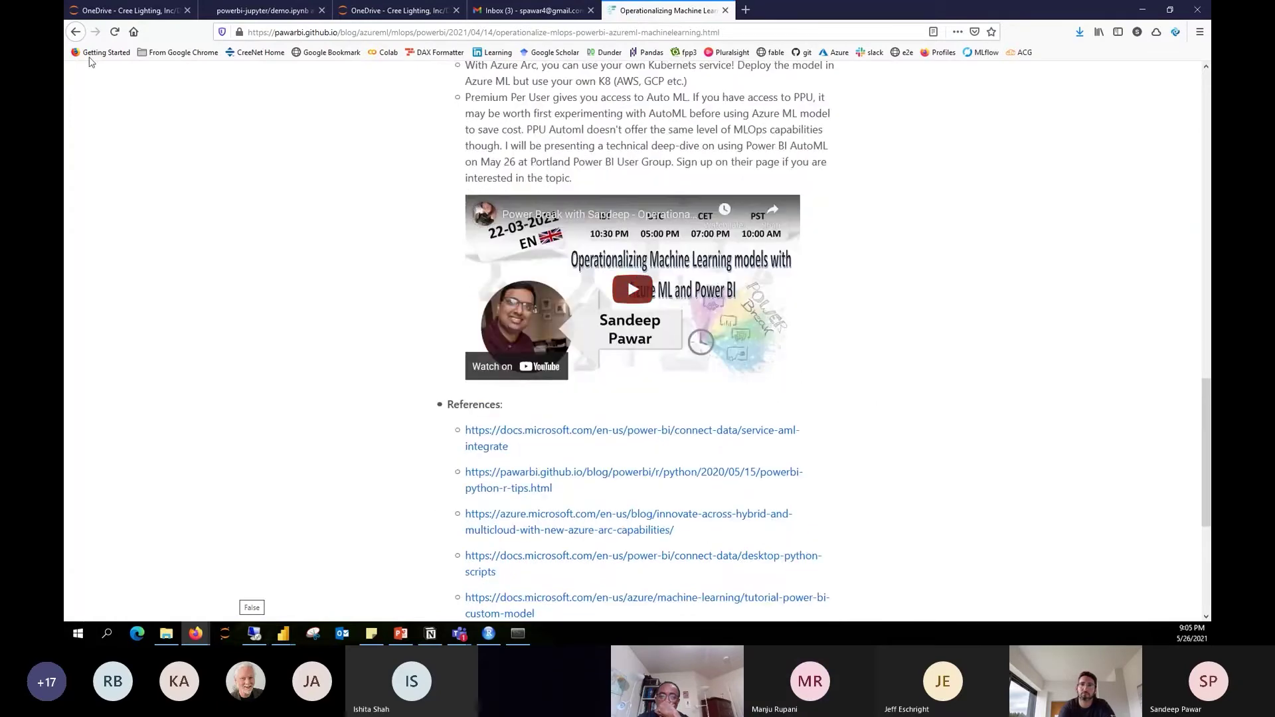
Return to the blog's post list, and open "Video Recording- Machine Learning Model Interpretability Using Azure ML" to review its topics and resources
left_click(75, 31)
scroll(622, 450, "down", 4)
scroll(622, 450, "down", 3)
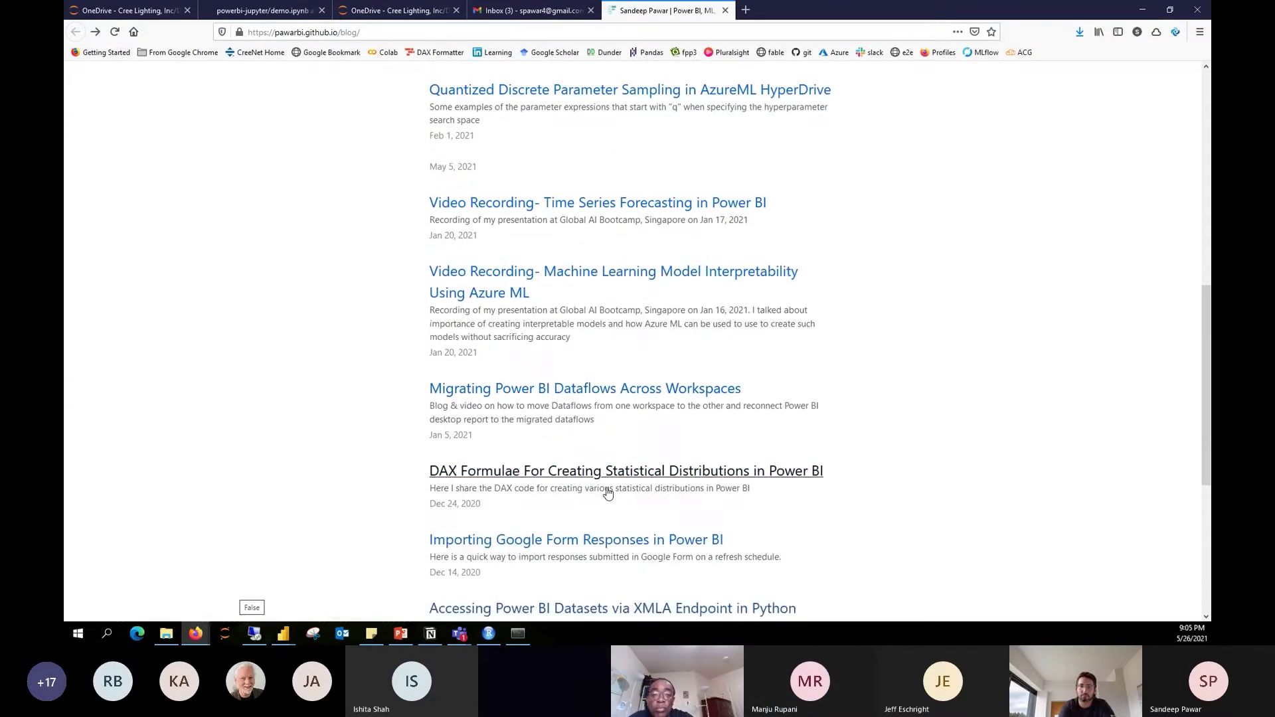
scroll(607, 491, "down", 4)
scroll(606, 487, "down", 2)
scroll(581, 397, "up", 4)
scroll(581, 398, "up", 3)
left_click(670, 311)
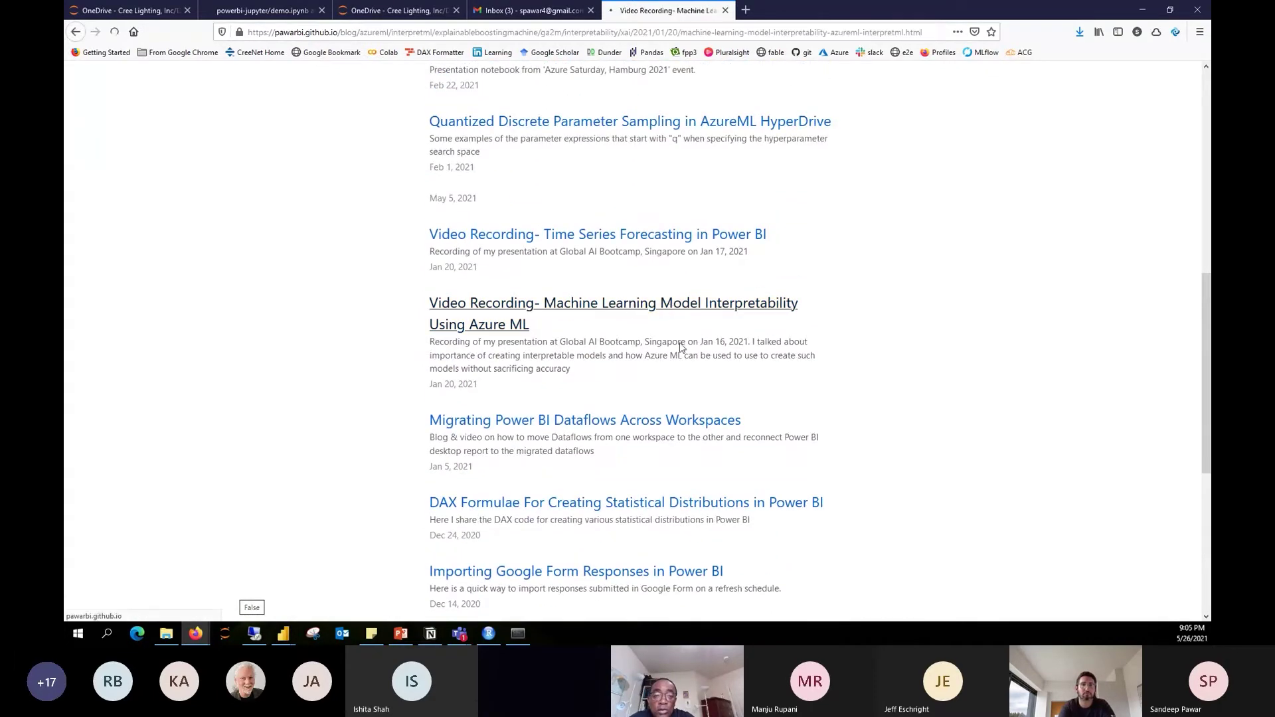
scroll(964, 431, "down", 10)
scroll(964, 430, "down", 3)
scroll(959, 432, "up", 8)
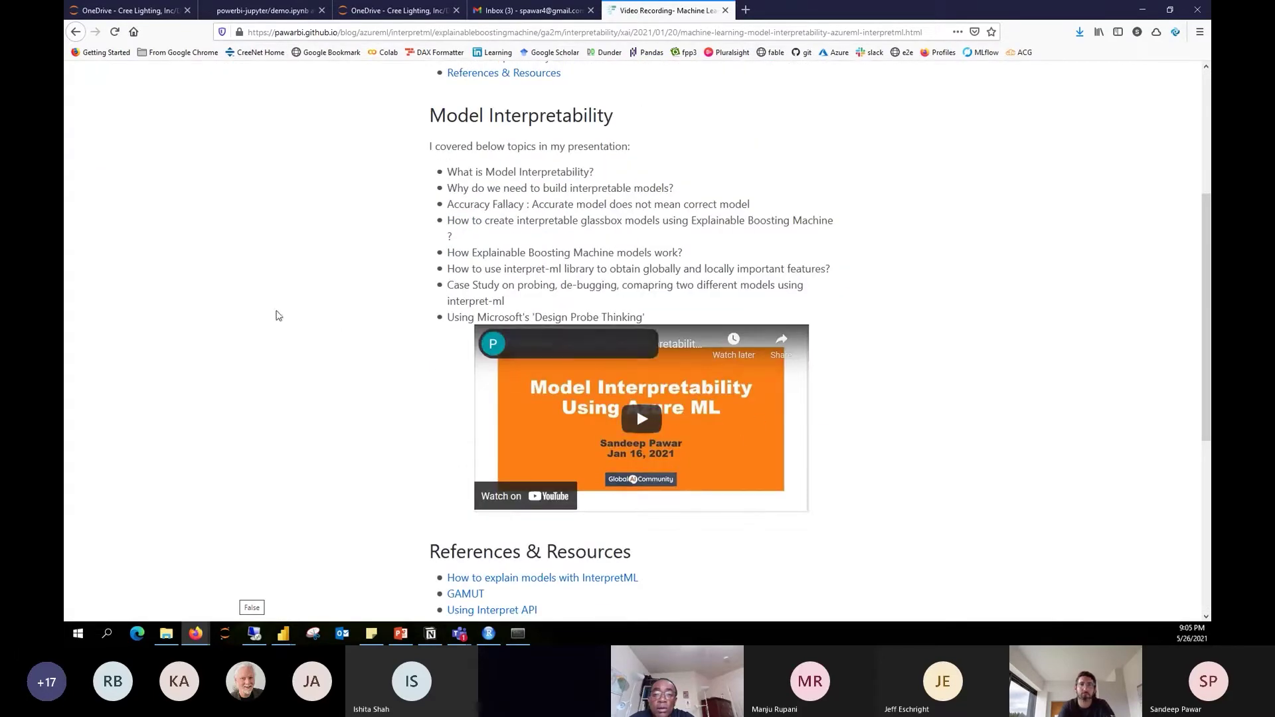
Go back to the blog's post list, and minimize the blog and Power BI Desktop windows to show the Demo1 training report
left_click(75, 31)
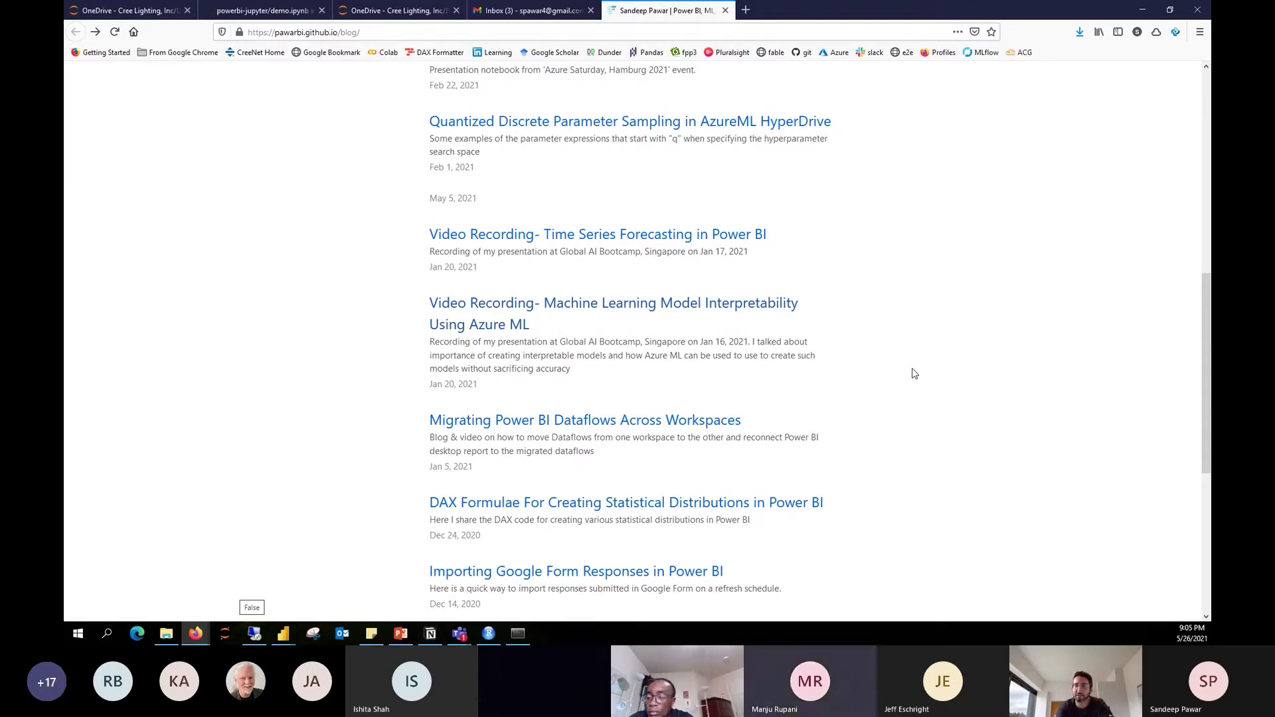
left_click(1154, 10)
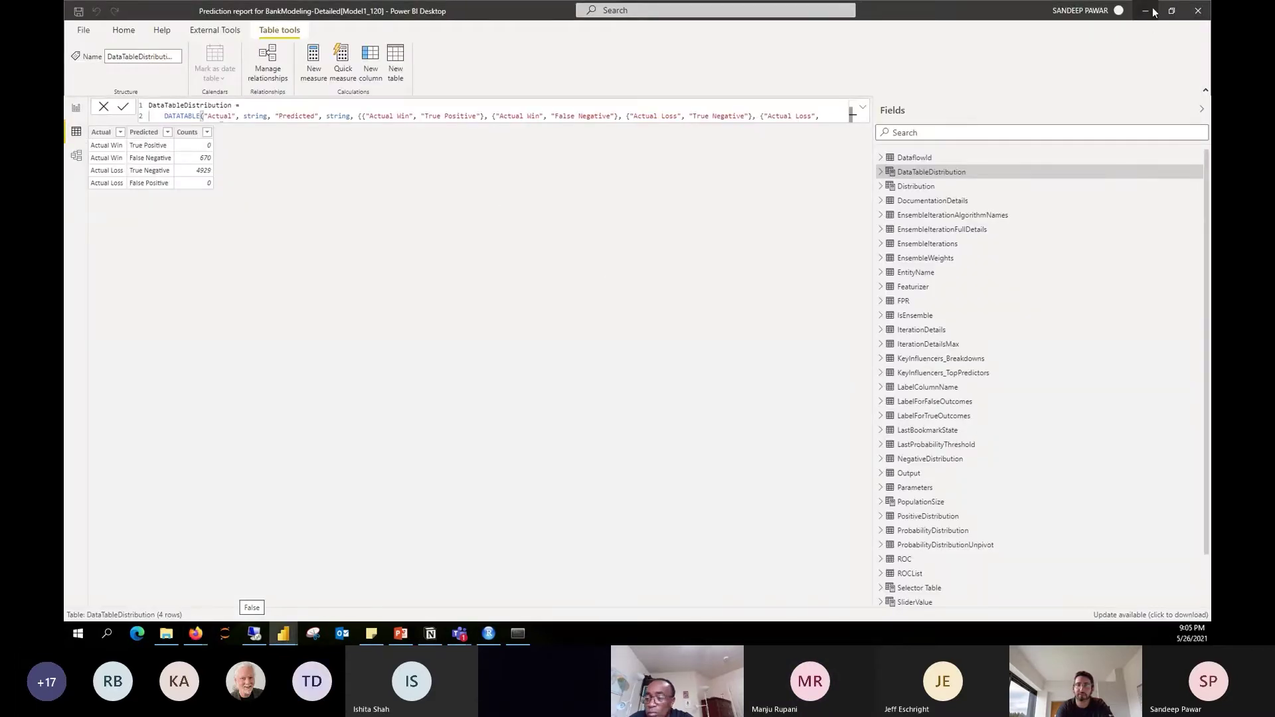
left_click(1145, 11)
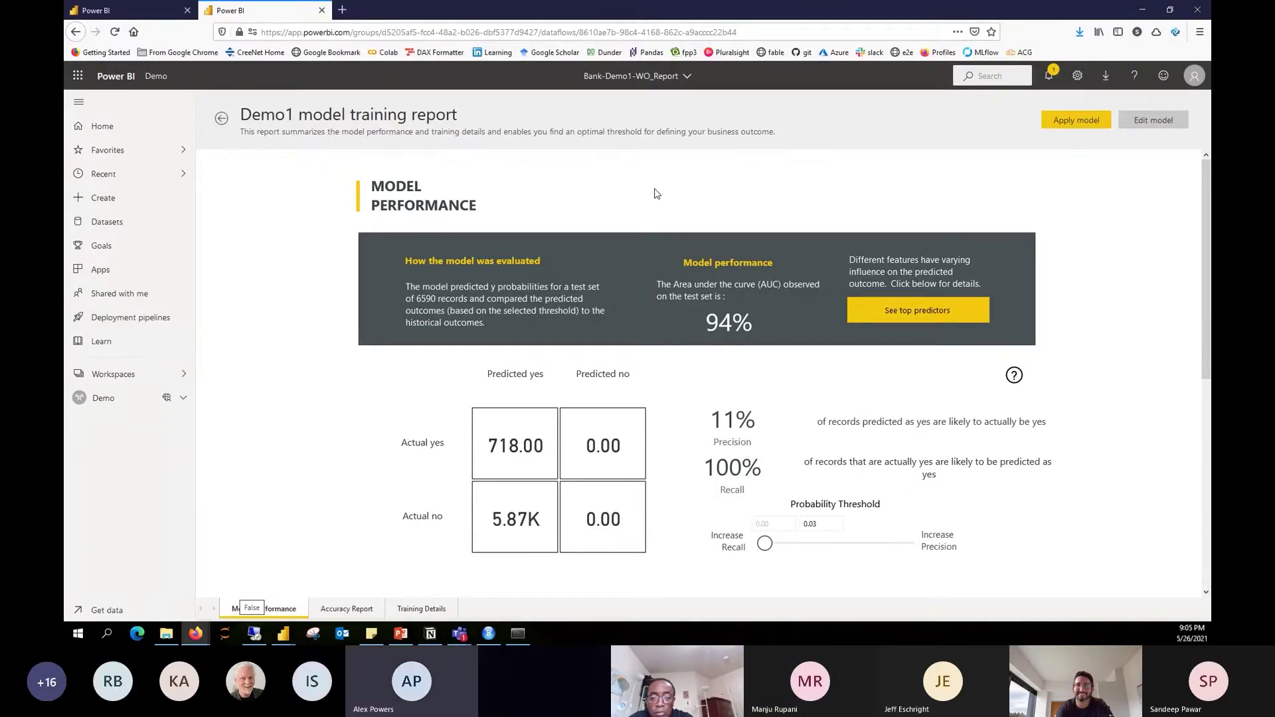